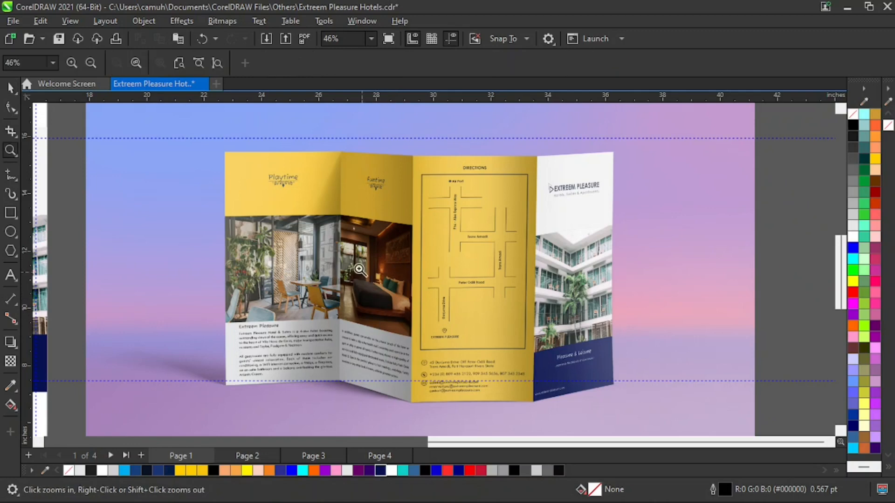
Examine the folded brochure mockup and its logo panel, and compare it with the flat four-panel layout on the page.
{"action": "left_click_drag", "start_coordinate": [183, 123], "coordinate": [591, 406]}
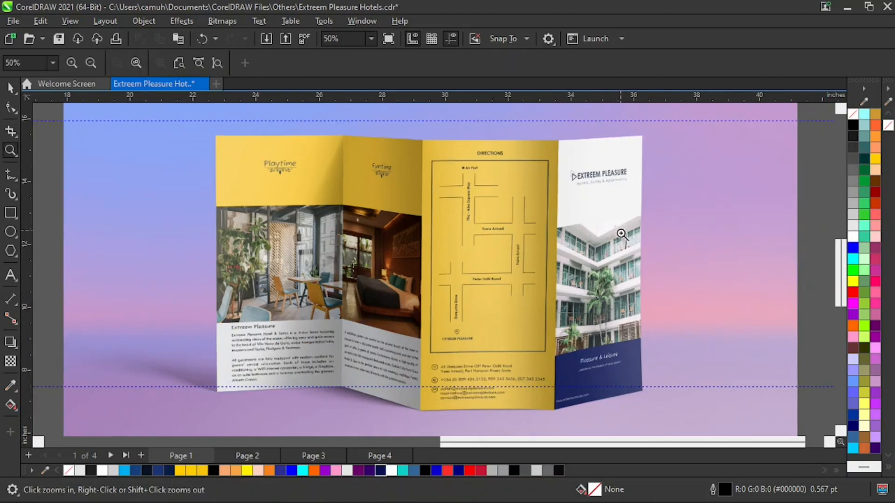
{"action": "left_click_drag", "start_coordinate": [684, 150], "coordinate": [524, 209]}
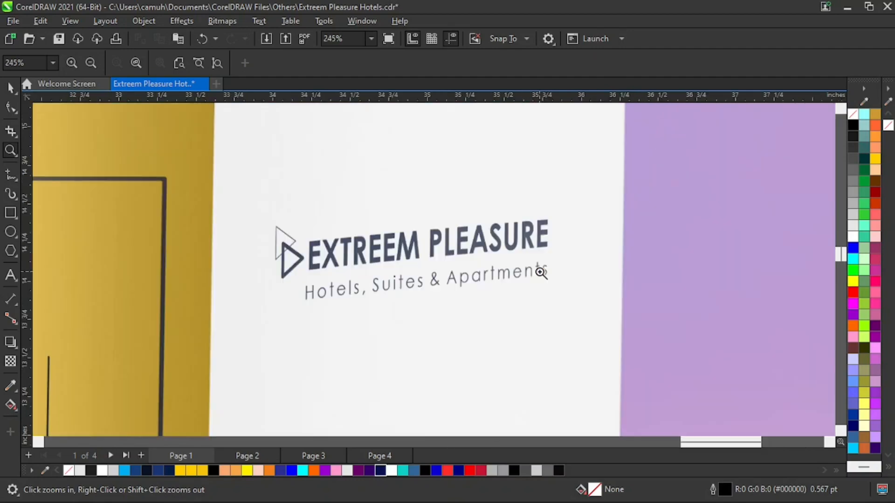
{"action": "right_click", "coordinate": [505, 296]}
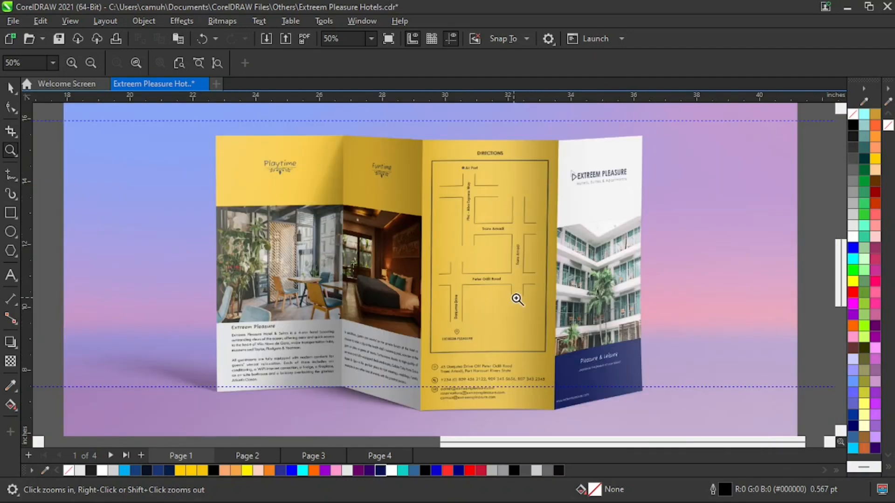
{"action": "left_click_drag", "start_coordinate": [200, 126], "coordinate": [662, 427]}
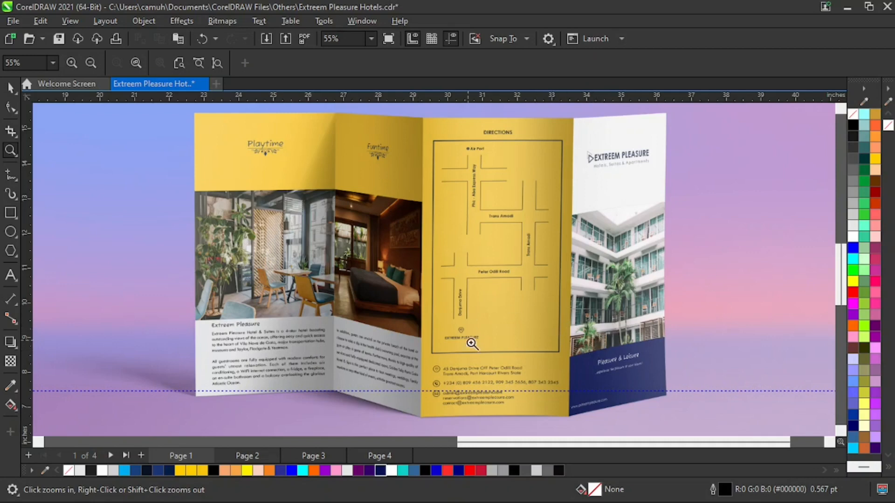
{"action": "scroll", "coordinate": [412, 289], "scroll_direction": "down", "scroll_amount": 2}
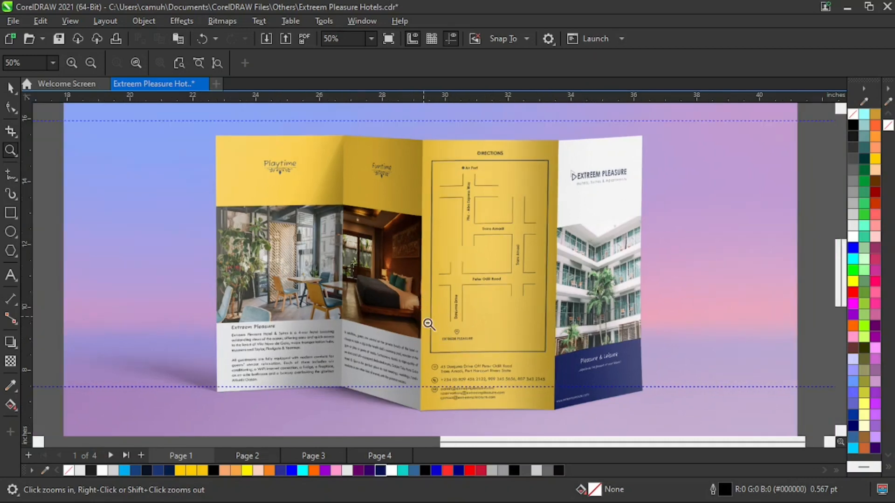
{"action": "scroll", "coordinate": [405, 336], "scroll_direction": "down", "scroll_amount": 5}
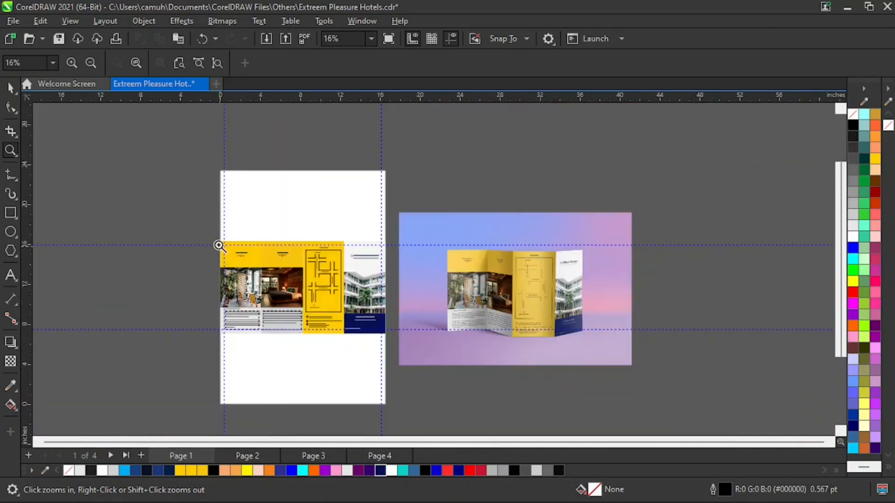
{"action": "left_click_drag", "start_coordinate": [202, 234], "coordinate": [402, 354]}
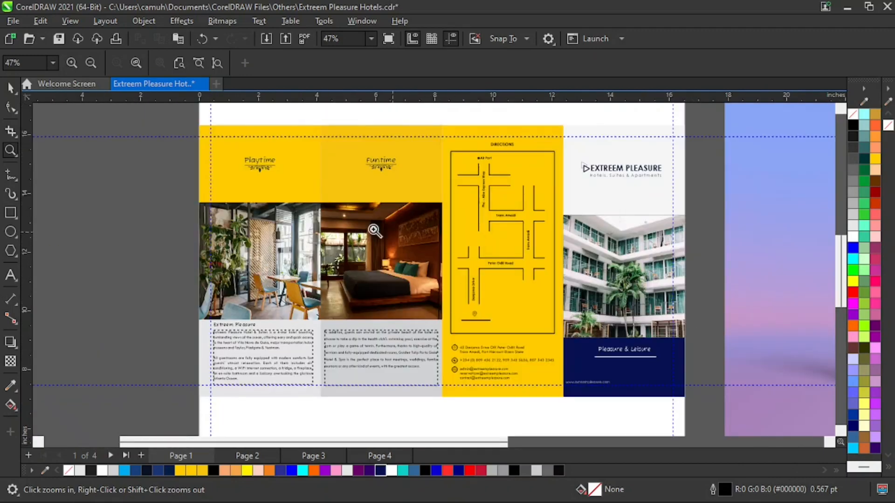
{"action": "left_click_drag", "start_coordinate": [201, 140], "coordinate": [705, 413]}
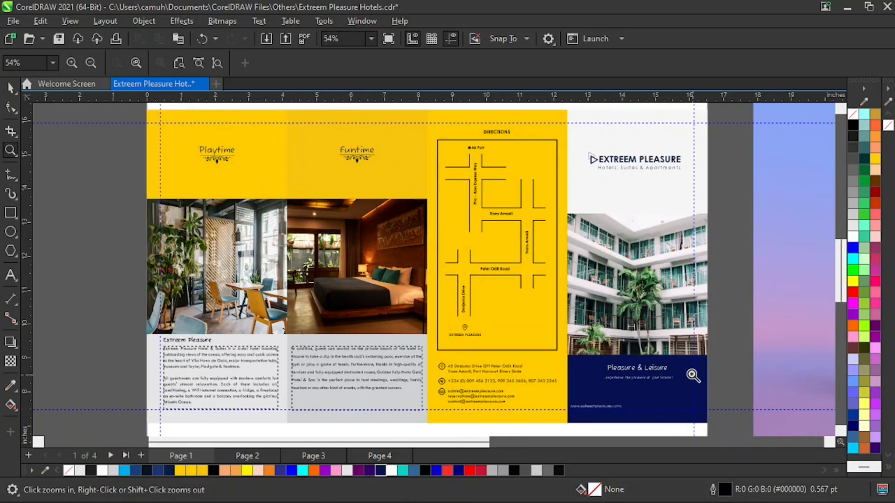
{"action": "right_click", "coordinate": [680, 324]}
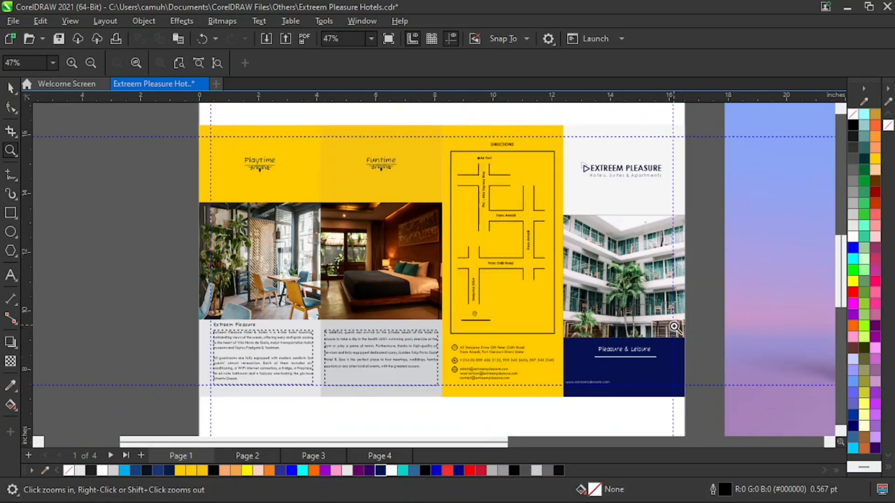
Move the mockup image farther away from the page to free up working space beside it.
{"action": "right_click", "coordinate": [620, 344]}
{"action": "key", "text": "space"}
{"action": "left_click_drag", "start_coordinate": [530, 301], "coordinate": [715, 237]}
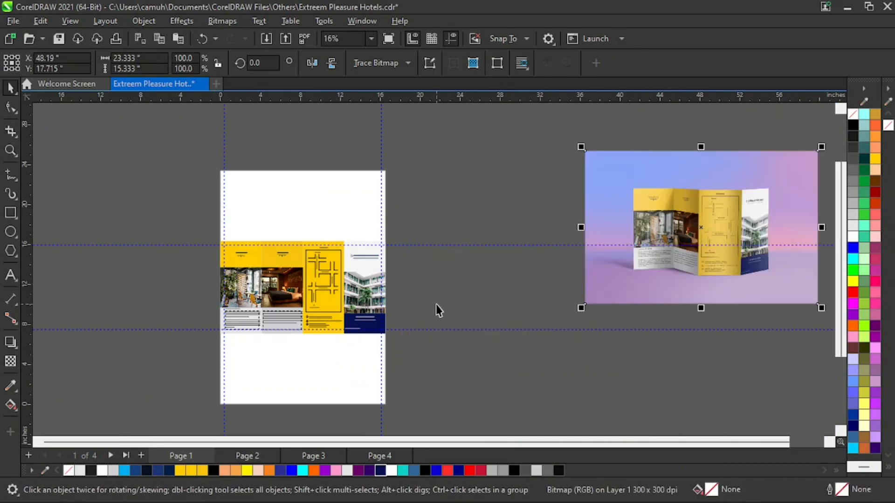
Move all the flat brochure artwork off the page onto the empty pasteboard on the side opposite the mockup.
{"action": "key", "text": "z"}
{"action": "right_click", "coordinate": [284, 296]}
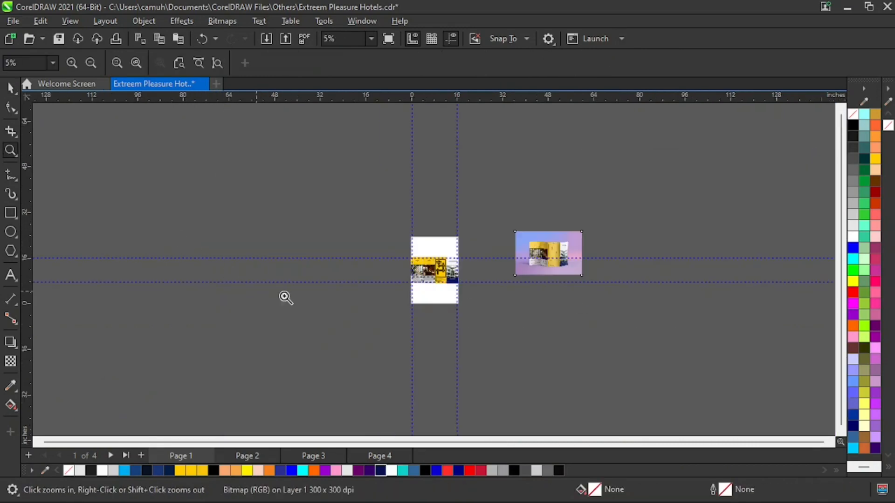
{"action": "key", "text": "space"}
{"action": "left_click_drag", "start_coordinate": [451, 286], "coordinate": [372, 277]}
{"action": "key", "text": "z"}
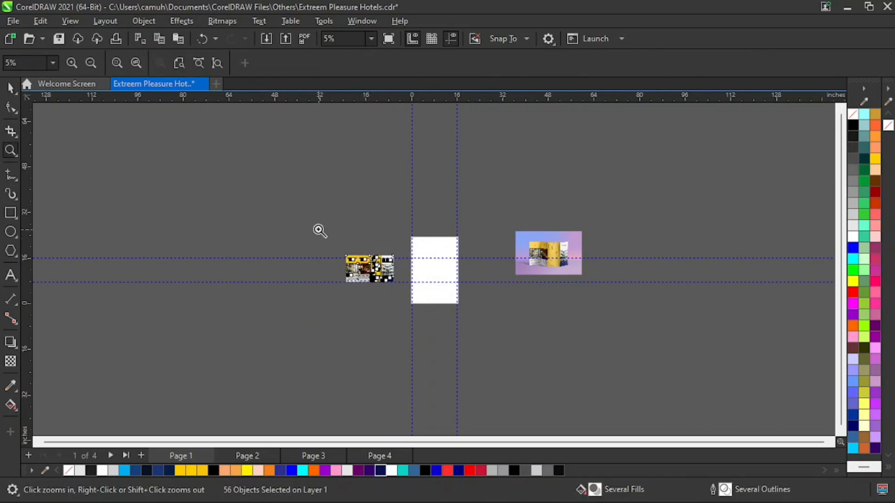
Delete the two horizontal and two vertical guidelines from the page.
{"action": "left_click_drag", "start_coordinate": [319, 232], "coordinate": [496, 311]}
{"action": "key", "text": "space"}
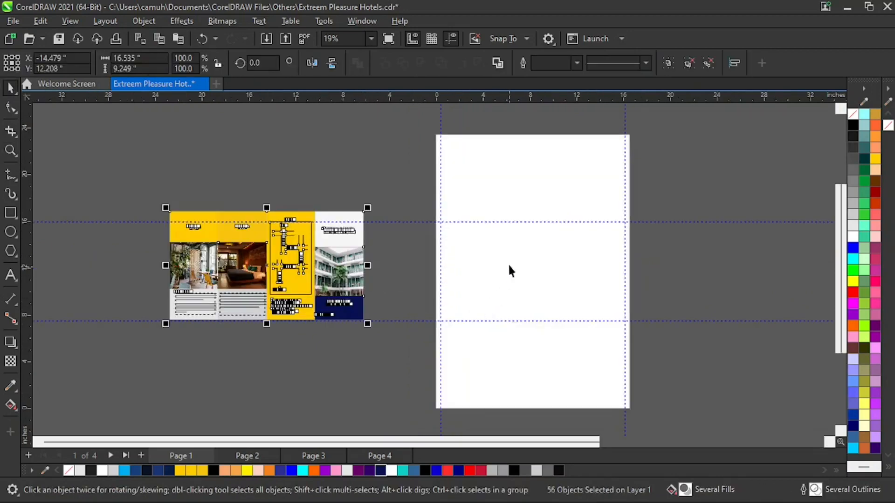
{"action": "left_click", "coordinate": [470, 221]}
{"action": "key", "text": "Delete"}
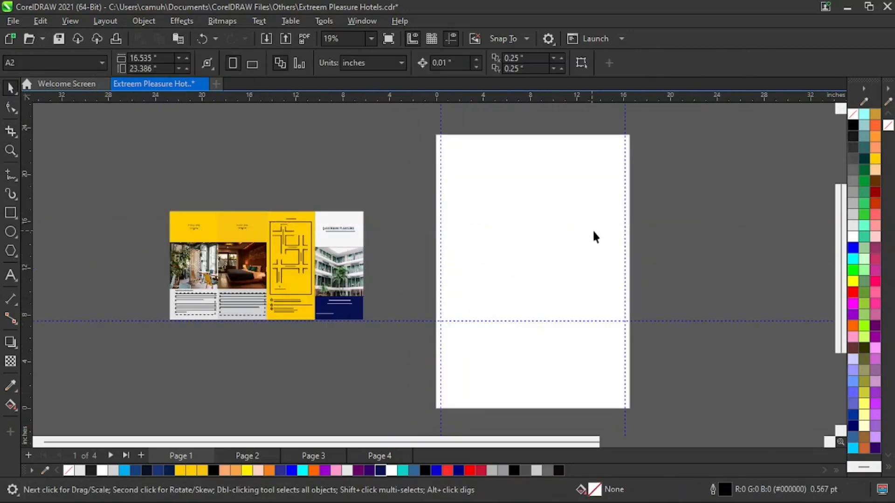
{"action": "left_click", "coordinate": [626, 263]}
{"action": "key", "text": "Delete"}
{"action": "left_click", "coordinate": [650, 322]}
{"action": "key", "text": "Delete"}
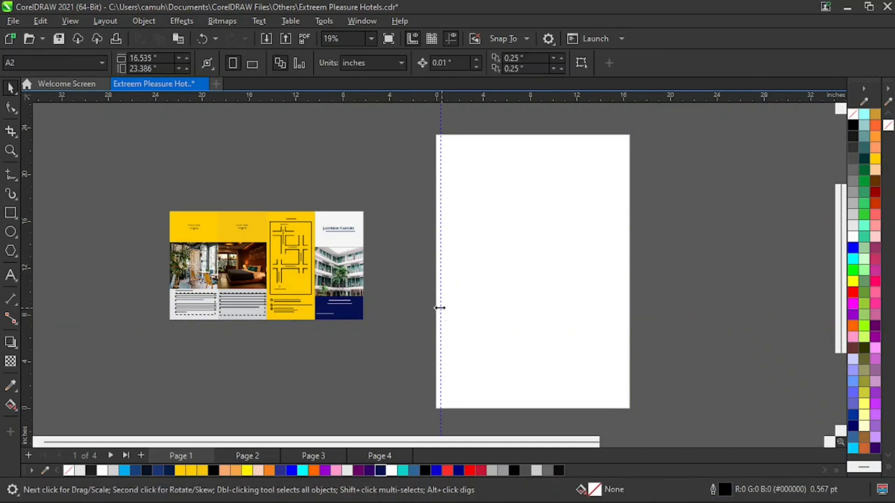
{"action": "left_click", "coordinate": [442, 308]}
{"action": "key", "text": "Delete"}
Examine the finished brochure's four panels, including the tagline area on the front cover and the yellow directions panel.
{"action": "key", "text": "z"}
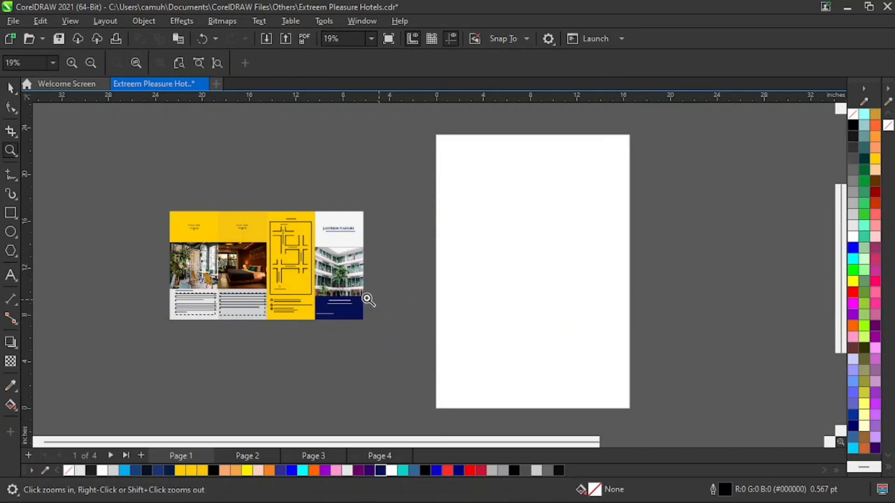
{"action": "left_click_drag", "start_coordinate": [153, 205], "coordinate": [407, 336]}
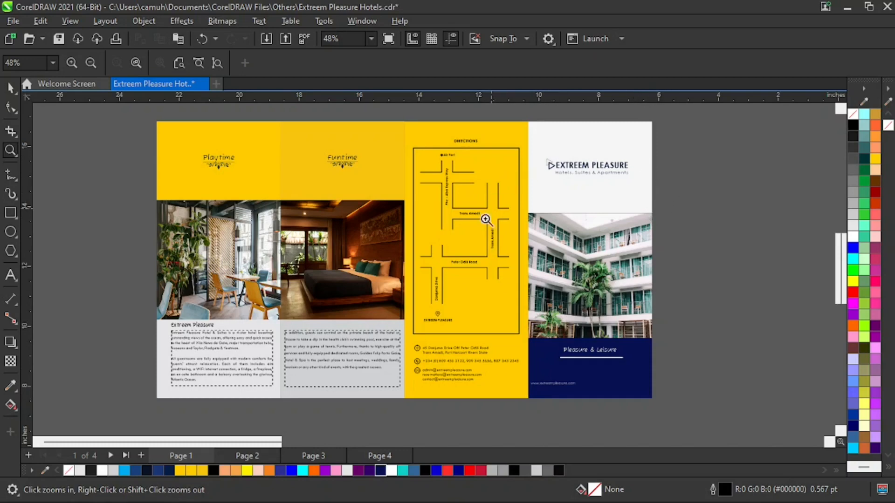
{"action": "left_click_drag", "start_coordinate": [461, 419], "coordinate": [671, 315]}
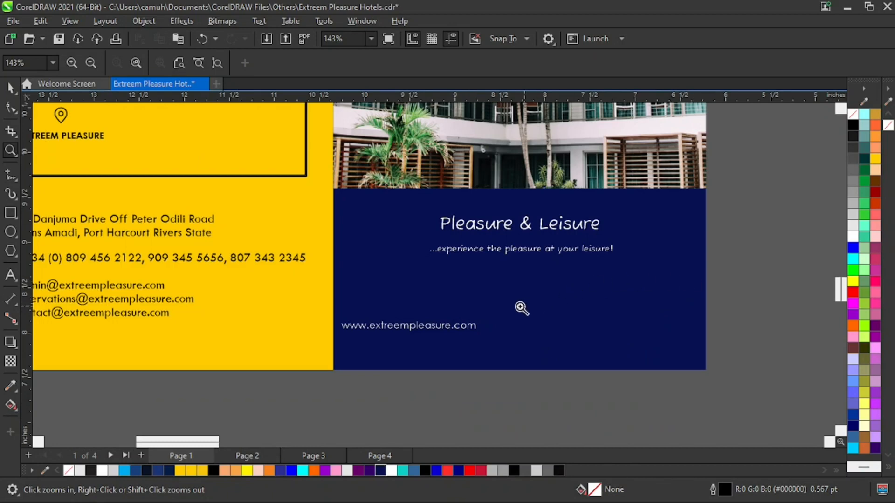
{"action": "right_click", "coordinate": [506, 275]}
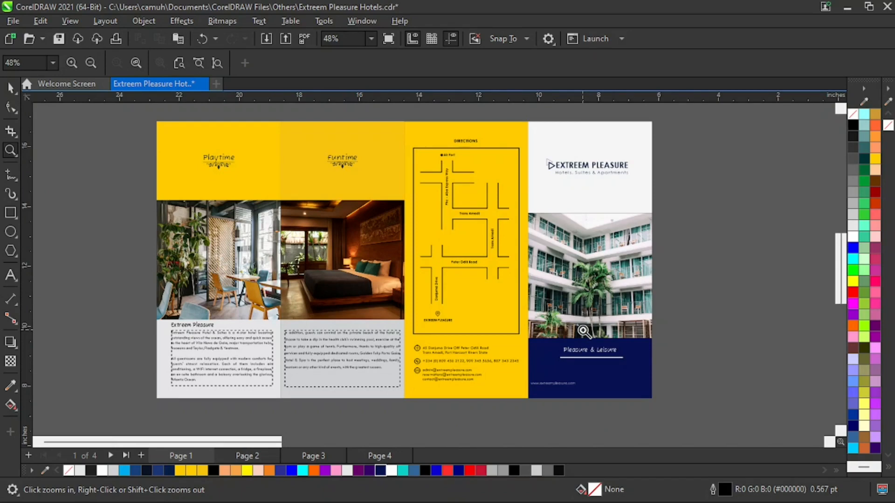
{"action": "key", "text": "space"}
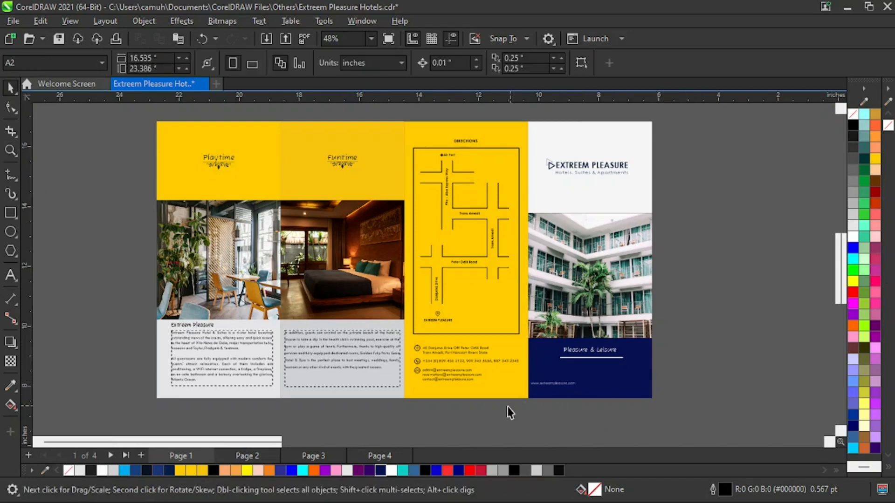
{"action": "left_click", "coordinate": [501, 395]}
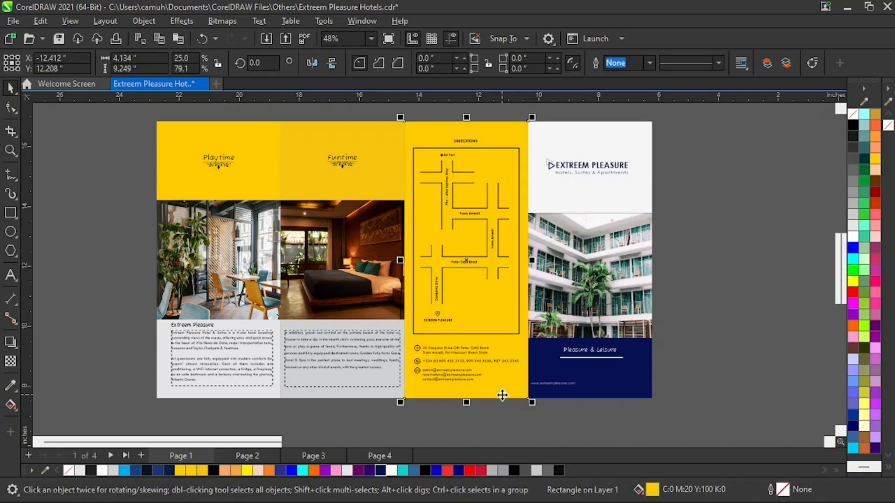
{"action": "left_click", "coordinate": [729, 297]}
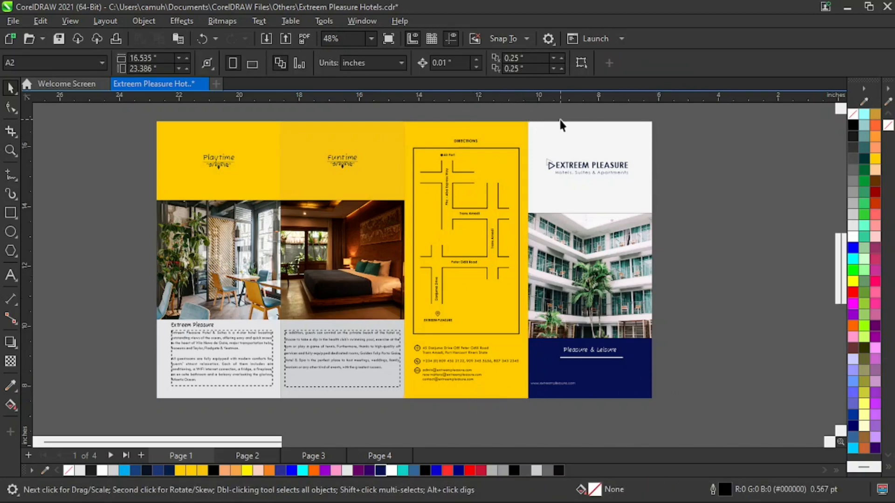
{"action": "left_click_drag", "start_coordinate": [689, 112], "coordinate": [518, 409]}
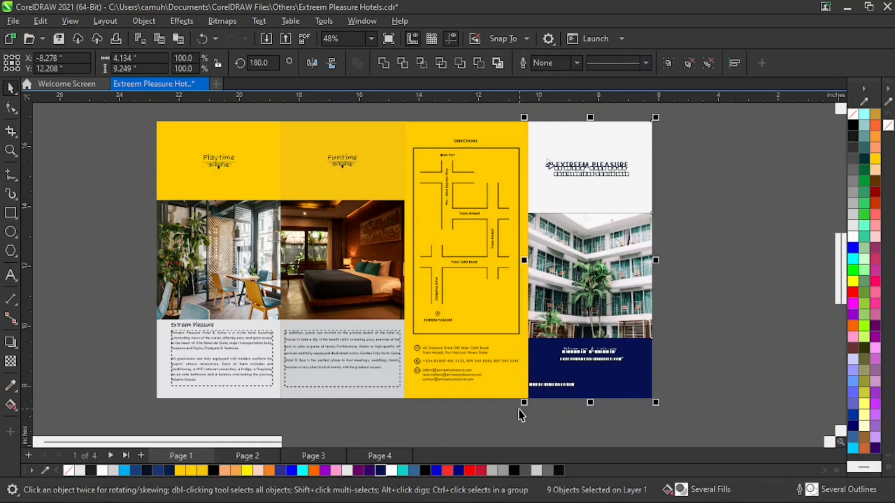
{"action": "left_click", "coordinate": [508, 140]}
{"action": "left_click", "coordinate": [375, 136]}
{"action": "left_click", "coordinate": [262, 136]}
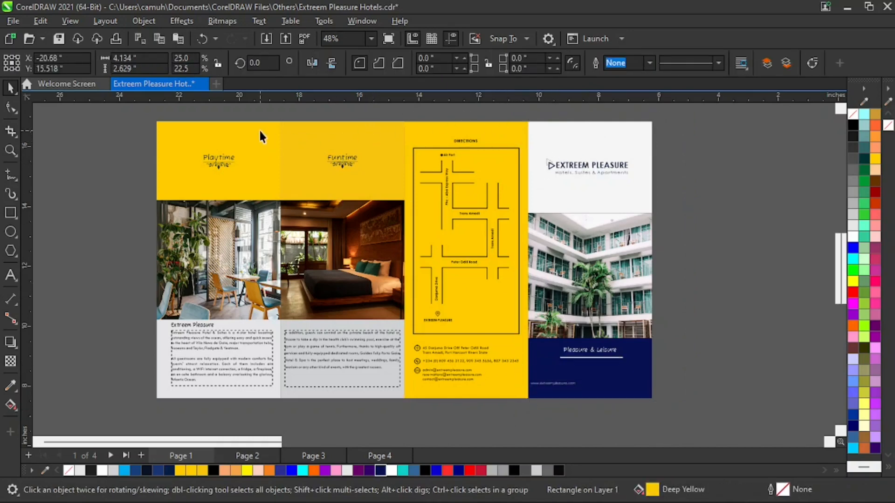
{"action": "left_click_drag", "start_coordinate": [148, 108], "coordinate": [275, 417]}
{"action": "left_click", "coordinate": [465, 400]}
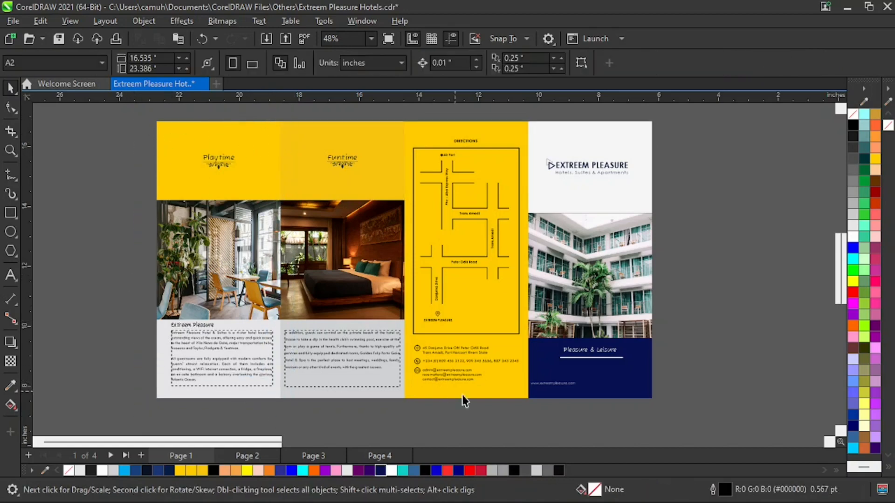
{"action": "left_click", "coordinate": [511, 387]}
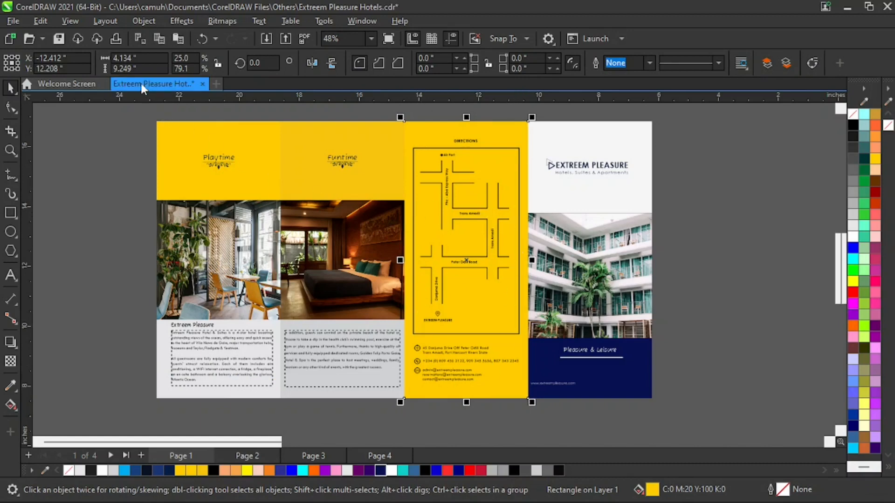
Change the document units to centimeters and select the yellow directions panel to check its size.
{"action": "left_click", "coordinate": [118, 135]}
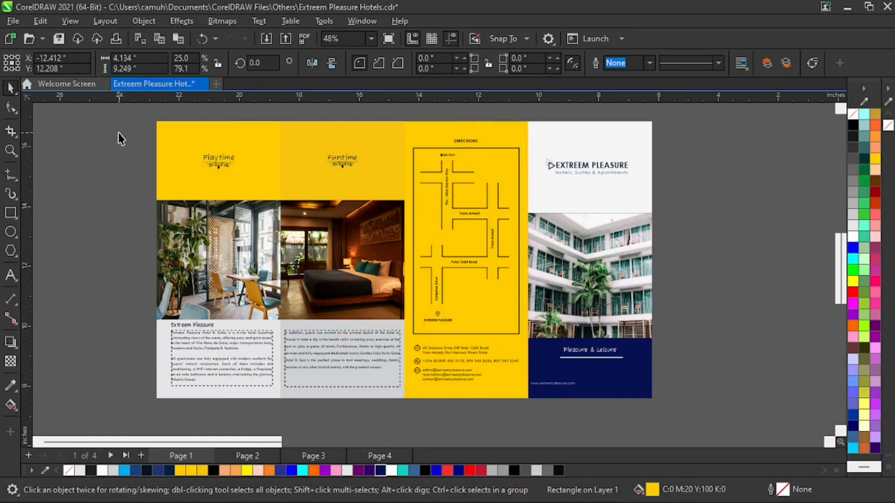
{"action": "left_click", "coordinate": [402, 63]}
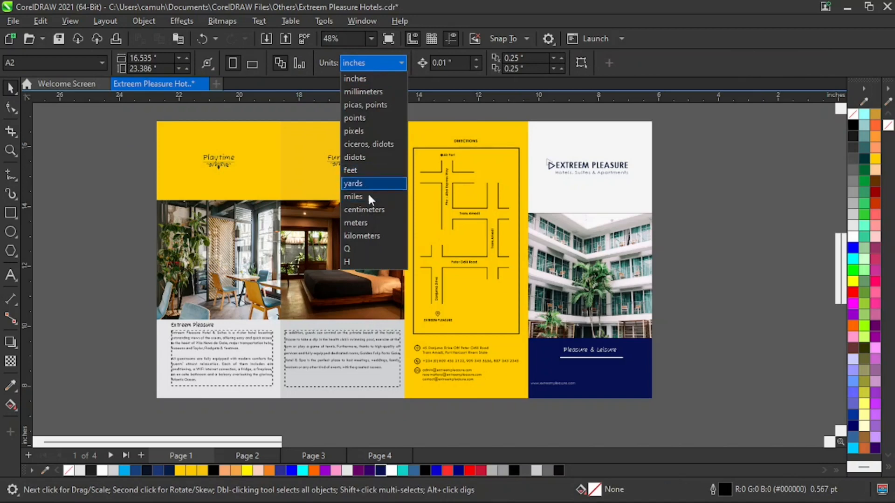
{"action": "left_click", "coordinate": [366, 212]}
{"action": "left_click", "coordinate": [437, 125]}
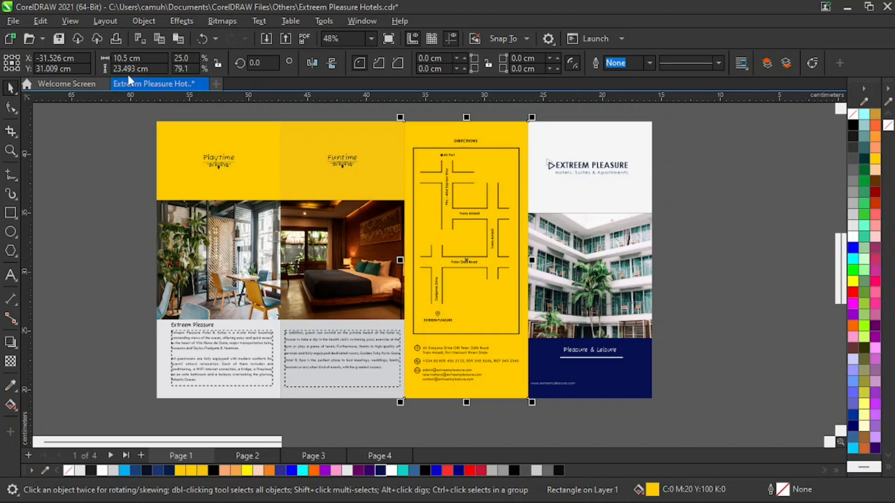
Draw a tall rectangle about 12.1 cm wide and 28.6 cm high near the left edge of the blank page.
{"action": "key", "text": "z"}
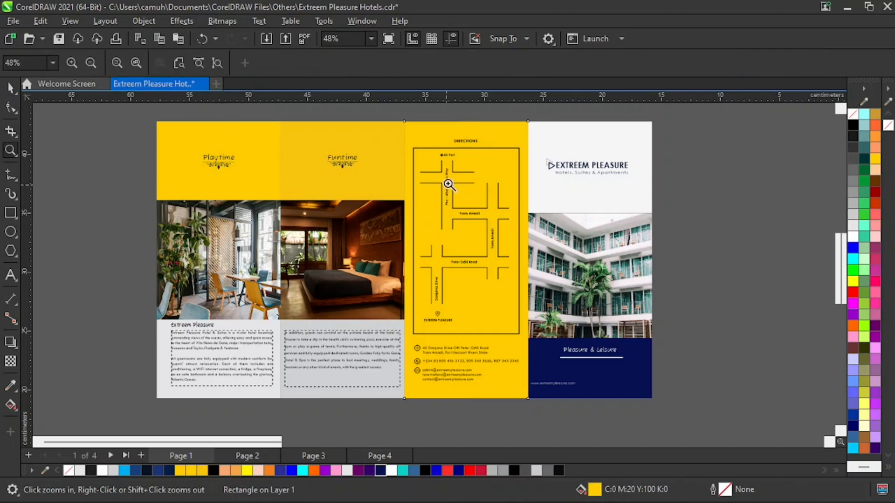
{"action": "right_click", "coordinate": [450, 186]}
{"action": "left_click_drag", "start_coordinate": [311, 186], "coordinate": [699, 356]}
{"action": "key", "text": "space"}
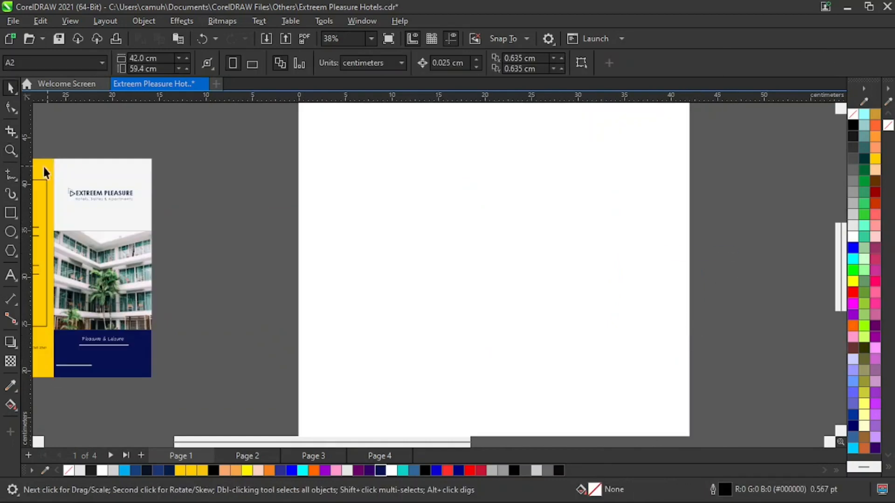
{"action": "left_click", "coordinate": [6, 214]}
{"action": "left_click_drag", "start_coordinate": [317, 148], "coordinate": [430, 415]}
{"action": "key", "text": "space"}
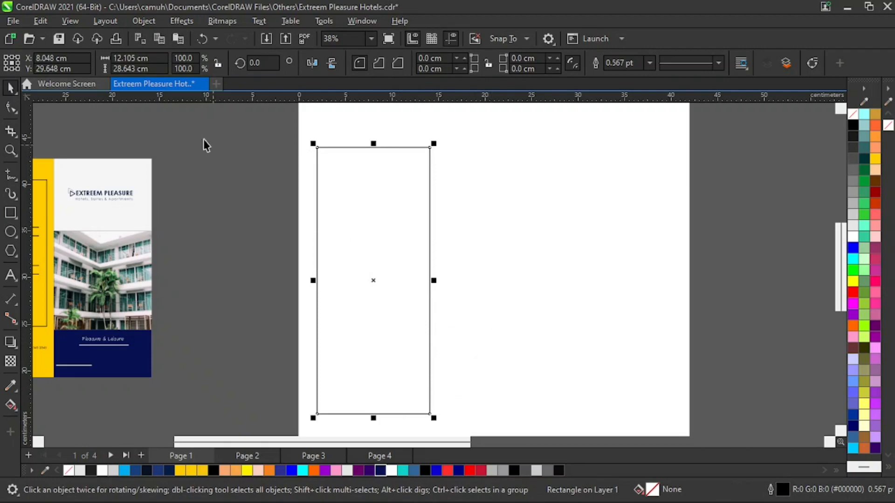
{"action": "left_click", "coordinate": [135, 58]}
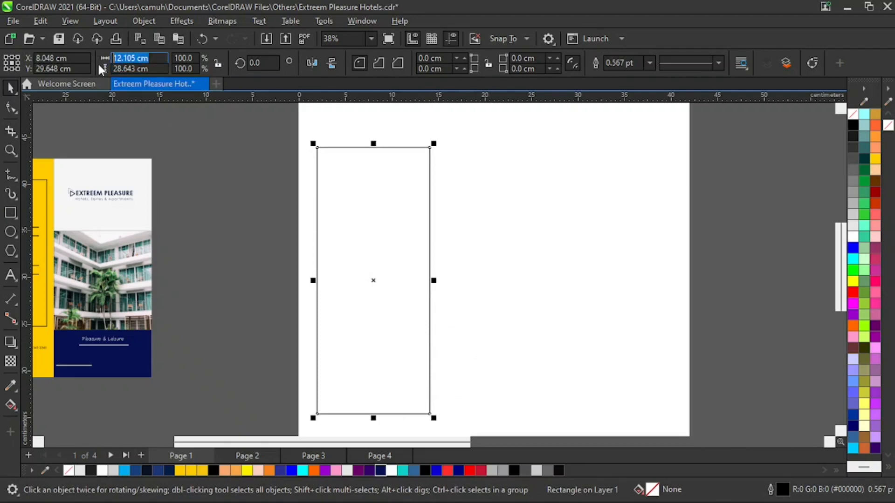
{"action": "key", "text": "BackSpace"}
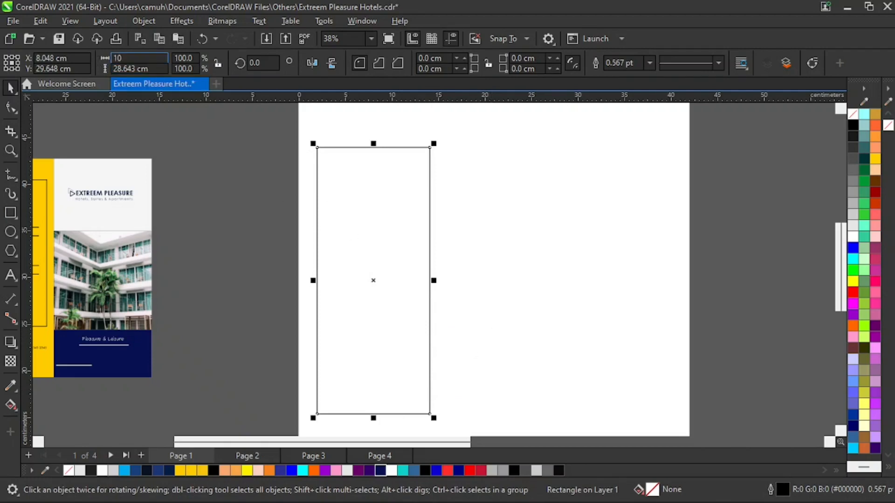
{"action": "key", "text": "Tab"}
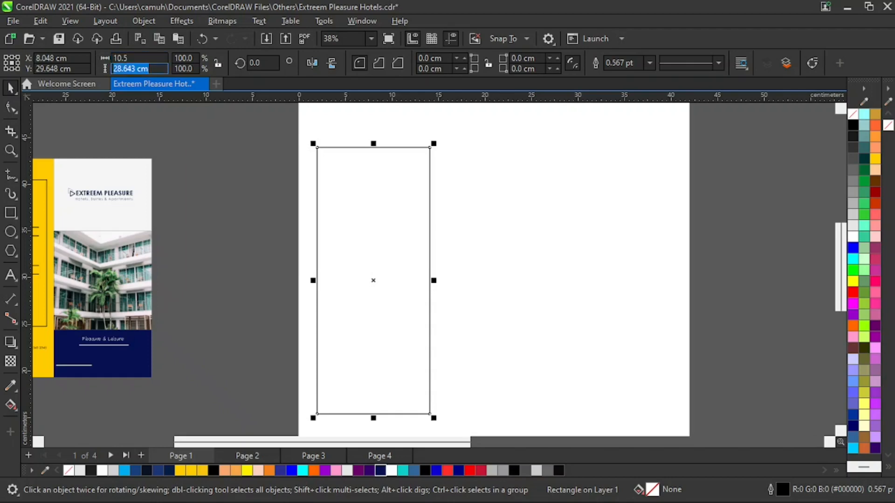
{"action": "type", "text": "23.4"}
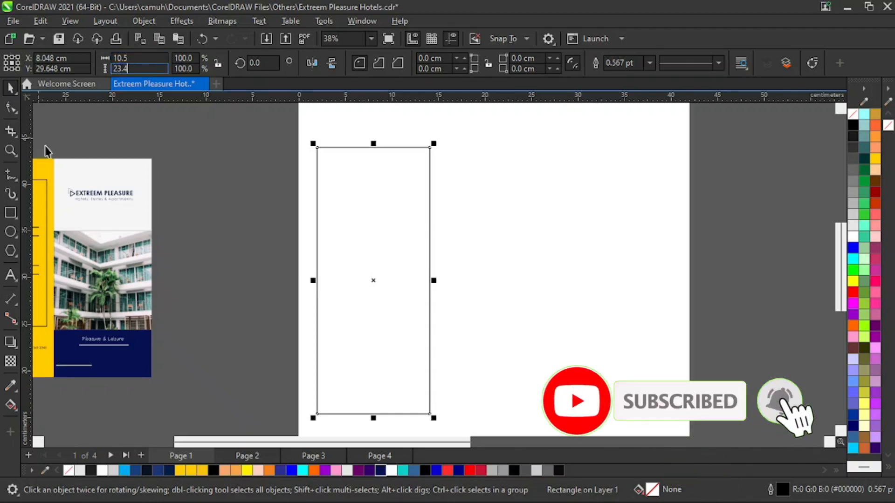
Check the finished front cover's size, and resize the drawn rectangle to 10.5 cm wide and 23.493 cm high.
{"action": "left_click", "coordinate": [143, 171]}
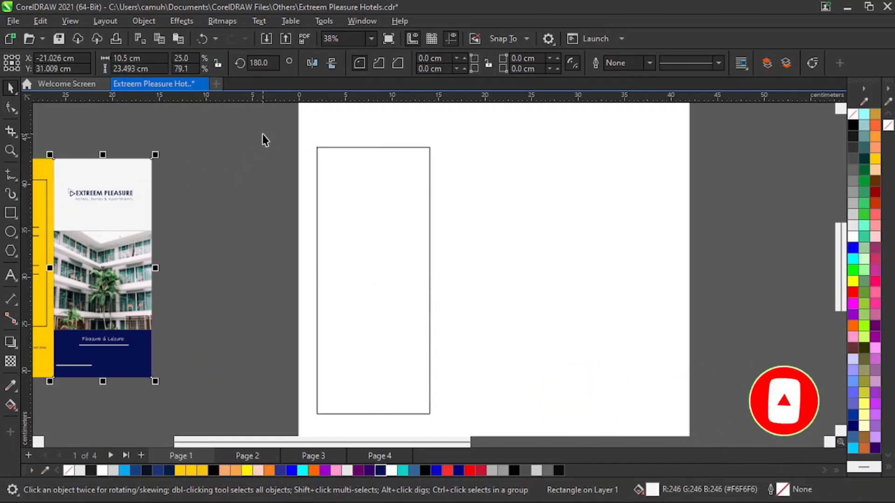
{"action": "left_click_drag", "start_coordinate": [262, 136], "coordinate": [480, 413]}
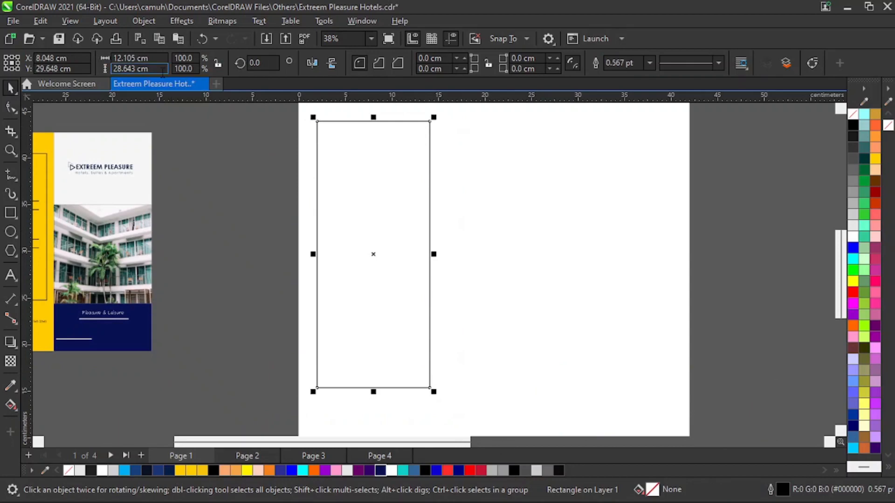
{"action": "left_click_drag", "start_coordinate": [162, 71], "coordinate": [125, 68]}
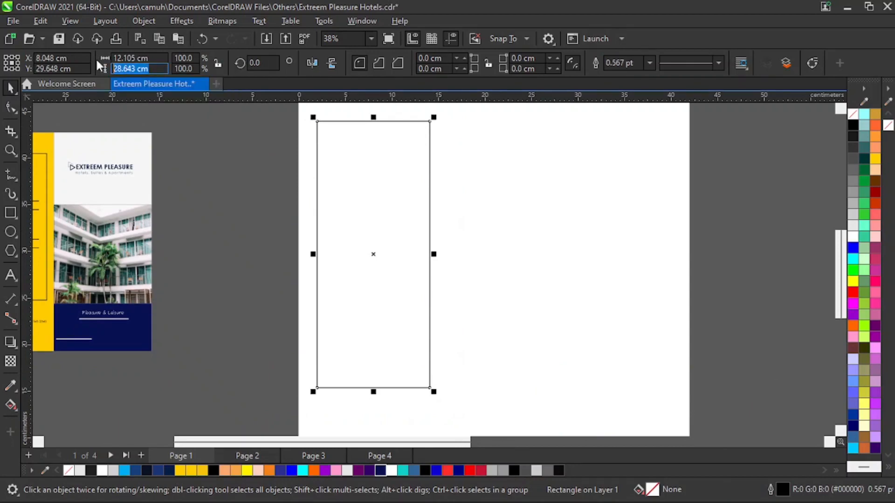
{"action": "type", "text": "23"}
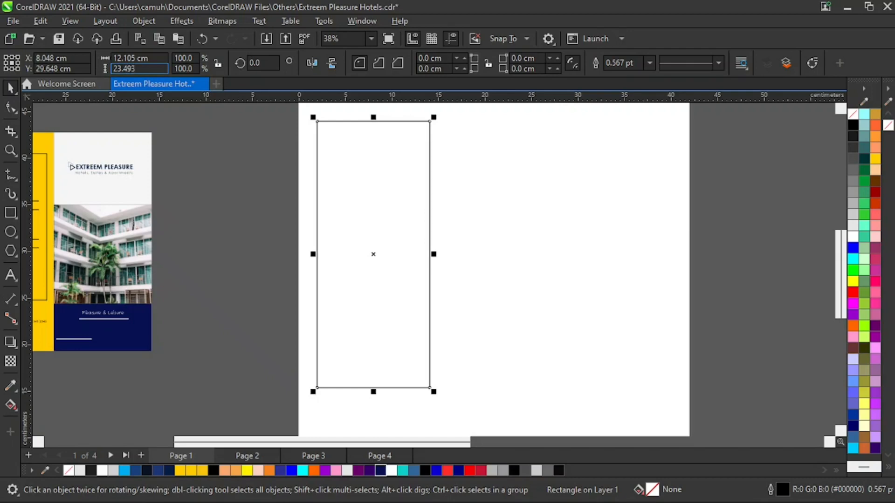
{"action": "type", "text": ".493"}
{"action": "key", "text": "Return"}
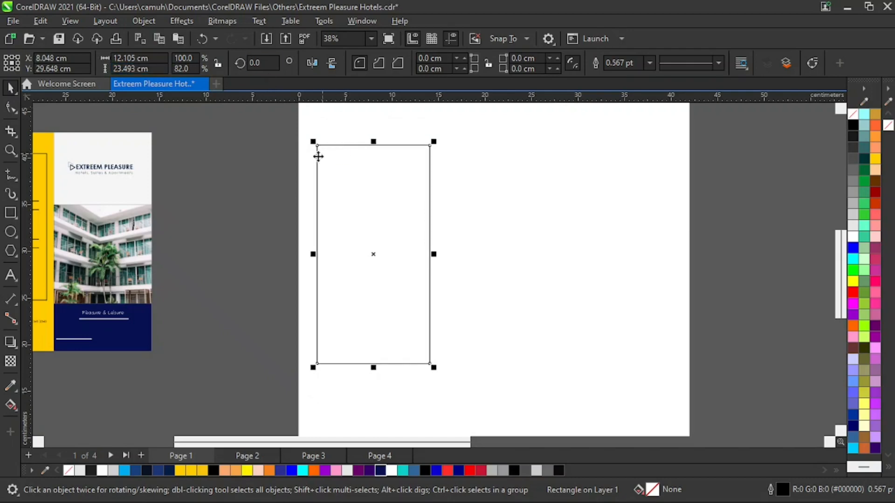
{"action": "left_click_drag", "start_coordinate": [154, 58], "coordinate": [113, 58]}
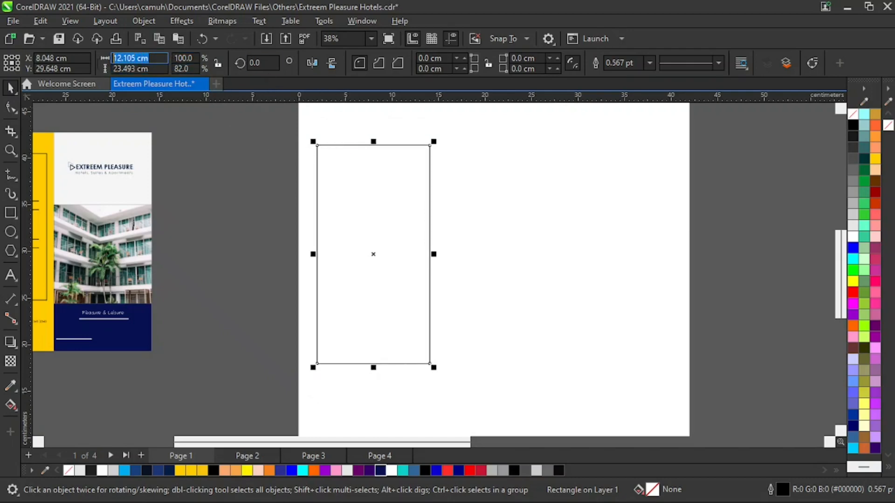
{"action": "type", "text": "10.5"}
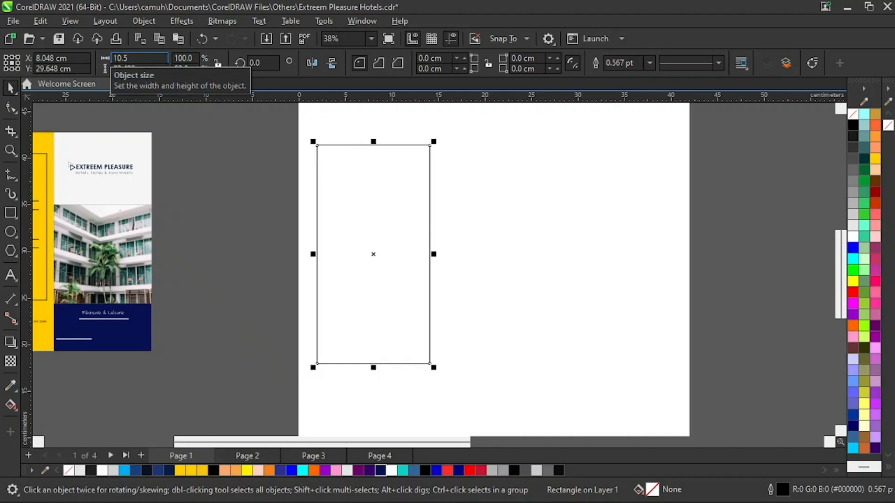
{"action": "key", "text": "Return"}
Fill the rectangle with Faded Pink and place it over the finished brochure's yellow directions panel to compare sizes.
{"action": "key", "text": "z"}
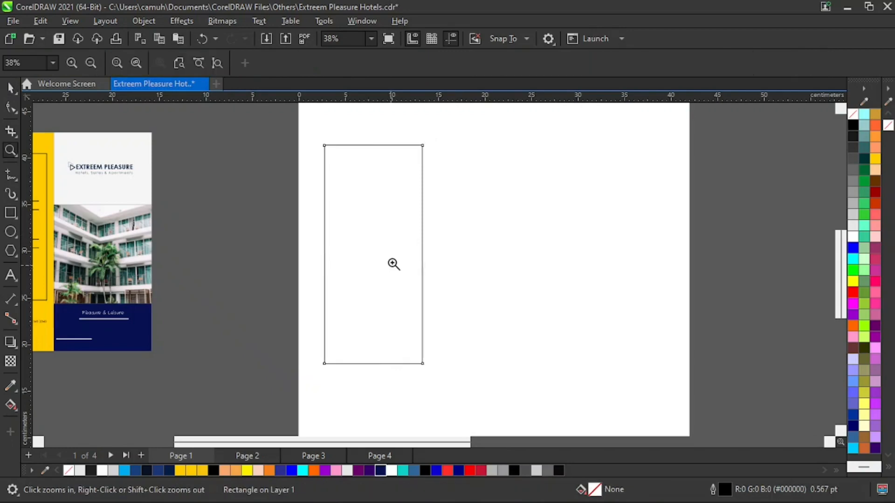
{"action": "right_click", "coordinate": [419, 284]}
{"action": "key", "text": "space"}
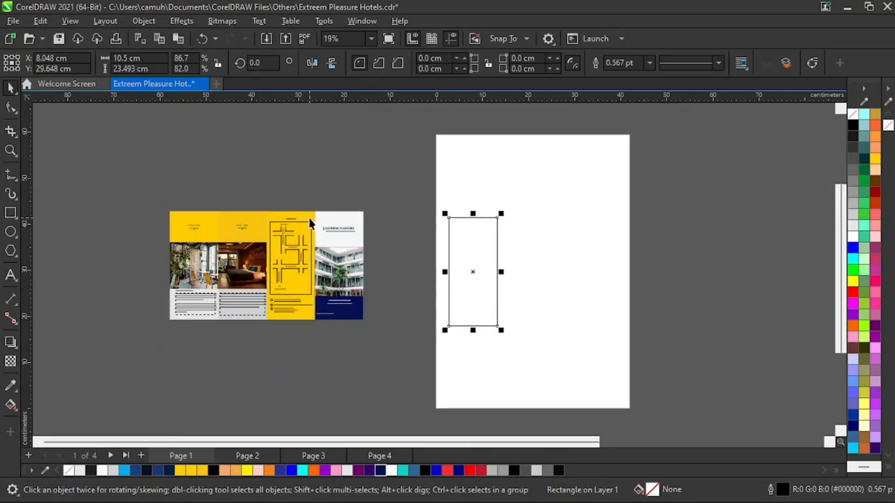
{"action": "left_click", "coordinate": [309, 218]}
{"action": "left_click_drag", "start_coordinate": [534, 336], "coordinate": [433, 191]}
{"action": "left_click", "coordinate": [258, 471]}
{"action": "left_click_drag", "start_coordinate": [479, 266], "coordinate": [297, 269]}
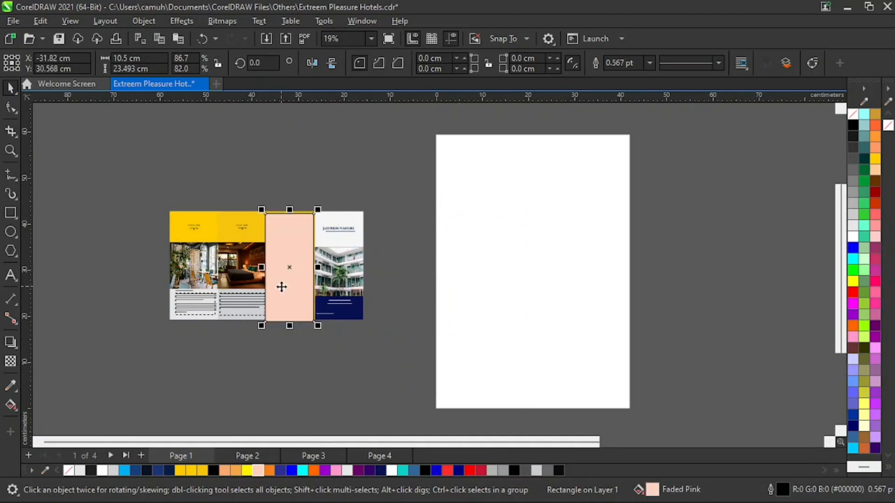
Shift the pink rectangle to line up exactly with the edges of the yellow directions panel.
{"action": "key", "text": "space"}
{"action": "left_click_drag", "start_coordinate": [248, 198], "coordinate": [350, 265]}
{"action": "key", "text": "space"}
{"action": "mouse_move", "coordinate": [282, 237]}
{"action": "left_mouse_down"}
{"action": "mouse_move", "coordinate": [301, 230]}
{"action": "mouse_move", "coordinate": [288, 228]}
{"action": "left_mouse_up"}
{"action": "key", "text": "space"}
{"action": "right_click", "coordinate": [399, 296]}
{"action": "key", "text": "space"}
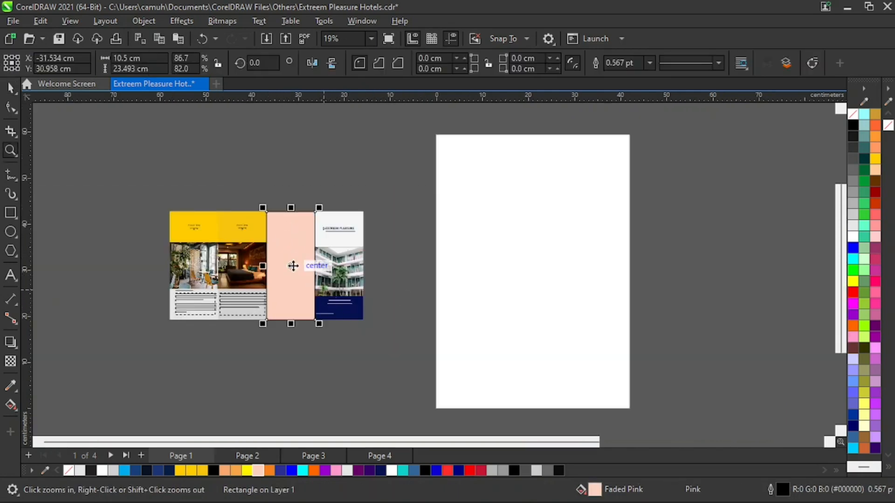
Move the pink rectangle off the finished brochure and onto the right side of the blank page.
{"action": "left_click_drag", "start_coordinate": [293, 264], "coordinate": [600, 280]}
{"action": "key", "text": "space"}
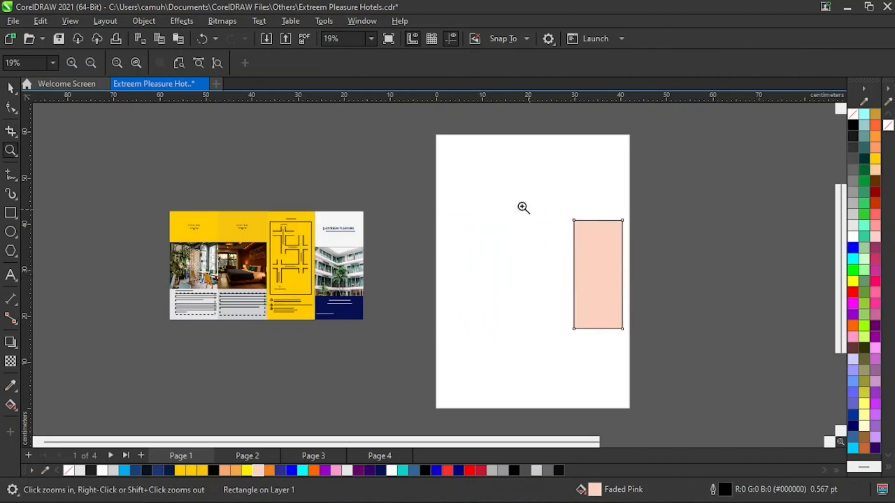
{"action": "left_click_drag", "start_coordinate": [522, 190], "coordinate": [668, 369]}
{"action": "key", "text": "space"}
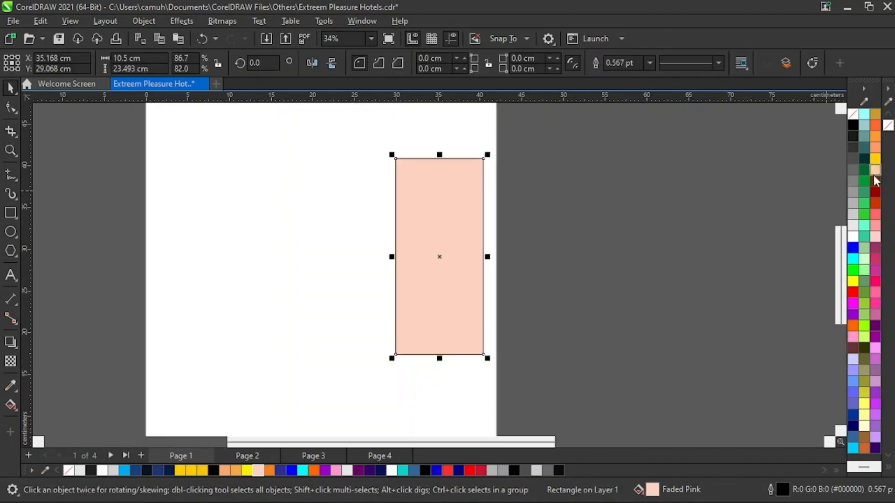
Fill the rectangle with gray (RGB 179, 179, 179), remove its outline and shift it closer to the page's right edge.
{"action": "left_click", "coordinate": [852, 204]}
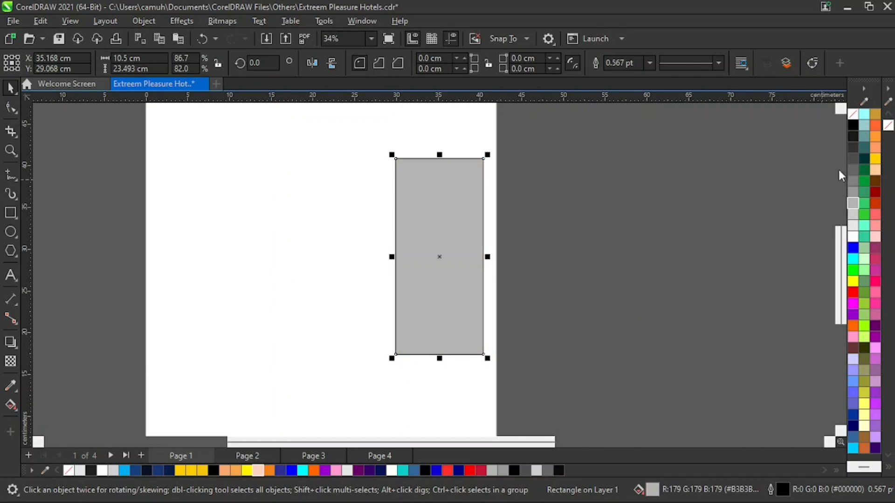
{"action": "right_click", "coordinate": [855, 117]}
{"action": "left_click", "coordinate": [845, 123]}
{"action": "left_click_drag", "start_coordinate": [440, 235], "coordinate": [448, 242]}
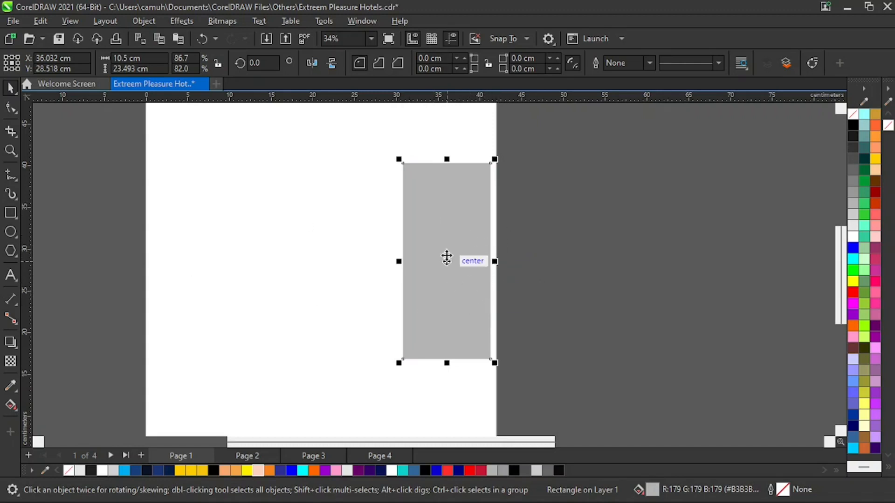
{"action": "left_click_drag", "start_coordinate": [447, 257], "coordinate": [450, 262]}
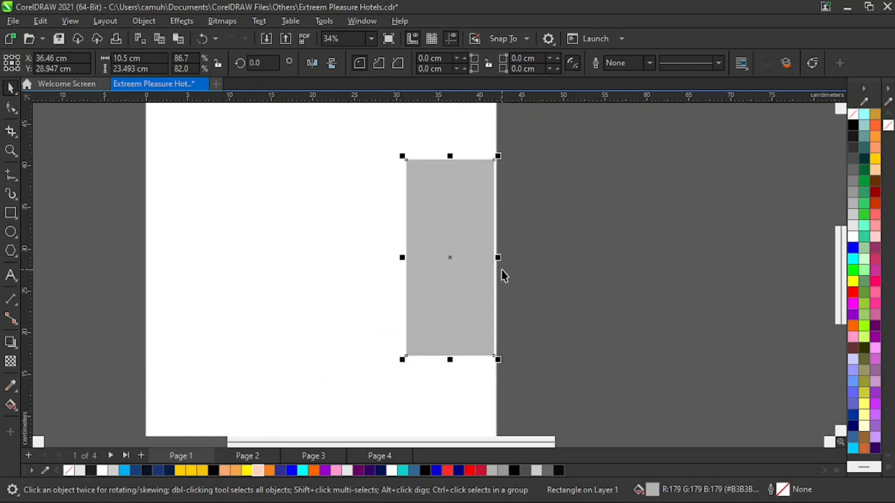
{"action": "left_click", "coordinate": [571, 295]}
Duplicate the gray panel three times toward the left, edge to edge, to make a row of four panels.
{"action": "left_click", "coordinate": [475, 248]}
{"action": "left_click_drag", "start_coordinate": [498, 263], "coordinate": [394, 255]}
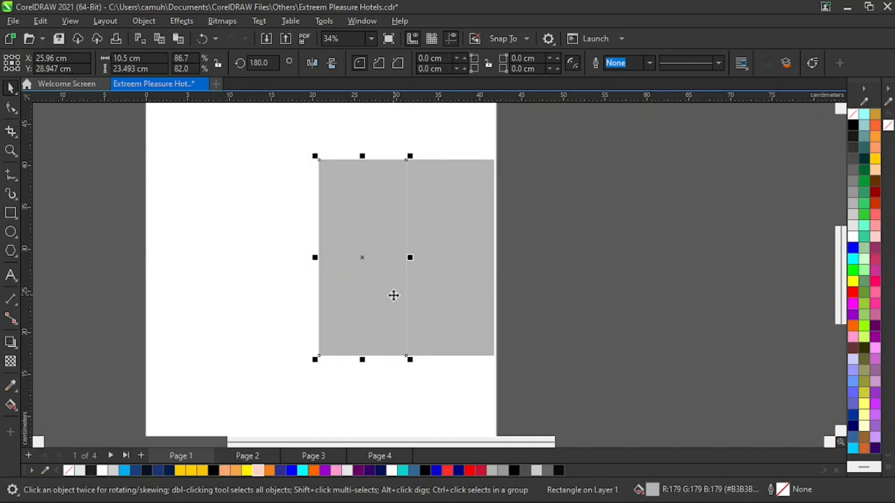
{"action": "key", "text": "ctrl+r"}
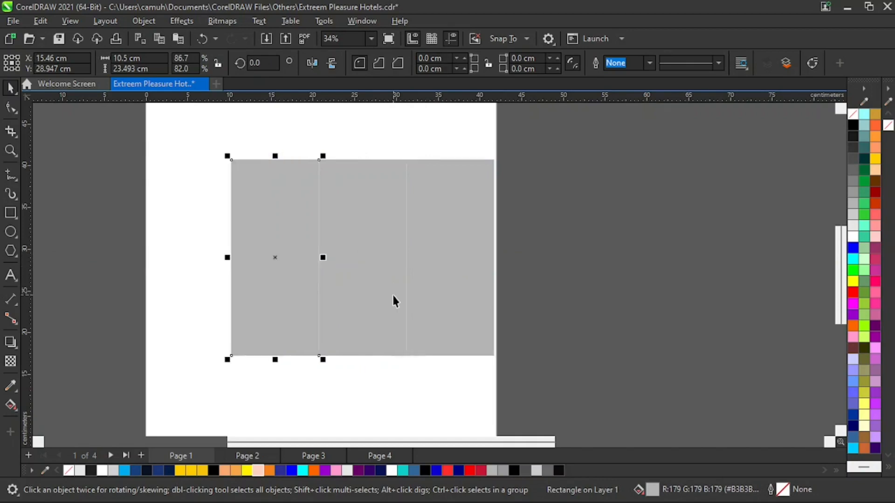
{"action": "key", "text": "ctrl+r"}
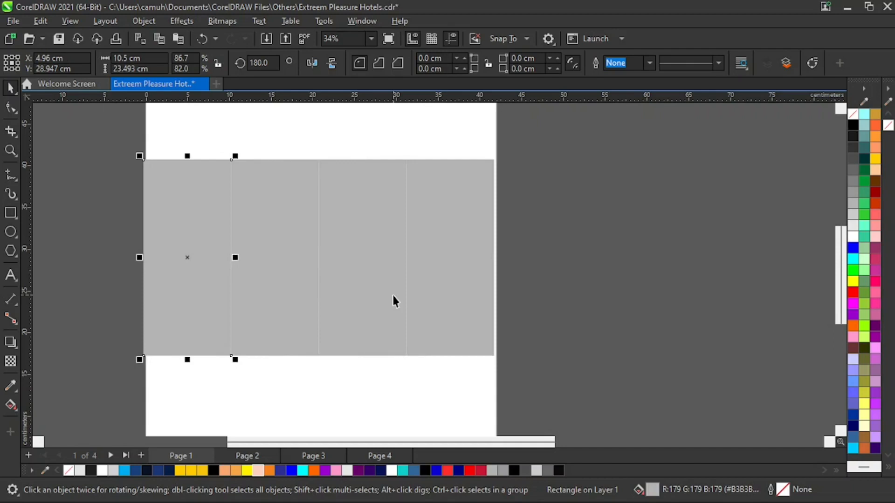
{"action": "left_click", "coordinate": [613, 237]}
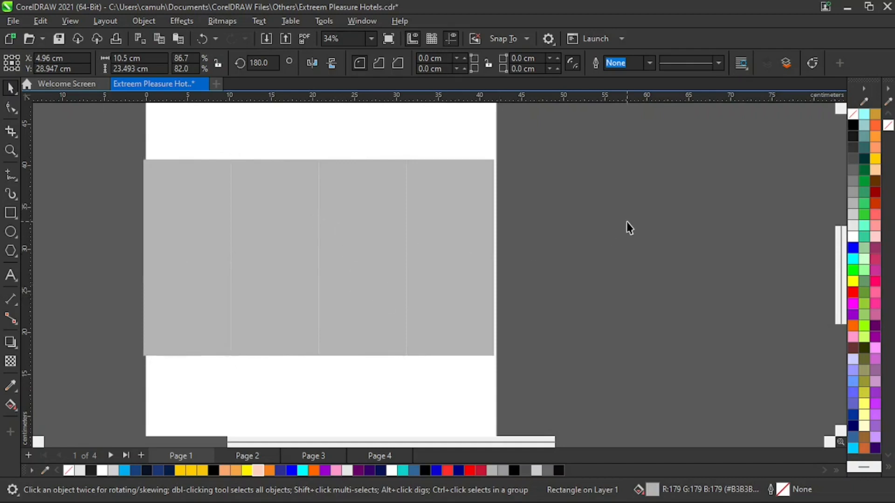
Fill the first and third panels from the left with lighter gray (RGB 204, 204, 204).
{"action": "left_click", "coordinate": [361, 218]}
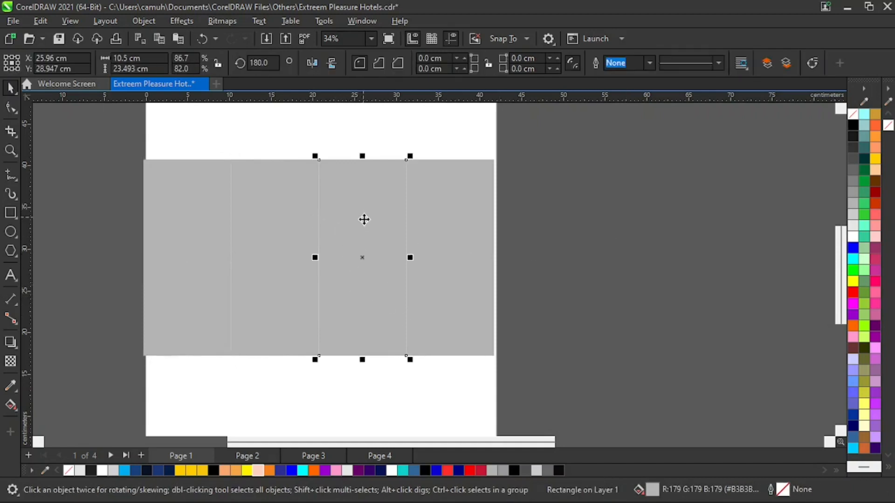
{"action": "left_click", "coordinate": [853, 214]}
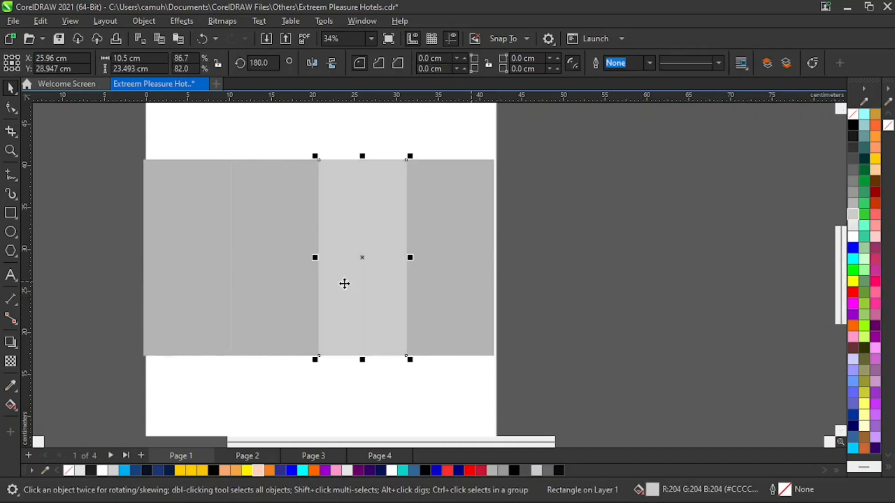
{"action": "left_click", "coordinate": [203, 237]}
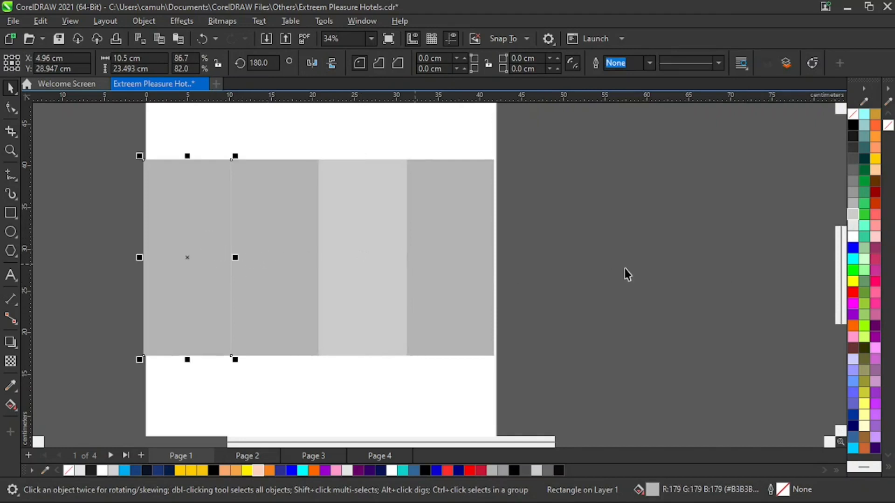
{"action": "left_click", "coordinate": [854, 214]}
{"action": "left_click", "coordinate": [761, 250]}
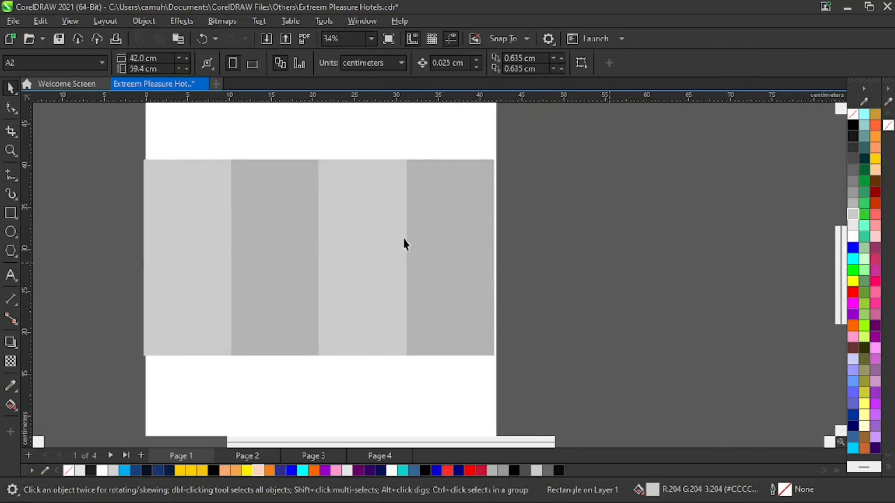
Group the four gray panels and center the group on the page.
{"action": "left_click_drag", "start_coordinate": [104, 137], "coordinate": [564, 361]}
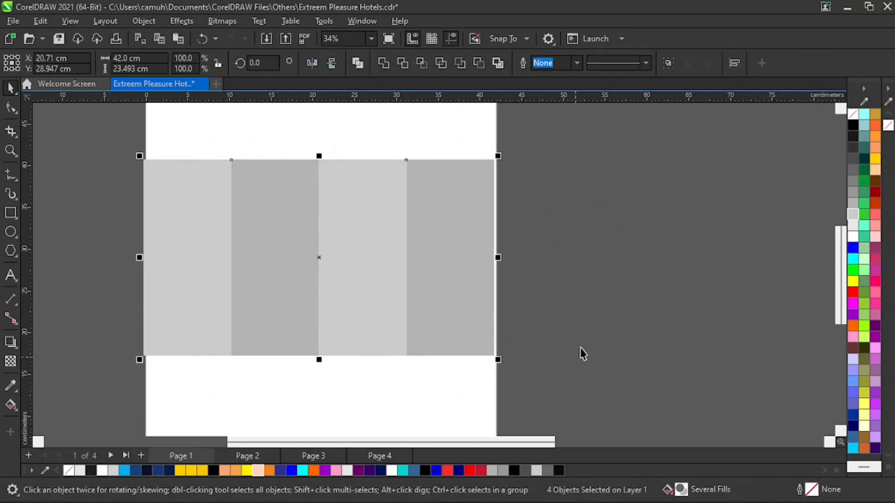
{"action": "left_click", "coordinate": [667, 62]}
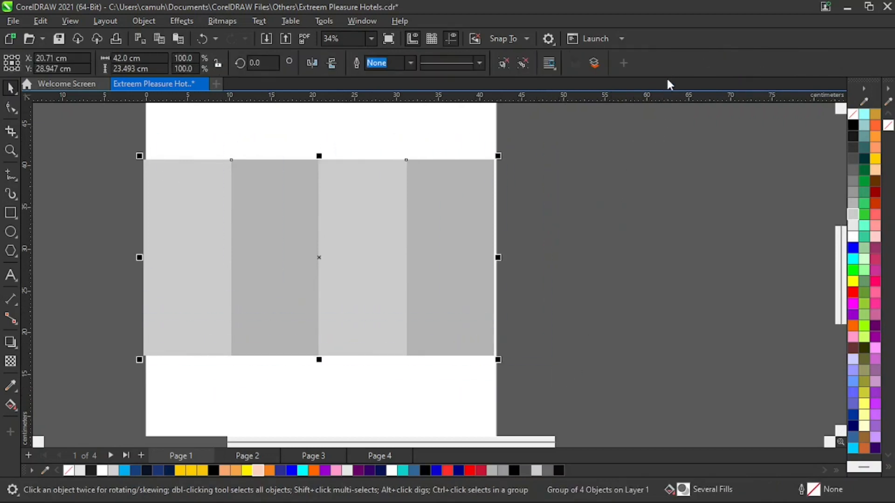
{"action": "left_click", "coordinate": [583, 258]}
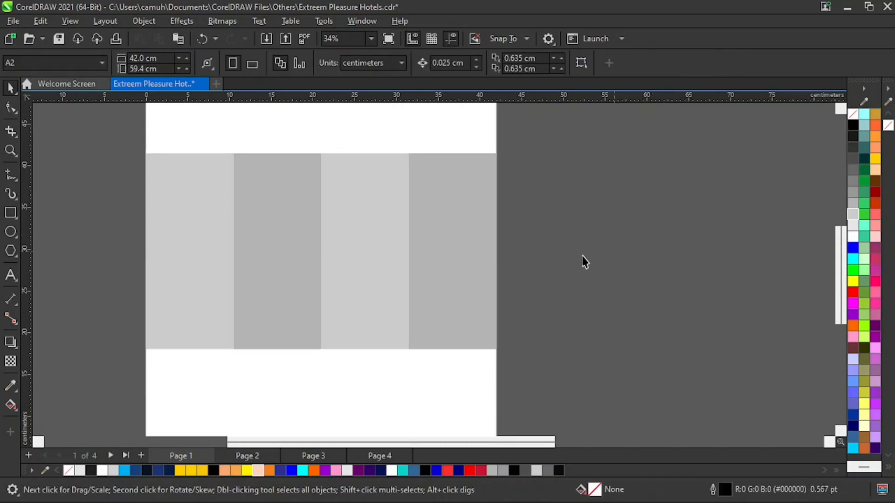
Move the whole finished brochure closer to the page, just beside its left edge and level with the gray panels.
{"action": "key", "text": "z"}
{"action": "left_click_drag", "start_coordinate": [125, 132], "coordinate": [533, 370]}
{"action": "right_click", "coordinate": [407, 308]}
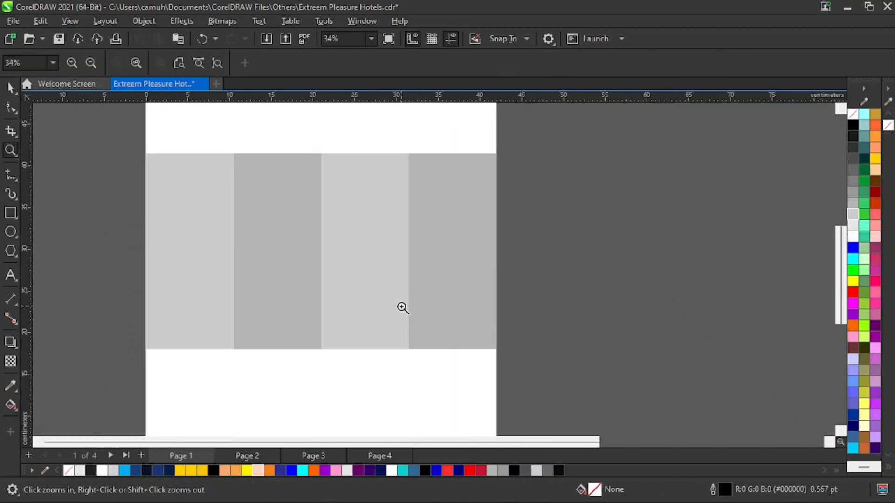
{"action": "right_click", "coordinate": [407, 308]}
{"action": "key", "text": "space"}
{"action": "left_click_drag", "start_coordinate": [135, 179], "coordinate": [384, 350]}
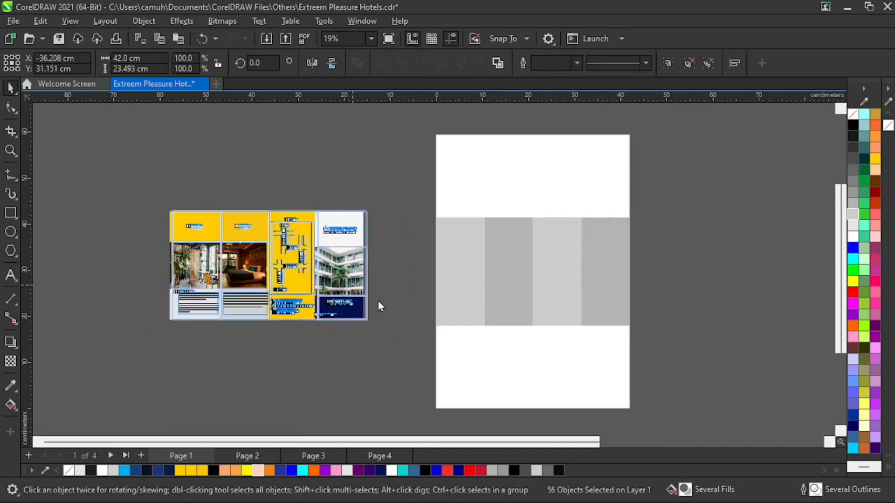
{"action": "left_click_drag", "start_coordinate": [355, 298], "coordinate": [414, 293]}
{"action": "key", "text": "z"}
{"action": "left_click_drag", "start_coordinate": [208, 200], "coordinate": [693, 340]}
{"action": "left_click", "coordinate": [748, 286]}
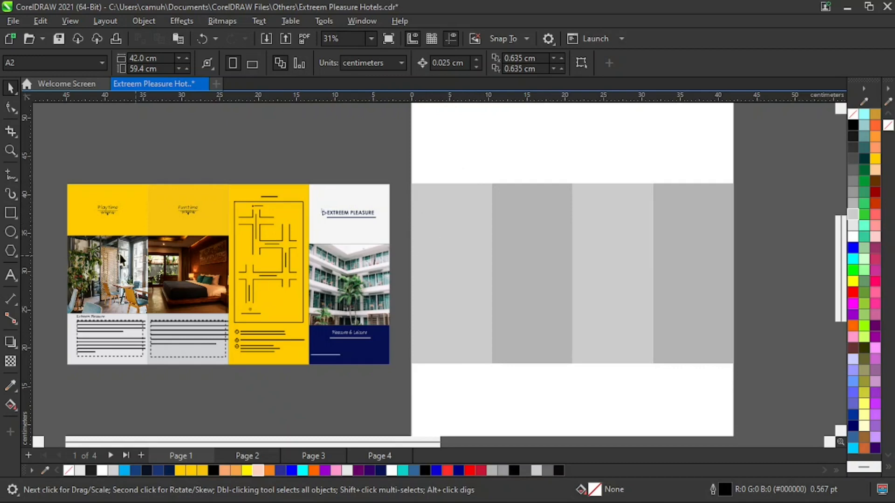
Draw a small square about 2.7 cm wide across the page's left edge, above the gray panels.
{"action": "left_click", "coordinate": [10, 214]}
{"action": "left_click_drag", "start_coordinate": [390, 135], "coordinate": [418, 164]}
{"action": "key", "text": "space"}
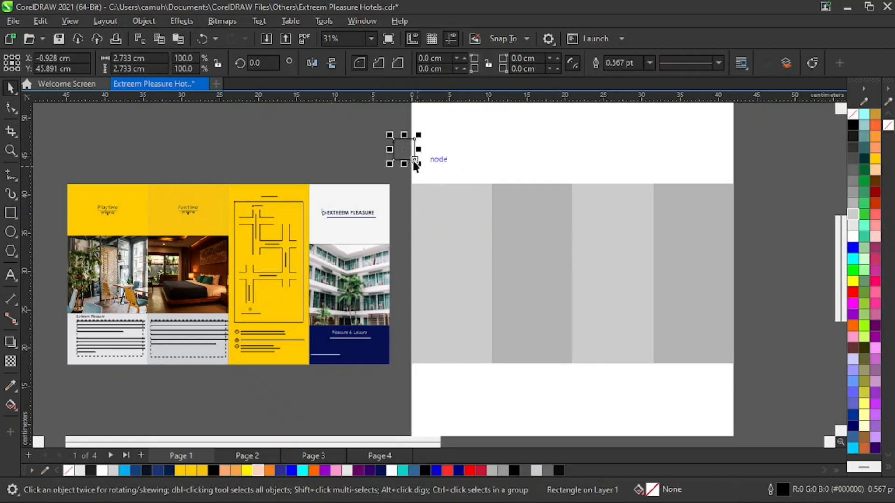
Move the small square off the page above the reference brochure, fill it with Plum (#660066) and remove its outline.
{"action": "left_click_drag", "start_coordinate": [377, 130], "coordinate": [391, 150]}
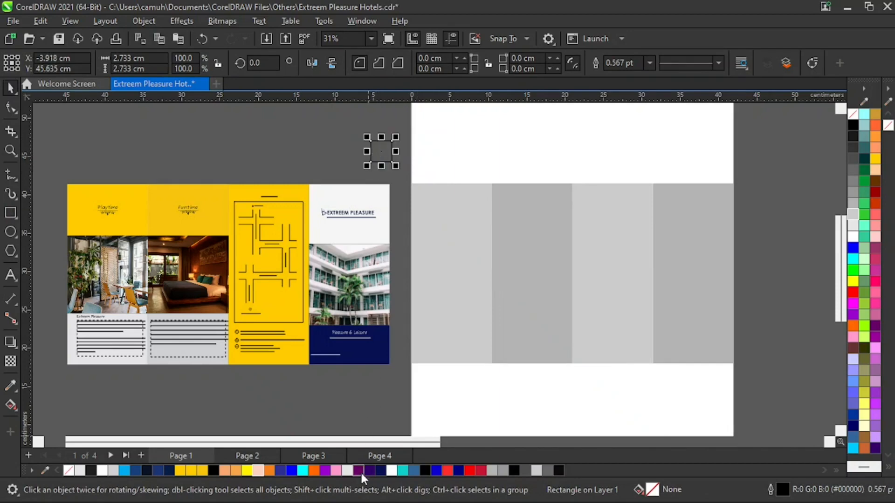
{"action": "left_click", "coordinate": [359, 470]}
{"action": "right_click", "coordinate": [71, 469]}
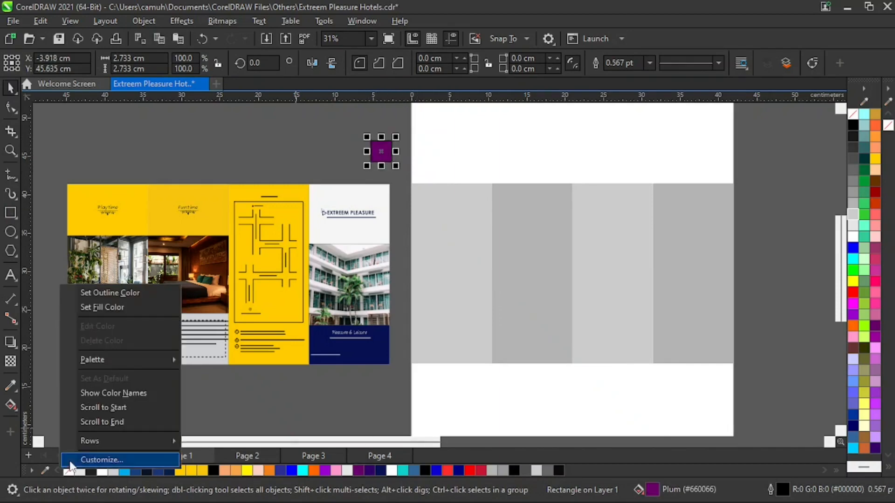
{"action": "left_click", "coordinate": [124, 290]}
Resize the plum square to 1 cm wide and 1 cm high.
{"action": "key", "text": "F2"}
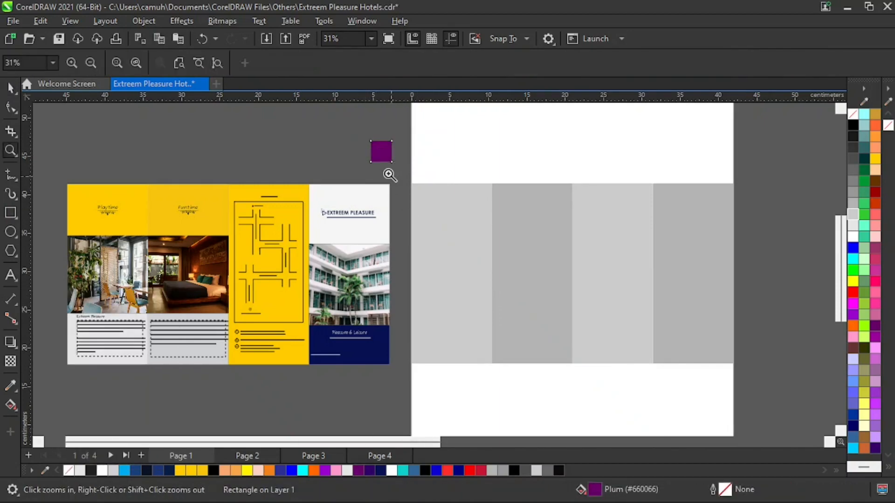
{"action": "left_click_drag", "start_coordinate": [345, 131], "coordinate": [363, 221]}
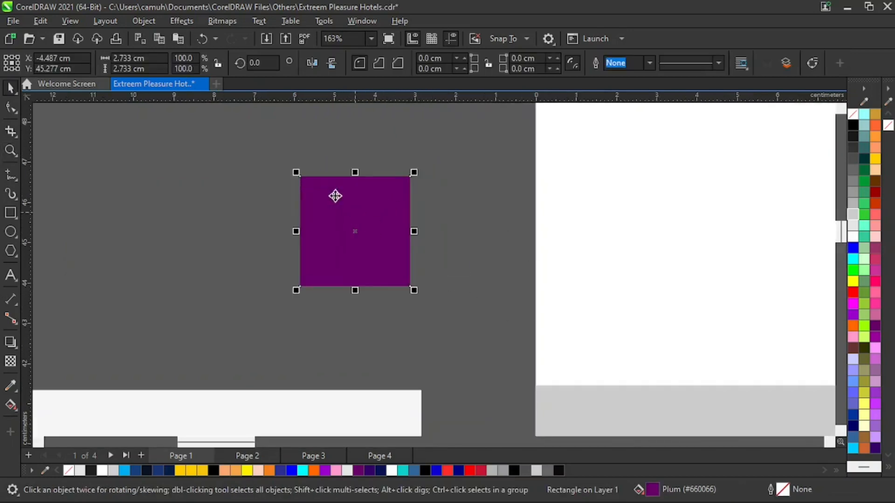
{"action": "left_click", "coordinate": [155, 57]}
{"action": "type", "text": "1"}
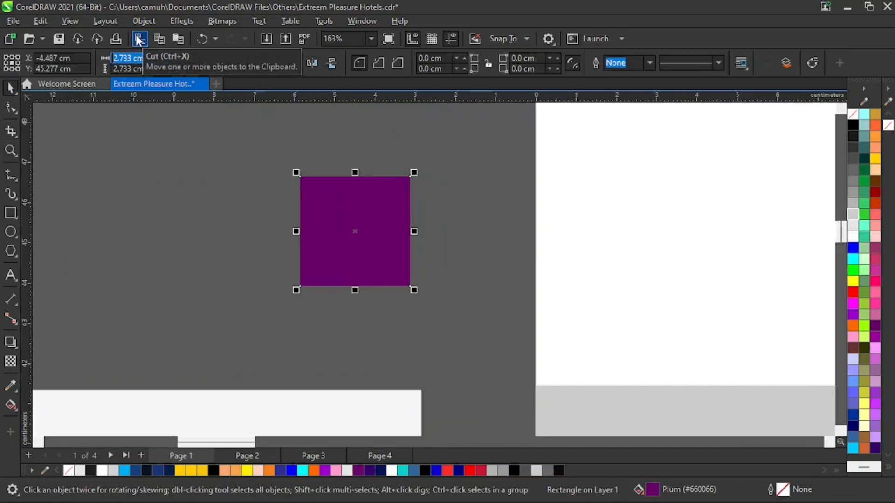
{"action": "key", "text": "Tab"}
{"action": "type", "text": "1"}
{"action": "key", "text": "Return"}
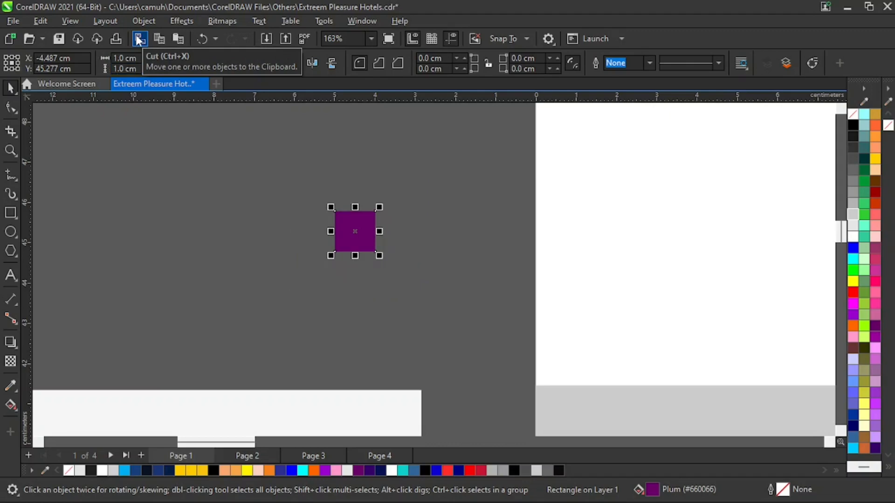
Move the plum square onto the gray panels and align it to the top-left corner of the panel group.
{"action": "key", "text": "z"}
{"action": "right_click", "coordinate": [448, 269]}
{"action": "key", "text": "space"}
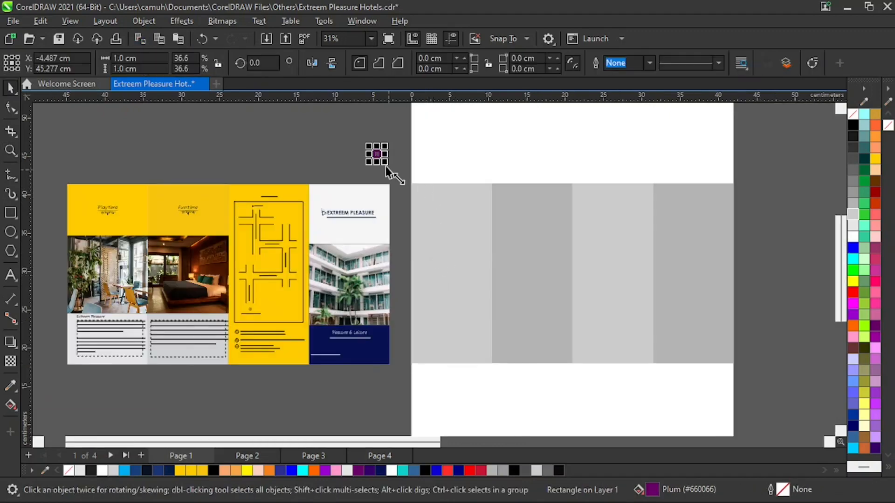
{"action": "left_click_drag", "start_coordinate": [377, 154], "coordinate": [455, 243]}
{"action": "key", "text": "z"}
{"action": "key", "text": "space"}
{"action": "left_click", "coordinate": [373, 186]}
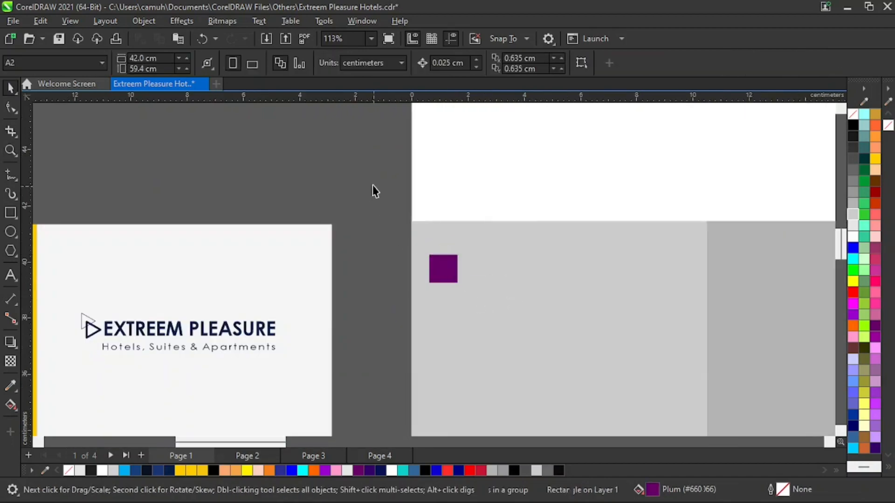
{"action": "left_click", "coordinate": [588, 239], "text": "shift"}
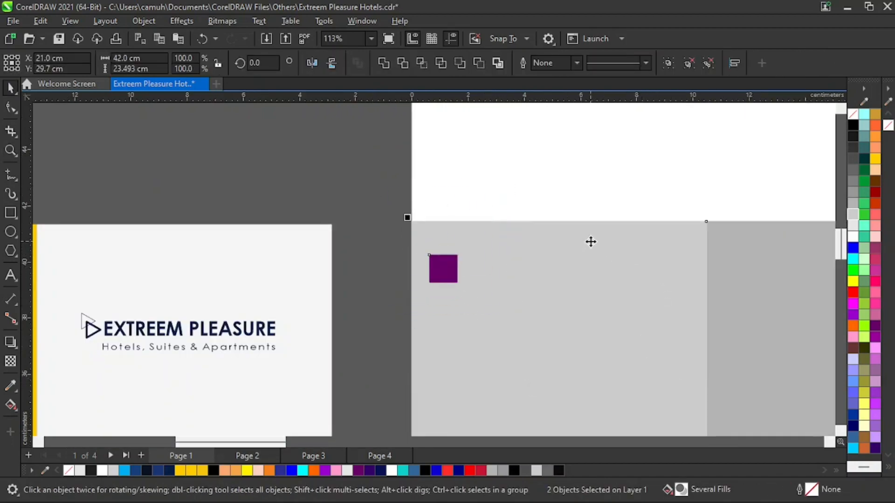
{"action": "key", "text": "t"}
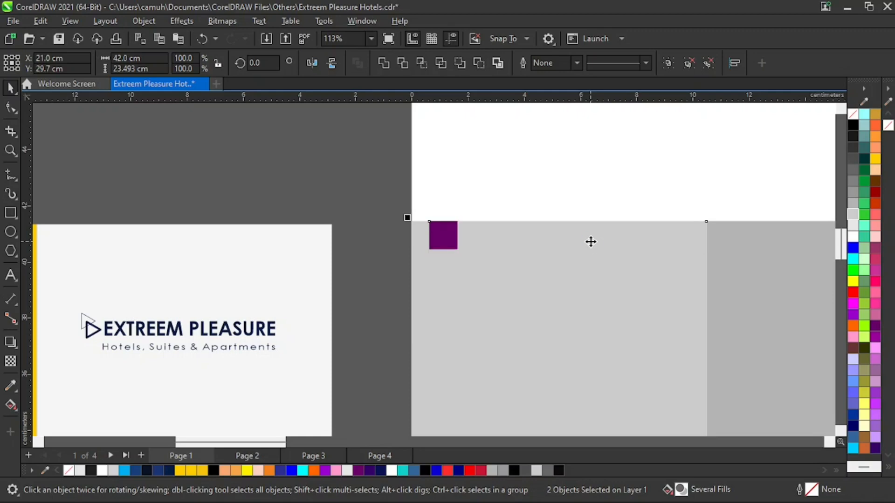
{"action": "key", "text": "l"}
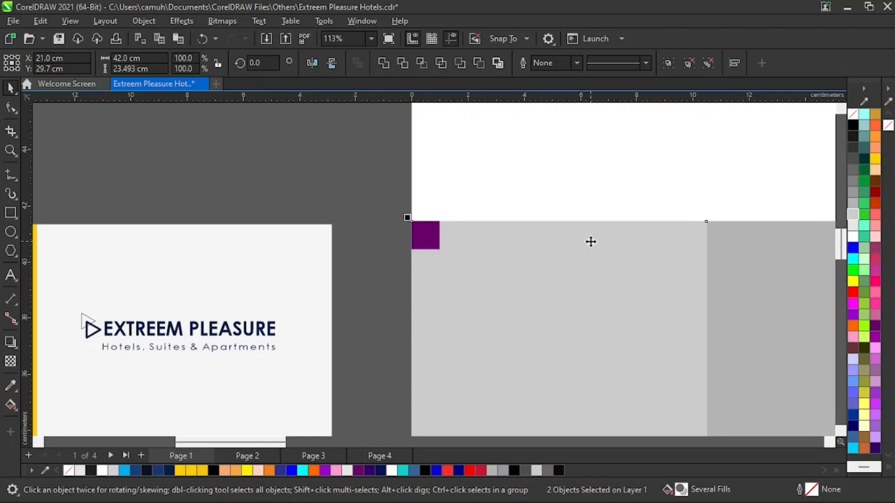
Place a horizontal guideline along the plum square's bottom edge and a vertical guideline along its right edge.
{"action": "key", "text": "z"}
{"action": "left_click_drag", "start_coordinate": [390, 203], "coordinate": [482, 275]}
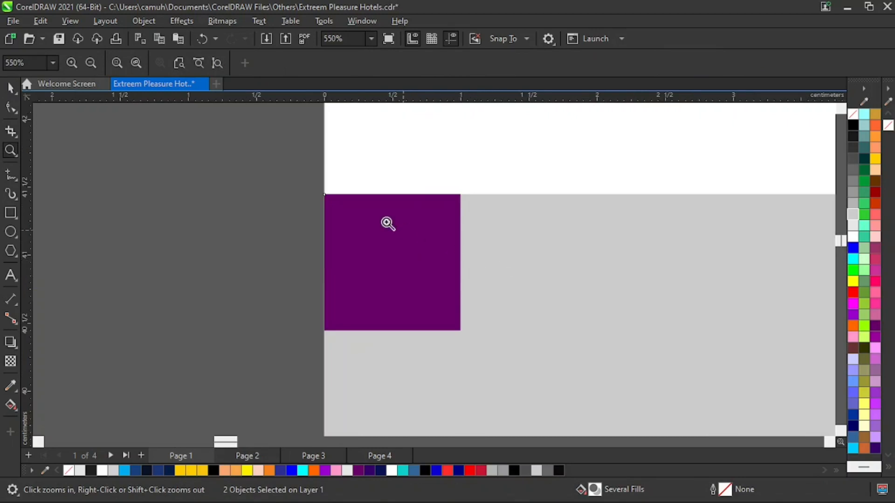
{"action": "mouse_move", "coordinate": [286, 183]}
{"action": "left_mouse_down"}
{"action": "mouse_move", "coordinate": [391, 279]}
{"action": "mouse_move", "coordinate": [528, 382]}
{"action": "left_mouse_up"}
{"action": "key", "text": "space"}
{"action": "left_click", "coordinate": [124, 278]}
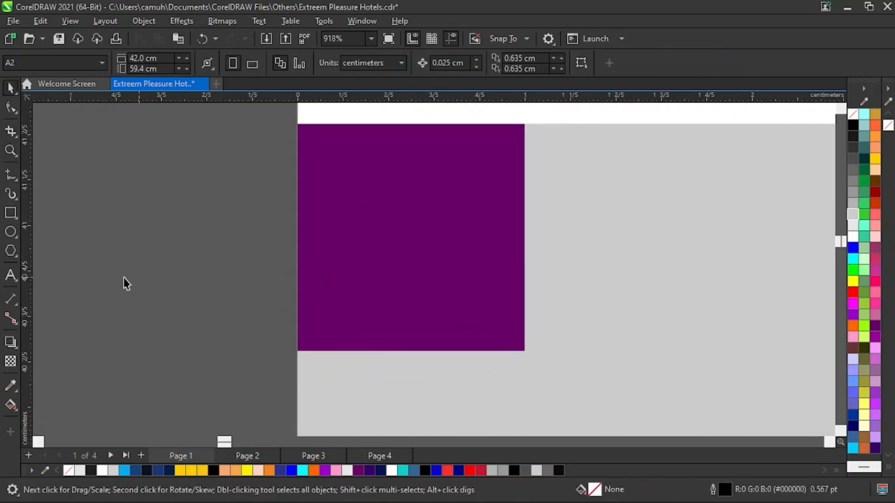
{"action": "left_click_drag", "start_coordinate": [26, 247], "coordinate": [524, 259]}
{"action": "left_click_drag", "start_coordinate": [456, 100], "coordinate": [461, 351]}
{"action": "key", "text": "z"}
{"action": "scroll", "coordinate": [464, 326], "scroll_direction": "down", "scroll_amount": 6}
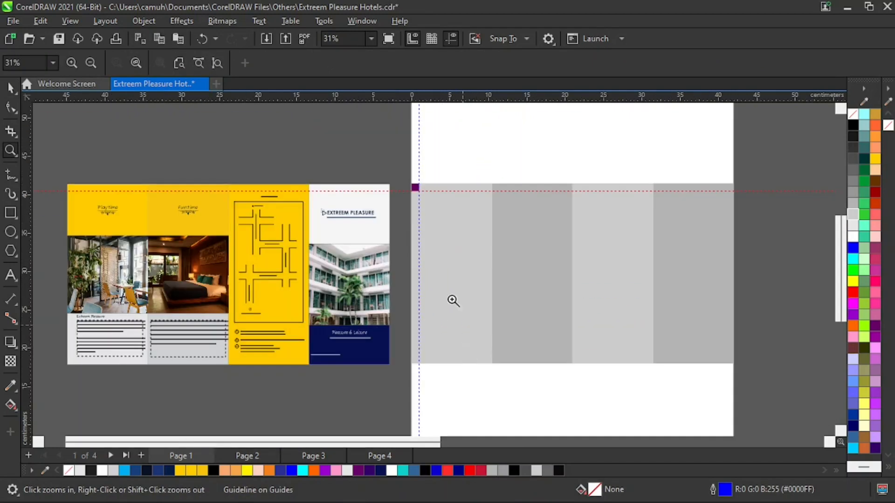
Align the plum square to the bottom-right corner of the gray panel group.
{"action": "key", "text": "space"}
{"action": "left_click", "coordinate": [415, 188]}
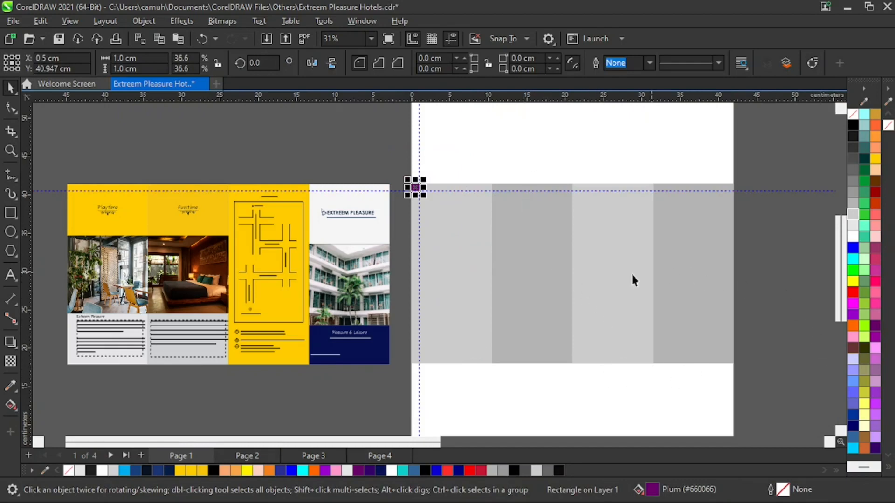
{"action": "left_click", "coordinate": [683, 270], "text": "shift"}
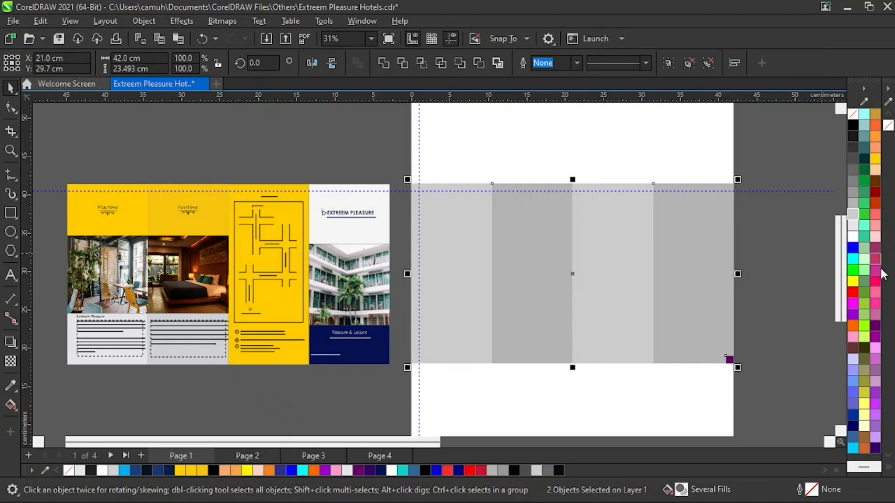
Place a horizontal guideline along the relocated square's top edge and a vertical guideline along its left edge.
{"action": "key", "text": "z"}
{"action": "left_click_drag", "start_coordinate": [717, 368], "coordinate": [763, 333]}
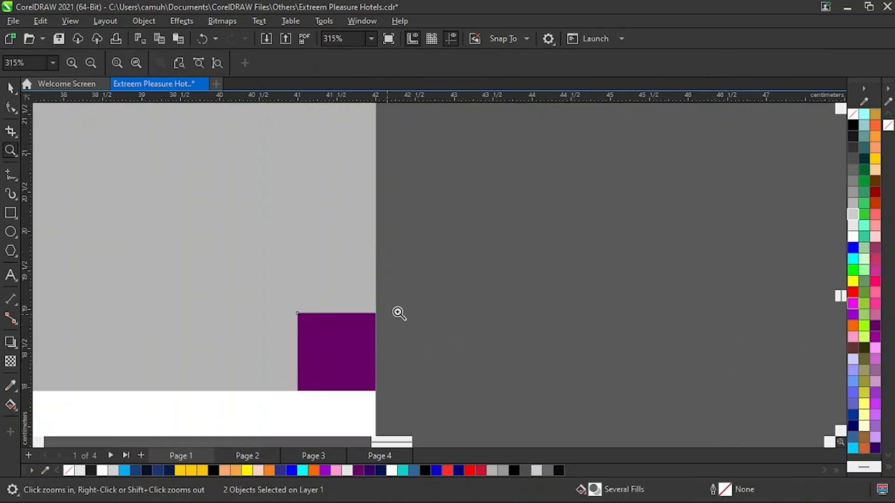
{"action": "left_click_drag", "start_coordinate": [426, 291], "coordinate": [263, 406]}
{"action": "key", "text": "space"}
{"action": "left_click", "coordinate": [624, 152]}
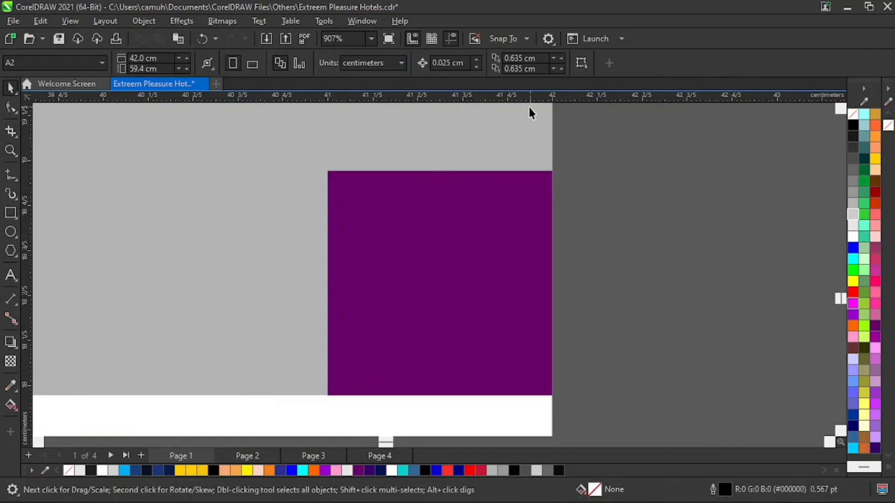
{"action": "left_click_drag", "start_coordinate": [524, 97], "coordinate": [509, 172]}
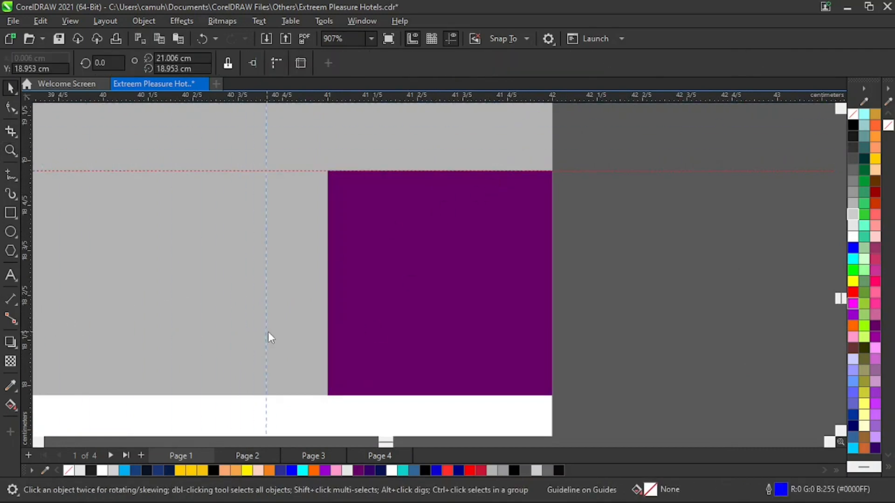
{"action": "left_click_drag", "start_coordinate": [324, 347], "coordinate": [327, 346]}
{"action": "key", "text": "z"}
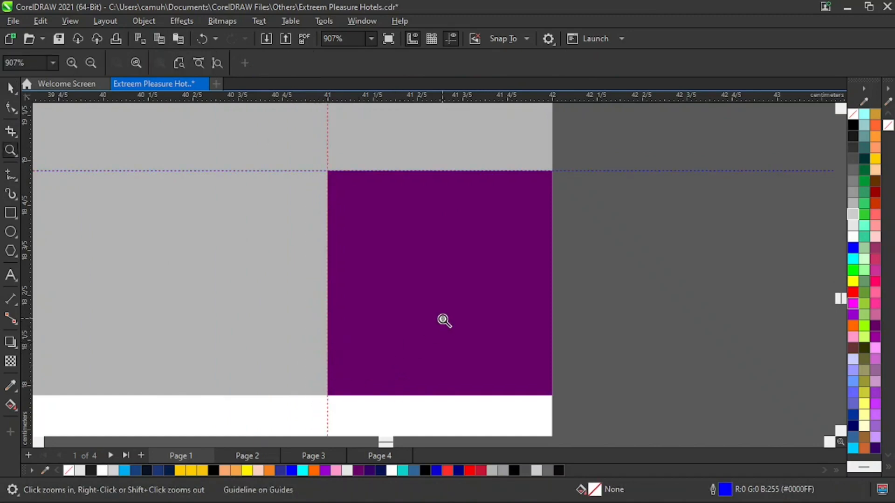
Delete the plum margin square from the panels' bottom-right corner.
{"action": "right_click", "coordinate": [476, 350]}
{"action": "right_click", "coordinate": [475, 351]}
{"action": "key", "text": "space"}
{"action": "left_click_drag", "start_coordinate": [804, 332], "coordinate": [639, 403]}
{"action": "key", "text": "Delete"}
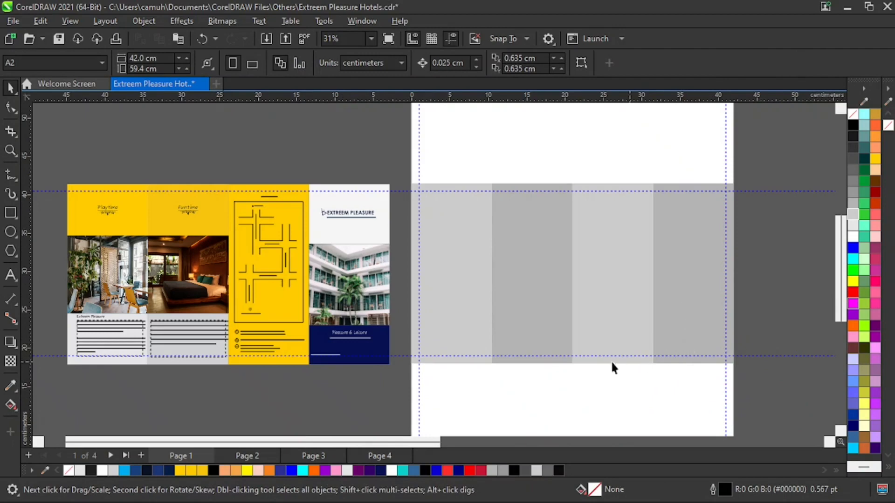
Ungroup the four gray panels.
{"action": "left_click", "coordinate": [689, 263]}
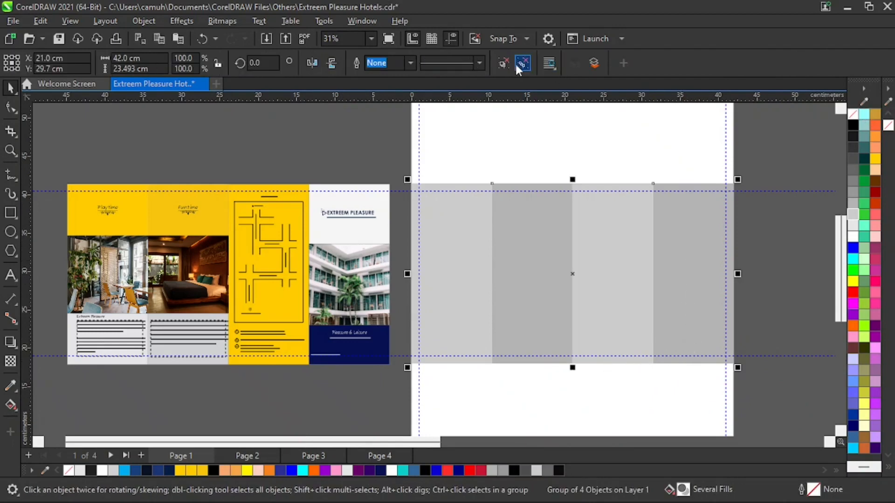
{"action": "left_click", "coordinate": [522, 64]}
{"action": "left_click", "coordinate": [658, 151]}
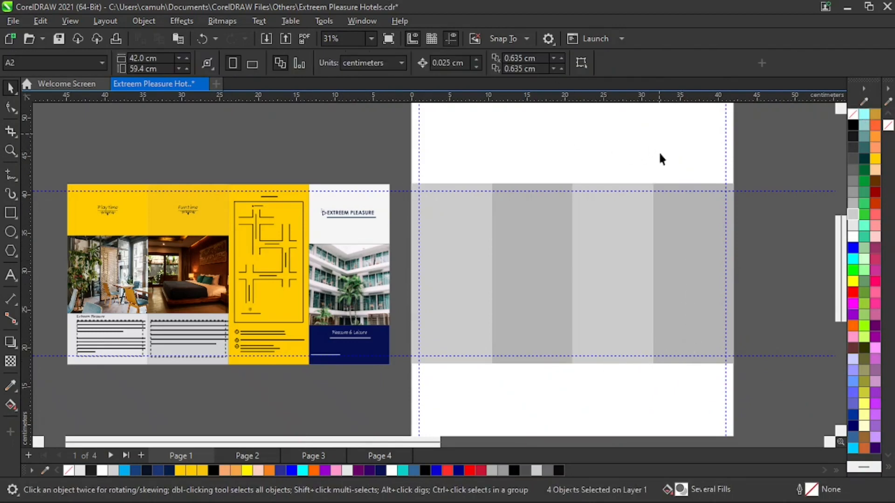
Fill the first panel from the left with Deep Yellow and the second and third with yellow C2 M23 Y100 K0.
{"action": "left_click", "coordinate": [630, 227]}
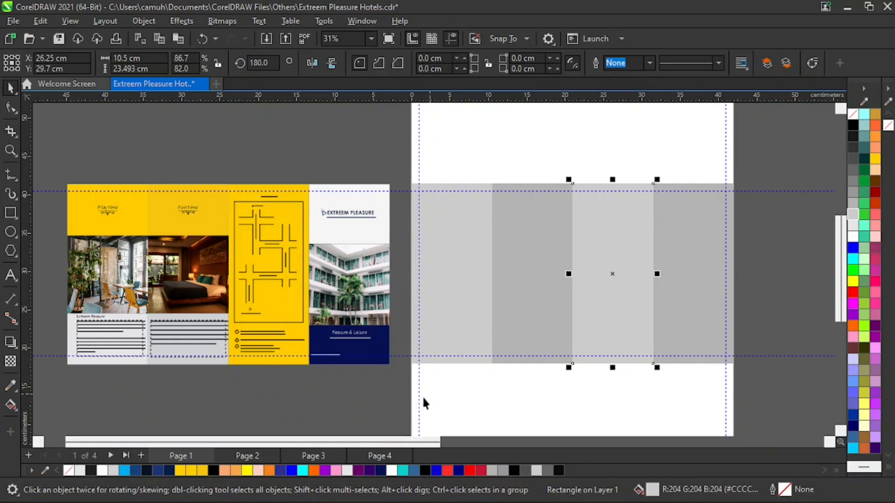
{"action": "left_click", "coordinate": [203, 470]}
{"action": "left_click", "coordinate": [466, 246]}
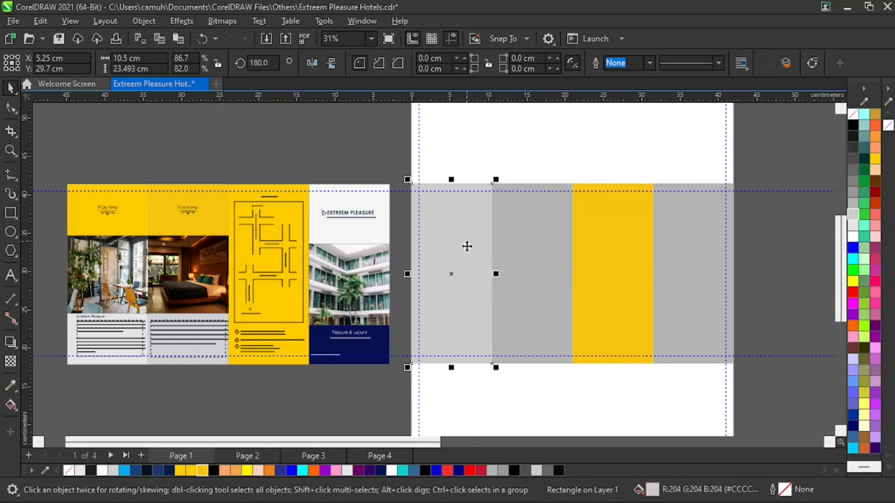
{"action": "left_click", "coordinate": [181, 472]}
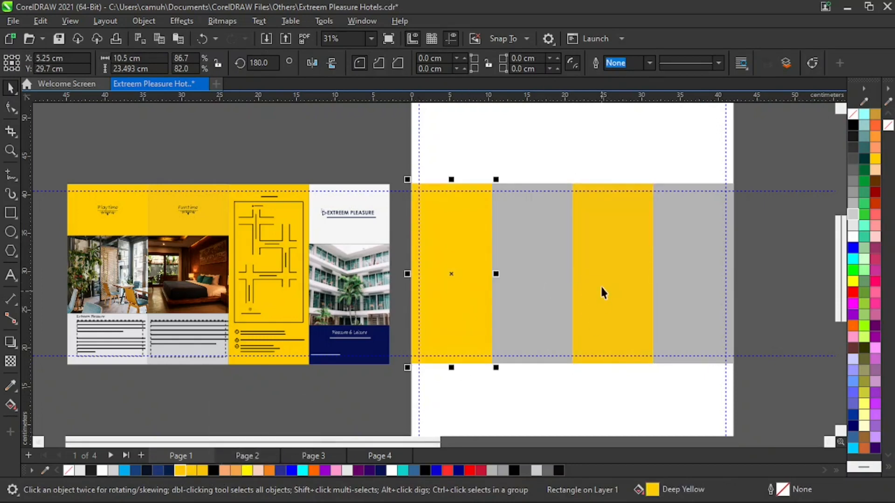
{"action": "left_click", "coordinate": [550, 247]}
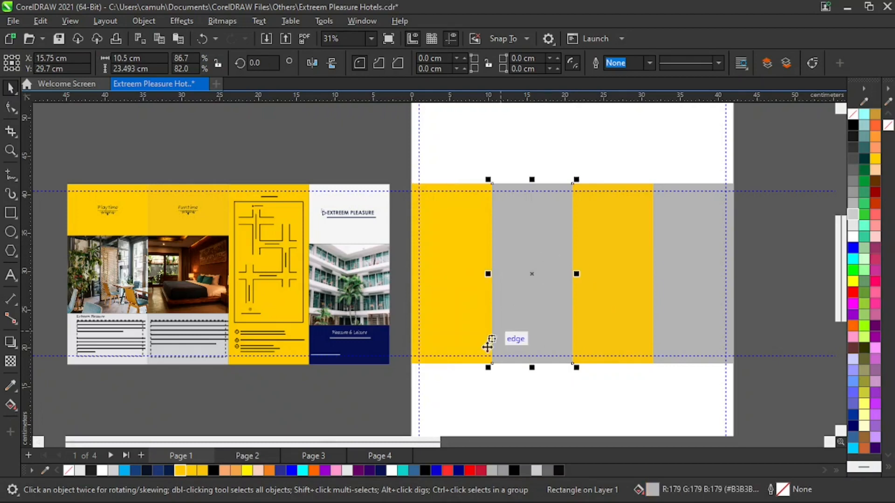
{"action": "left_click", "coordinate": [191, 470]}
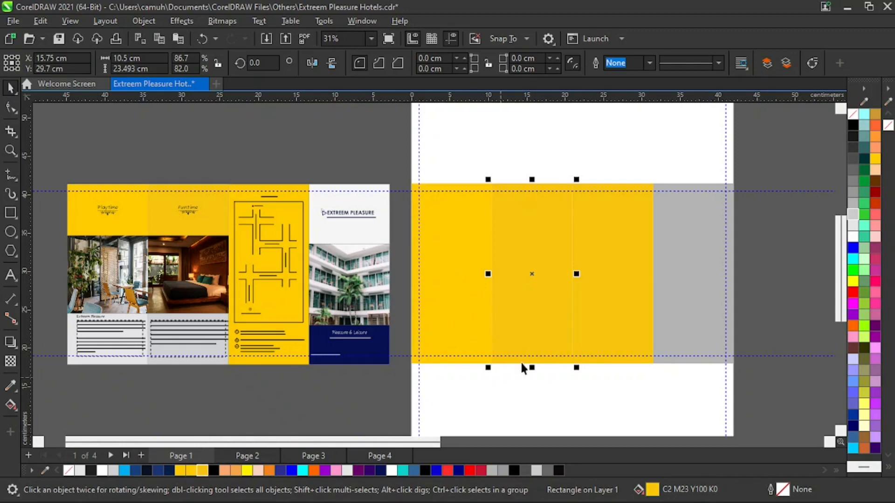
Recolor the third panel from the left to match the first, giving both the Deep Yellow fill.
{"action": "left_click", "coordinate": [604, 267]}
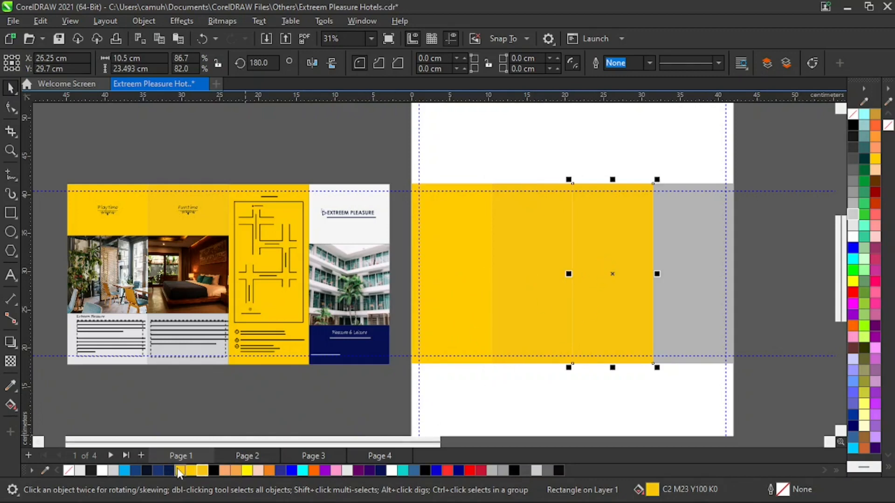
{"action": "left_click", "coordinate": [191, 470]}
{"action": "left_click", "coordinate": [460, 318]}
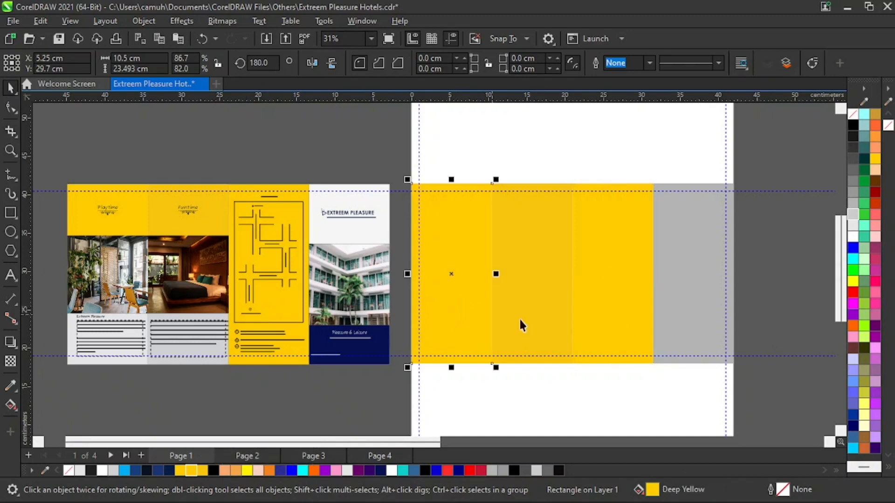
{"action": "left_click", "coordinate": [621, 300]}
{"action": "left_click", "coordinate": [432, 302], "text": "shift"}
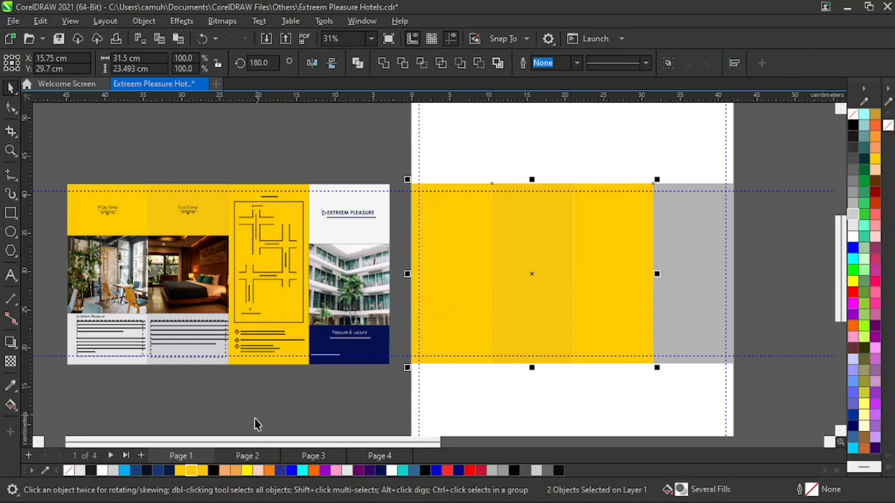
{"action": "left_click", "coordinate": [179, 470]}
{"action": "left_click", "coordinate": [648, 407]}
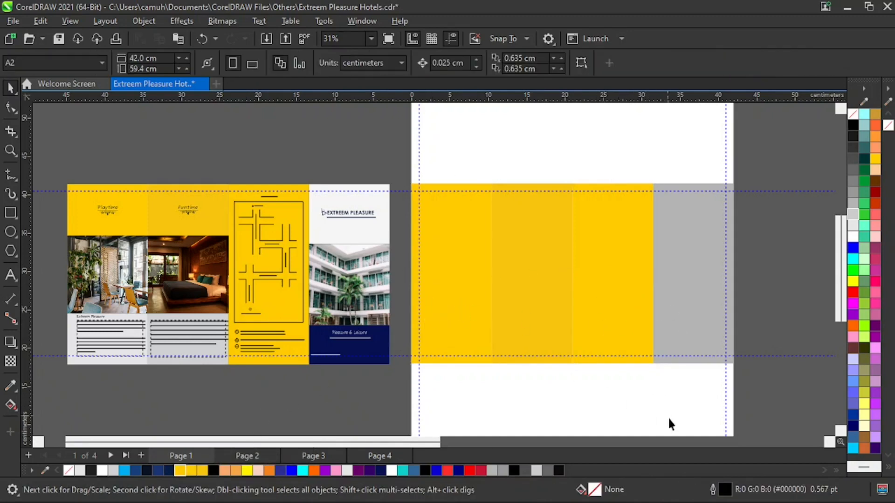
{"action": "key", "text": "z"}
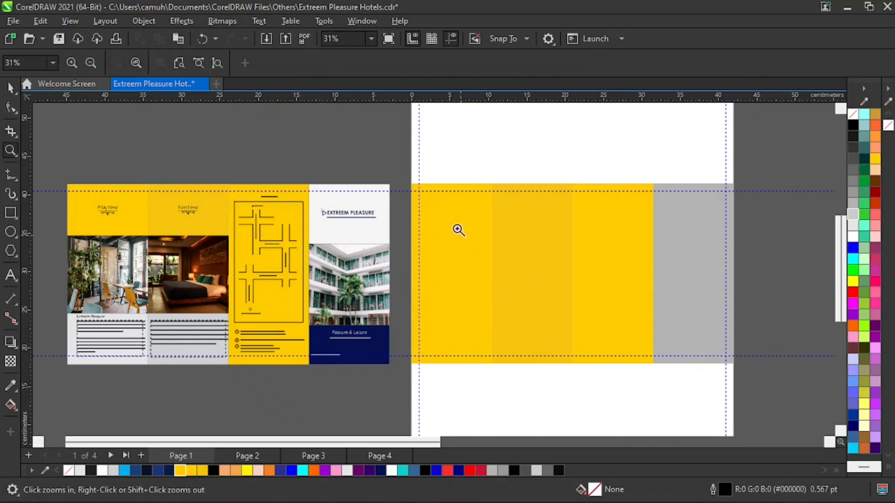
{"action": "left_click_drag", "start_coordinate": [360, 160], "coordinate": [714, 374]}
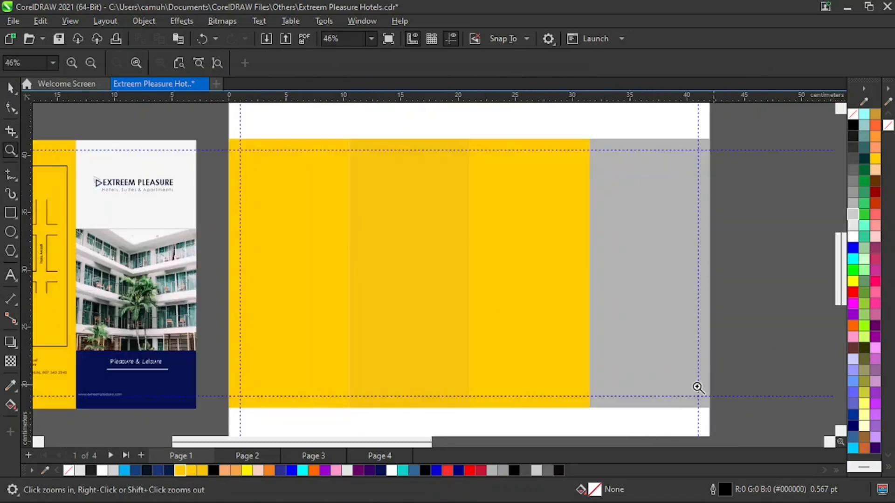
{"action": "right_click", "coordinate": [440, 314]}
{"action": "key", "text": "space"}
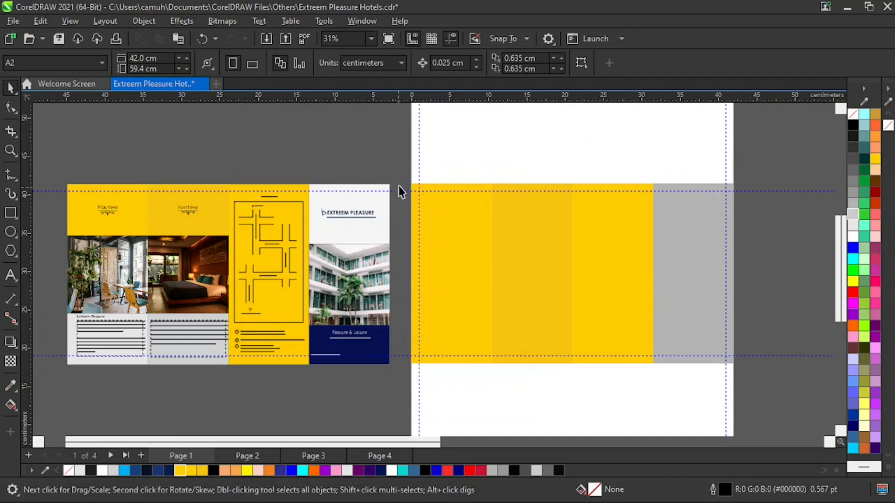
Examine the reference brochure's cover panel, from its building photo to the Extreem Pleasure logo area.
{"action": "left_click_drag", "start_coordinate": [408, 163], "coordinate": [306, 387]}
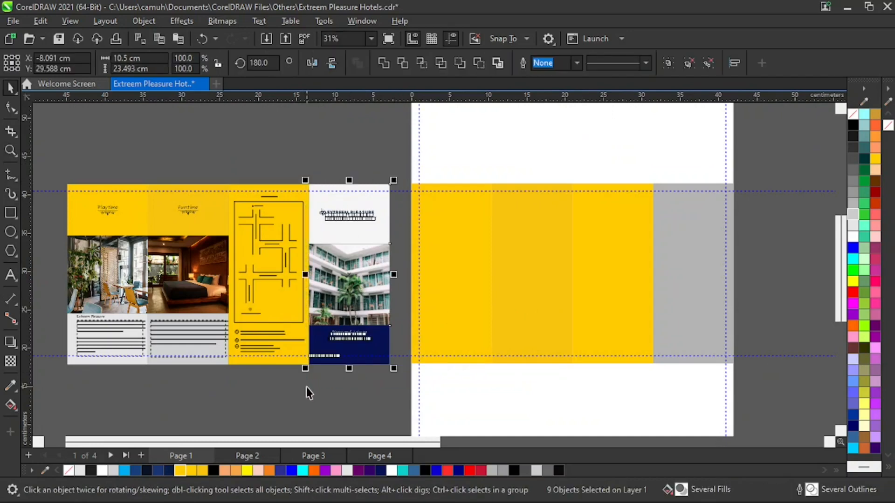
{"action": "left_click", "coordinate": [368, 409]}
{"action": "key", "text": "z"}
{"action": "left_click_drag", "start_coordinate": [446, 141], "coordinate": [280, 407]}
{"action": "key", "text": "space"}
{"action": "left_click", "coordinate": [436, 280]}
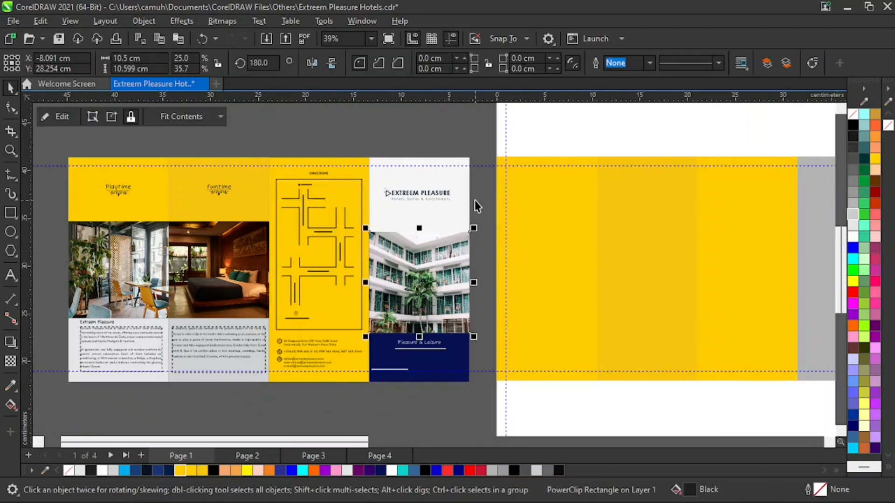
{"action": "key", "text": "z"}
{"action": "left_click_drag", "start_coordinate": [383, 170], "coordinate": [496, 252]}
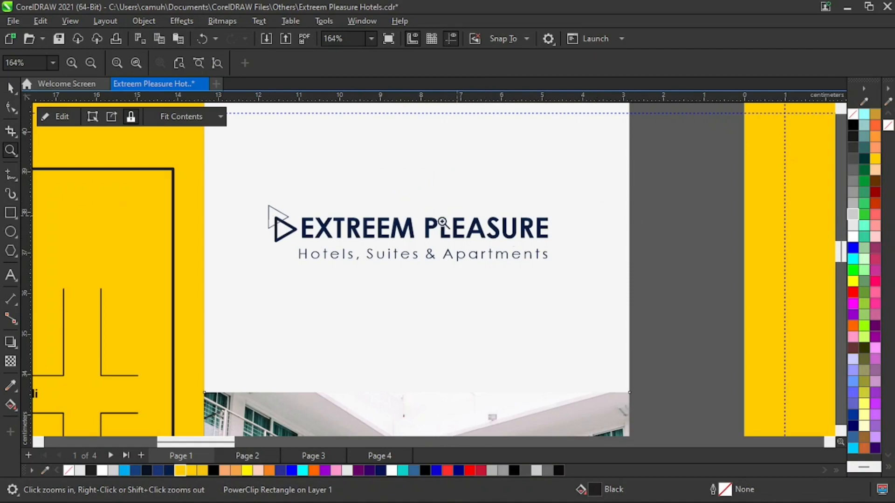
{"action": "key", "text": "F3"}
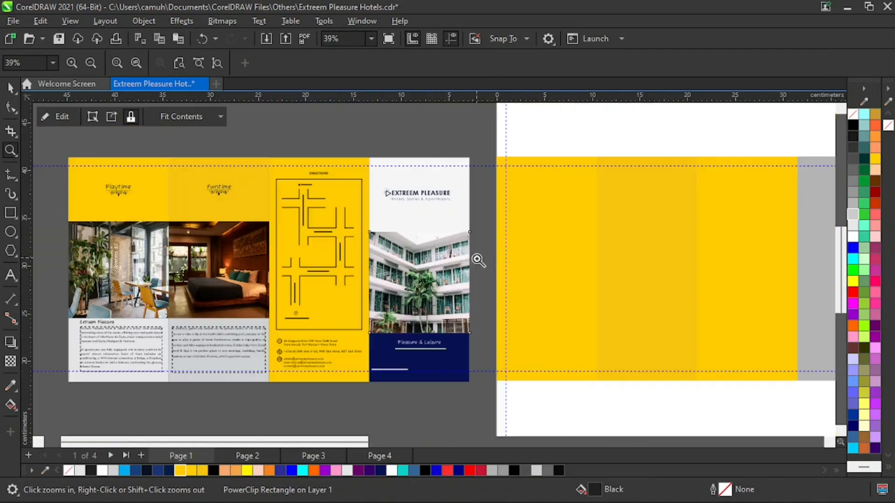
{"action": "key", "text": "F3"}
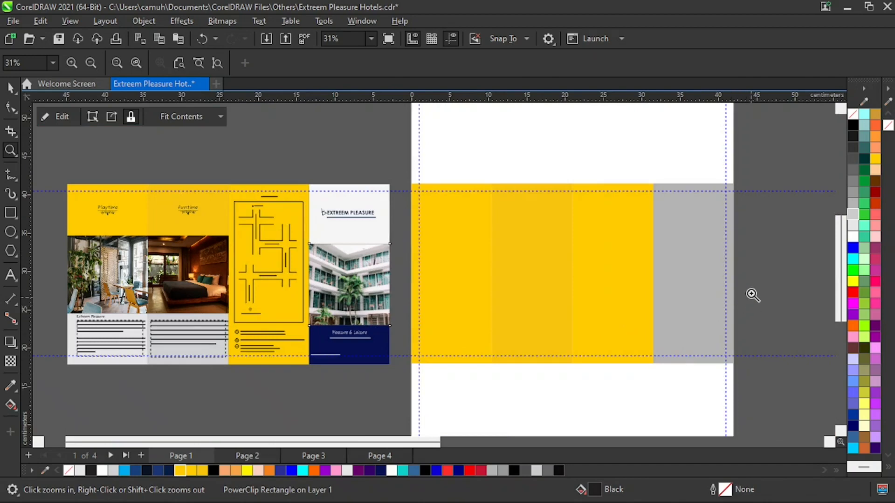
Fill the fourth panel from the left with 10% Black.
{"action": "key", "text": "space"}
{"action": "left_click", "coordinate": [697, 254]}
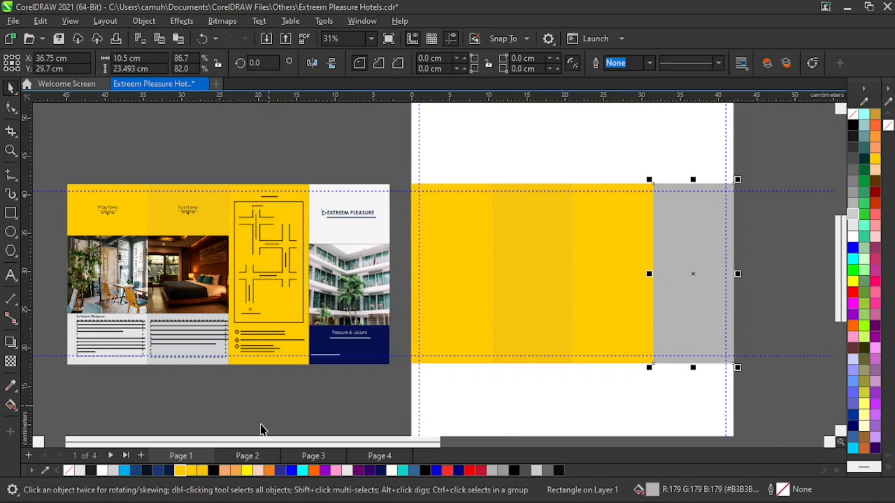
{"action": "left_click", "coordinate": [112, 472]}
{"action": "left_click", "coordinate": [102, 471]}
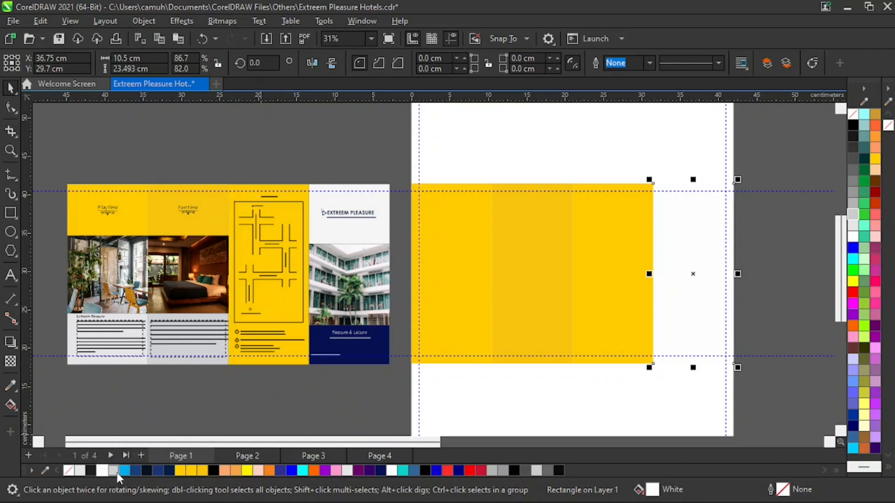
{"action": "left_click", "coordinate": [80, 471]}
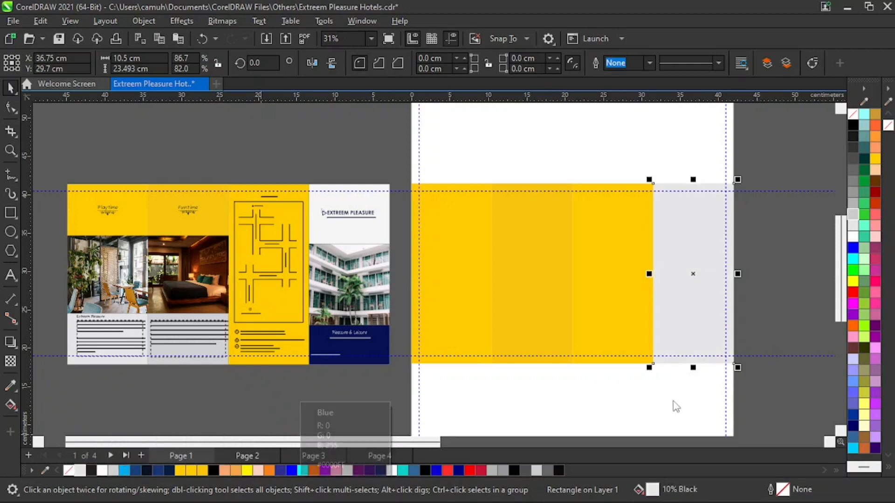
Create a vertically centered copy of the light gray panel, 10.85 cm high, and fill it with navy R6 G17 B81.
{"action": "key", "text": "space"}
{"action": "left_click_drag", "start_coordinate": [606, 154], "coordinate": [774, 410]}
{"action": "key", "text": "space"}
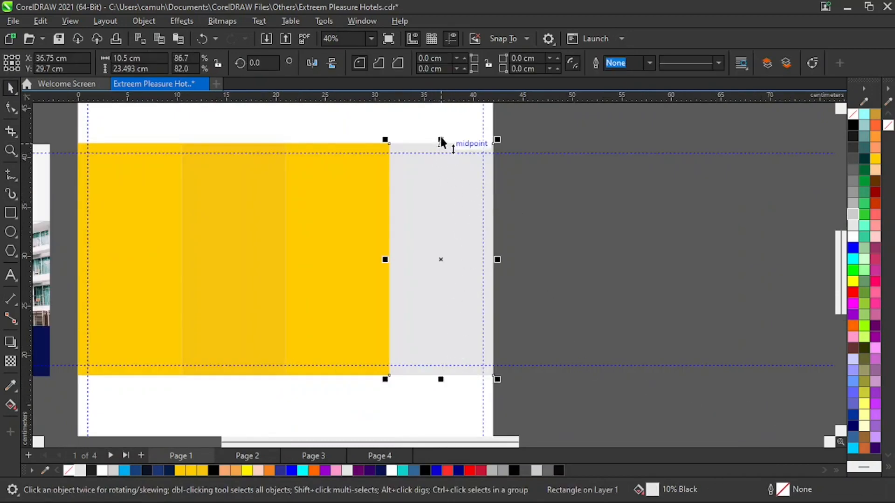
{"action": "left_click_drag", "start_coordinate": [441, 138], "coordinate": [450, 208]}
{"action": "left_click", "coordinate": [553, 281]}
{"action": "left_click", "coordinate": [468, 254]}
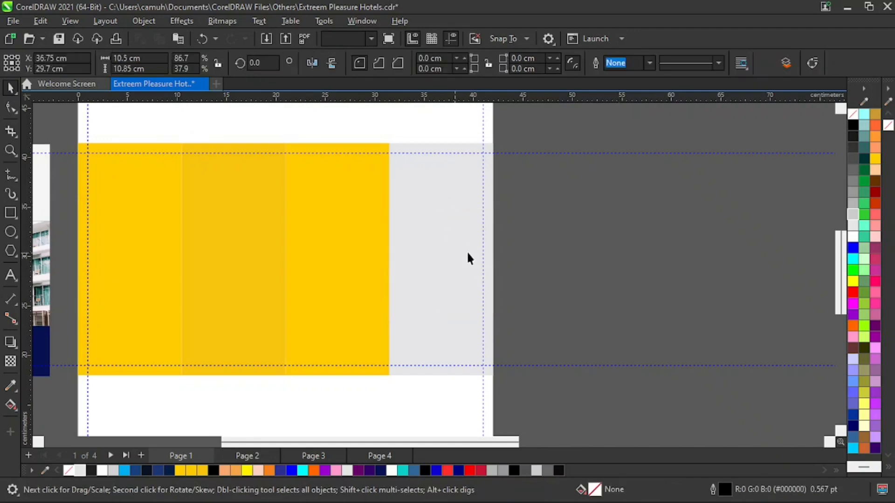
{"action": "left_click_drag", "start_coordinate": [467, 254], "coordinate": [590, 302]}
{"action": "key", "text": "ctrl+z"}
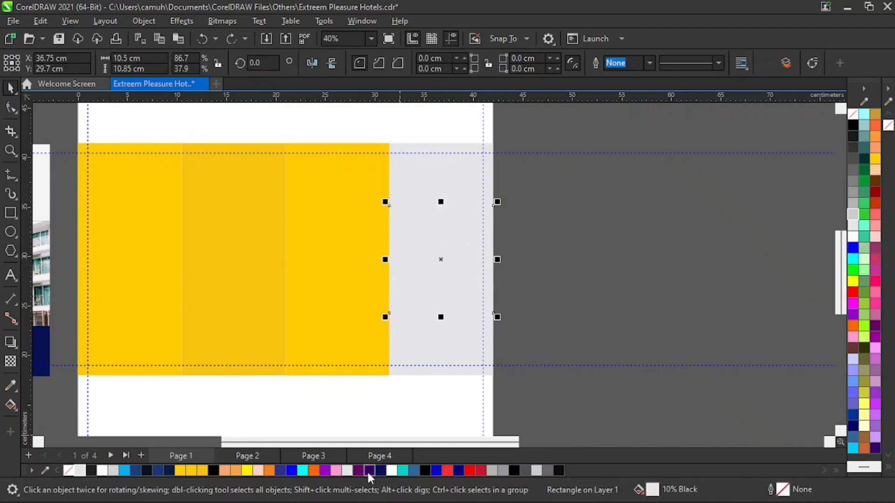
{"action": "left_click", "coordinate": [381, 471]}
{"action": "left_click", "coordinate": [563, 307]}
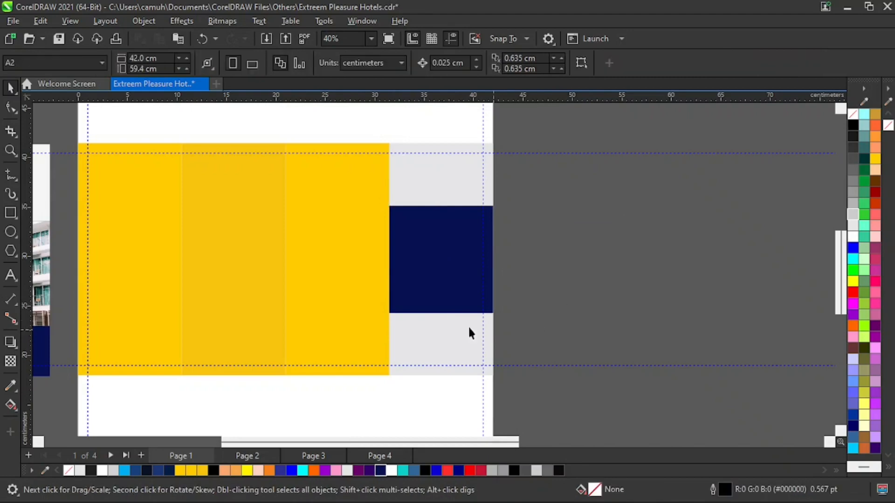
{"action": "left_click", "coordinate": [457, 263]}
{"action": "left_click", "coordinate": [463, 343]}
{"action": "left_click_drag", "start_coordinate": [465, 346], "coordinate": [618, 346]}
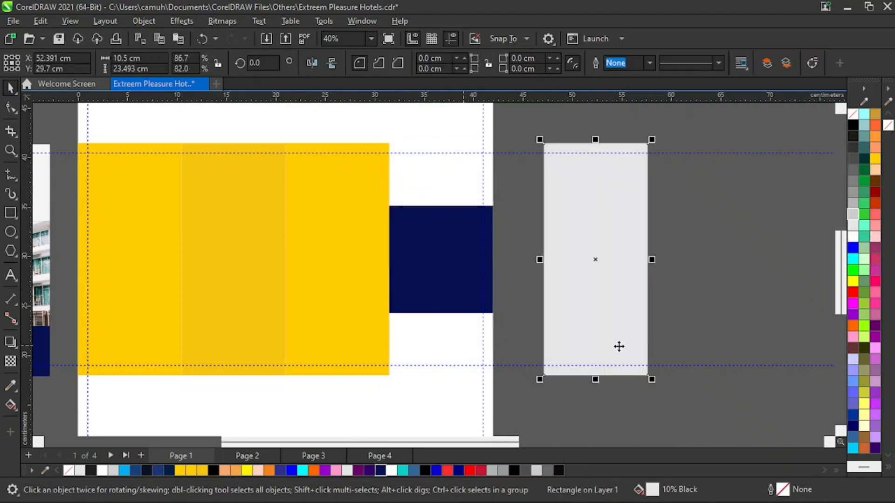
{"action": "key", "text": "ctrl+z"}
Examine the navy footer block of the reference's cover panel and compare it with the new fourth panel.
{"action": "key", "text": "z"}
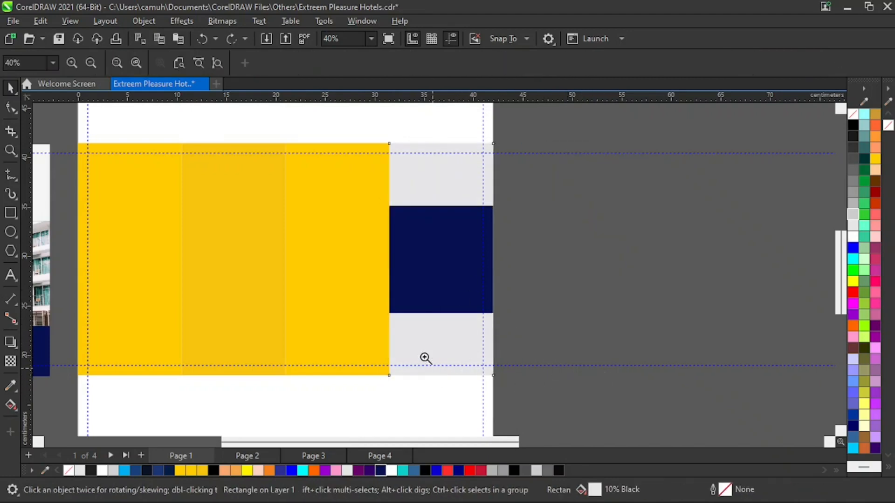
{"action": "right_click", "coordinate": [464, 343]}
{"action": "left_click_drag", "start_coordinate": [760, 159], "coordinate": [572, 406]}
{"action": "right_click", "coordinate": [385, 344]}
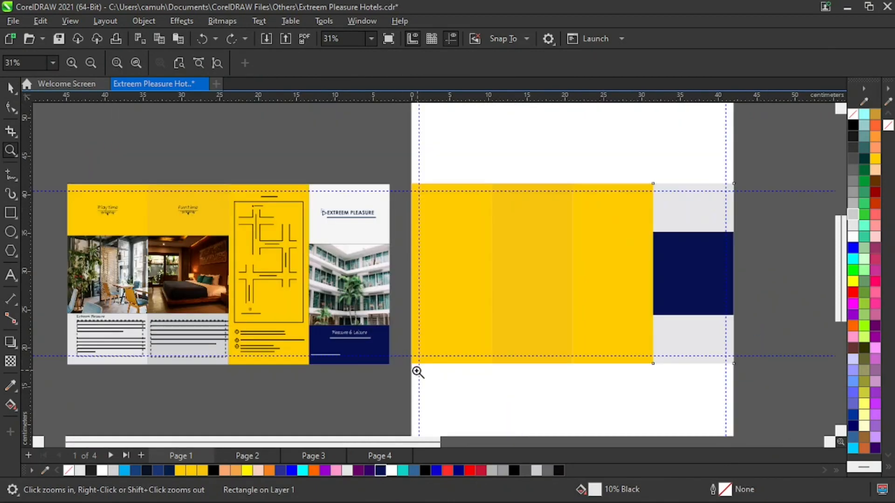
{"action": "left_click_drag", "start_coordinate": [283, 308], "coordinate": [427, 390]}
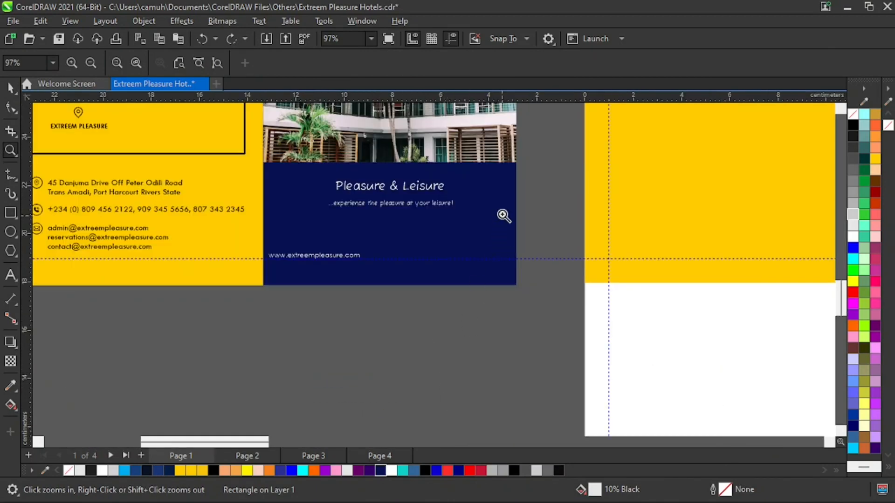
{"action": "right_click", "coordinate": [489, 274]}
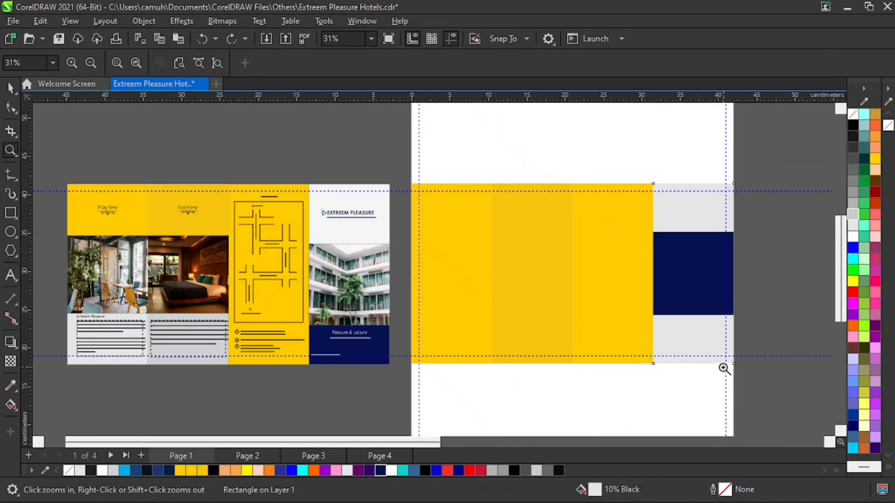
{"action": "key", "text": "space"}
{"action": "left_click", "coordinate": [766, 291]}
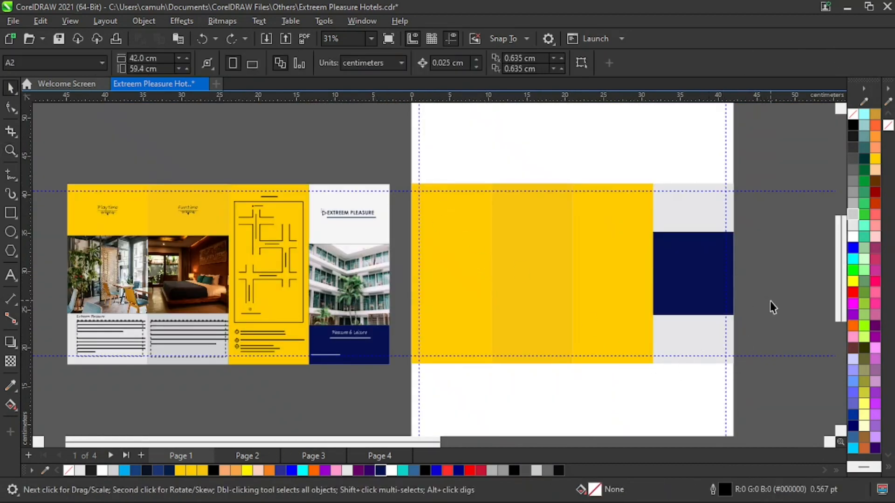
Create a copy of the light gray panel reduced to 6.322 cm high below the navy block and fill it with C2 M23 Y100 K0.
{"action": "left_click", "coordinate": [687, 333]}
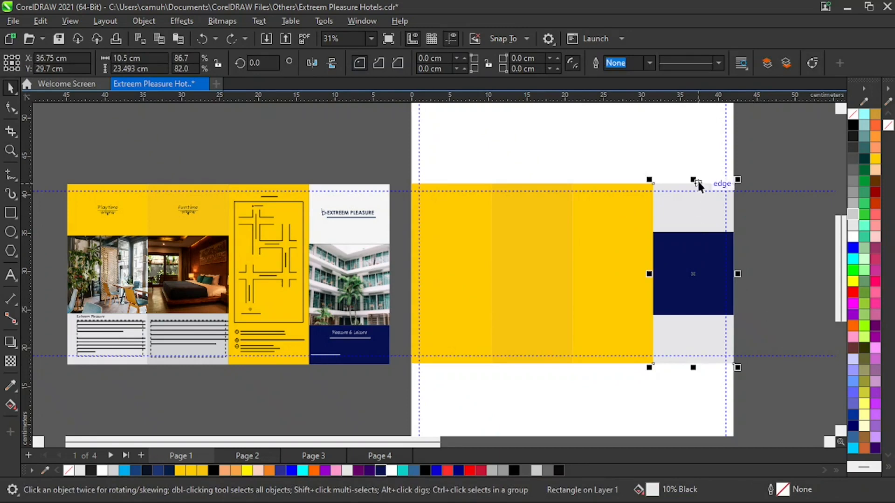
{"action": "left_click_drag", "start_coordinate": [693, 180], "coordinate": [698, 308]}
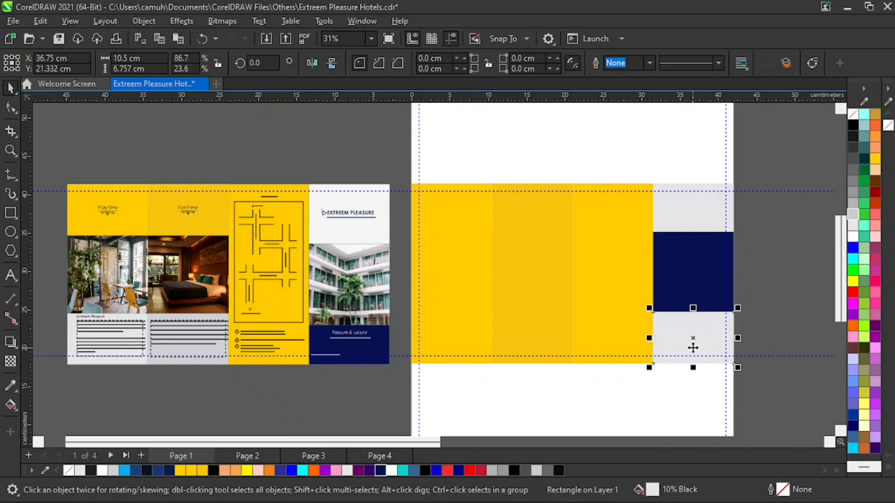
{"action": "key", "text": "ctrl+z"}
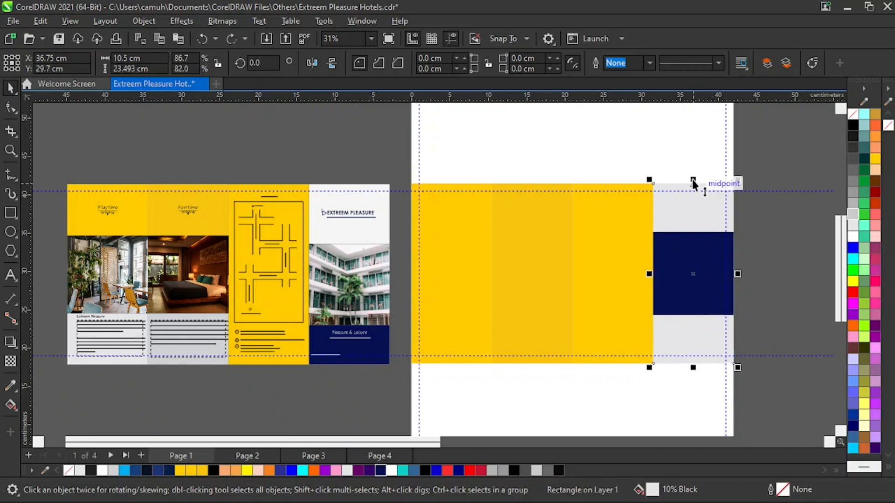
{"action": "left_click_drag", "start_coordinate": [693, 180], "coordinate": [700, 314]}
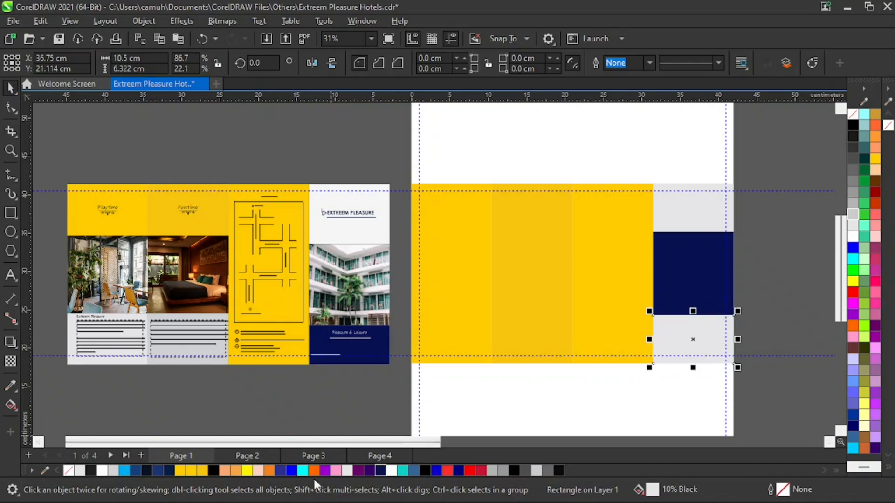
{"action": "left_click", "coordinate": [205, 469]}
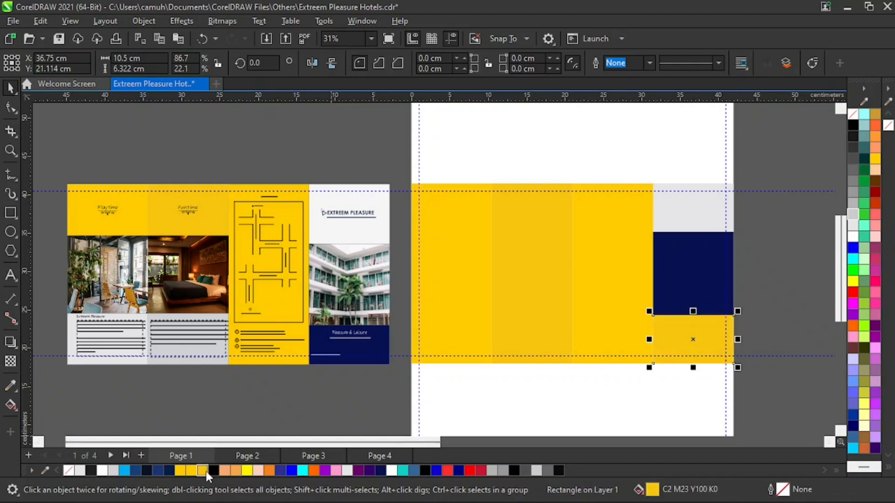
{"action": "left_click", "coordinate": [788, 291]}
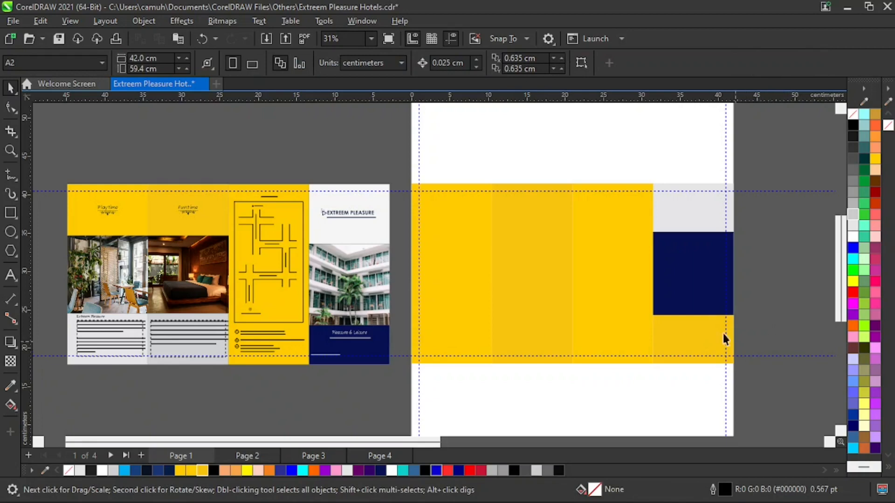
Recolor the fourth panel's middle block to Plum and its footer block to navy R6 G17 B81.
{"action": "key", "text": "z"}
{"action": "left_click_drag", "start_coordinate": [372, 166], "coordinate": [772, 387]}
{"action": "key", "text": "space"}
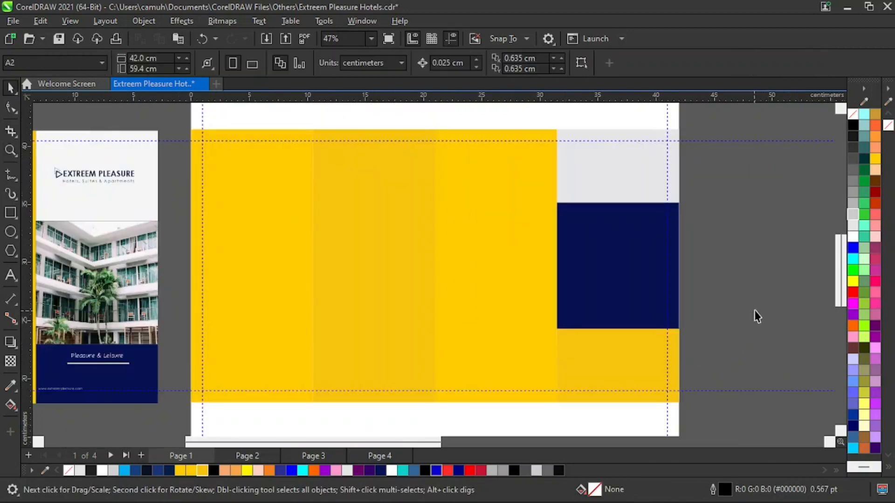
{"action": "left_click", "coordinate": [626, 288]}
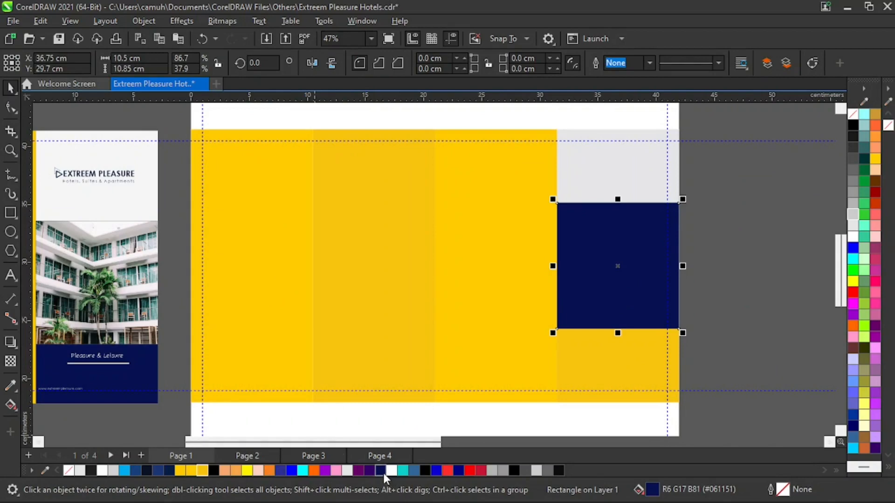
{"action": "left_click", "coordinate": [358, 470]}
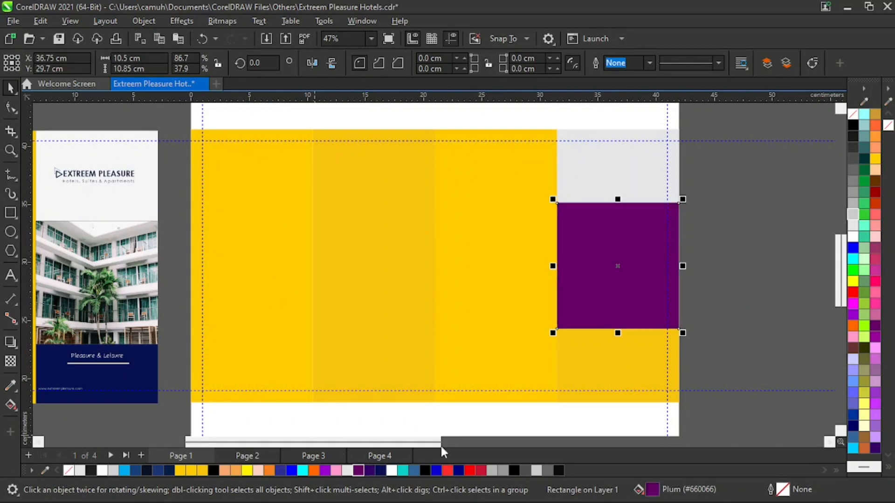
{"action": "left_click", "coordinate": [688, 346]}
{"action": "left_click", "coordinate": [634, 366]}
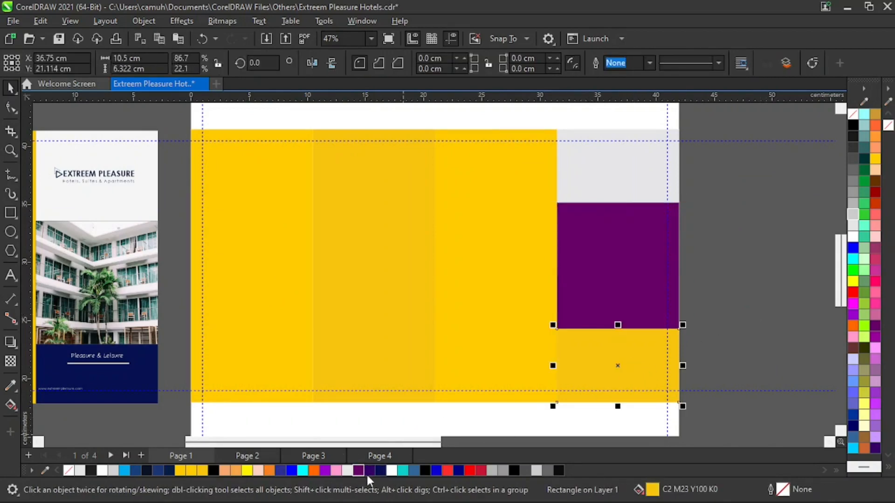
{"action": "left_click", "coordinate": [380, 471]}
{"action": "left_click", "coordinate": [720, 317]}
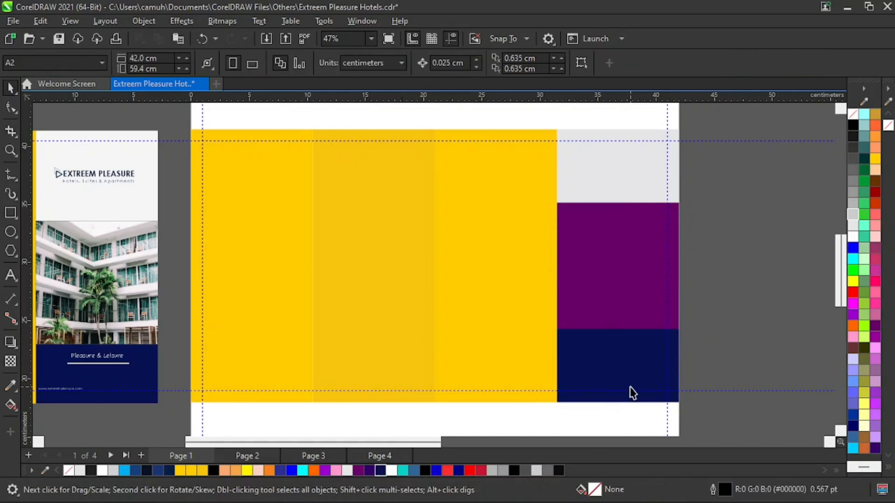
Place mirrored copies of the plum block side by side across the three yellow panels.
{"action": "key", "text": "z"}
{"action": "right_click", "coordinate": [537, 326]}
{"action": "key", "text": "space"}
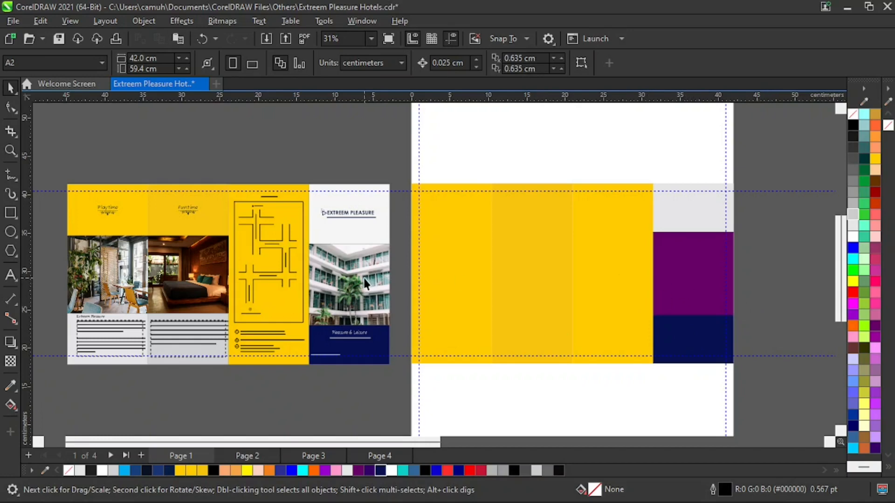
{"action": "left_click", "coordinate": [706, 275]}
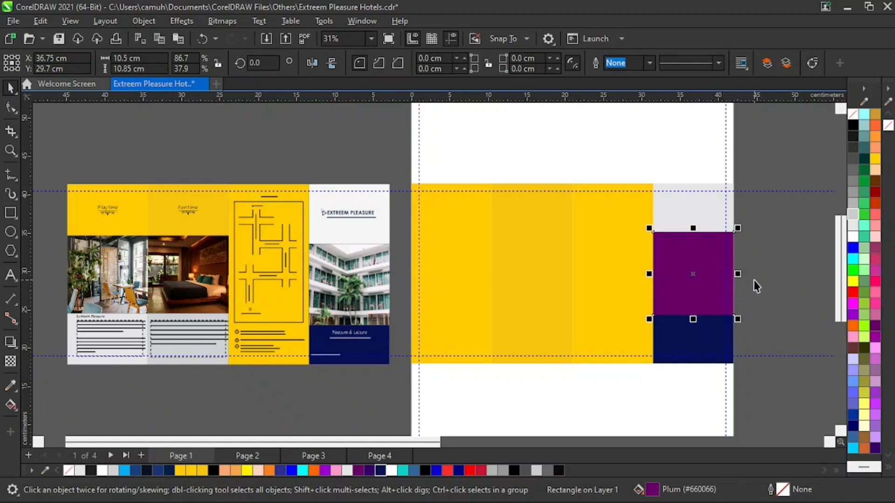
{"action": "left_click_drag", "start_coordinate": [738, 274], "coordinate": [633, 280]}
{"action": "key", "text": "ctrl+r"}
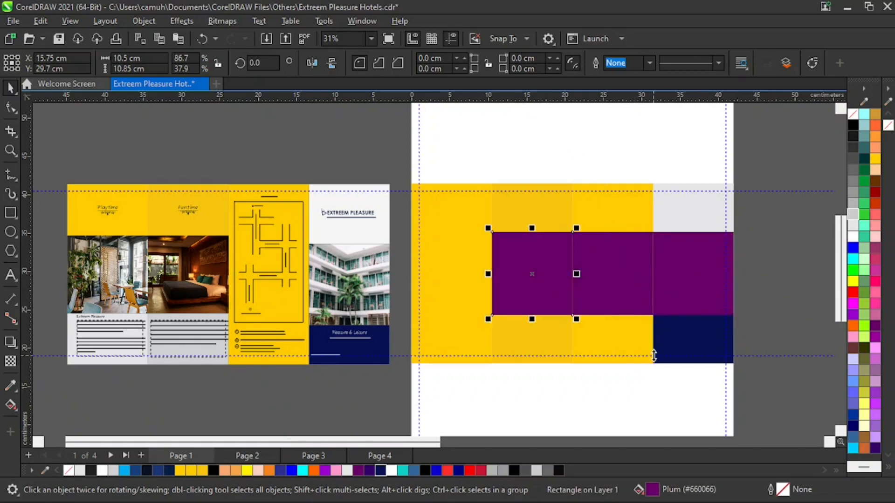
{"action": "key", "text": "ctrl+r"}
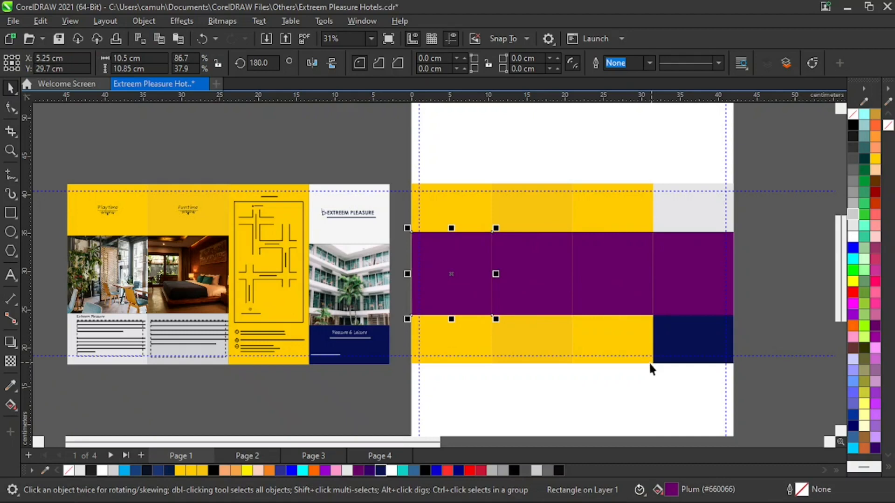
{"action": "left_click", "coordinate": [623, 435]}
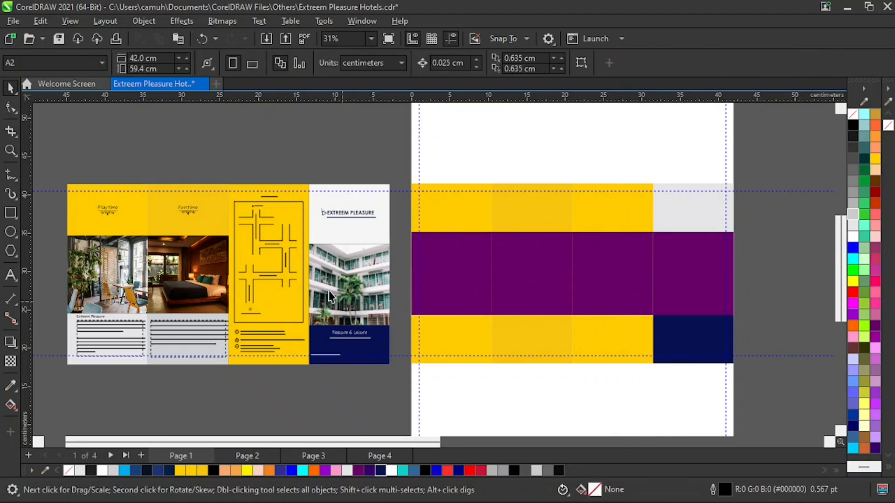
Delete the third panel's plum block and fill the first two panels' plum blocks with gray R204 G204 B204.
{"action": "left_click", "coordinate": [601, 272]}
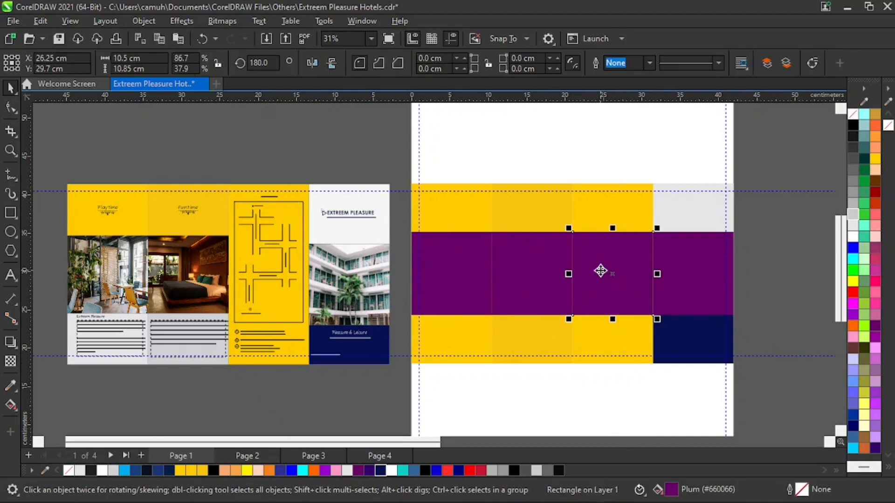
{"action": "key", "text": "Delete"}
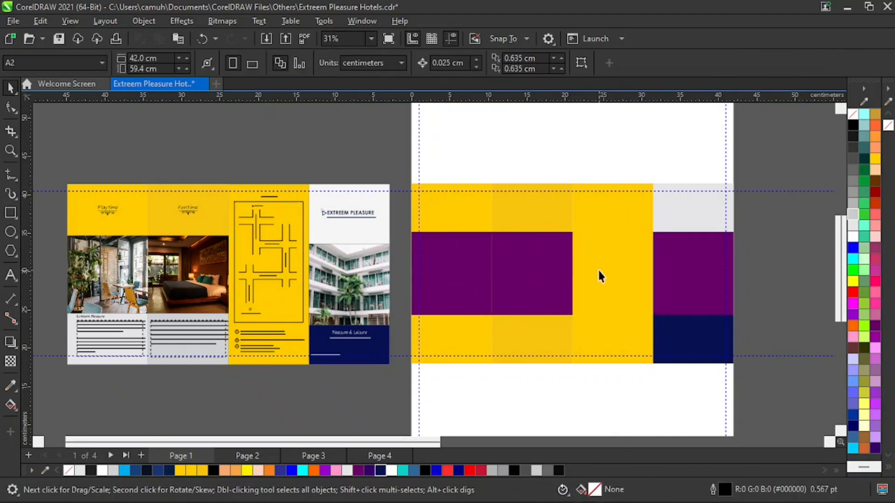
{"action": "left_click", "coordinate": [459, 303]}
{"action": "left_click", "coordinate": [522, 271], "text": "shift"}
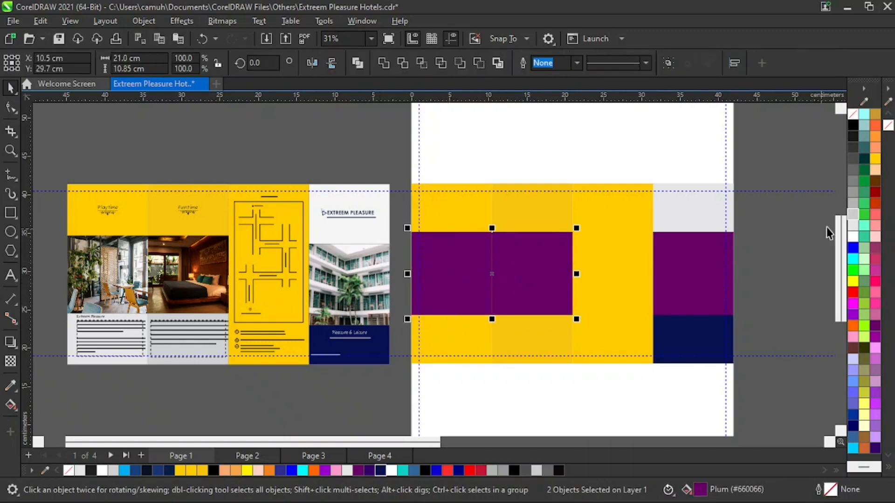
{"action": "left_click", "coordinate": [856, 213]}
{"action": "left_click", "coordinate": [748, 305]}
Fill the second panel's middle block with the next darker gray and the fourth panel's plum block with gray R204 G204 B204.
{"action": "left_click", "coordinate": [550, 273]}
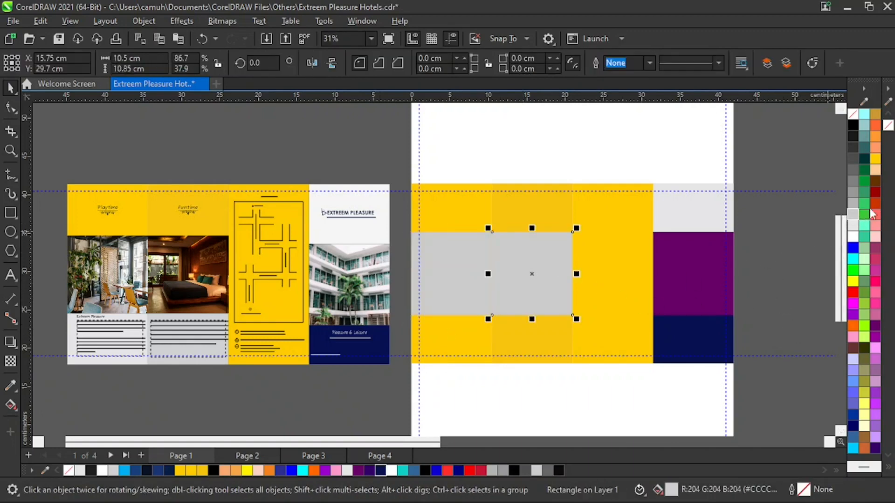
{"action": "left_click", "coordinate": [853, 203]}
{"action": "left_click", "coordinate": [758, 280]}
{"action": "left_click", "coordinate": [698, 274]}
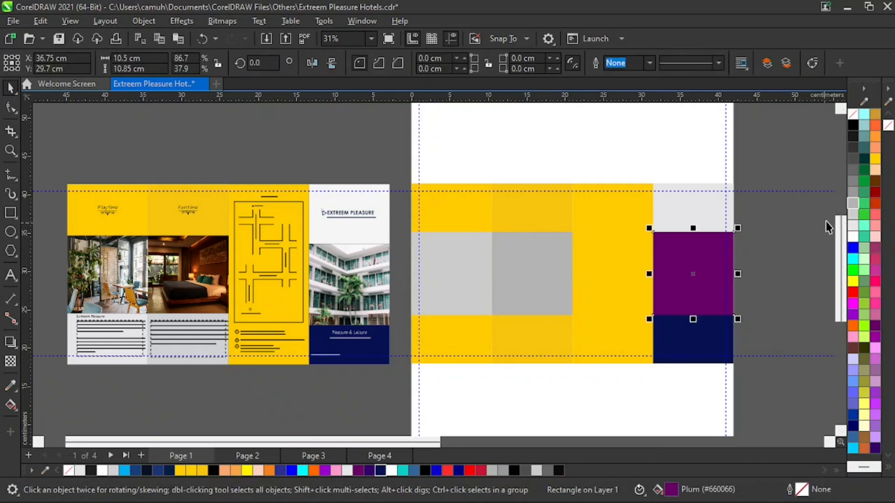
{"action": "left_click", "coordinate": [851, 214]}
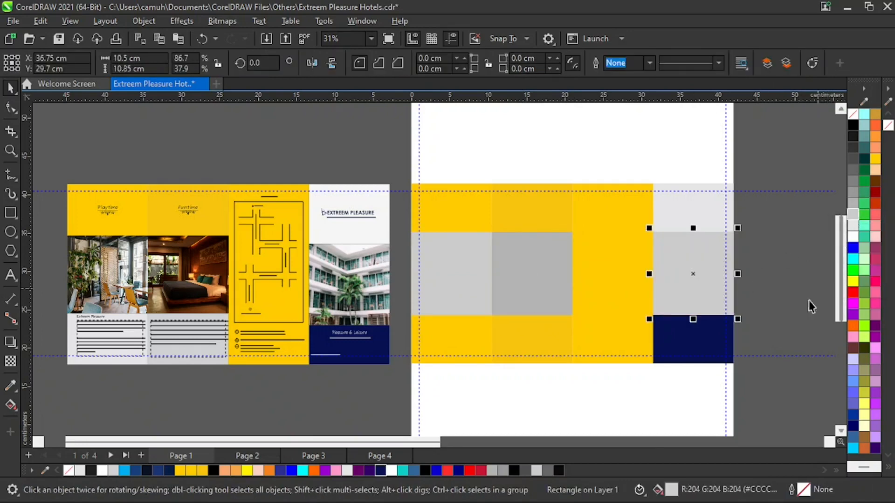
{"action": "left_click", "coordinate": [782, 293]}
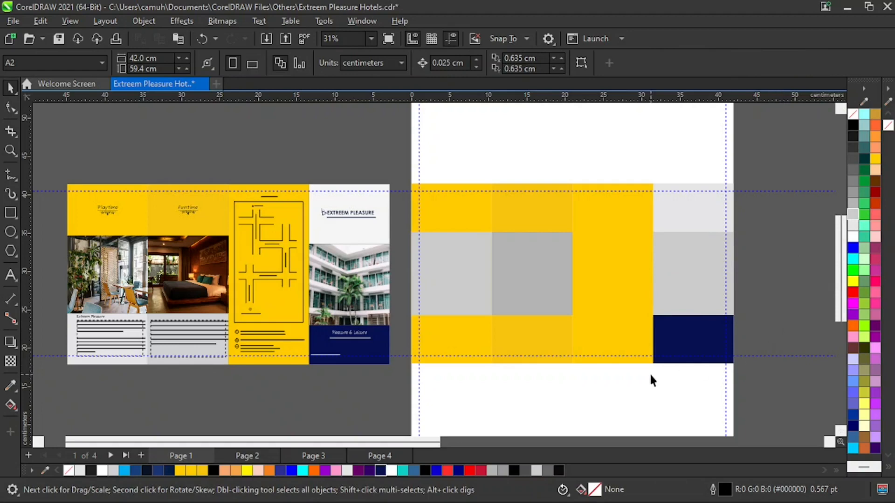
Import the JPG of the white hotel building with balconies and palms from the Downloads folder and place it on the page.
{"action": "left_click", "coordinate": [362, 278]}
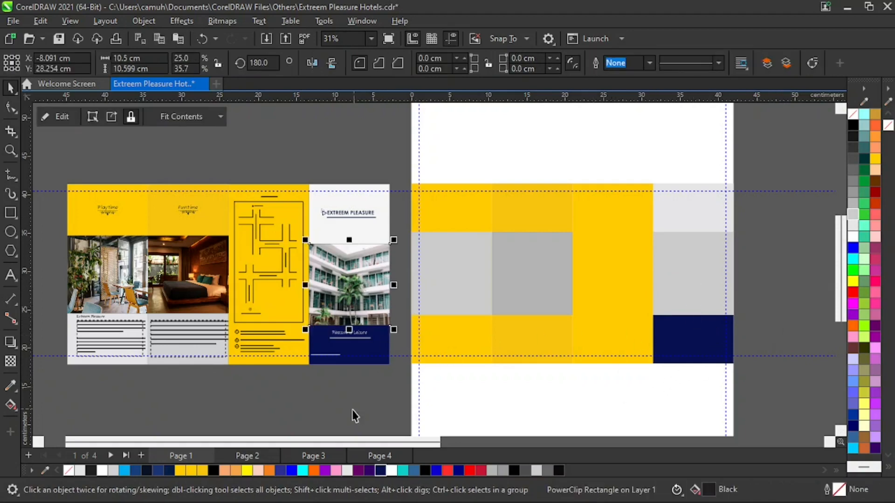
{"action": "key", "text": "z"}
{"action": "right_click", "coordinate": [394, 260]}
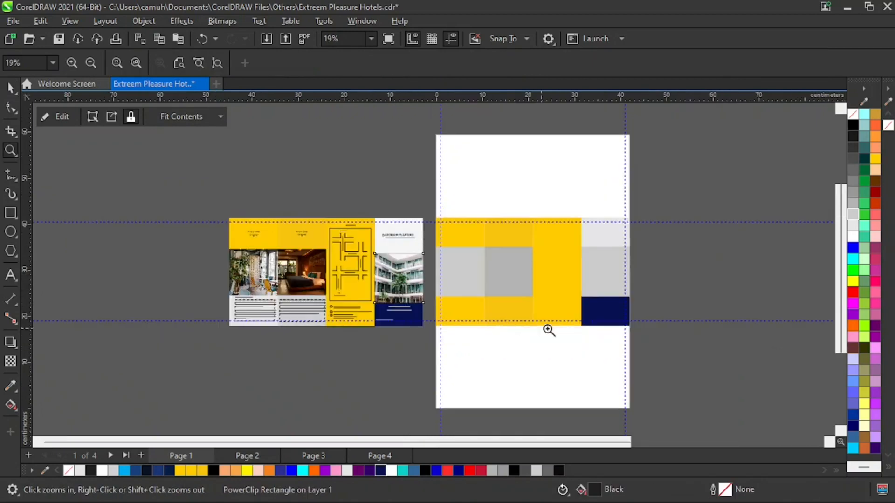
{"action": "key", "text": "space"}
{"action": "right_click", "coordinate": [120, 172]}
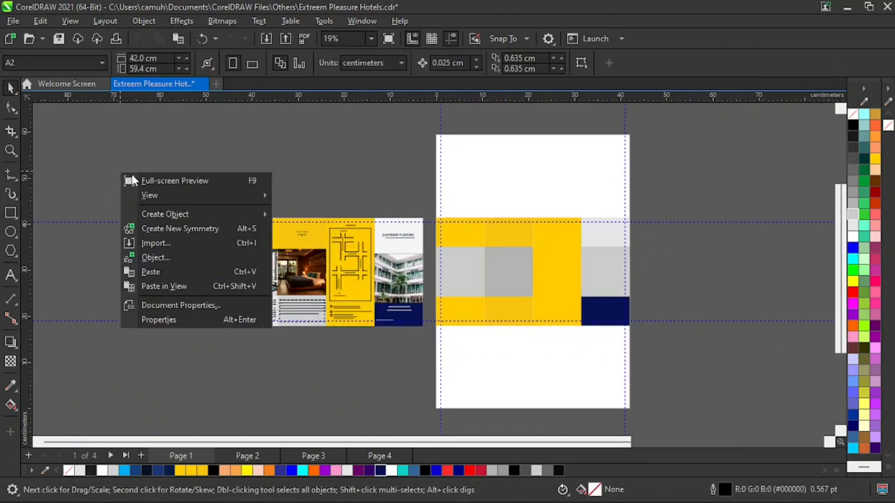
{"action": "left_click", "coordinate": [154, 243]}
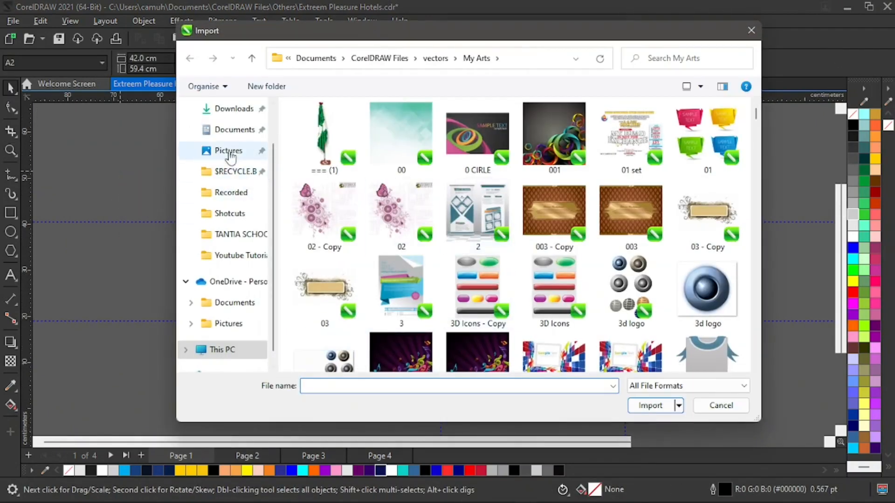
{"action": "left_click", "coordinate": [233, 109]}
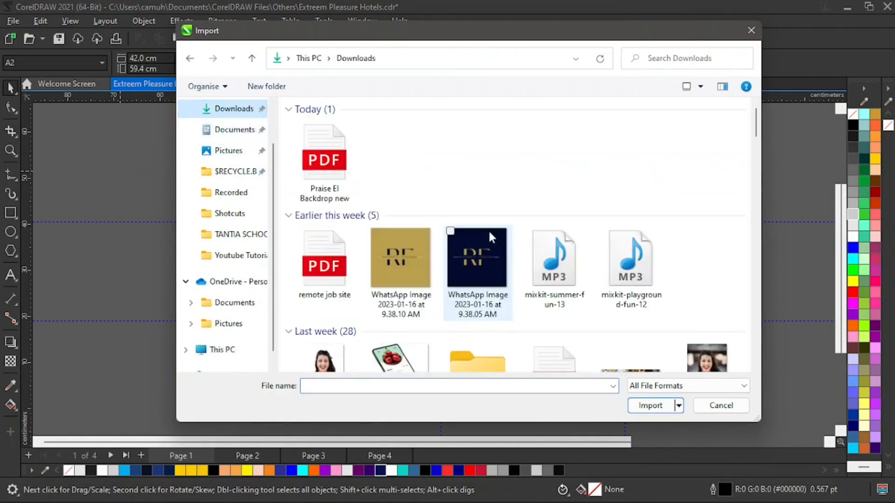
{"action": "scroll", "coordinate": [559, 251], "scroll_direction": "down", "scroll_amount": 5}
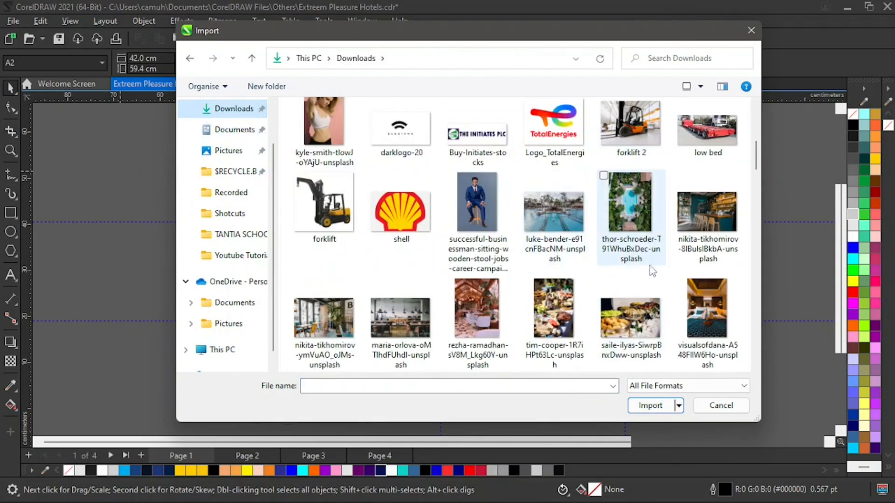
{"action": "scroll", "coordinate": [666, 238], "scroll_direction": "down", "scroll_amount": 2}
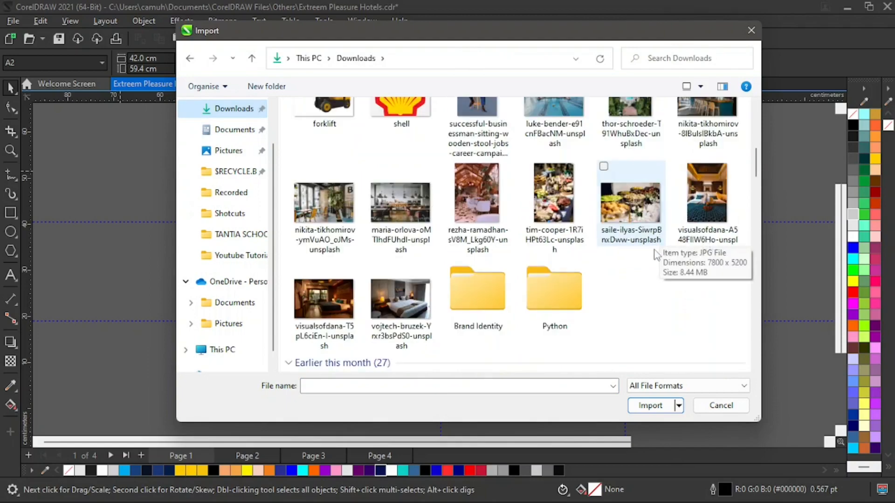
{"action": "scroll", "coordinate": [572, 215], "scroll_direction": "down", "scroll_amount": 5}
{"action": "scroll", "coordinate": [608, 241], "scroll_direction": "down", "scroll_amount": 5}
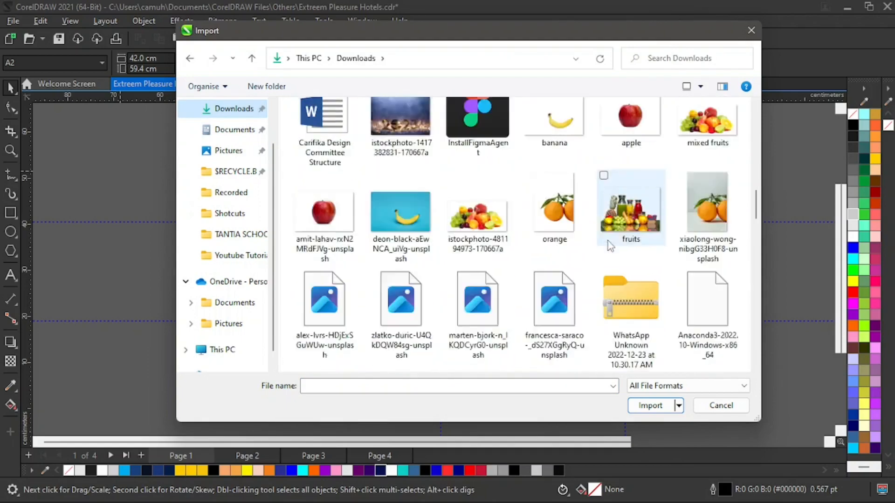
{"action": "scroll", "coordinate": [606, 275], "scroll_direction": "down", "scroll_amount": 4}
{"action": "scroll", "coordinate": [588, 290], "scroll_direction": "up", "scroll_amount": 3}
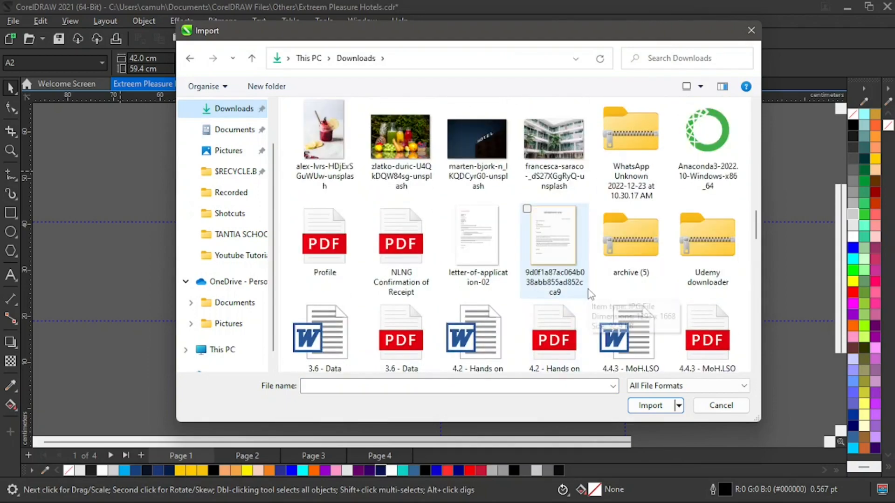
{"action": "left_click", "coordinate": [560, 147]}
{"action": "left_click", "coordinate": [648, 406]}
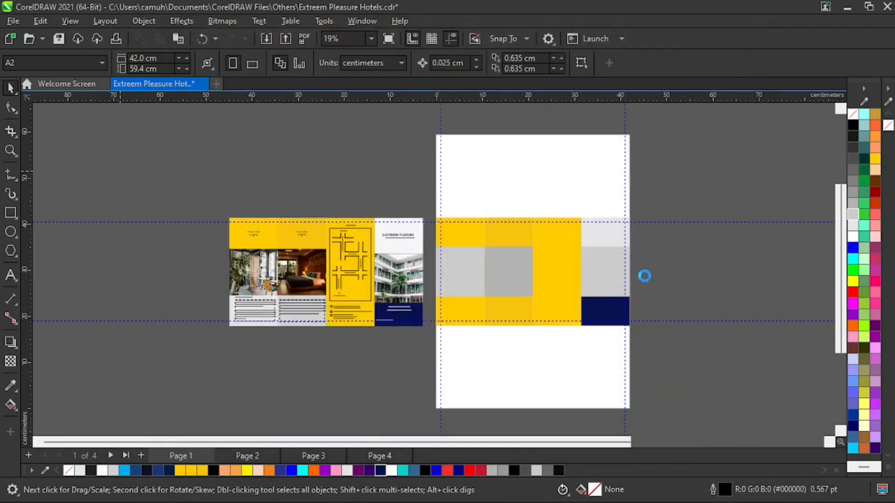
{"action": "left_click", "coordinate": [480, 139]}
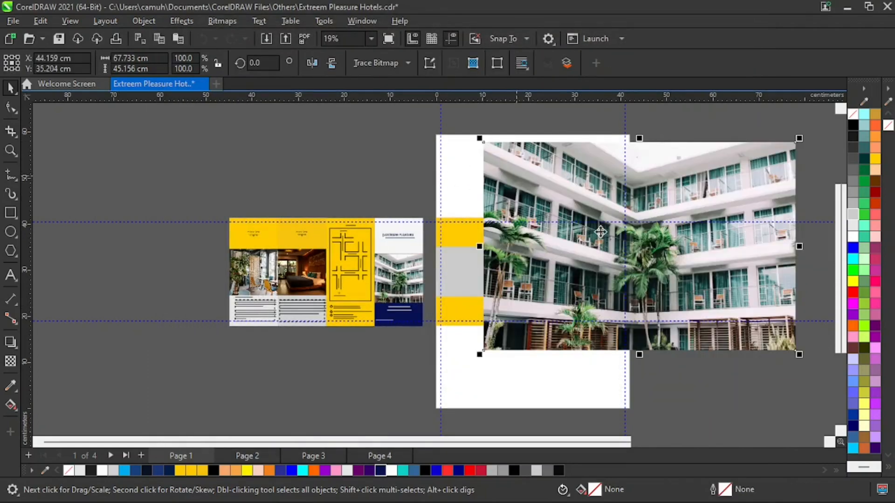
Scale the imported hotel photo down proportionally to about 8.98 × 5.98 cm and position it beside the fourth panel, outside the page.
{"action": "left_click_drag", "start_coordinate": [798, 138], "coordinate": [672, 225]}
{"action": "left_click_drag", "start_coordinate": [633, 248], "coordinate": [649, 284]}
{"action": "scroll", "coordinate": [653, 279], "scroll_direction": "up", "scroll_amount": 3}
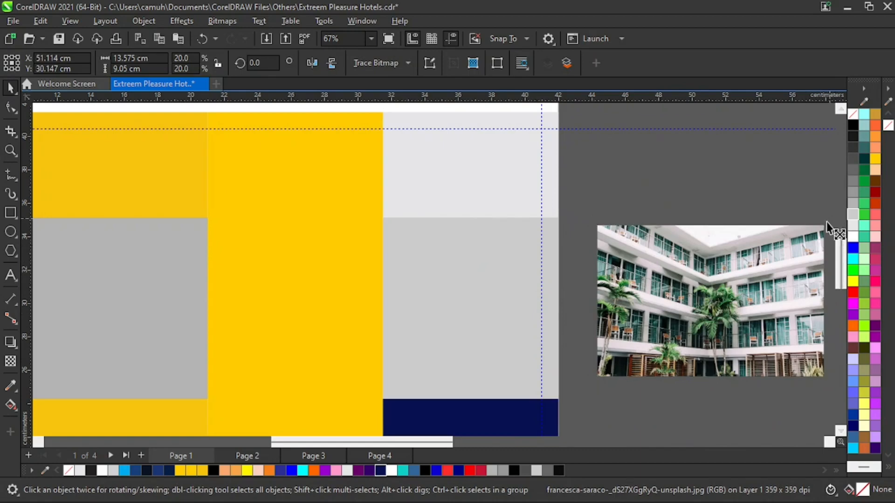
{"action": "left_click_drag", "start_coordinate": [827, 222], "coordinate": [785, 252]}
{"action": "left_click_drag", "start_coordinate": [759, 294], "coordinate": [706, 299]}
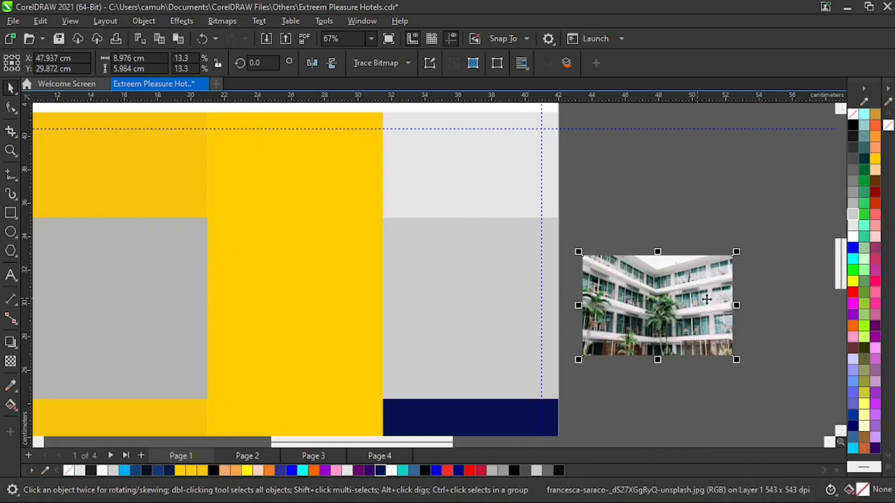
PowerClip the hotel photo inside the gray middle block of the fourth panel.
{"action": "left_click", "coordinate": [144, 21]}
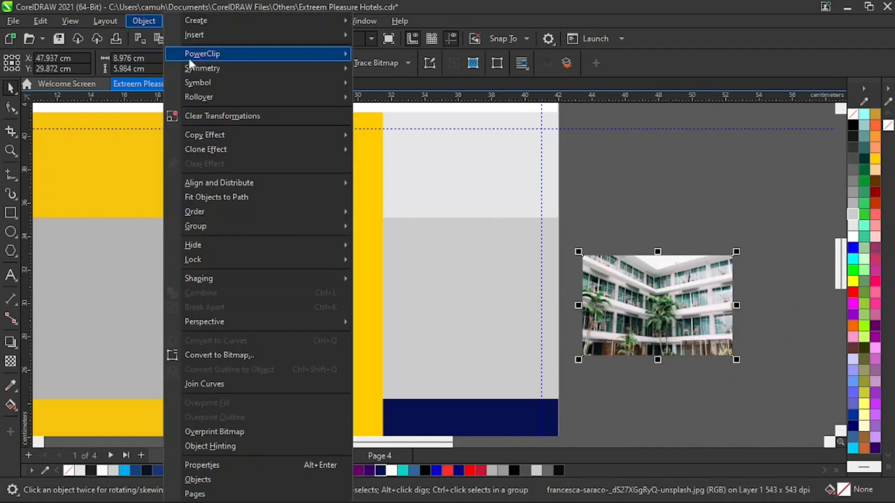
{"action": "mouse_move", "coordinate": [210, 53]}
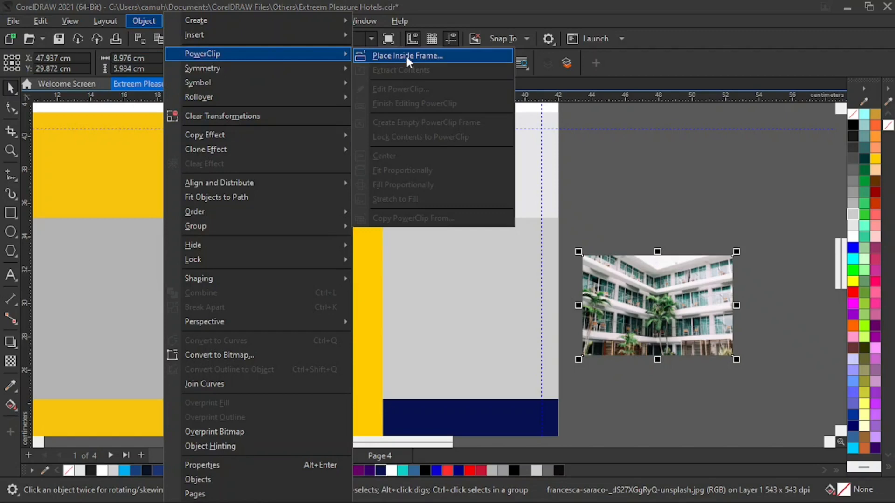
{"action": "left_click", "coordinate": [406, 57]}
{"action": "left_click", "coordinate": [461, 321]}
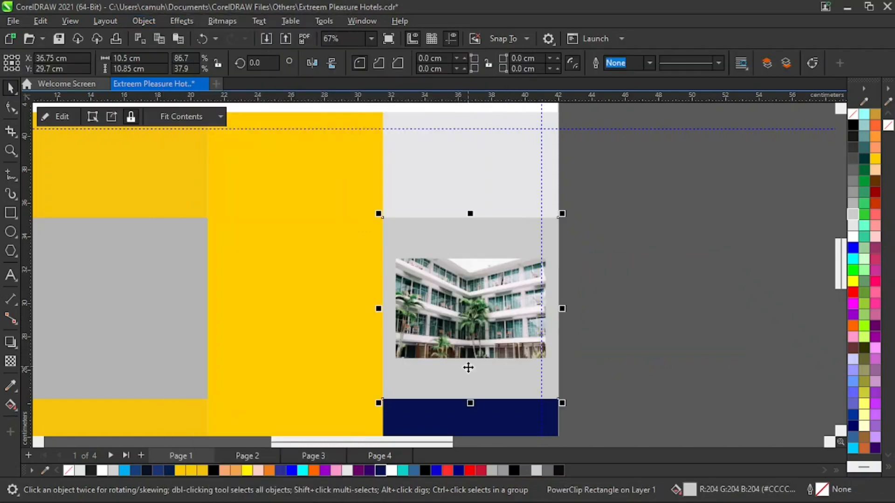
{"action": "left_click", "coordinate": [679, 289]}
Edit the PowerClip contents, enlarging the hotel photo to about 19.45 × 12.97 cm and shifting it upward so it fills the frame.
{"action": "left_click", "coordinate": [485, 303]}
{"action": "left_click", "coordinate": [61, 118]}
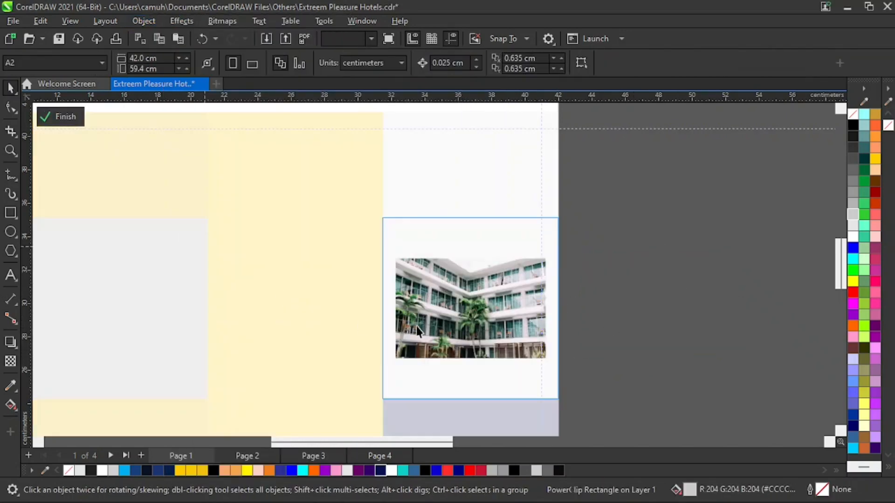
{"action": "left_click", "coordinate": [418, 331]}
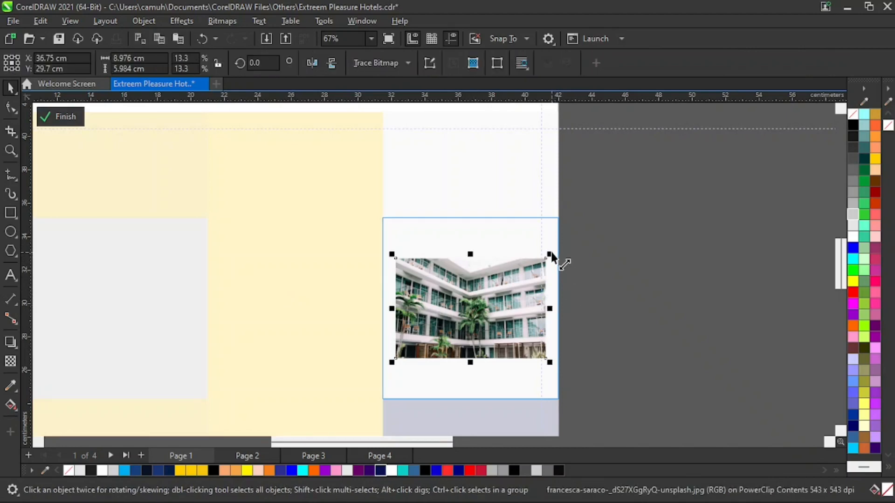
{"action": "left_click_drag", "start_coordinate": [550, 254], "coordinate": [619, 196]}
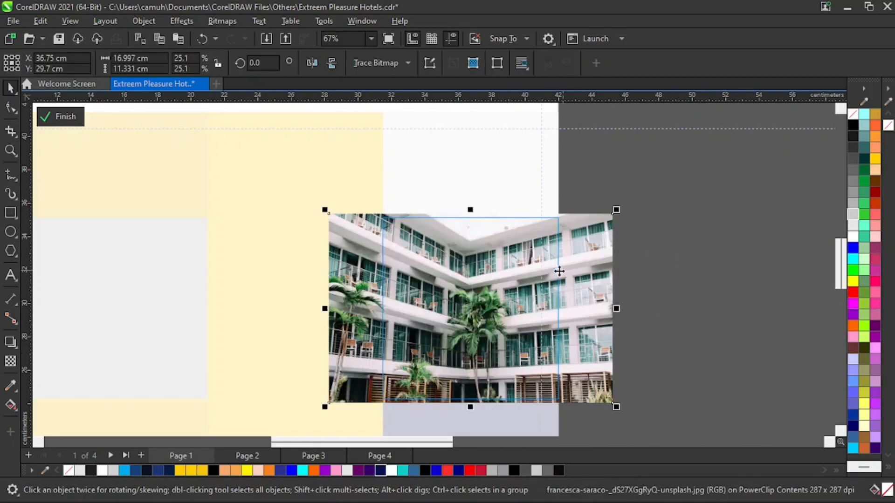
{"action": "mouse_move", "coordinate": [559, 271]}
{"action": "left_mouse_down"}
{"action": "mouse_move", "coordinate": [503, 291]}
{"action": "mouse_move", "coordinate": [512, 294]}
{"action": "mouse_move", "coordinate": [506, 308]}
{"action": "left_mouse_up"}
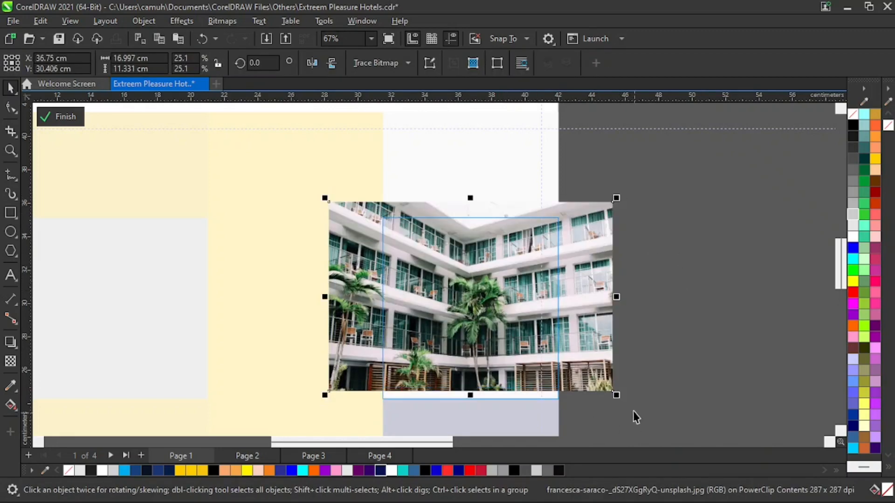
{"action": "left_click_drag", "start_coordinate": [617, 397], "coordinate": [641, 416]}
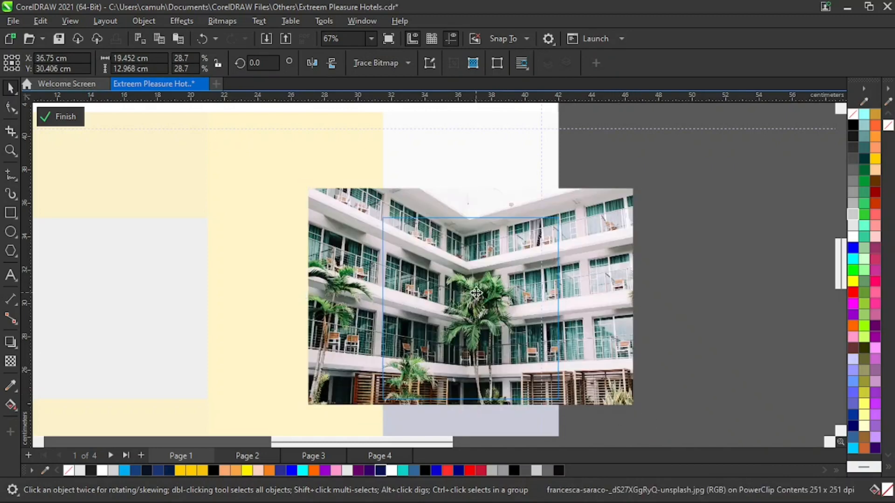
{"action": "left_click", "coordinate": [683, 334]}
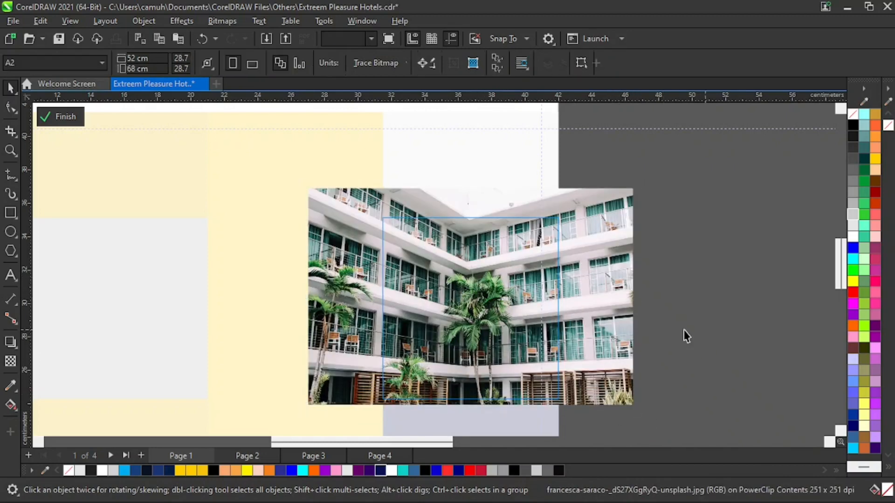
{"action": "left_click", "coordinate": [472, 310]}
{"action": "left_click", "coordinate": [679, 302]}
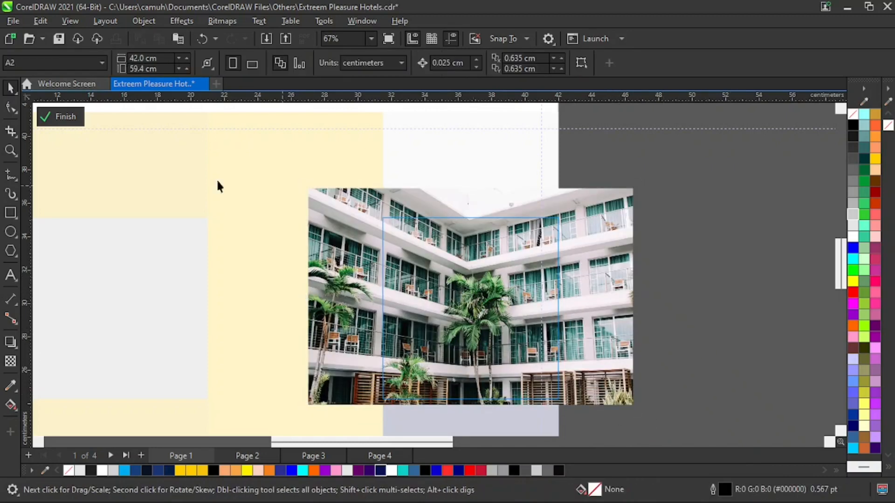
{"action": "left_click", "coordinate": [64, 120]}
Place the reference cover's EXTREEM PLEASURE logo with its tagline on the fourth panel's light gray header, centered at about X 36.97, Y 37.71 cm.
{"action": "left_click", "coordinate": [654, 319]}
{"action": "key", "text": "z"}
{"action": "key", "text": "F4"}
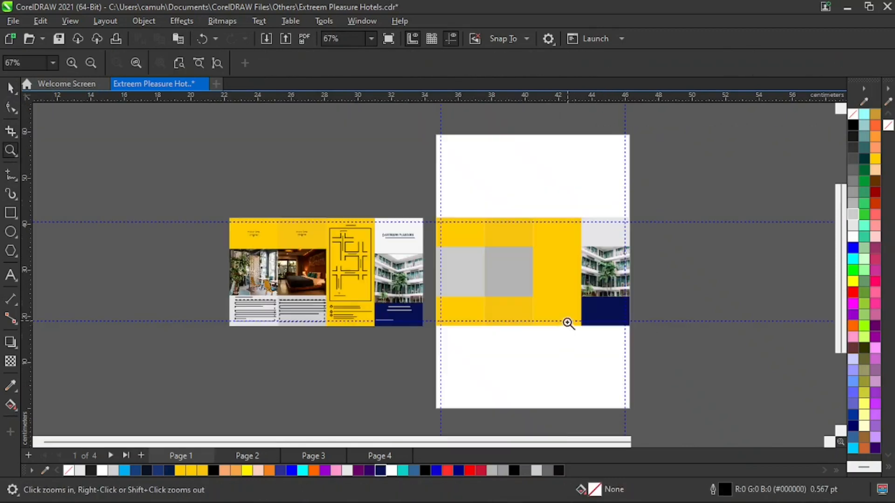
{"action": "key", "text": "space"}
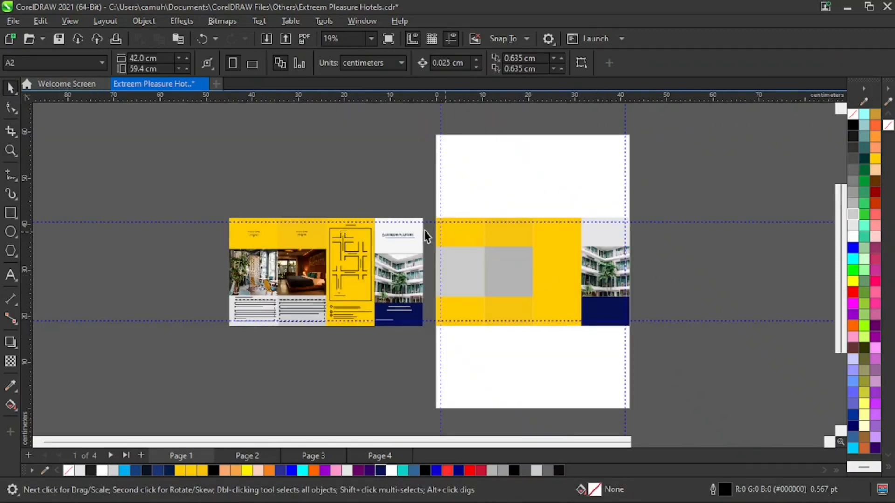
{"action": "left_click_drag", "start_coordinate": [432, 252], "coordinate": [608, 238]}
{"action": "key", "text": "z"}
{"action": "left_click_drag", "start_coordinate": [687, 210], "coordinate": [531, 275]}
{"action": "key", "text": "space"}
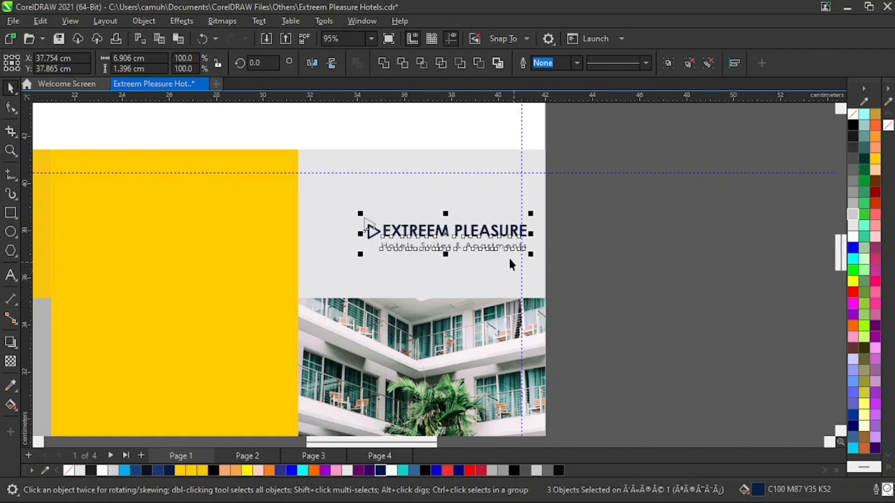
{"action": "left_click_drag", "start_coordinate": [449, 244], "coordinate": [430, 247]}
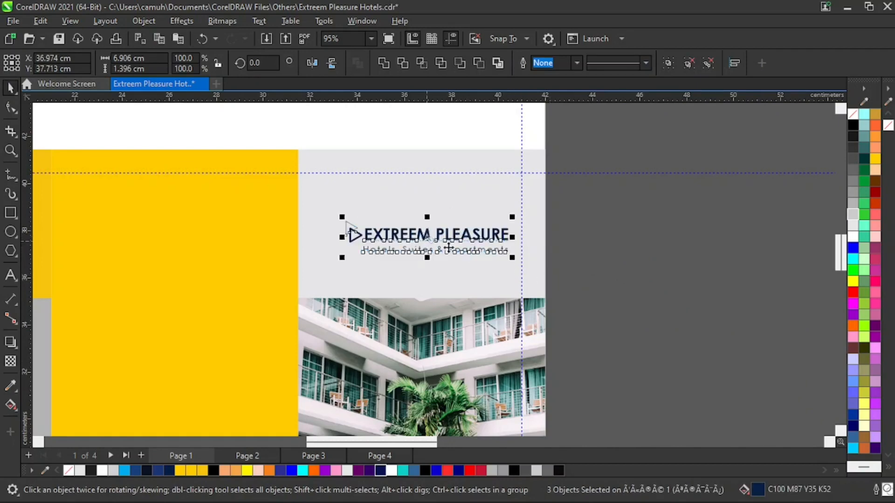
Examine the font and size of the EXTREEM PLEASURE name in the fourth panel's logo.
{"action": "left_click", "coordinate": [623, 274]}
{"action": "key", "text": "space"}
{"action": "left_click_drag", "start_coordinate": [692, 196], "coordinate": [298, 294]}
{"action": "key", "text": "space"}
{"action": "left_click", "coordinate": [455, 257]}
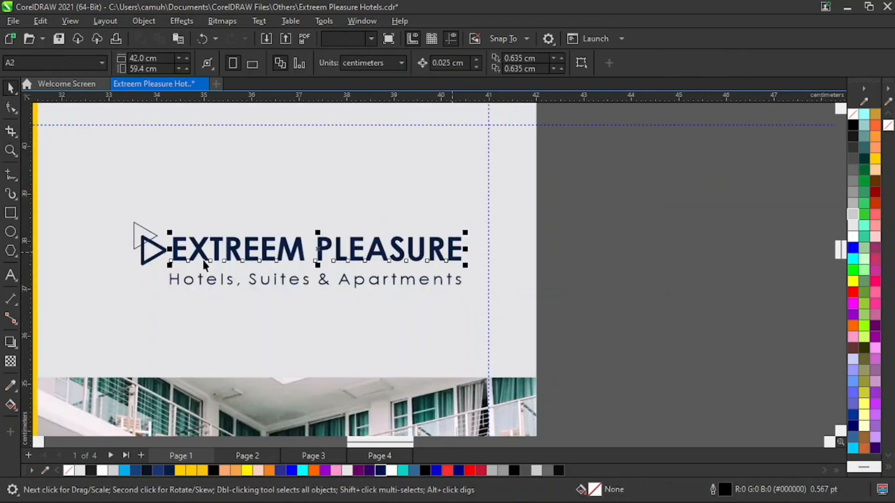
{"action": "left_click", "coordinate": [10, 276]}
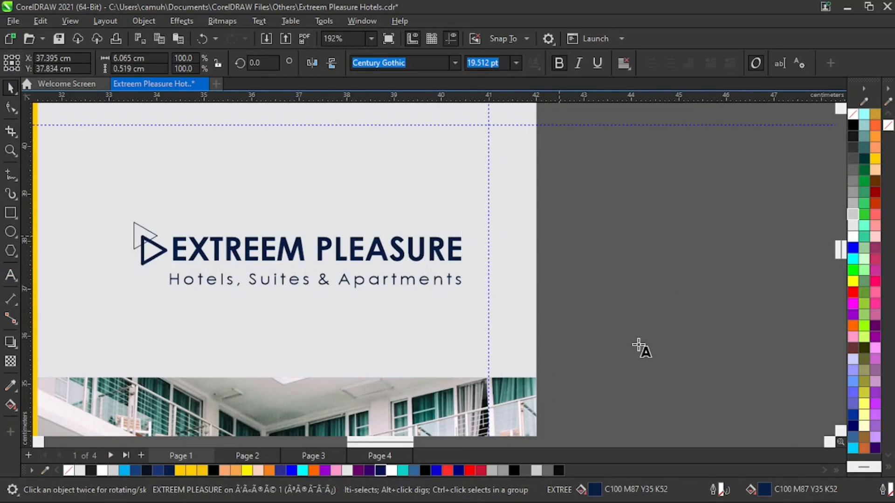
{"action": "key", "text": "Escape"}
{"action": "key", "text": "ctrl+space"}
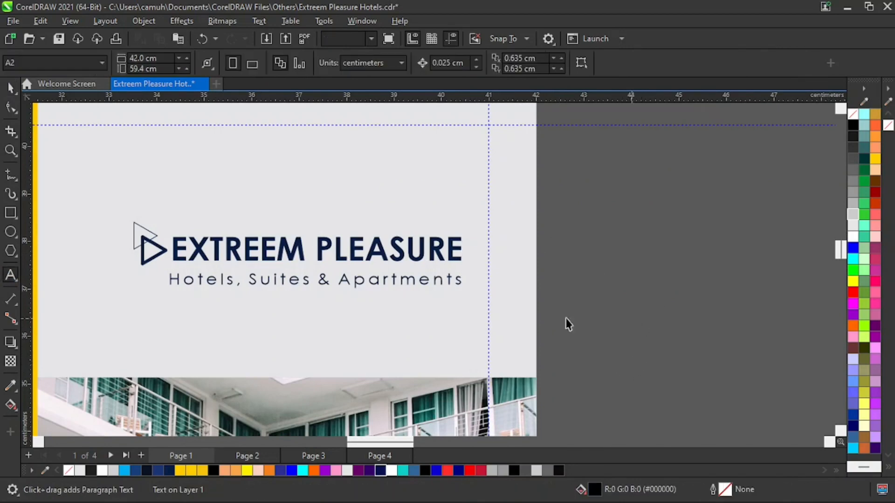
Add the artistic text "EXTREEM PLEASURE" outside the page, beside the fourth panel's logo.
{"action": "left_click", "coordinate": [10, 276]}
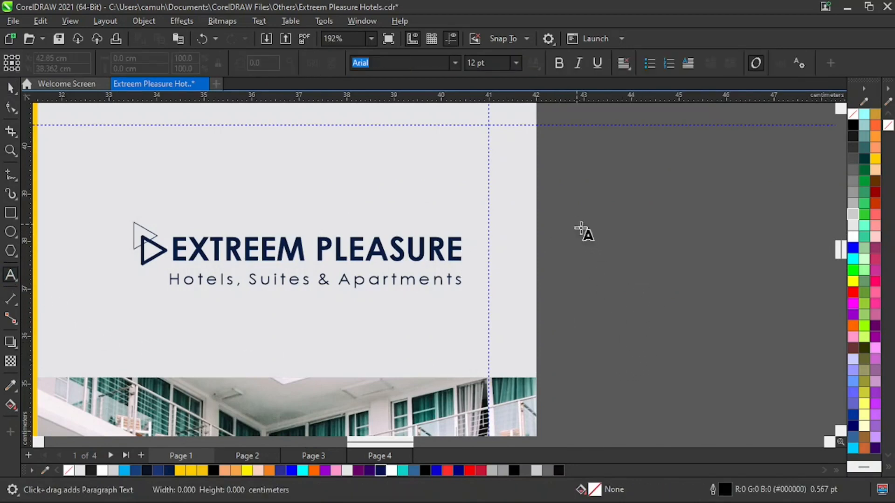
{"action": "left_click", "coordinate": [577, 226]}
{"action": "type", "text": "EXTREE"}
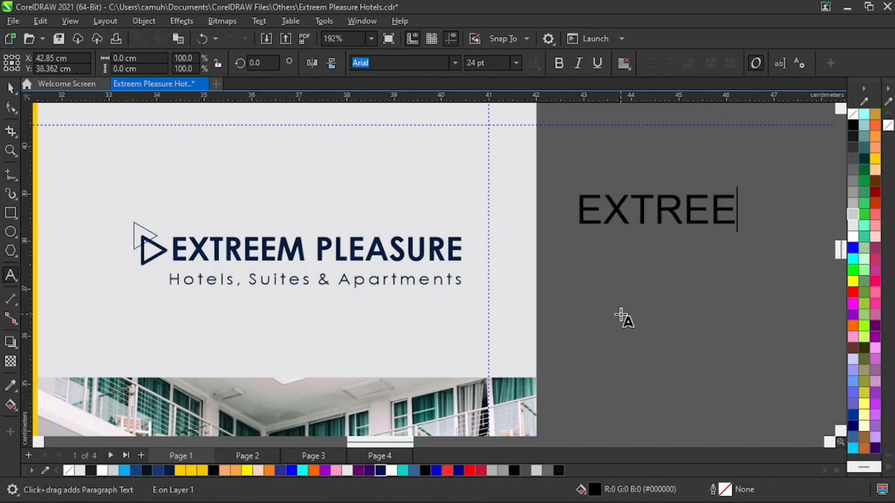
{"action": "type", "text": "M PLEAS"}
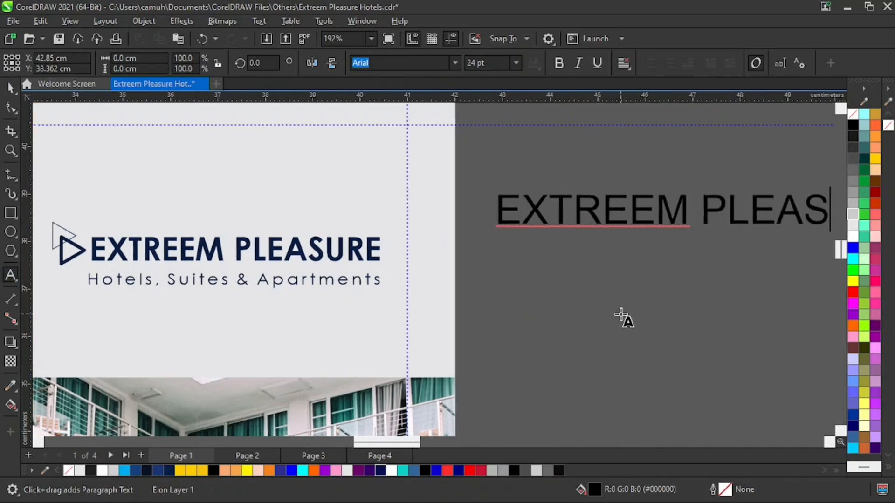
{"action": "type", "text": "URE"}
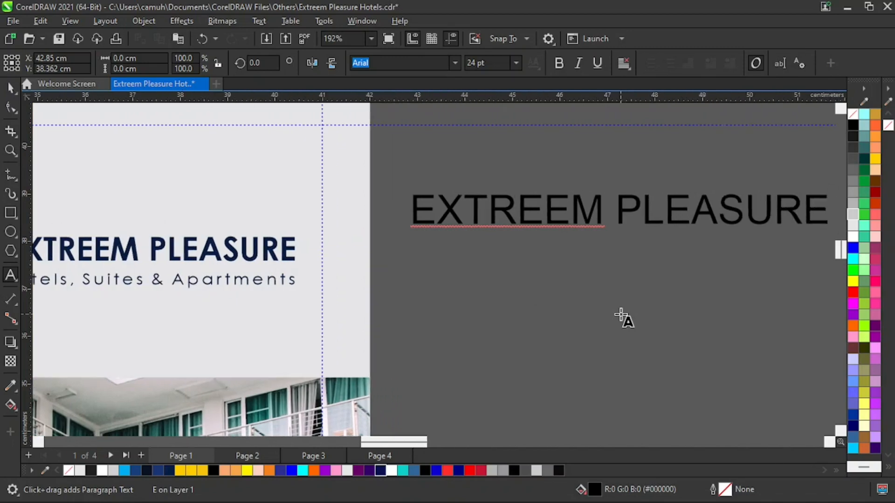
Format the new EXTREEM PLEASURE text as bold Century Gothic with the dark navy fill #061151.
{"action": "key", "text": "ctrl+space"}
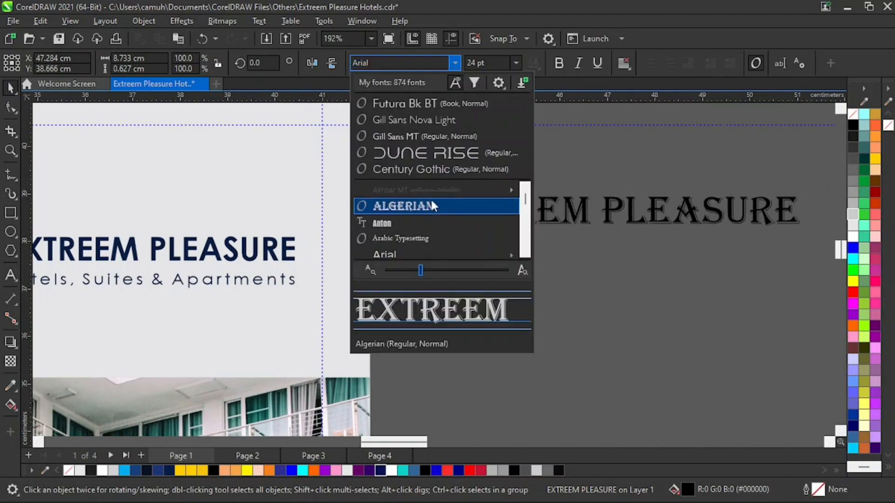
{"action": "type", "text": "CE"}
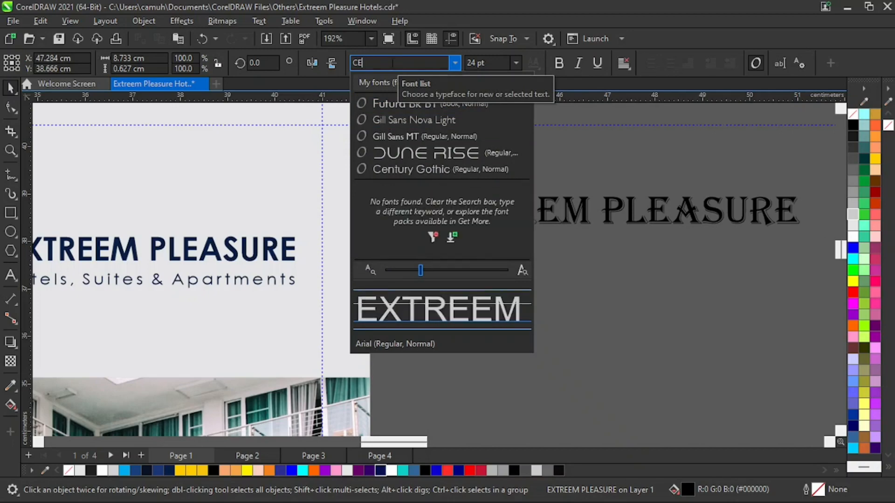
{"action": "type", "text": "BNTU"}
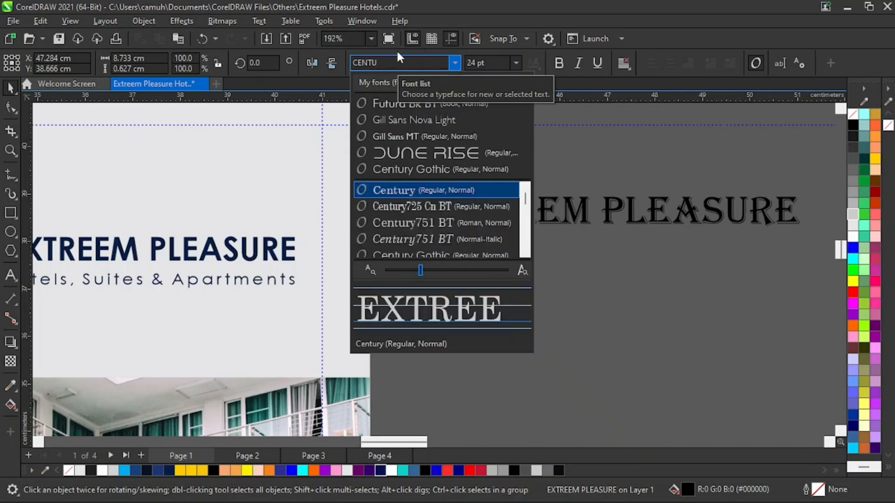
{"action": "left_click", "coordinate": [449, 254]}
{"action": "left_click", "coordinate": [559, 63]}
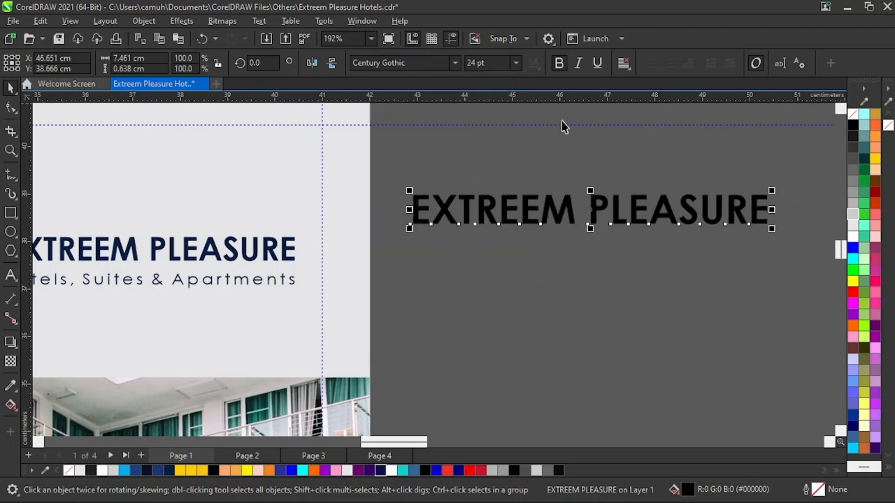
{"action": "left_click", "coordinate": [380, 470]}
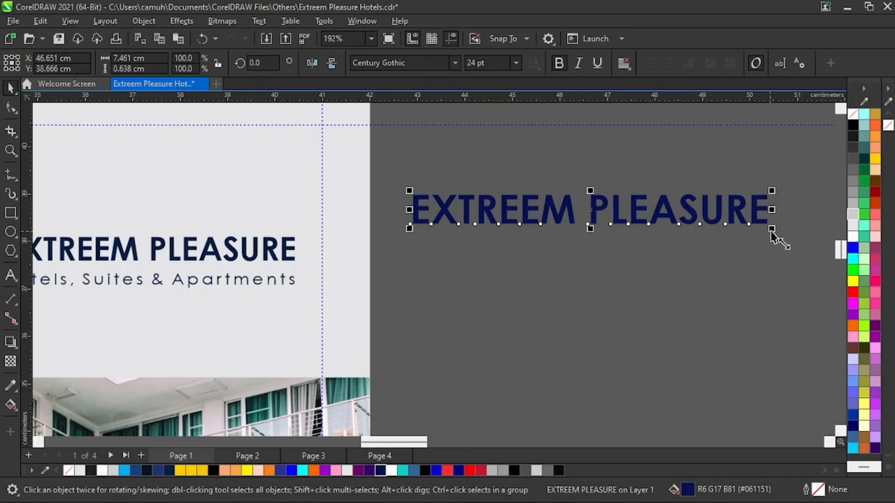
Scale the new EXTREEM PLEASURE text down to about 5.99 × 0.51 cm and align it level with the logo, outside the page.
{"action": "left_click_drag", "start_coordinate": [772, 230], "coordinate": [747, 226]}
{"action": "key", "text": "z"}
{"action": "right_click", "coordinate": [448, 227]}
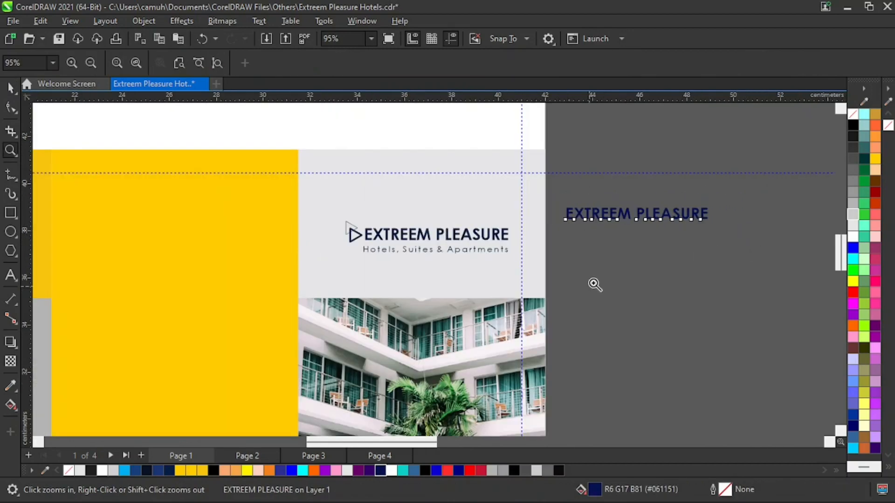
{"action": "key", "text": "space"}
{"action": "left_click_drag", "start_coordinate": [635, 210], "coordinate": [627, 233]}
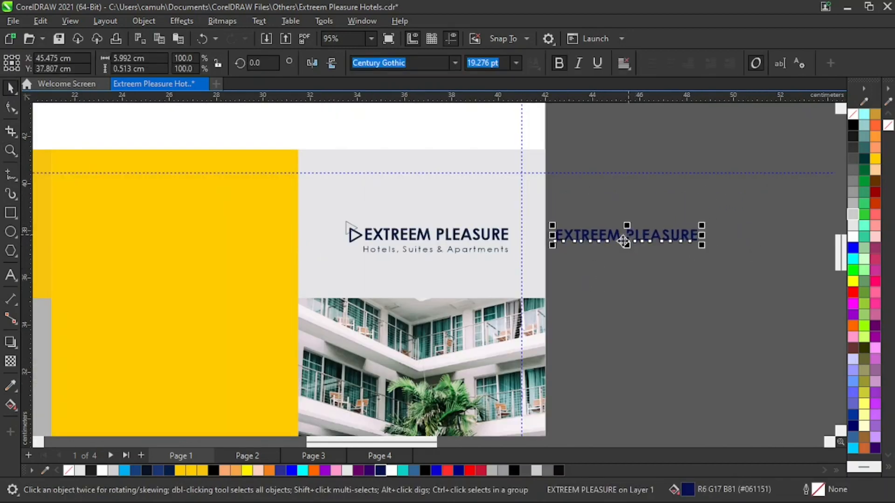
Look closely at the logo's triangle icon and delete the sample EXTREEM PLEASURE text outside the page.
{"action": "key", "text": "z"}
{"action": "left_click_drag", "start_coordinate": [388, 270], "coordinate": [389, 270]}
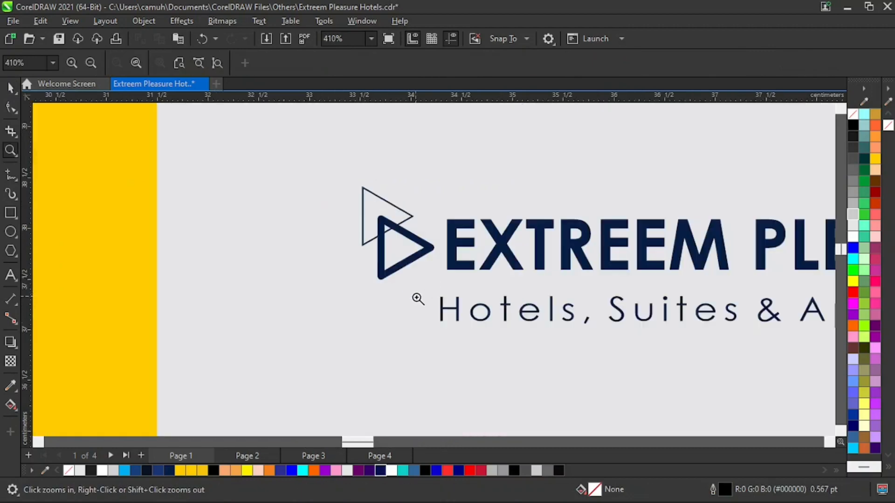
{"action": "right_click", "coordinate": [410, 252]}
{"action": "key", "text": "space"}
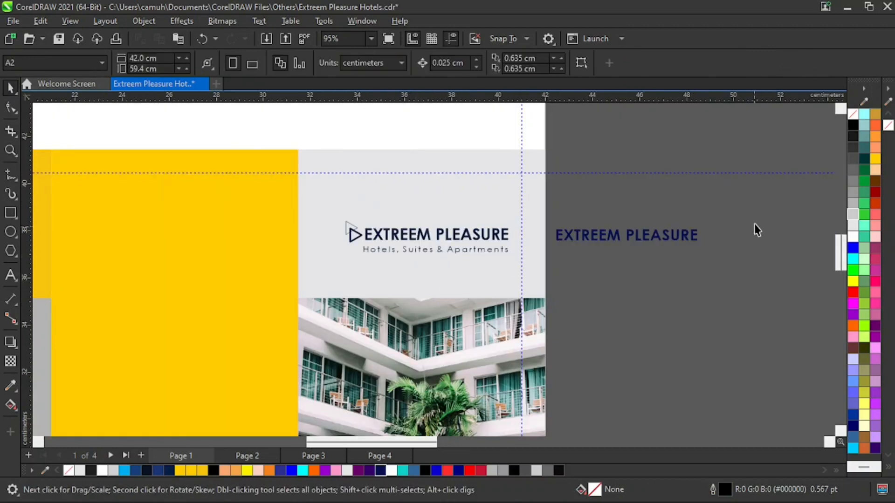
{"action": "left_click_drag", "start_coordinate": [752, 206], "coordinate": [544, 282]}
{"action": "key", "text": "Delete"}
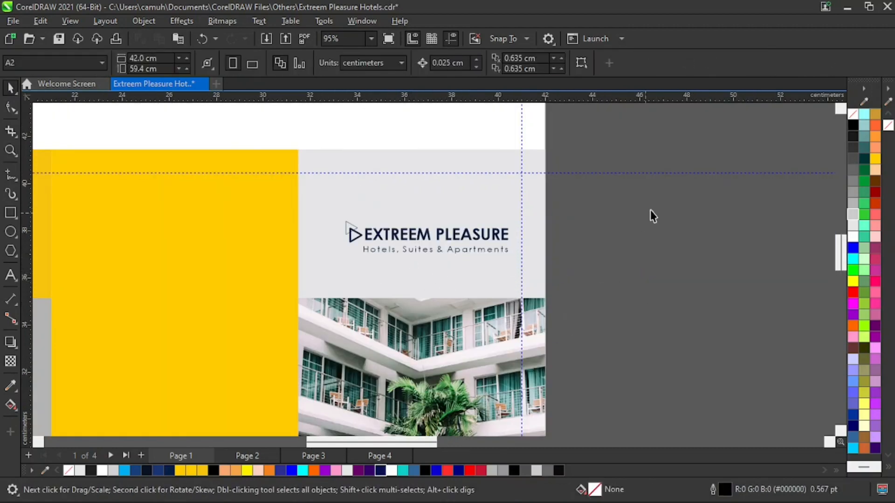
Shift the whole logo with its tagline slightly to the left on the fourth panel's light gray header.
{"action": "left_click_drag", "start_coordinate": [666, 201], "coordinate": [337, 262]}
{"action": "left_click_drag", "start_coordinate": [442, 241], "coordinate": [436, 242]}
{"action": "left_click", "coordinate": [666, 284]}
{"action": "key", "text": "z"}
{"action": "right_click", "coordinate": [419, 299]}
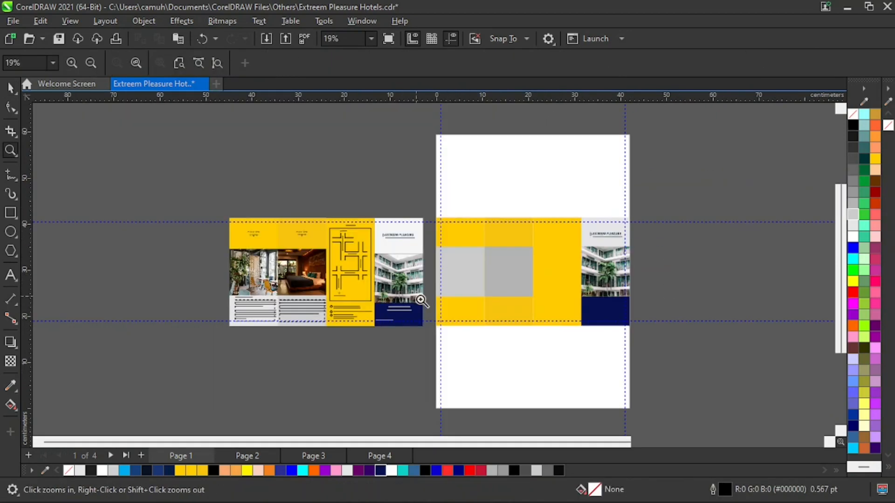
Copy the reference cover's "Pleasure & Leisure" heading and slogan onto the fourth panel's navy footer, centered at about X 36.72, Y 22.80 cm.
{"action": "key", "text": "space"}
{"action": "key", "text": "z"}
{"action": "left_click_drag", "start_coordinate": [335, 286], "coordinate": [671, 345]}
{"action": "key", "text": "space"}
{"action": "left_click_drag", "start_coordinate": [260, 233], "coordinate": [144, 278]}
{"action": "left_click_drag", "start_coordinate": [205, 256], "coordinate": [678, 244]}
{"action": "left_click", "coordinate": [789, 245]}
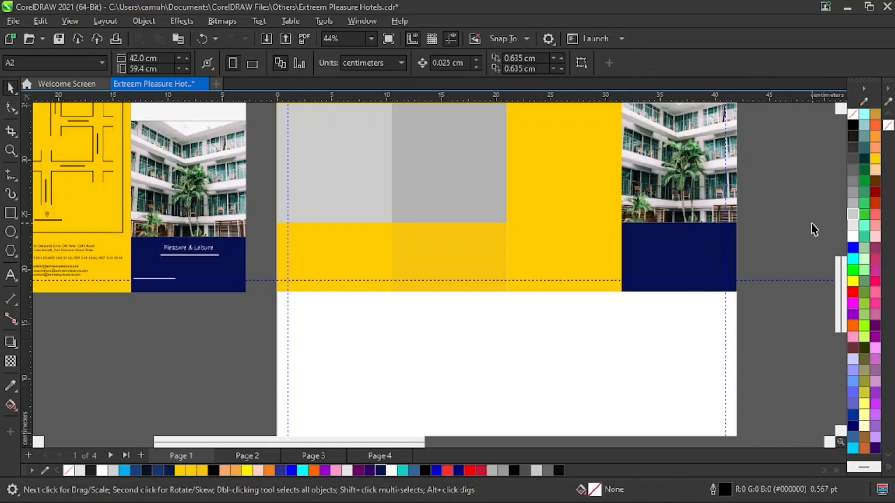
{"action": "left_click_drag", "start_coordinate": [802, 216], "coordinate": [624, 270]}
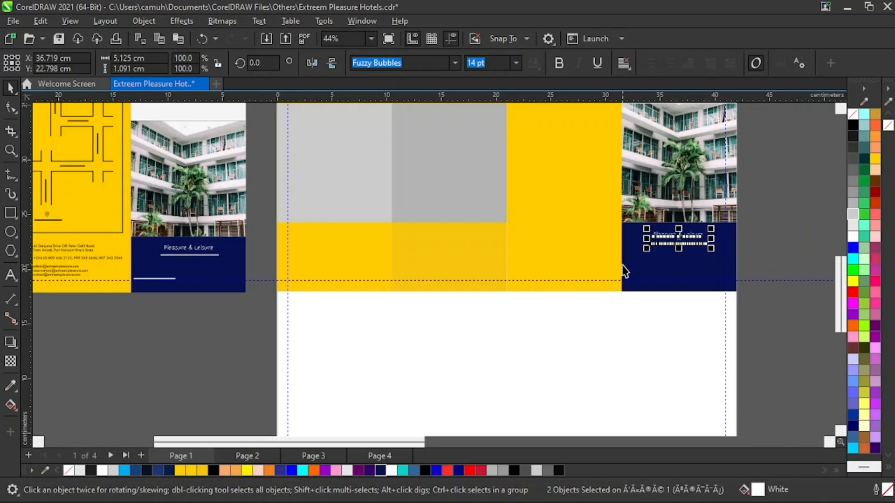
Examine the website address text in the navy footer of the reference cover.
{"action": "left_click", "coordinate": [130, 357]}
{"action": "left_click_drag", "start_coordinate": [116, 325], "coordinate": [198, 266]}
{"action": "key", "text": "z"}
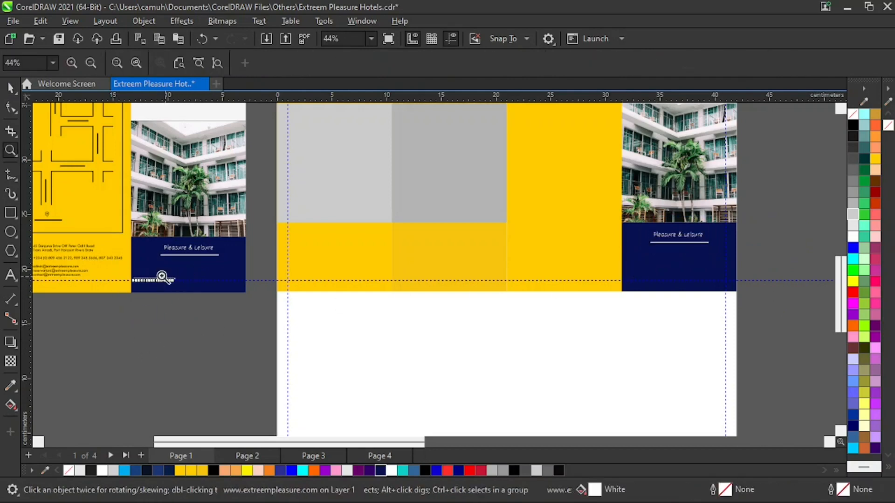
{"action": "left_click_drag", "start_coordinate": [124, 271], "coordinate": [181, 296]}
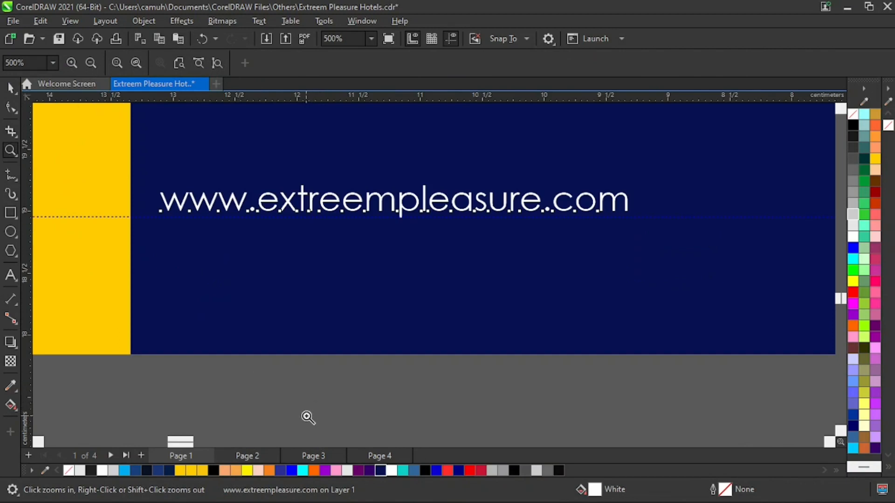
{"action": "key", "text": "space"}
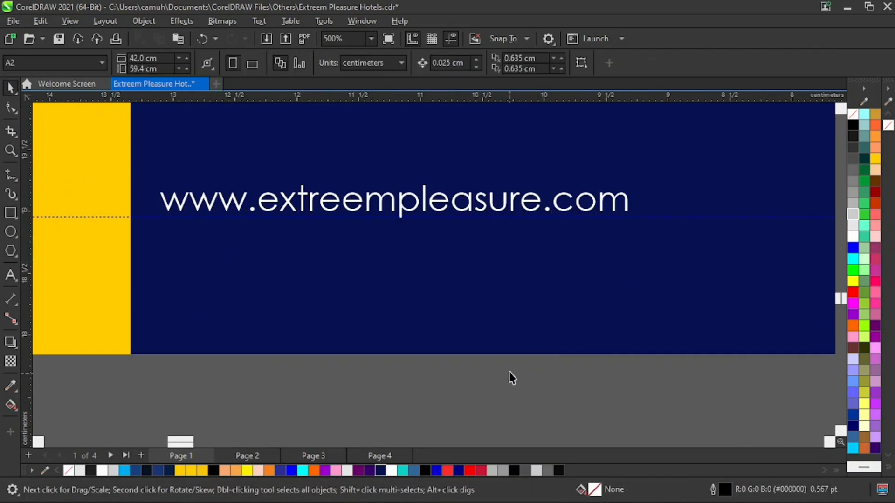
{"action": "key", "text": "z"}
{"action": "right_click", "coordinate": [556, 304]}
{"action": "left_click", "coordinate": [774, 254]}
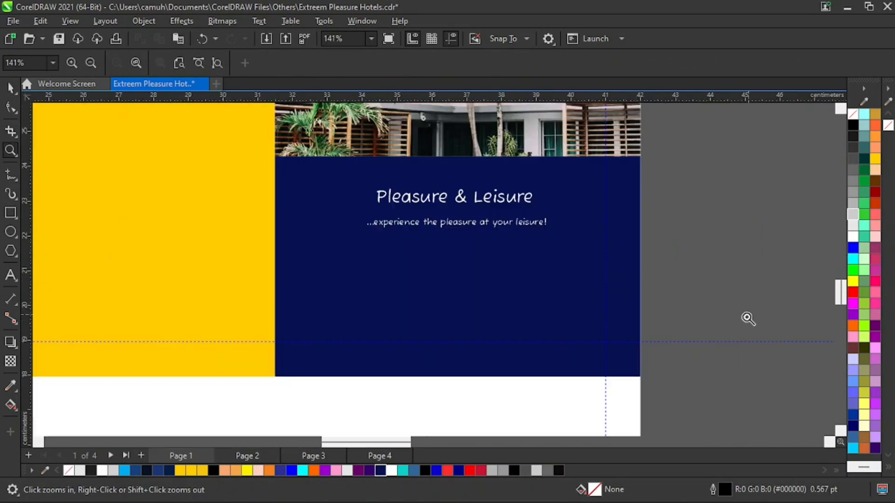
{"action": "key", "text": "space"}
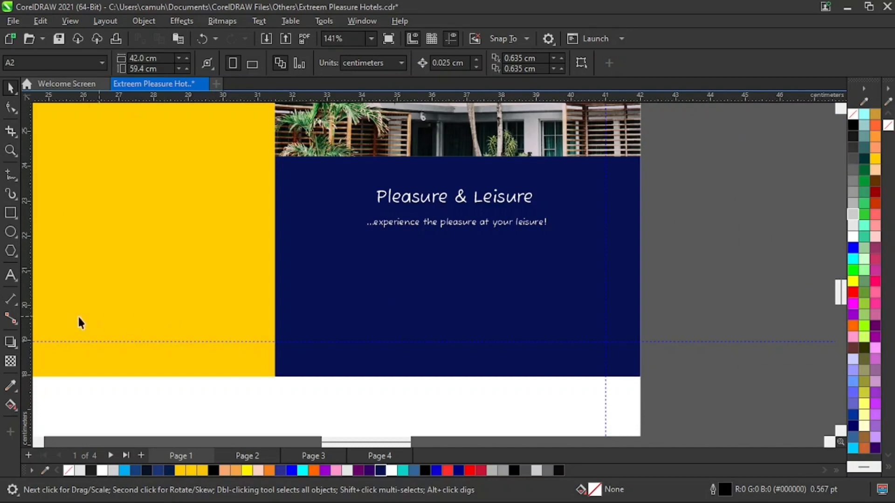
{"action": "left_click", "coordinate": [10, 275]}
{"action": "left_click", "coordinate": [300, 330]}
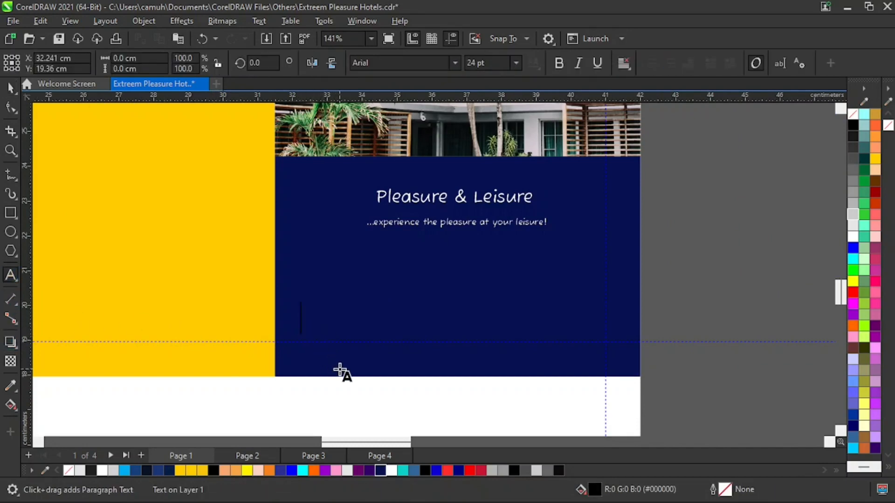
{"action": "type", "text": "www.extree"}
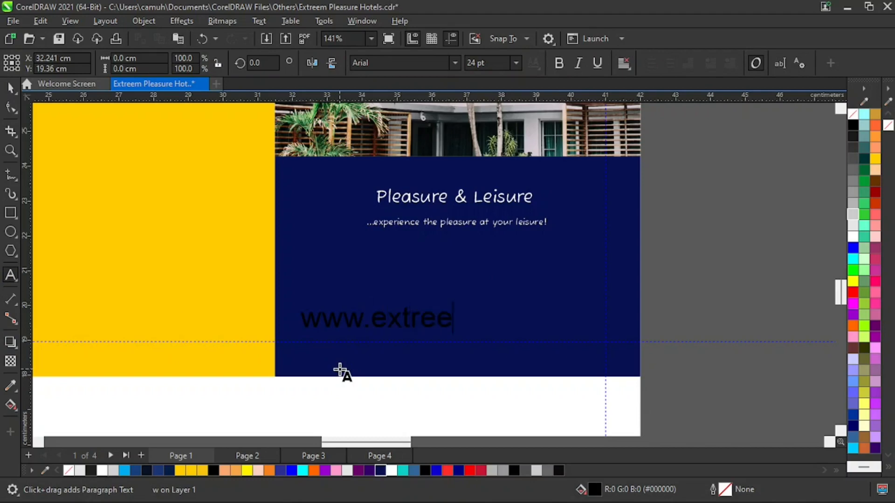
{"action": "type", "text": "mpleasur"}
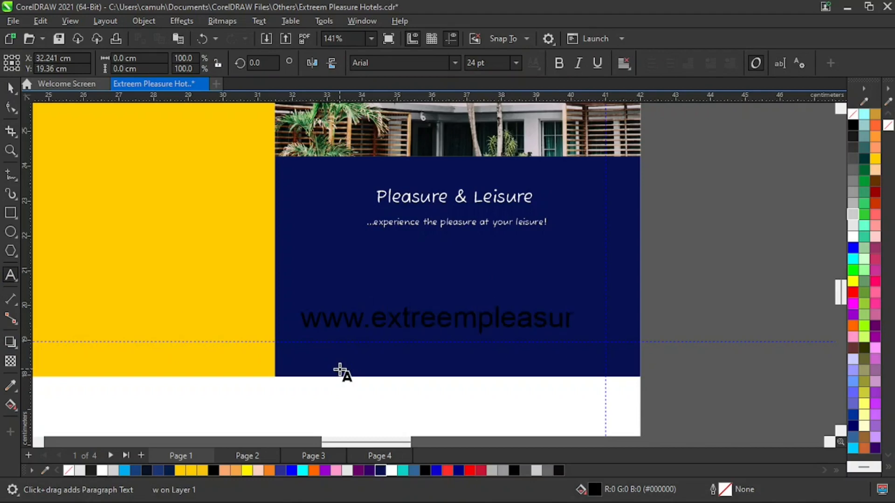
{"action": "type", "text": "e.com"}
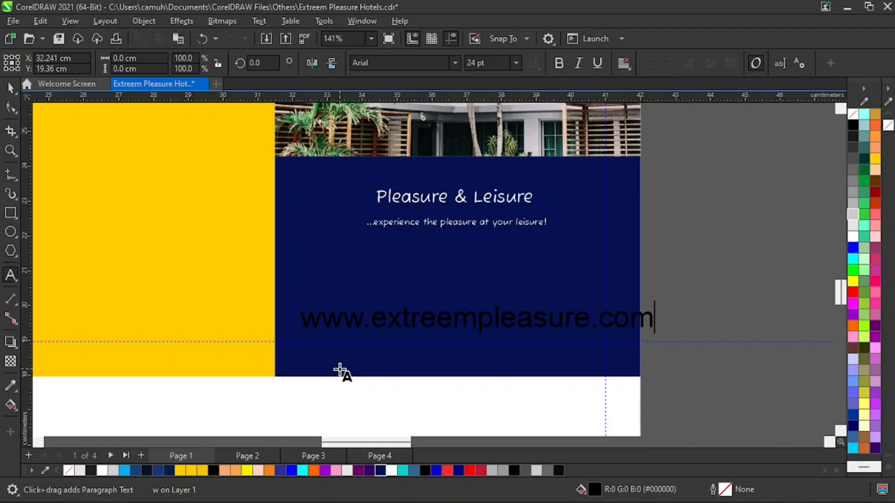
Format the website address in white 8 pt Century Gothic and position it at about X 33.83, Y 19.27 cm, just above the lower guideline.
{"action": "key", "text": "ctrl+space"}
{"action": "left_click", "coordinate": [455, 64]}
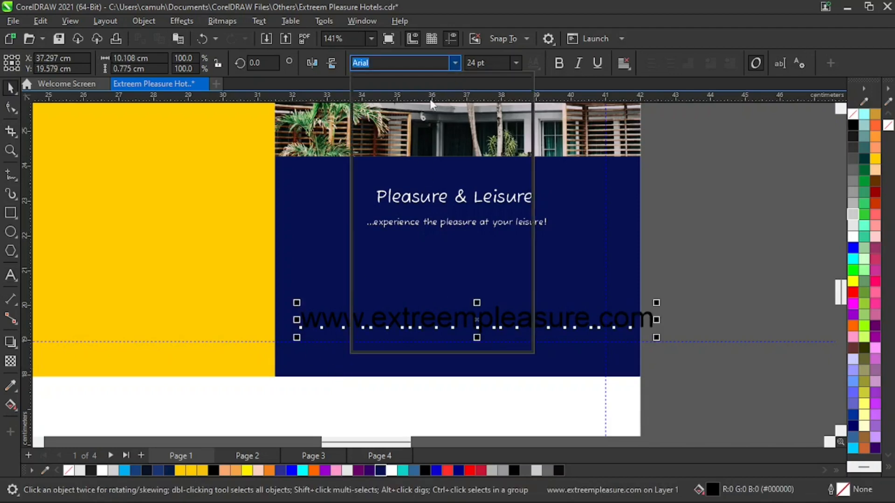
{"action": "left_click", "coordinate": [437, 103]}
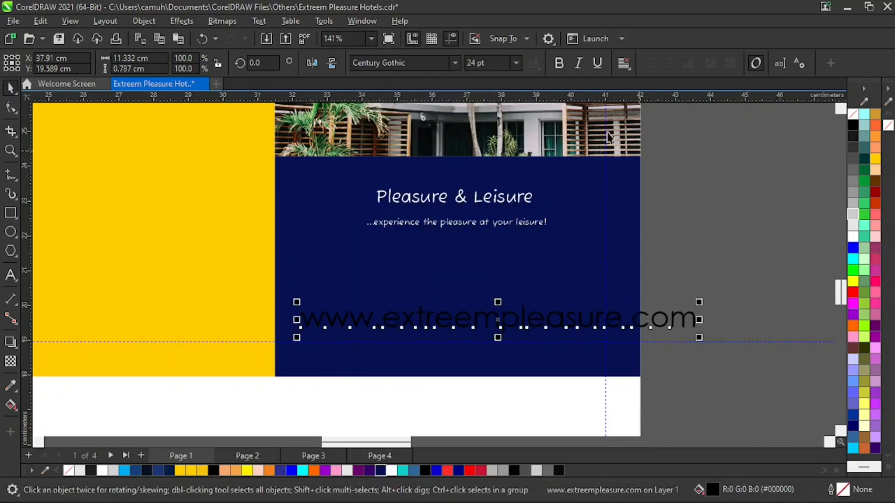
{"action": "left_click", "coordinate": [514, 64]}
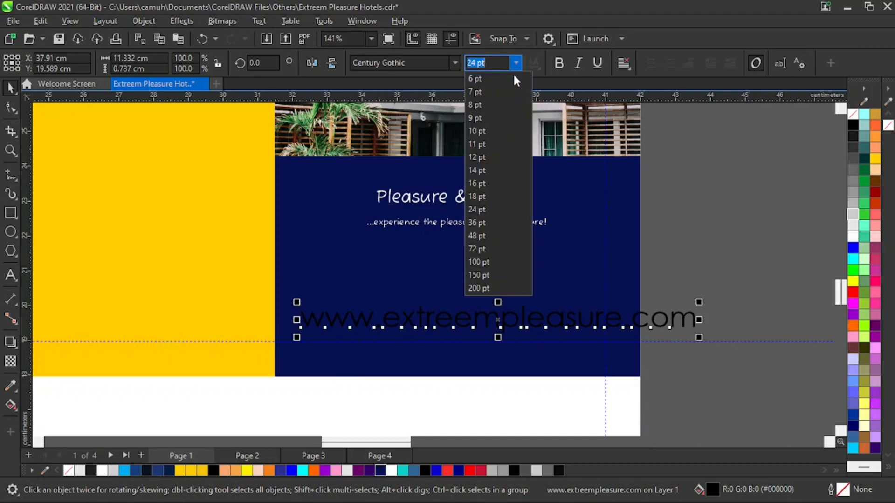
{"action": "left_click", "coordinate": [479, 103]}
{"action": "left_click_drag", "start_coordinate": [389, 325], "coordinate": [377, 337]}
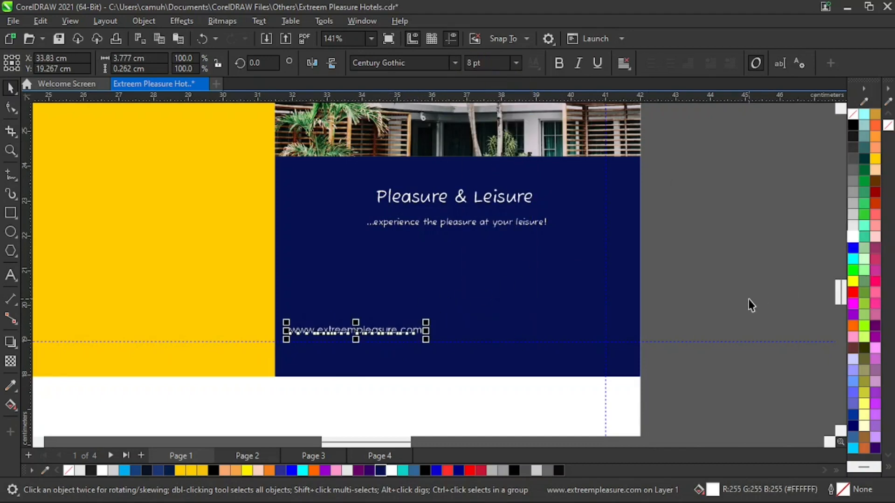
Increase the website address in the fourth panel's footer to 9 pt.
{"action": "left_click", "coordinate": [728, 289]}
{"action": "left_click_drag", "start_coordinate": [723, 289], "coordinate": [252, 358]}
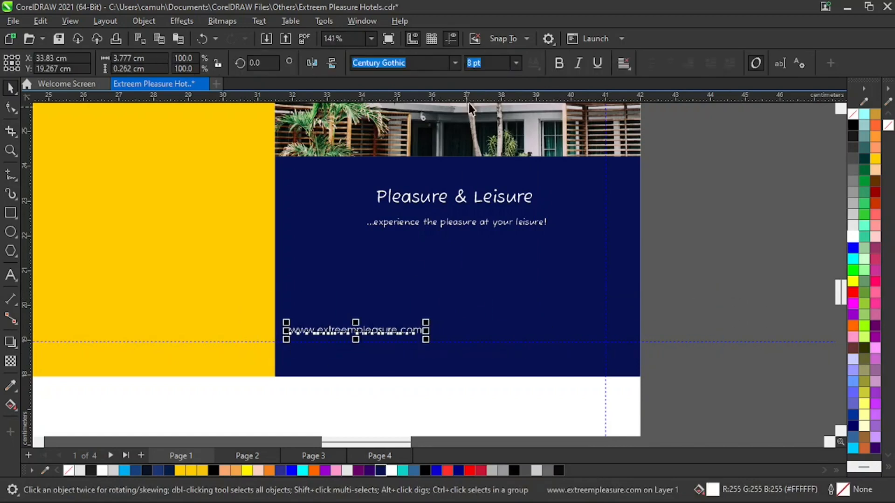
{"action": "left_click", "coordinate": [515, 65]}
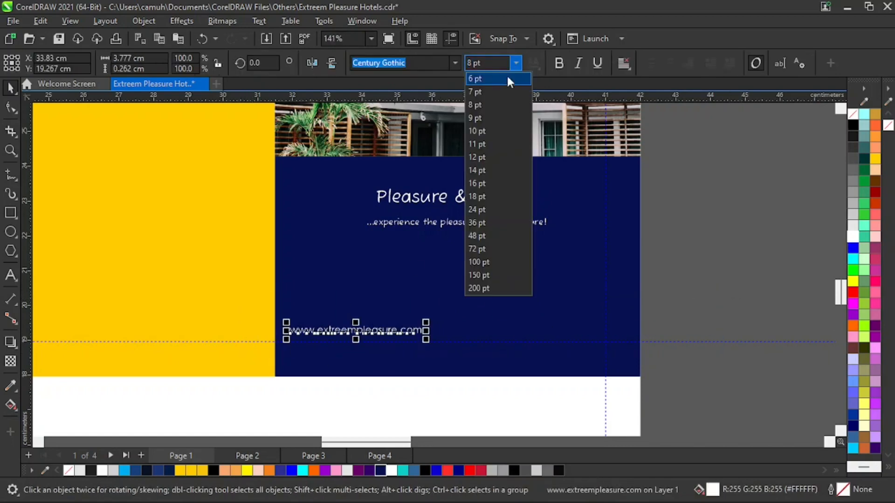
{"action": "left_click", "coordinate": [491, 120]}
{"action": "left_click", "coordinate": [723, 270]}
Reposition the website address at about X 33.98, Y 19.23 cm, just above the lower guideline in the navy footer.
{"action": "key", "text": "z"}
{"action": "left_click_drag", "start_coordinate": [247, 296], "coordinate": [506, 422]}
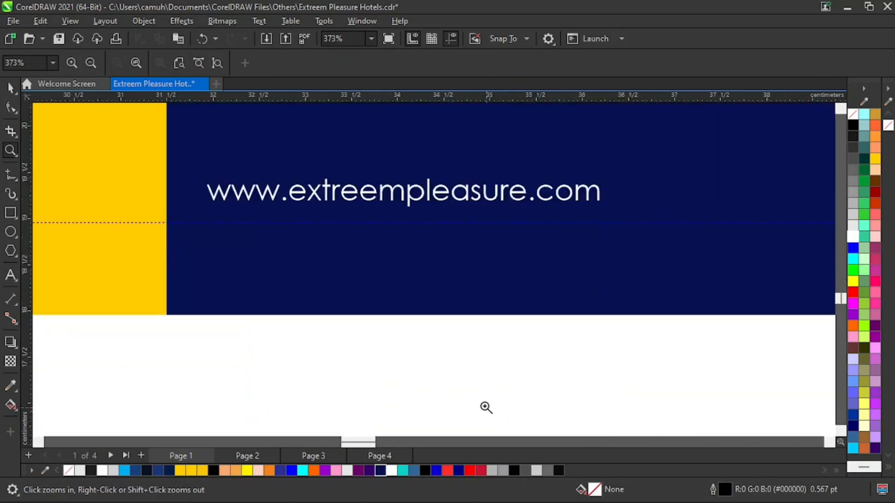
{"action": "key", "text": "space"}
{"action": "left_click_drag", "start_coordinate": [413, 204], "coordinate": [392, 197]}
{"action": "left_click", "coordinate": [340, 363]}
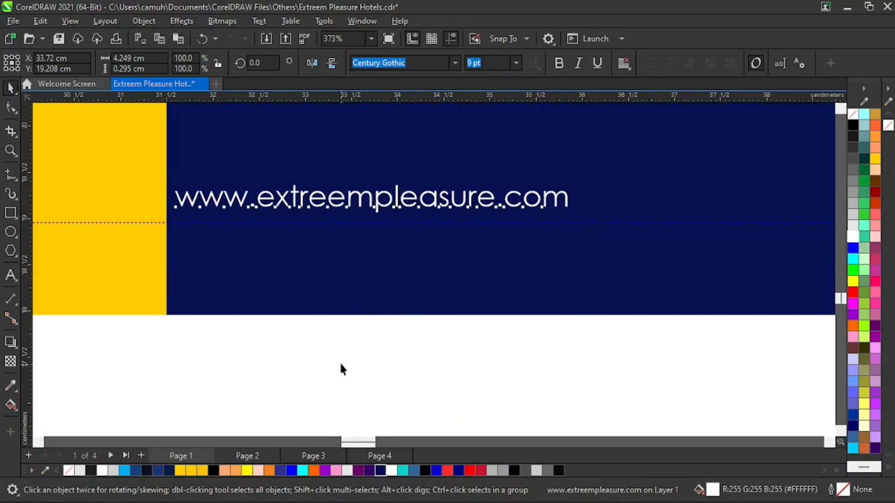
{"action": "left_click", "coordinate": [350, 206]}
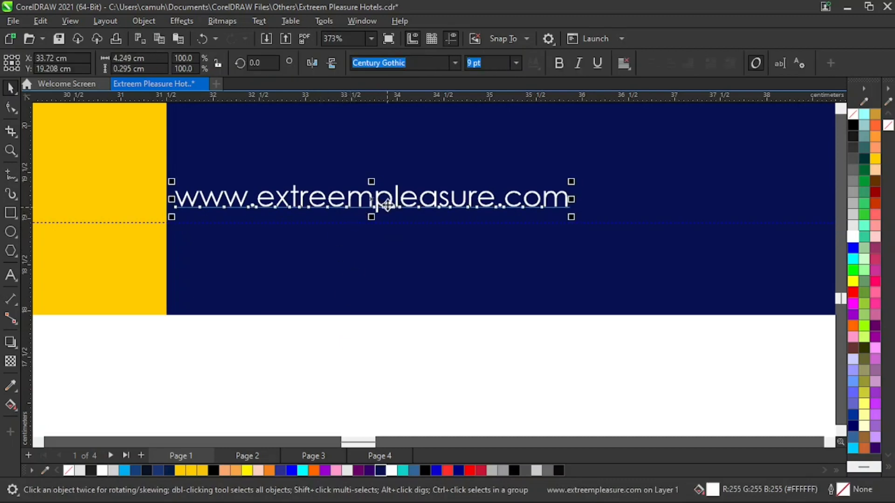
{"action": "left_click_drag", "start_coordinate": [369, 203], "coordinate": [400, 204]}
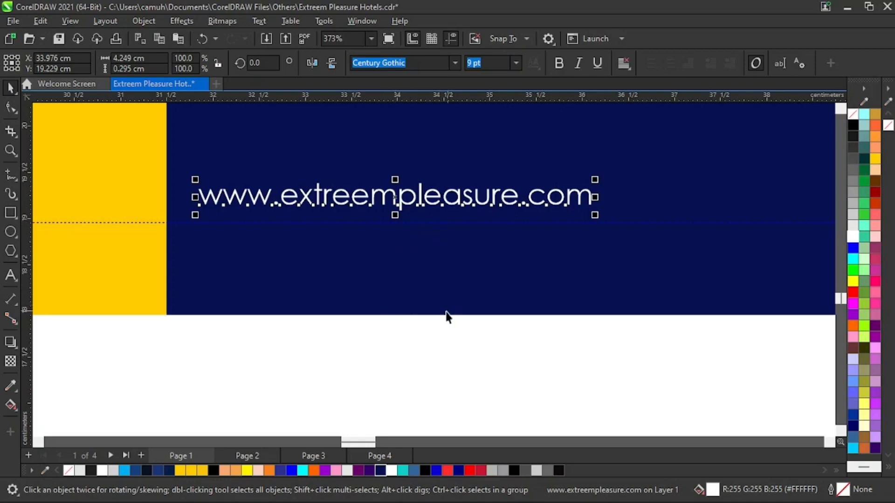
Examine the "Pleasure & Leisure" heading and the slogan beneath it on the fourth panel's navy footer.
{"action": "key", "text": "z"}
{"action": "scroll", "coordinate": [553, 333], "scroll_direction": "down", "scroll_amount": 6}
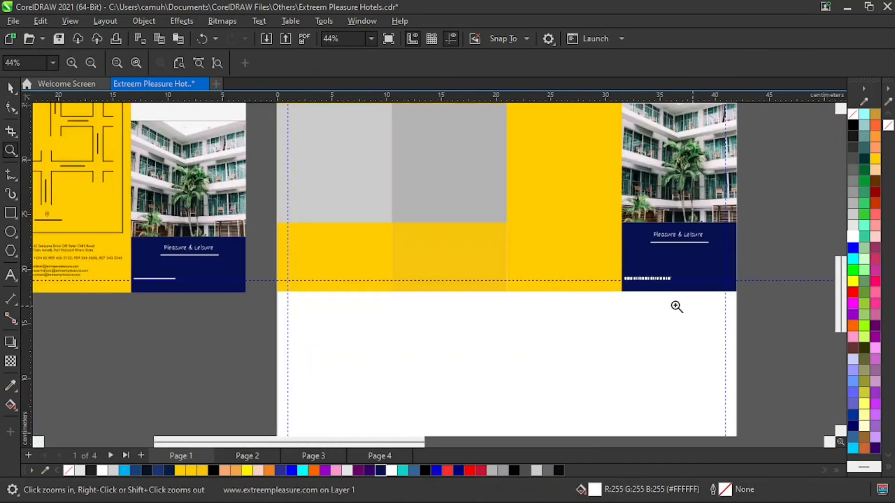
{"action": "scroll", "coordinate": [662, 295], "scroll_direction": "down", "scroll_amount": 2}
{"action": "left_click_drag", "start_coordinate": [675, 205], "coordinate": [571, 344]}
{"action": "left_click_drag", "start_coordinate": [537, 311], "coordinate": [320, 376]}
{"action": "key", "text": "space"}
{"action": "left_click", "coordinate": [618, 329]}
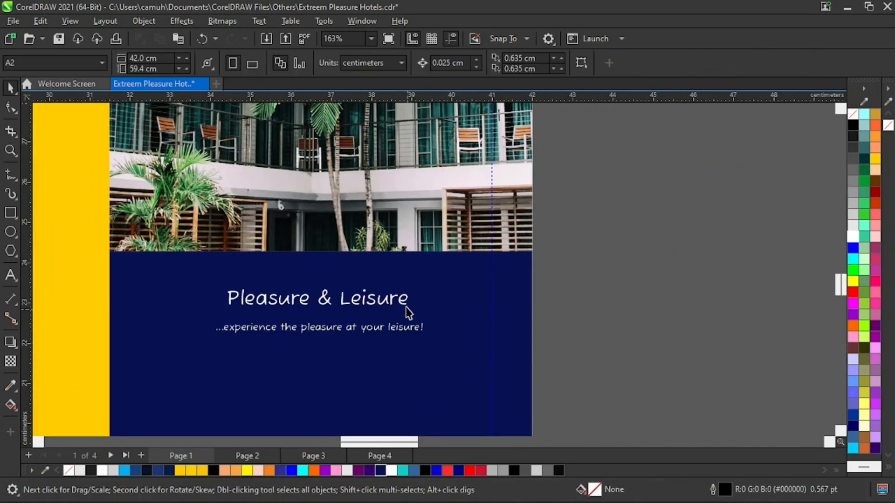
{"action": "left_click", "coordinate": [403, 307]}
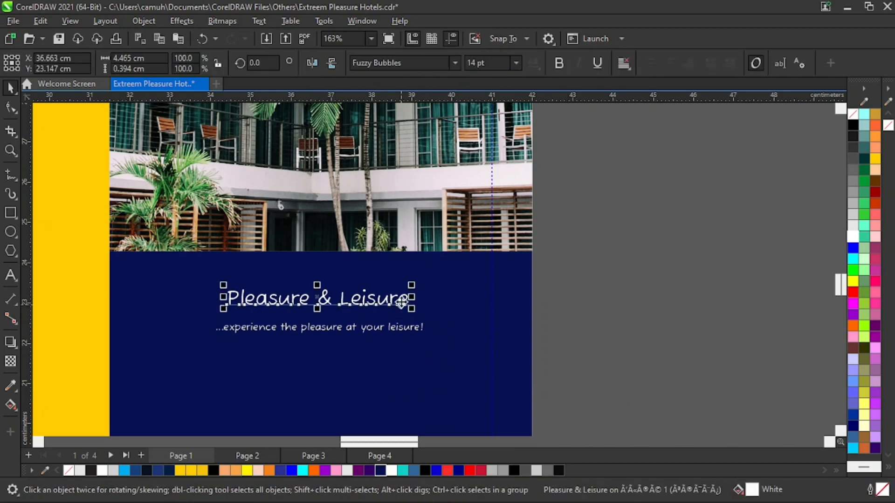
{"action": "left_click", "coordinate": [408, 332]}
{"action": "left_click", "coordinate": [591, 351]}
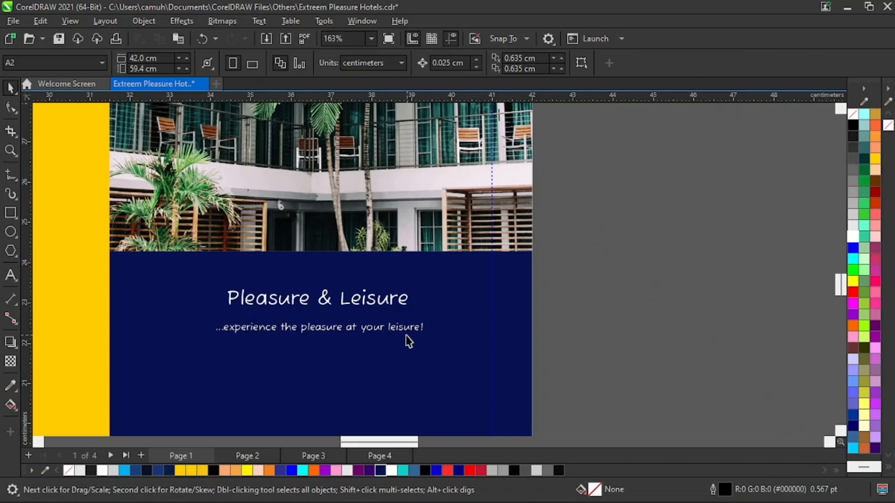
Compare the rebuilt cover panel with the reference brochure and select the first panel's yellow background rectangle.
{"action": "right_click", "coordinate": [336, 335]}
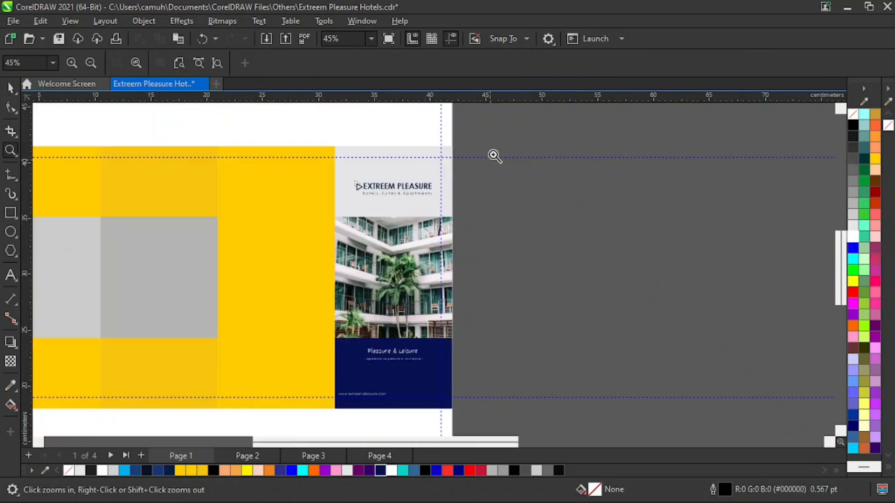
{"action": "left_click_drag", "start_coordinate": [494, 155], "coordinate": [312, 417]}
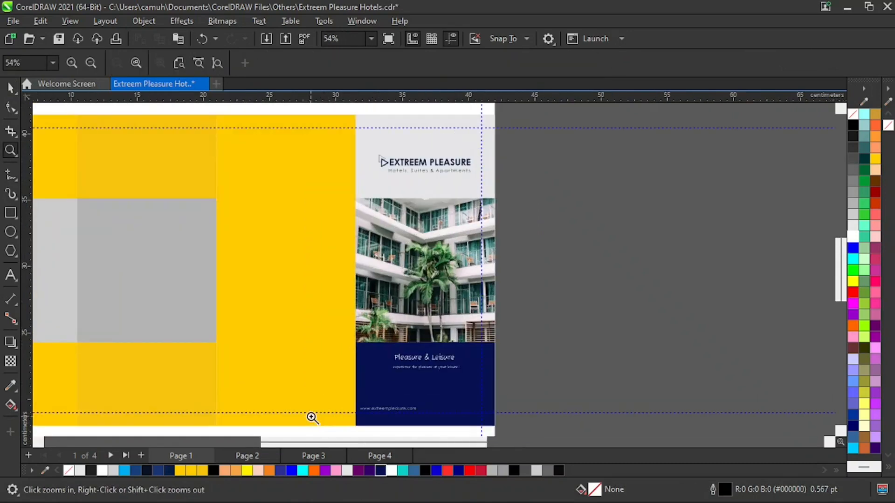
{"action": "right_click", "coordinate": [321, 403]}
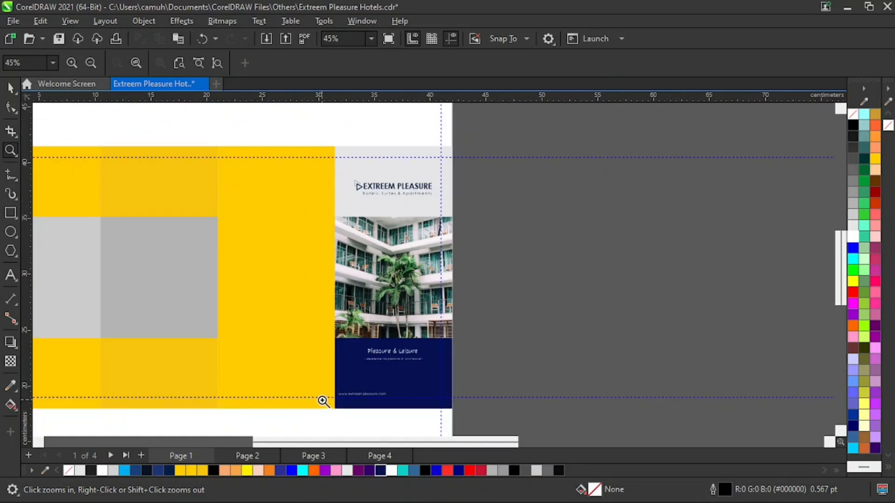
{"action": "right_click", "coordinate": [362, 318]}
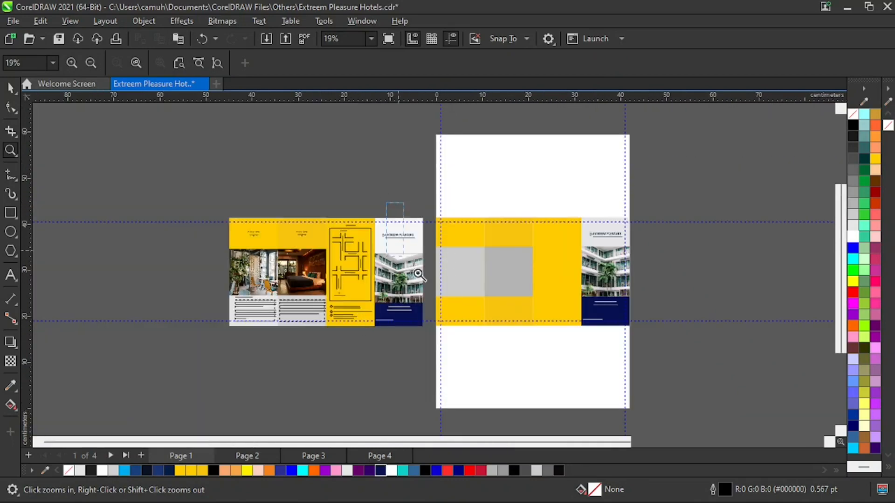
{"action": "left_click_drag", "start_coordinate": [387, 203], "coordinate": [612, 359]}
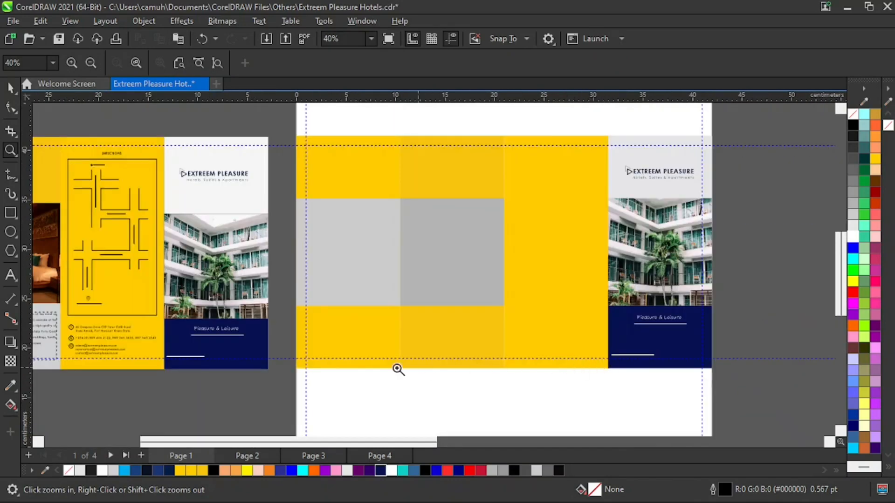
{"action": "key", "text": "space"}
{"action": "left_click", "coordinate": [374, 359]}
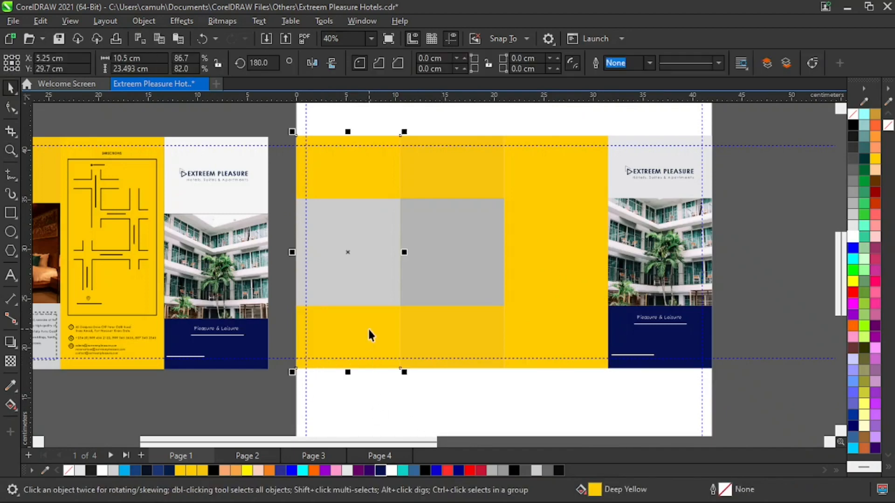
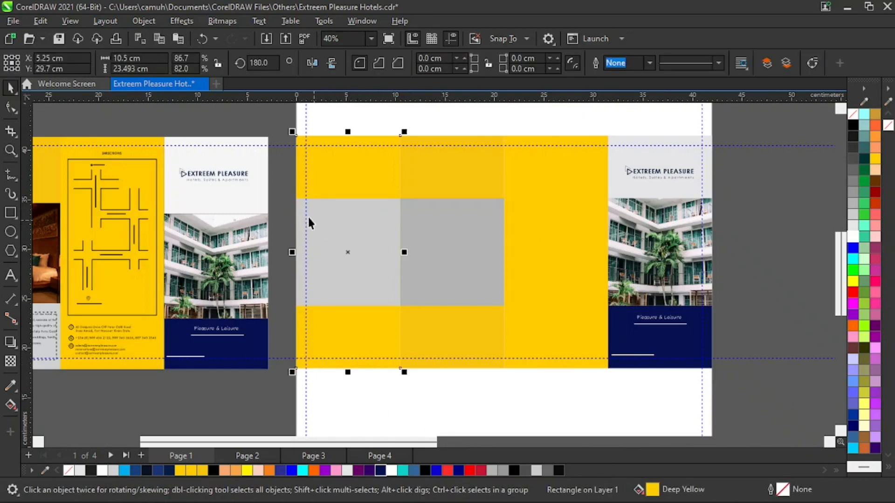
Copy the first panel's yellow rectangle as a 10.5 × 6.322 cm block below the gray placeholder and fill it with light gray #E6E6E6.
{"action": "left_click", "coordinate": [281, 192]}
{"action": "left_click", "coordinate": [354, 164]}
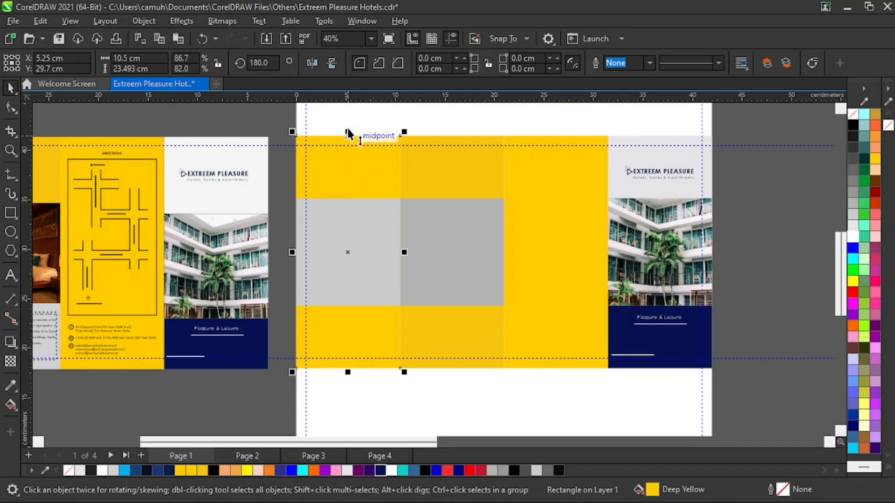
{"action": "left_click_drag", "start_coordinate": [348, 133], "coordinate": [344, 296]}
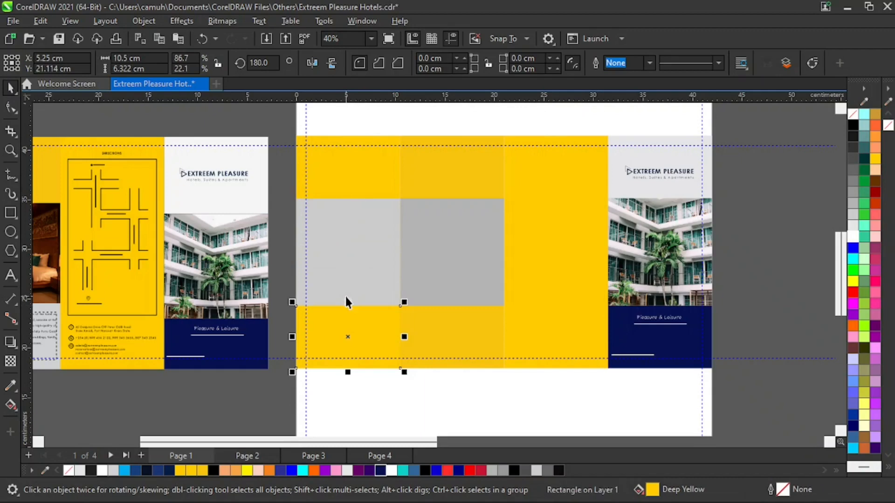
{"action": "left_click", "coordinate": [853, 227]}
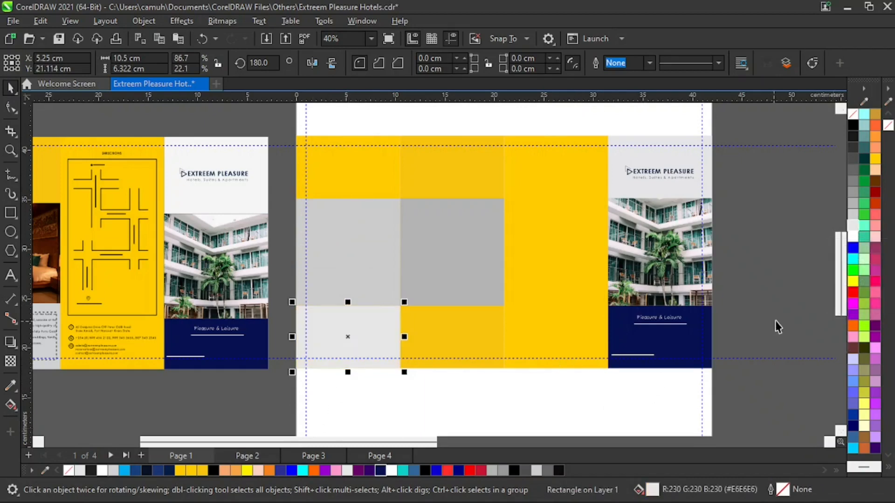
{"action": "left_click", "coordinate": [729, 356]}
Try to mirror a copy of the first panel's light gray lower block into the second panel.
{"action": "left_click", "coordinate": [387, 334]}
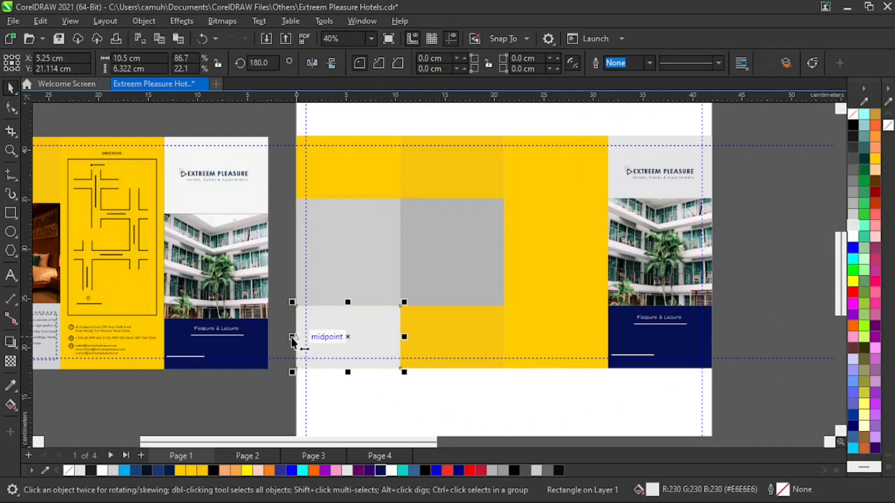
{"action": "left_click_drag", "start_coordinate": [291, 337], "coordinate": [450, 339]}
{"action": "right_click", "coordinate": [450, 340]}
{"action": "left_click", "coordinate": [452, 394]}
{"action": "key", "text": "z"}
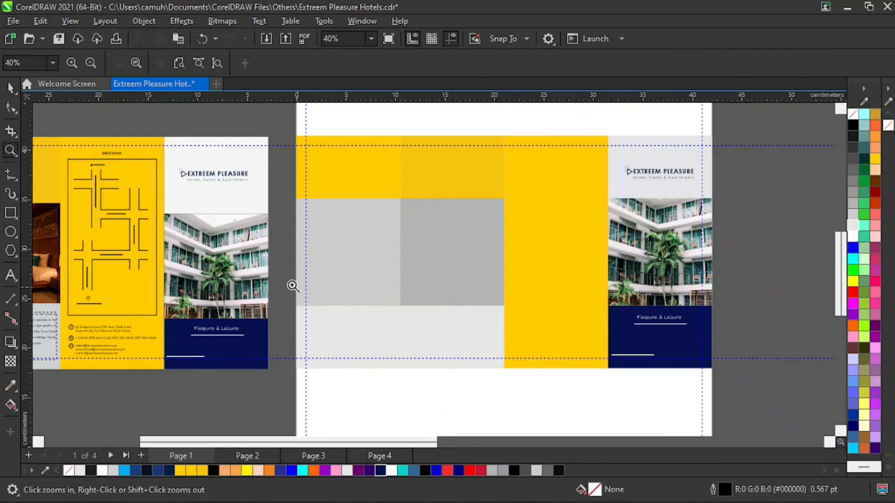
{"action": "left_click_drag", "start_coordinate": [276, 276], "coordinate": [523, 378]}
{"action": "left_click", "coordinate": [469, 339], "text": "shift"}
{"action": "key", "text": "space"}
Try to shorten the first two panels' yellow rectangles to 6.322 cm high strips above the gray placeholders.
{"action": "left_click", "coordinate": [461, 174]}
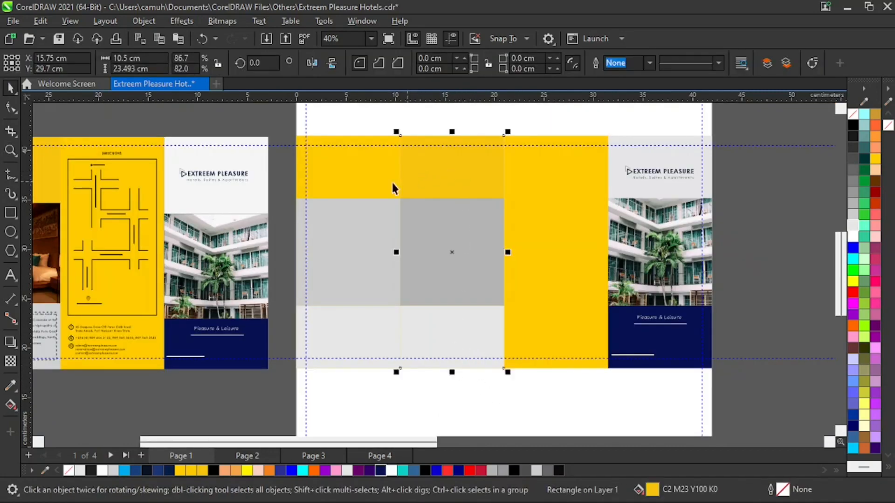
{"action": "left_click", "coordinate": [349, 169], "text": "shift"}
{"action": "left_click", "coordinate": [442, 413]}
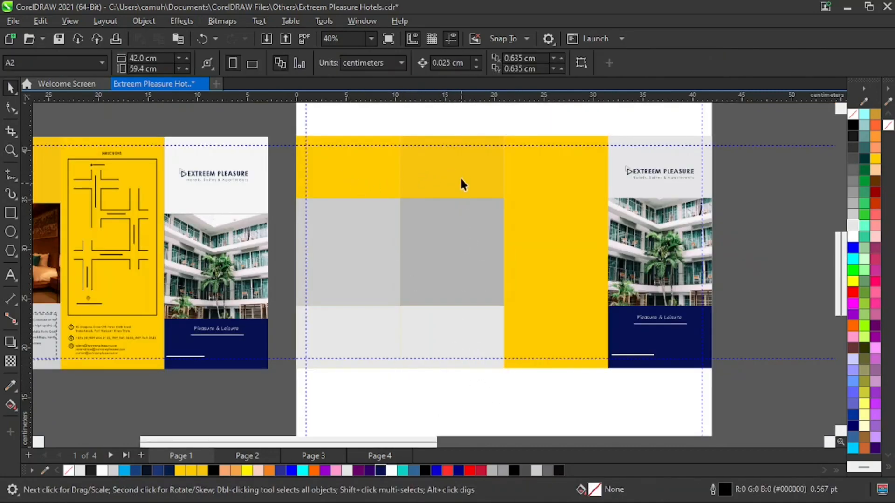
{"action": "left_click", "coordinate": [462, 174]}
{"action": "left_click", "coordinate": [356, 164], "text": "shift"}
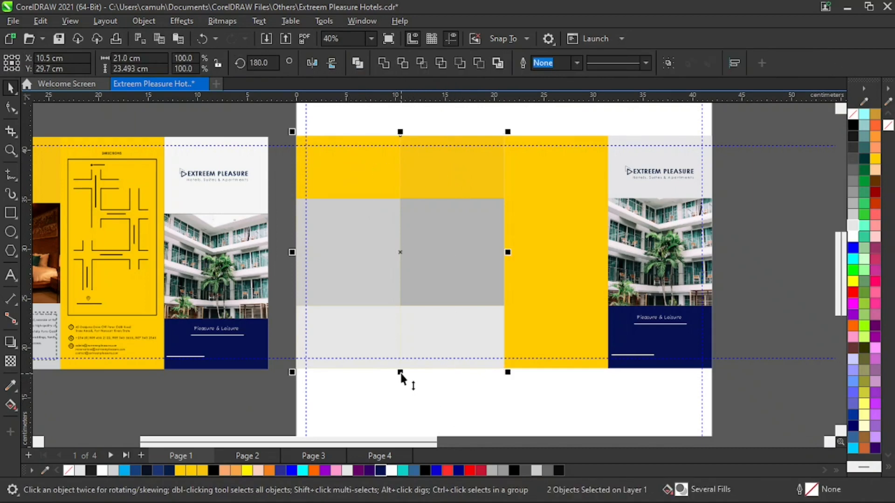
{"action": "left_click_drag", "start_coordinate": [399, 372], "coordinate": [413, 202]}
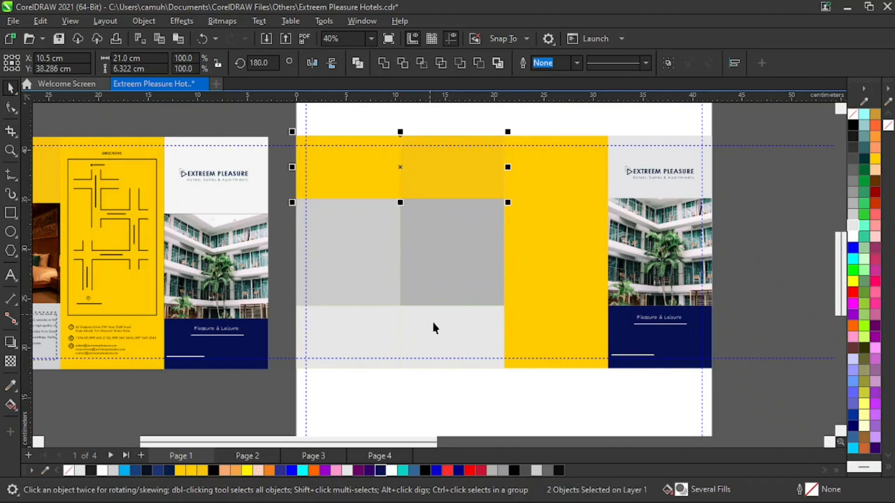
{"action": "key", "text": "z"}
{"action": "left_click_drag", "start_coordinate": [382, 292], "coordinate": [412, 359]}
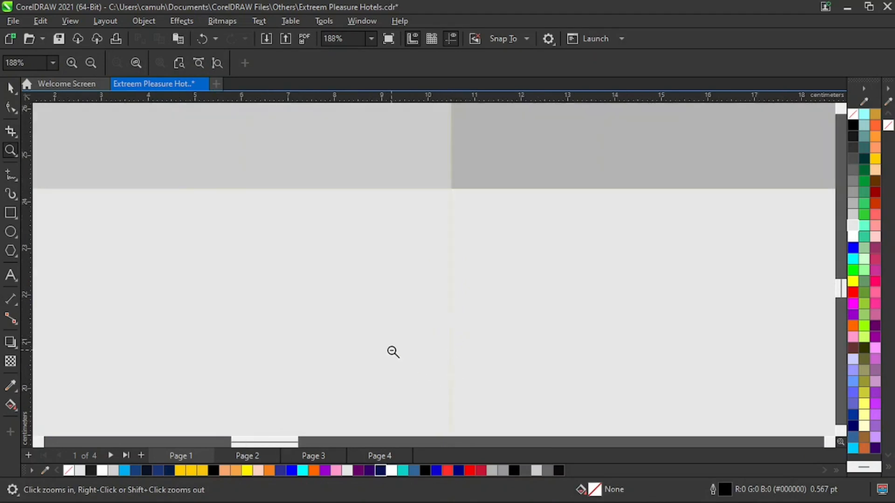
{"action": "left_click", "coordinate": [393, 352], "text": "shift"}
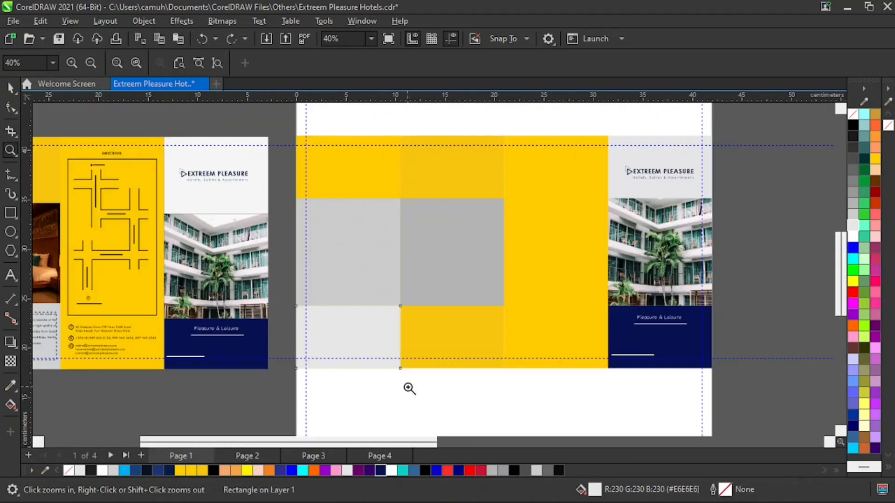
Duplicate the first panel's light gray lower block into the same position on the second panel.
{"action": "key", "text": "space"}
{"action": "left_click", "coordinate": [366, 330]}
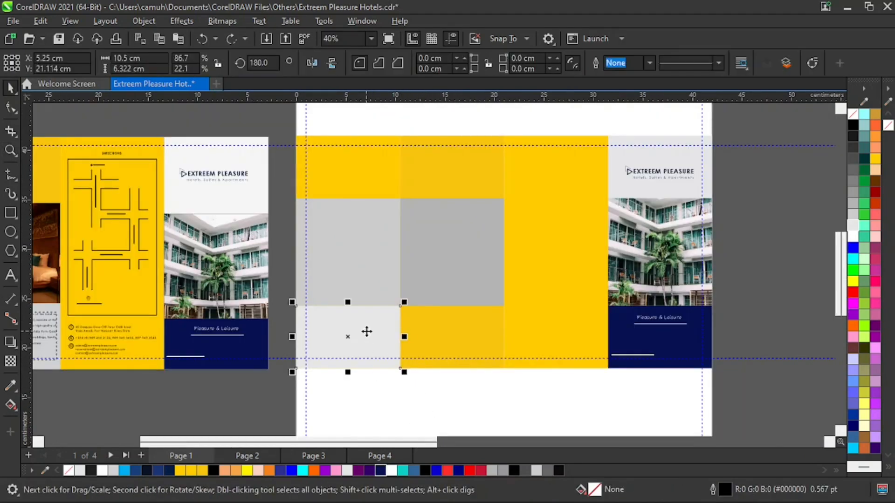
{"action": "left_click_drag", "start_coordinate": [294, 338], "coordinate": [433, 347]}
Shorten the yellow rectangles of the first and second panels together so they end at the upper edge of the gray placeholders.
{"action": "left_click", "coordinate": [421, 179], "text": "shift"}
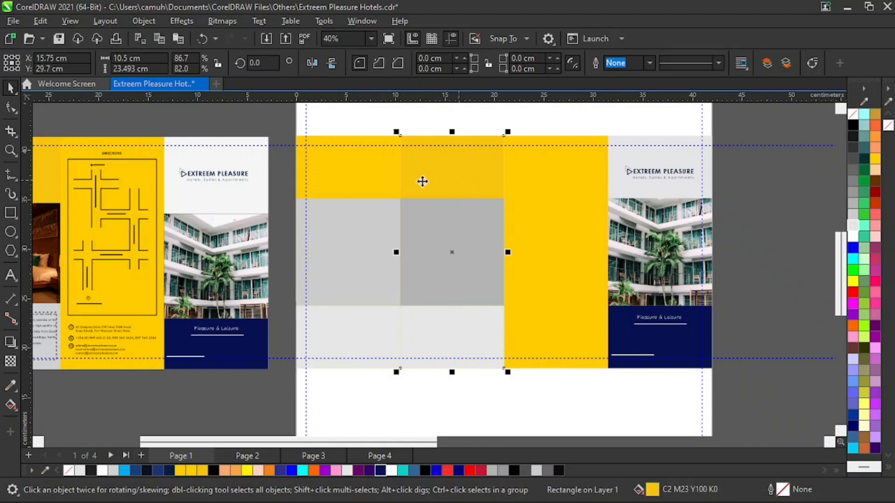
{"action": "left_click_drag", "start_coordinate": [401, 374], "coordinate": [415, 203]}
{"action": "key", "text": "z"}
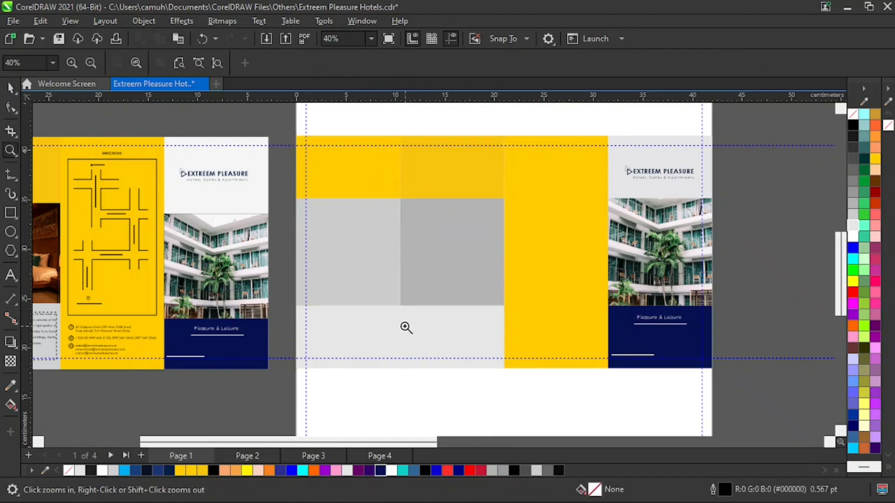
{"action": "left_click_drag", "start_coordinate": [388, 271], "coordinate": [425, 400]}
{"action": "key", "text": "F3"}
{"action": "key", "text": "F3"}
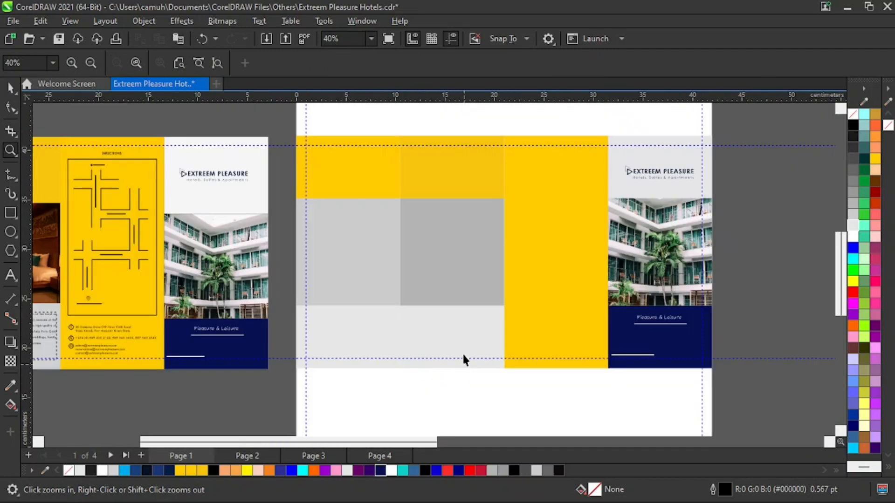
Fill the second panel's lower block with white #FFFFFF.
{"action": "key", "text": "space"}
{"action": "left_click", "coordinate": [459, 338]}
{"action": "left_click", "coordinate": [853, 204]}
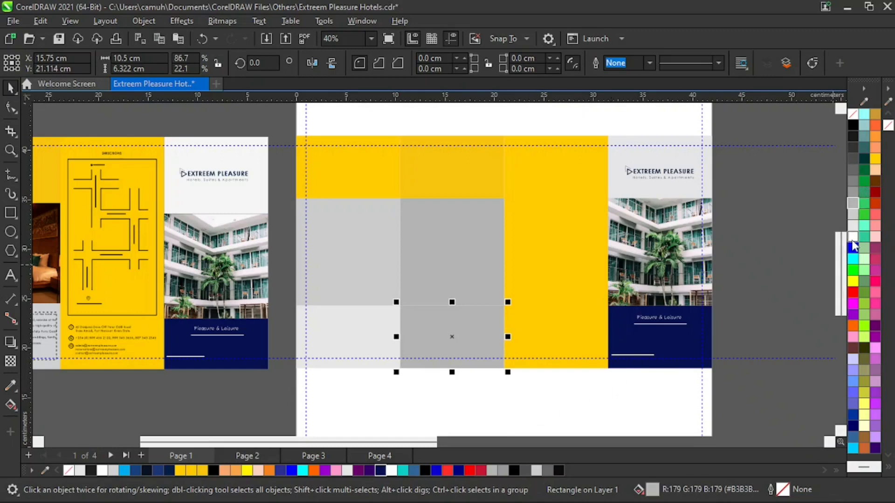
{"action": "left_click", "coordinate": [852, 237]}
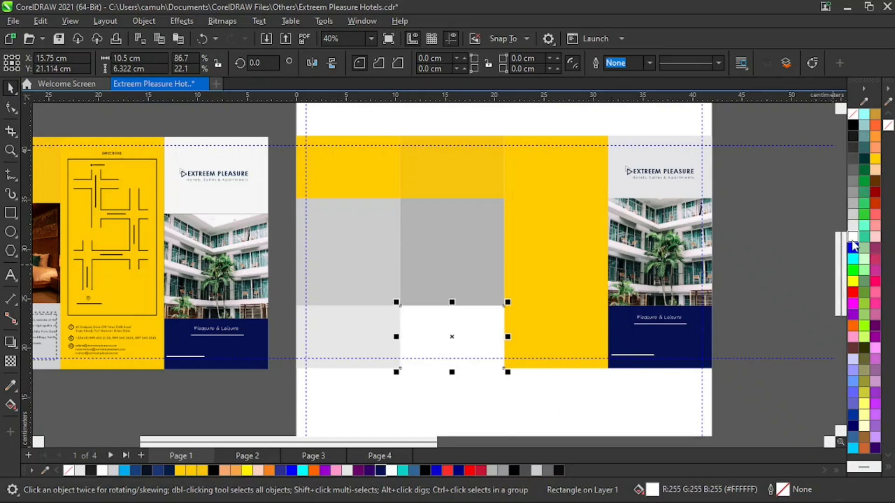
Compare the rebuilt panels with the reference brochure and examine the PowerClipped photo on the reference's first panel.
{"action": "left_click", "coordinate": [530, 397]}
{"action": "key", "text": "z"}
{"action": "right_click", "coordinate": [395, 329]}
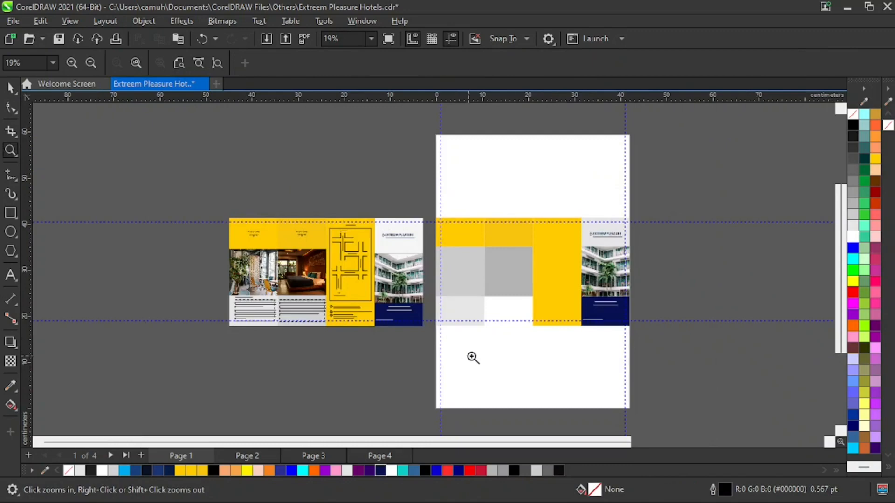
{"action": "left_click_drag", "start_coordinate": [184, 201], "coordinate": [608, 380]}
{"action": "key", "text": "space"}
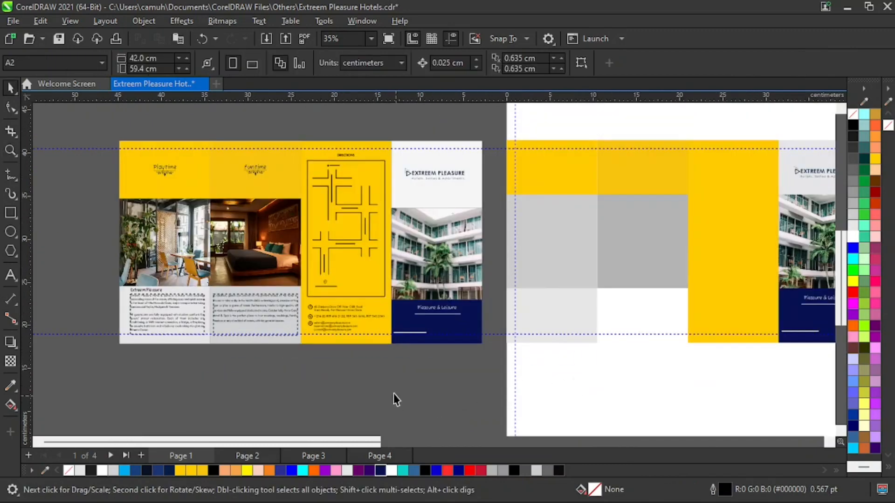
{"action": "left_click", "coordinate": [185, 245]}
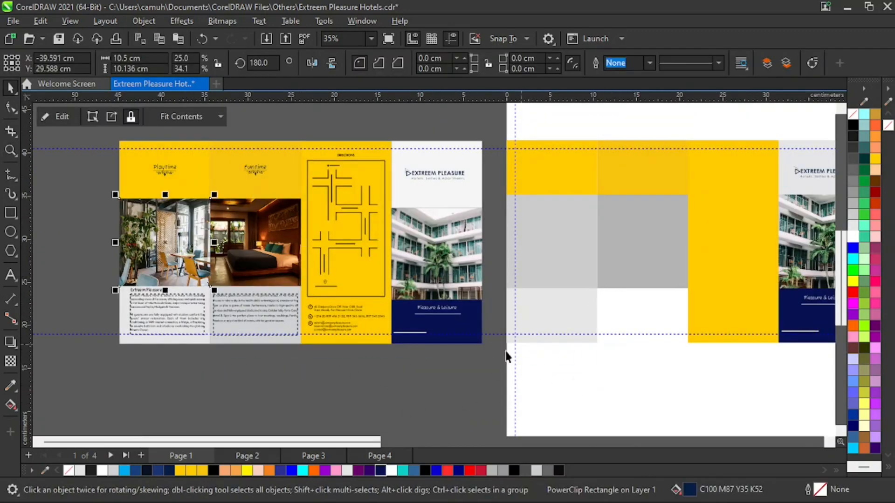
{"action": "key", "text": "z"}
{"action": "right_click", "coordinate": [393, 355]}
{"action": "key", "text": "space"}
Import the restaurant interior and wooden bedroom photos from the Downloads folder and place both in the drawing at original size.
{"action": "right_click", "coordinate": [187, 280]}
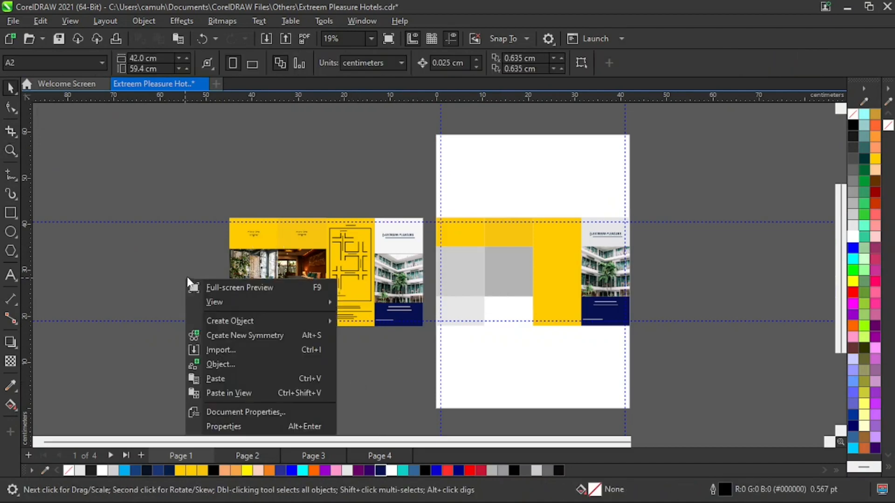
{"action": "left_click", "coordinate": [231, 349]}
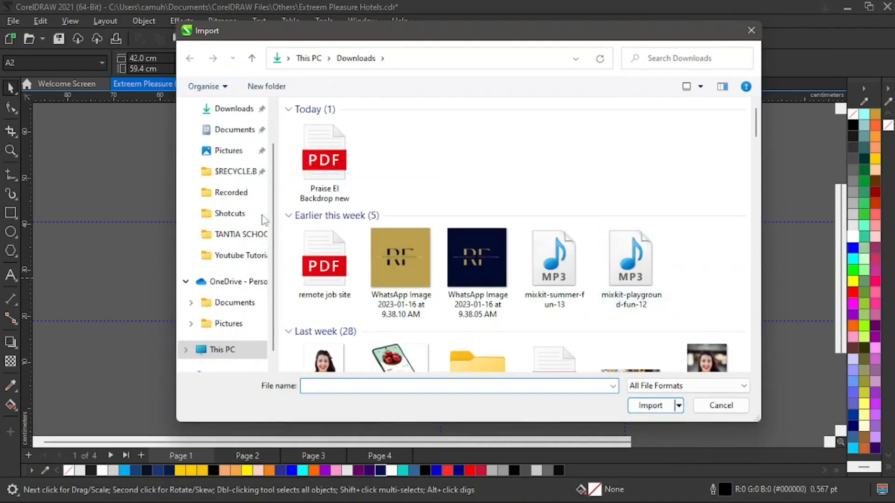
{"action": "left_click", "coordinate": [235, 109]}
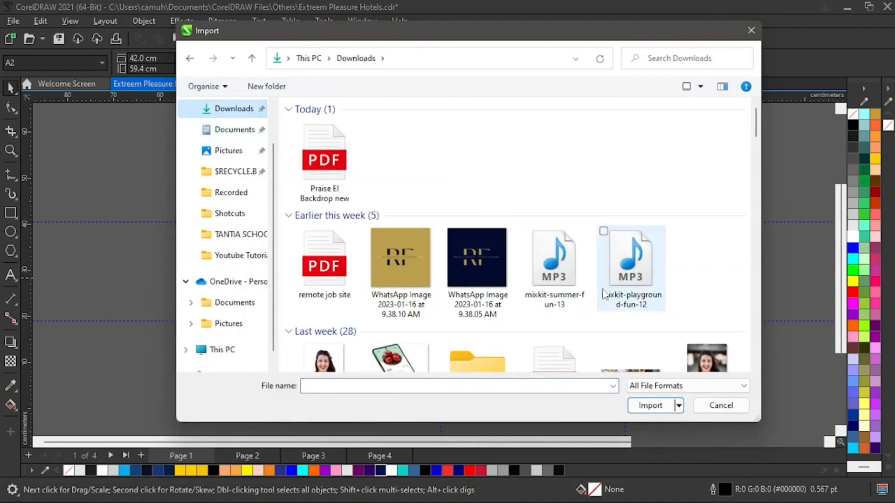
{"action": "scroll", "coordinate": [604, 295], "scroll_direction": "down", "scroll_amount": 5}
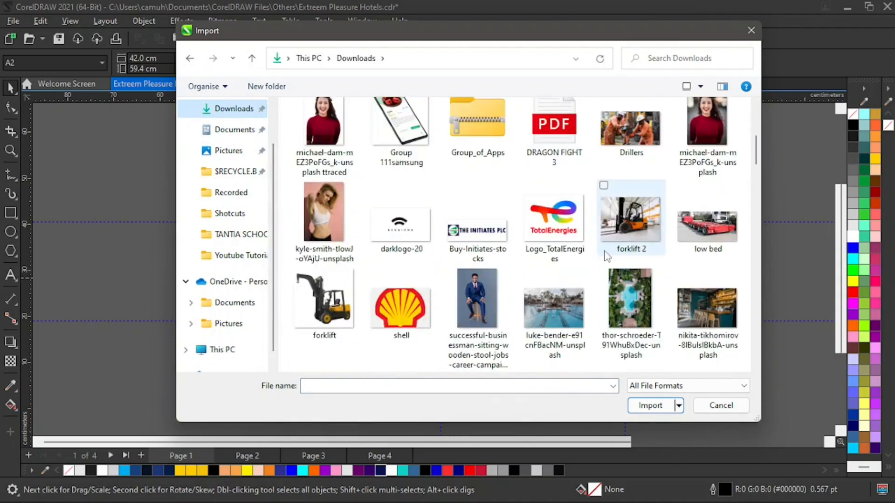
{"action": "scroll", "coordinate": [606, 256], "scroll_direction": "down", "scroll_amount": 2}
{"action": "scroll", "coordinate": [629, 249], "scroll_direction": "down", "scroll_amount": 2}
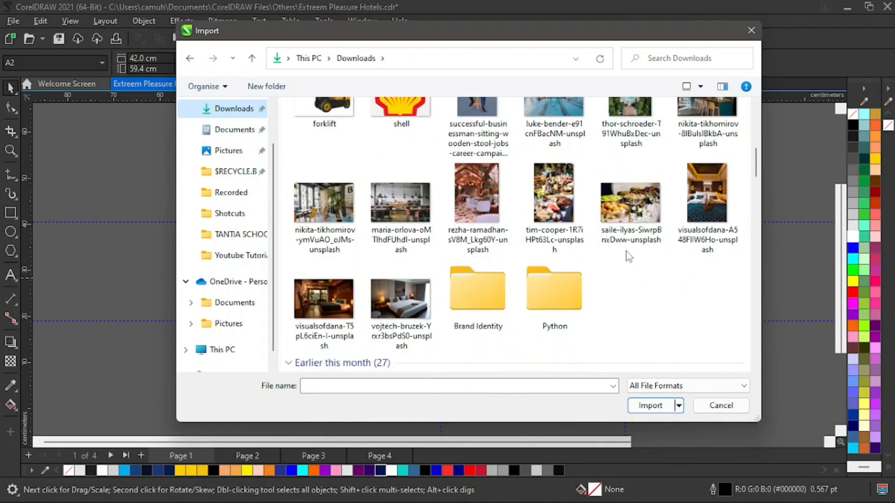
{"action": "left_click", "coordinate": [349, 321]}
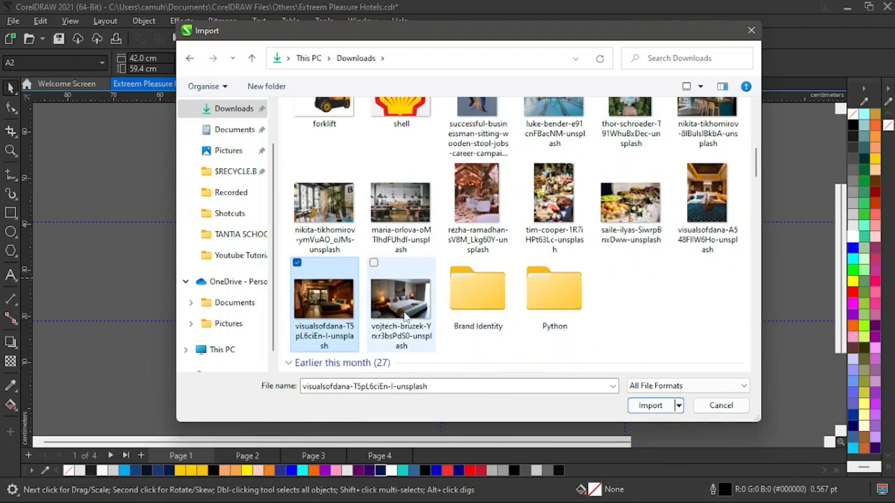
{"action": "left_click", "coordinate": [413, 207], "text": "ctrl"}
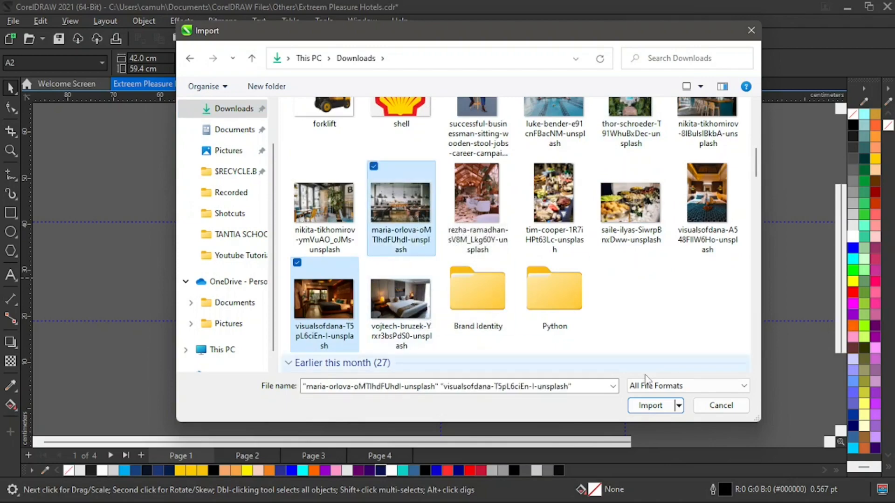
{"action": "left_click", "coordinate": [652, 406]}
{"action": "left_click", "coordinate": [653, 150]}
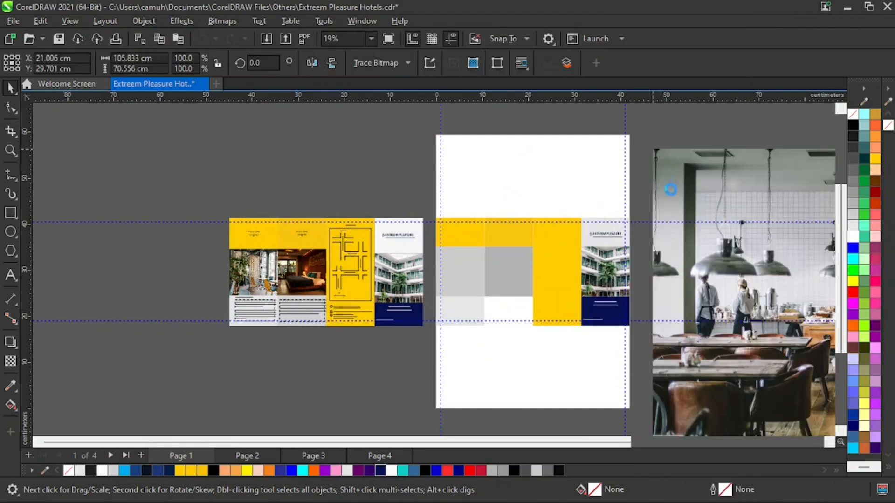
{"action": "left_click", "coordinate": [129, 170]}
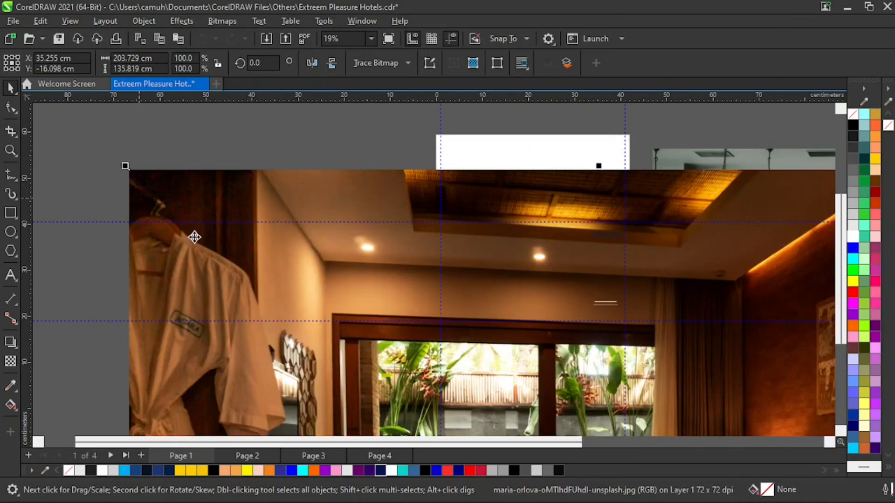
Move the oversized bedroom photo off the brochure page.
{"action": "key", "text": "z"}
{"action": "right_click", "coordinate": [281, 179]}
{"action": "right_click", "coordinate": [281, 180]}
{"action": "right_click", "coordinate": [398, 237]}
{"action": "key", "text": "space"}
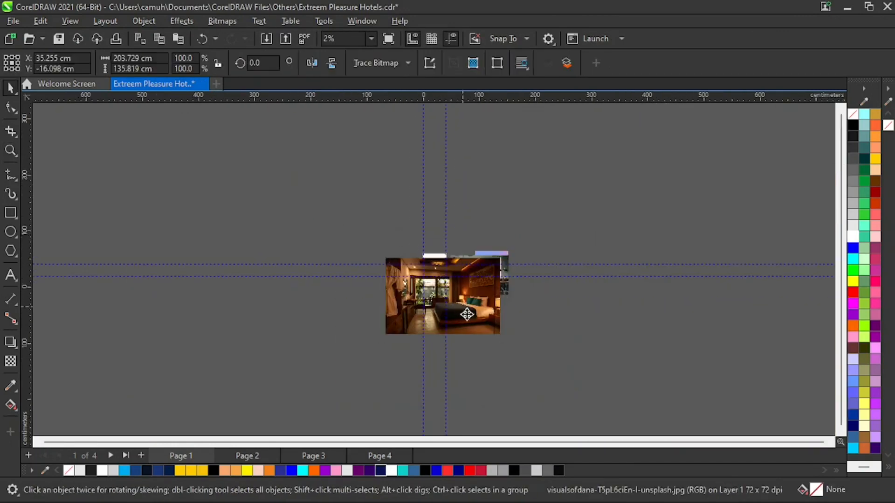
{"action": "left_click_drag", "start_coordinate": [467, 313], "coordinate": [646, 275]}
{"action": "left_click_drag", "start_coordinate": [683, 216], "coordinate": [415, 303]}
Shrink the restaurant and bedroom photos and gather them below the brochure panels.
{"action": "key", "text": "z"}
{"action": "left_click_drag", "start_coordinate": [357, 224], "coordinate": [577, 334]}
{"action": "key", "text": "space"}
{"action": "left_click_drag", "start_coordinate": [534, 247], "coordinate": [586, 310]}
{"action": "left_click_drag", "start_coordinate": [619, 257], "coordinate": [343, 294]}
{"action": "left_click_drag", "start_coordinate": [530, 195], "coordinate": [612, 175]}
{"action": "left_click_drag", "start_coordinate": [282, 346], "coordinate": [295, 300]}
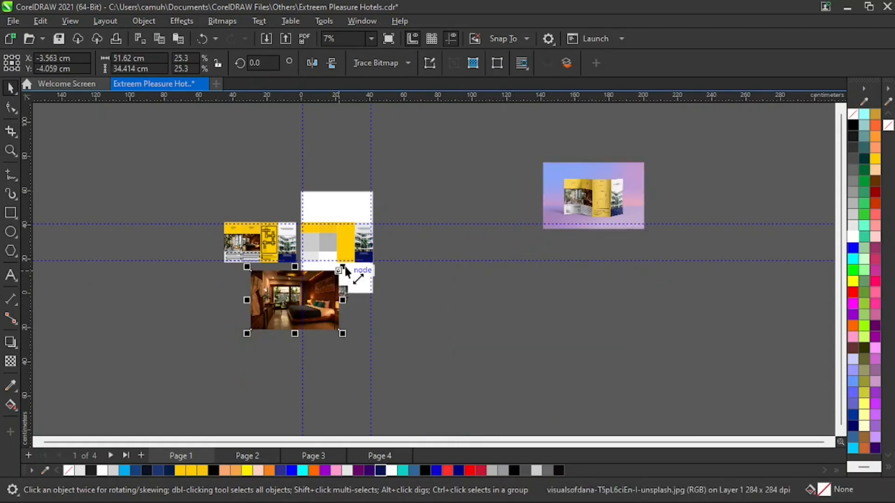
{"action": "left_click_drag", "start_coordinate": [343, 267], "coordinate": [379, 204]}
Scale the bedroom photo to about 10.94 × 7.3 cm below the first panel and move the restaurant photo beside it.
{"action": "key", "text": "z"}
{"action": "key", "text": "space"}
{"action": "left_click", "coordinate": [244, 370]}
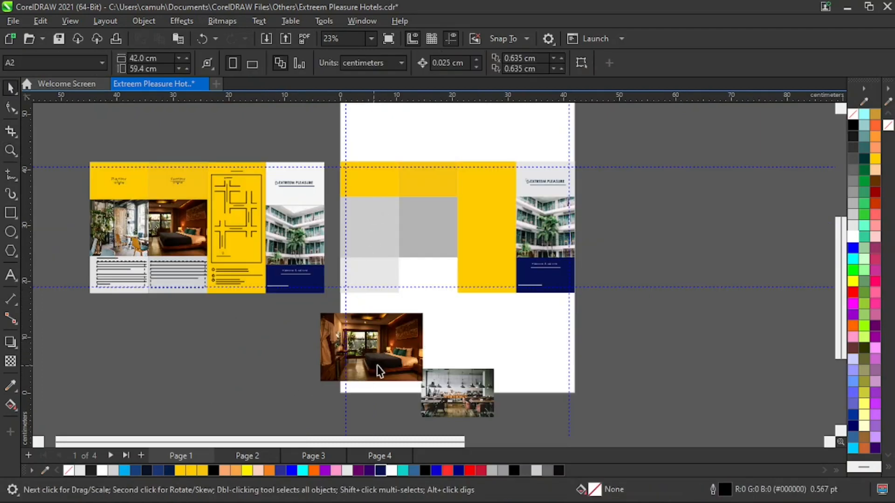
{"action": "left_click_drag", "start_coordinate": [386, 348], "coordinate": [366, 355]}
{"action": "left_click_drag", "start_coordinate": [406, 317], "coordinate": [361, 347]}
{"action": "left_click_drag", "start_coordinate": [322, 378], "coordinate": [376, 329]}
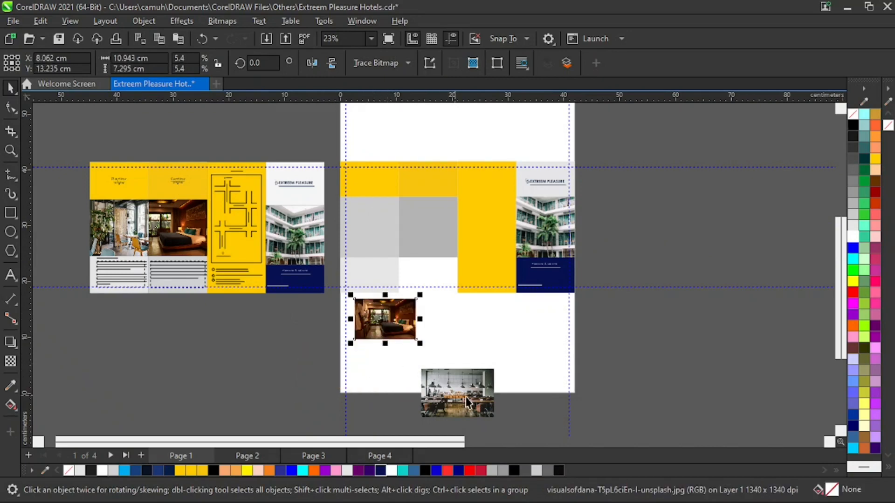
{"action": "left_click_drag", "start_coordinate": [446, 409], "coordinate": [450, 335]}
PowerClip the bedroom photo inside the grey photo frame of the second panel.
{"action": "left_click", "coordinate": [396, 331]}
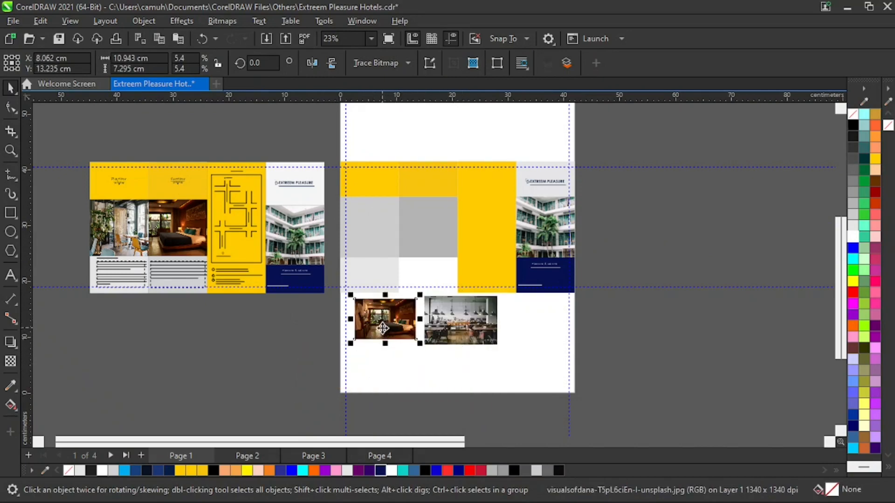
{"action": "left_click_drag", "start_coordinate": [385, 316], "coordinate": [427, 222]}
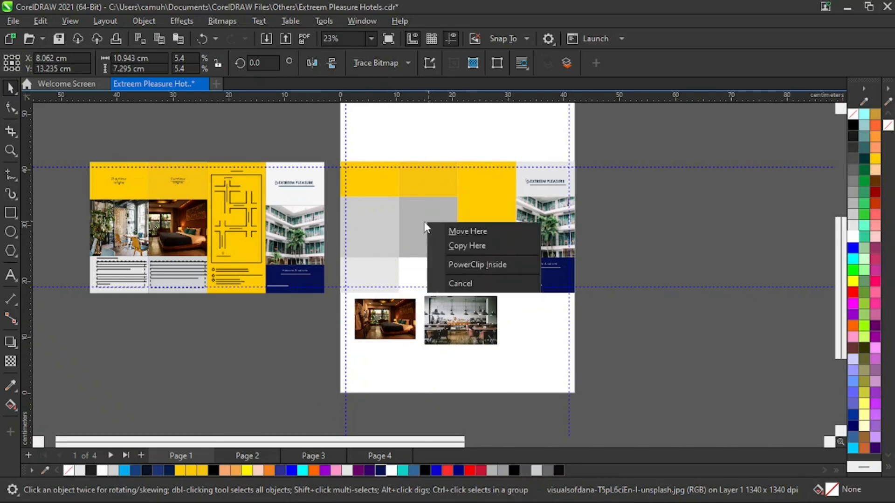
{"action": "left_click", "coordinate": [496, 266]}
{"action": "key", "text": "z"}
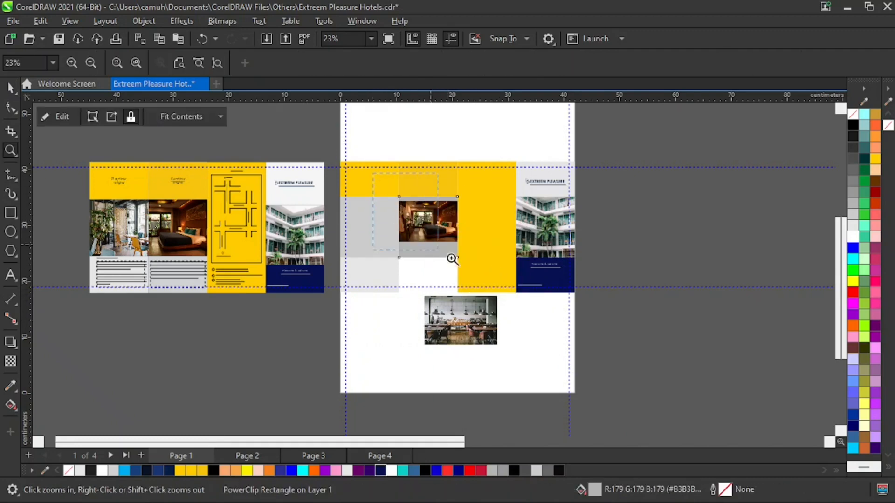
{"action": "left_click", "coordinate": [451, 259]}
{"action": "key", "text": "space"}
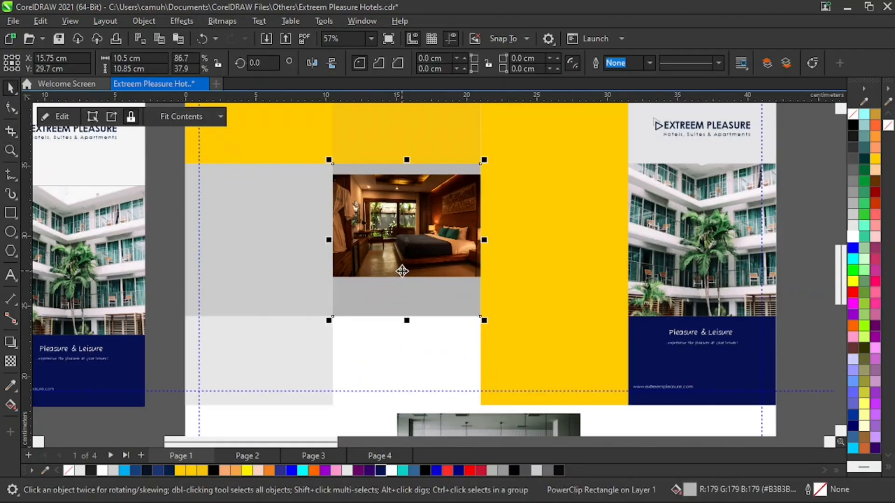
{"action": "left_click", "coordinate": [167, 235]}
{"action": "left_click", "coordinate": [449, 236]}
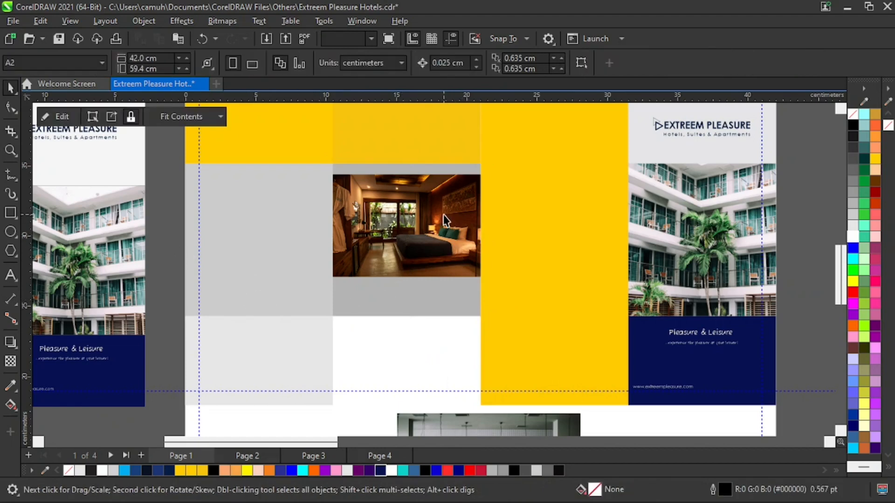
{"action": "left_click_drag", "start_coordinate": [432, 214], "coordinate": [451, 269]}
{"action": "key", "text": "ctrl+z"}
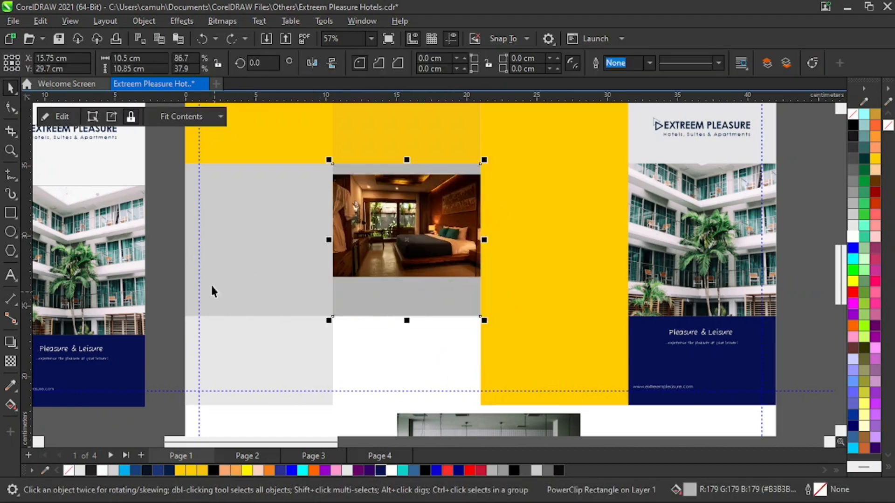
{"action": "left_click", "coordinate": [163, 215]}
{"action": "left_click", "coordinate": [62, 117]}
{"action": "left_click", "coordinate": [64, 116]}
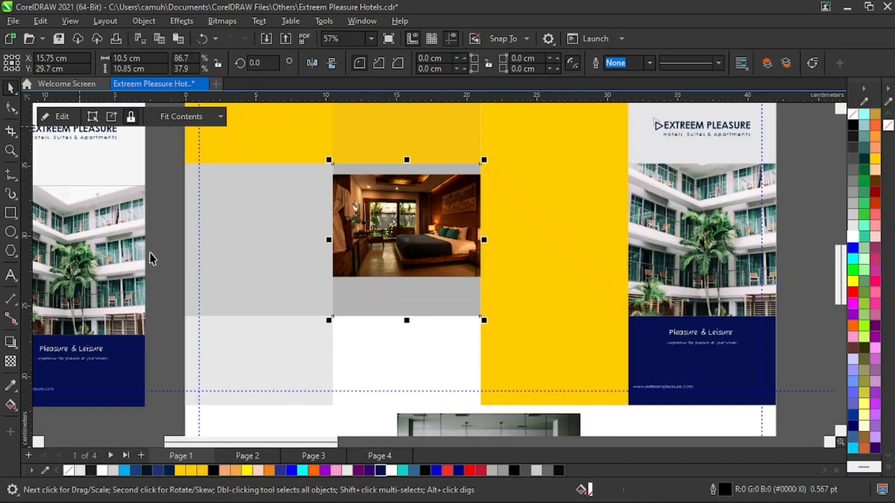
{"action": "left_click", "coordinate": [155, 274]}
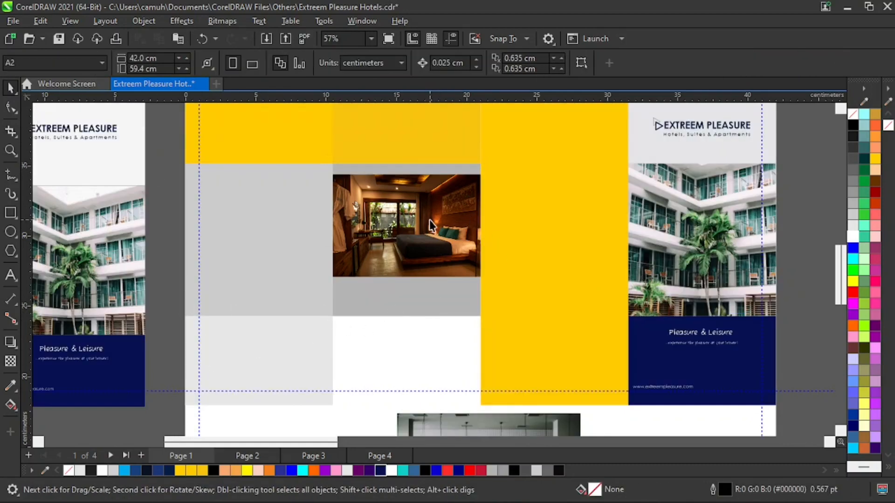
Enlarge the clipped bedroom photo to about 17.3 × 11.5 cm and shift it so the bed fills the second panel's frame.
{"action": "left_click", "coordinate": [415, 219]}
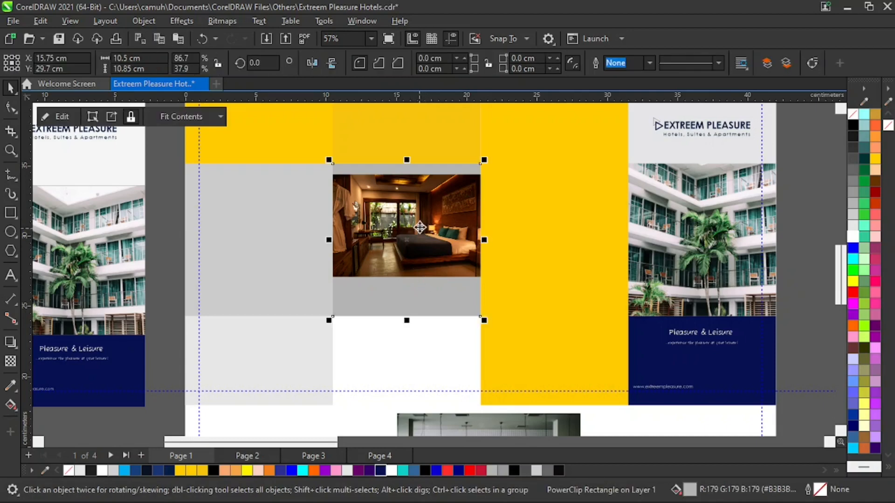
{"action": "double_click", "coordinate": [419, 224]}
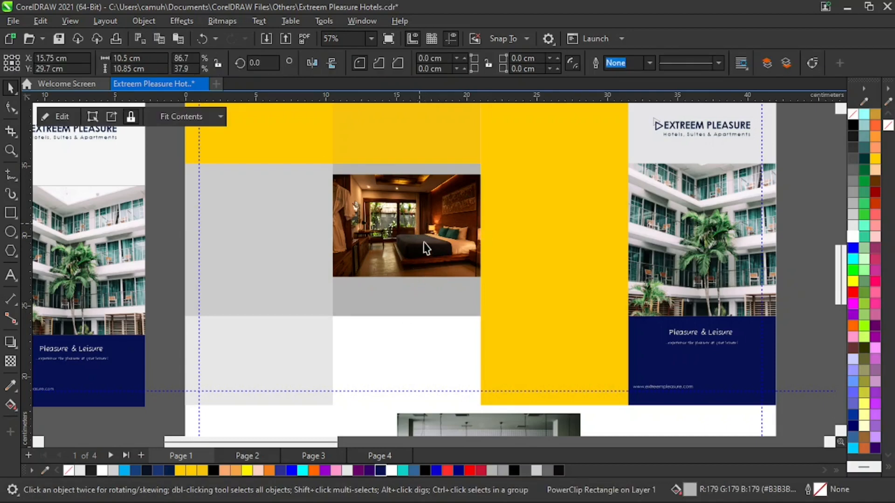
{"action": "left_click", "coordinate": [420, 236]}
{"action": "left_click", "coordinate": [431, 237]}
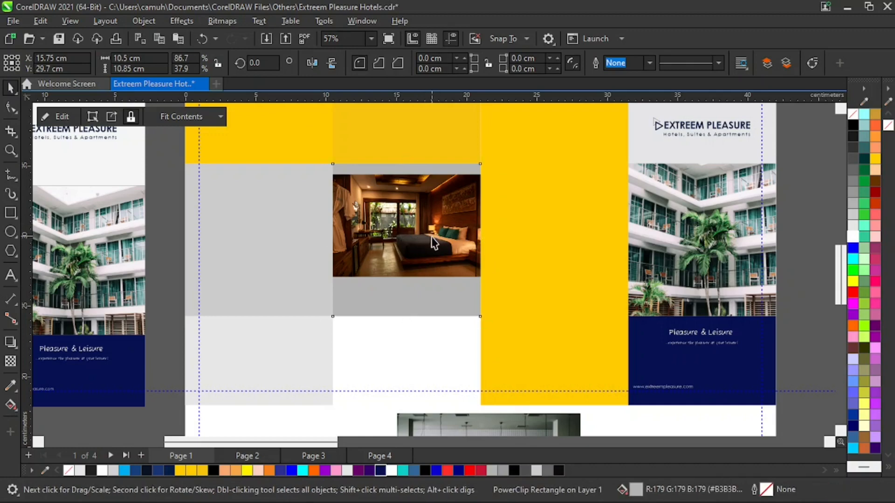
{"action": "left_click", "coordinate": [427, 224]}
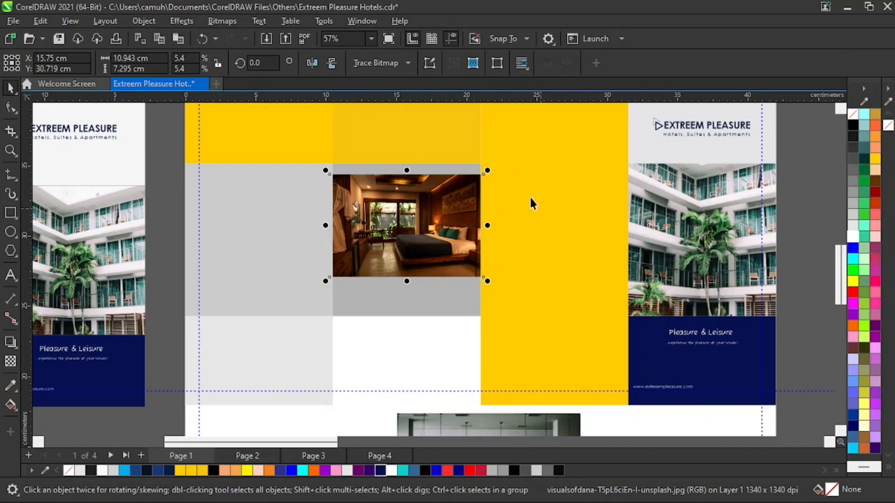
{"action": "left_click_drag", "start_coordinate": [490, 281], "coordinate": [515, 296]}
{"action": "left_click_drag", "start_coordinate": [325, 297], "coordinate": [283, 323]}
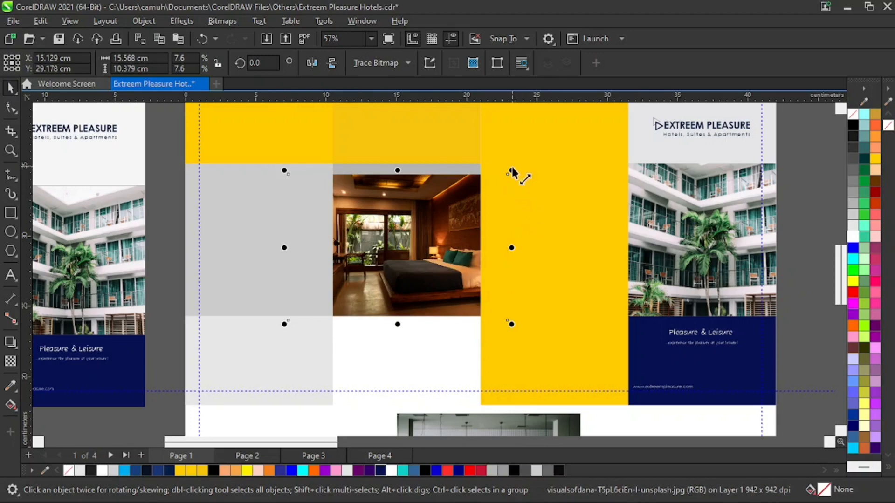
{"action": "left_click_drag", "start_coordinate": [516, 170], "coordinate": [541, 157]}
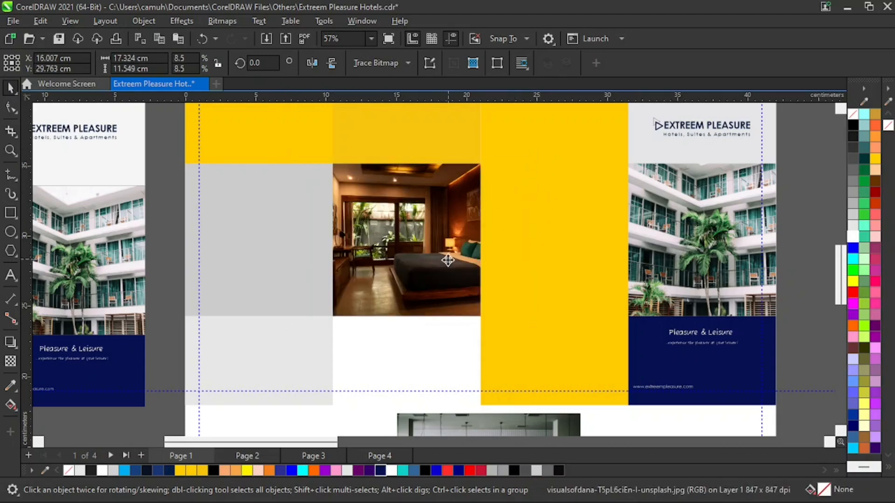
{"action": "left_click_drag", "start_coordinate": [449, 255], "coordinate": [432, 251]}
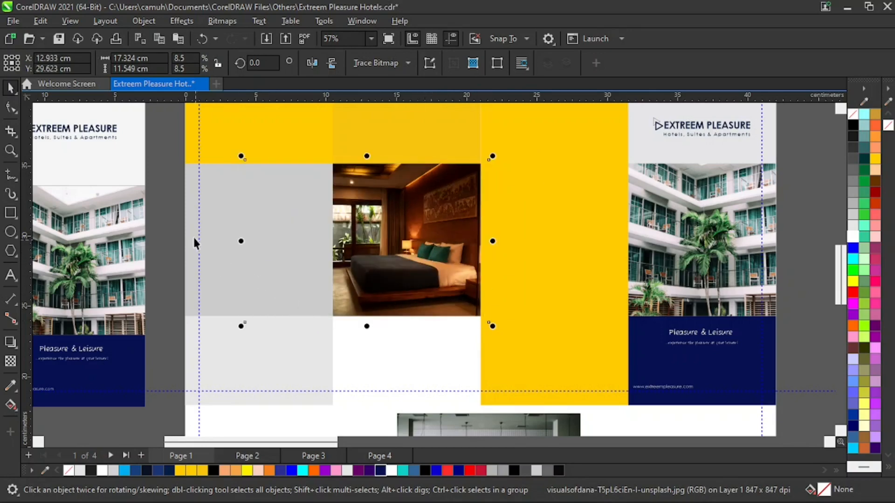
{"action": "left_click", "coordinate": [145, 208]}
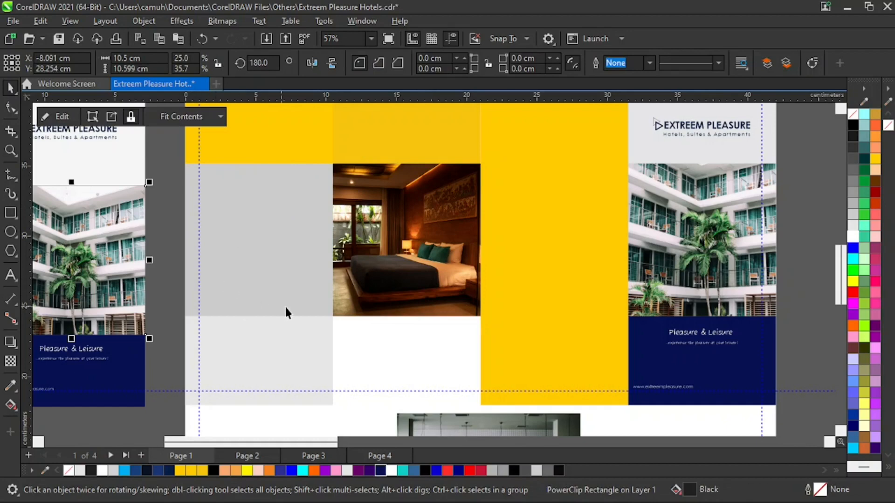
Shrink the restaurant photo to about 8.3 × 5.5 cm and PowerClip it inside the first panel's grey photo frame.
{"action": "scroll", "coordinate": [444, 219], "scroll_direction": "down", "scroll_amount": 4}
{"action": "left_click", "coordinate": [429, 329]}
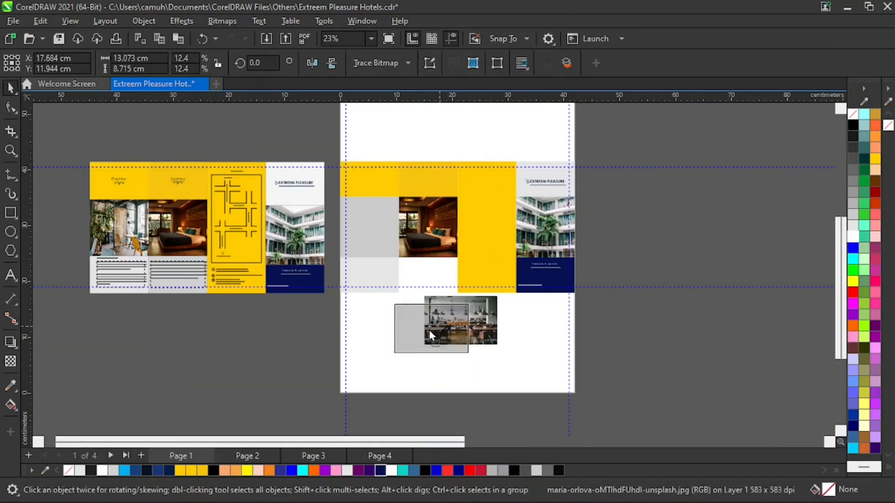
{"action": "left_click_drag", "start_coordinate": [429, 331], "coordinate": [426, 332]}
{"action": "left_click_drag", "start_coordinate": [468, 303], "coordinate": [366, 232]}
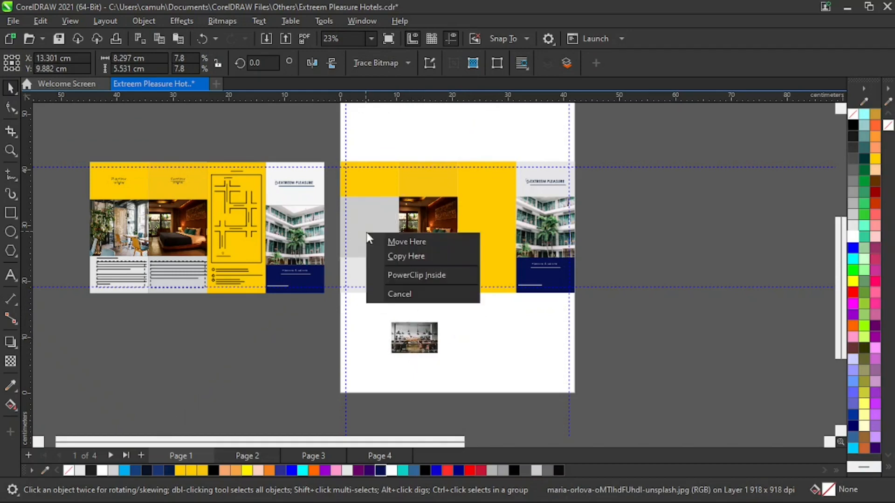
{"action": "left_click", "coordinate": [417, 274]}
{"action": "key", "text": "z"}
{"action": "left_click", "coordinate": [443, 281]}
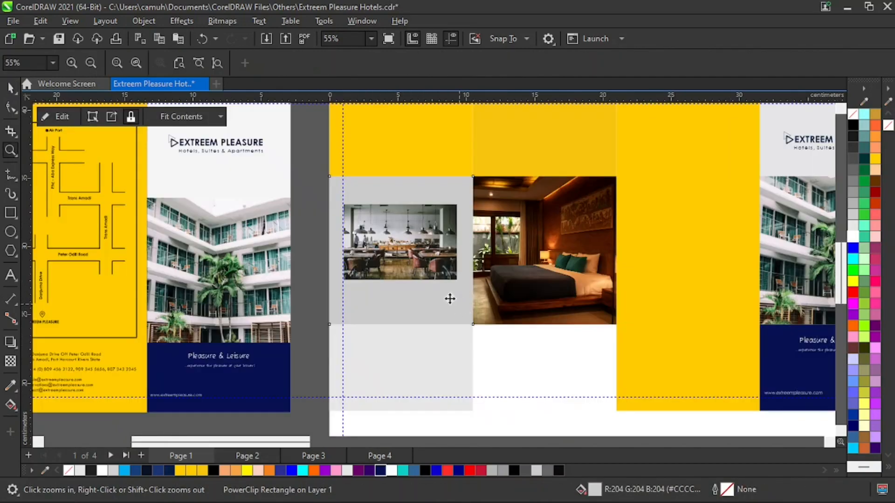
Enlarge and reposition the clipped restaurant photo until it fills the first panel's frame.
{"action": "key", "text": "space"}
{"action": "left_click", "coordinate": [419, 250]}
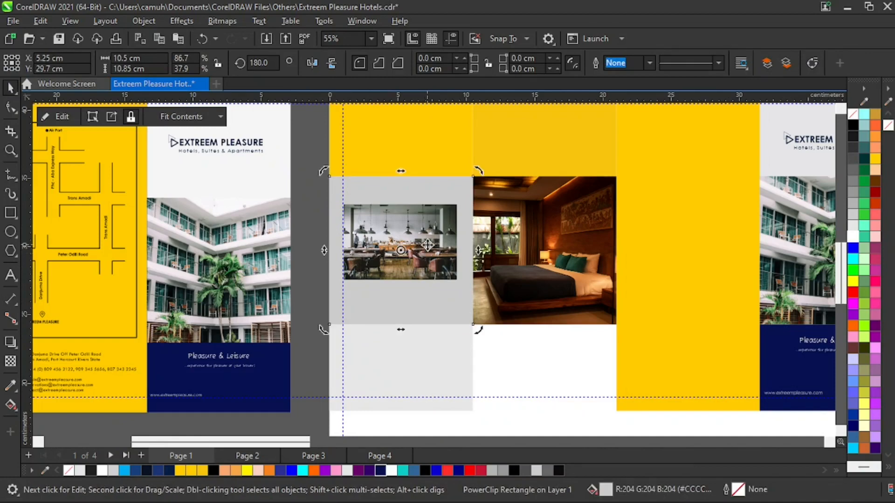
{"action": "left_click", "coordinate": [428, 245], "text": "alt"}
{"action": "left_click_drag", "start_coordinate": [459, 282], "coordinate": [515, 338]}
{"action": "left_click_drag", "start_coordinate": [339, 201], "coordinate": [290, 165]}
{"action": "left_click_drag", "start_coordinate": [515, 321], "coordinate": [539, 343]}
{"action": "left_click_drag", "start_coordinate": [437, 288], "coordinate": [422, 267]}
{"action": "key", "text": "Escape"}
{"action": "key", "text": "z"}
{"action": "right_click", "coordinate": [432, 320]}
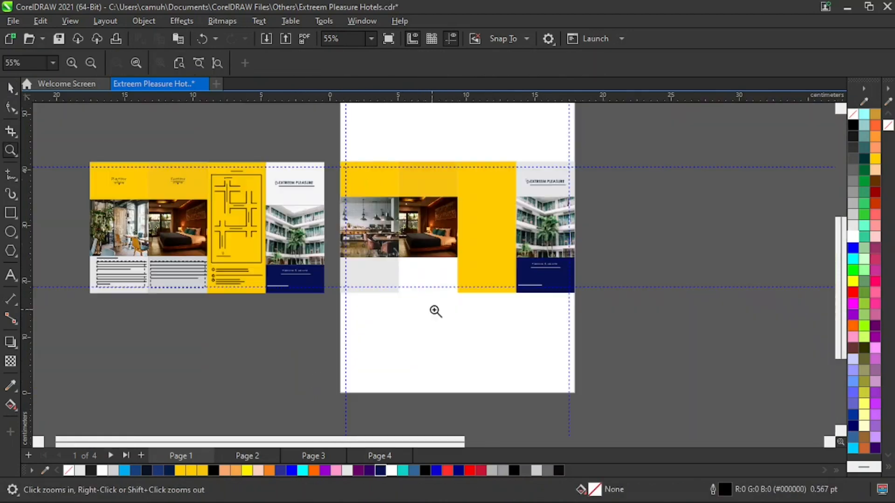
{"action": "key", "text": "space"}
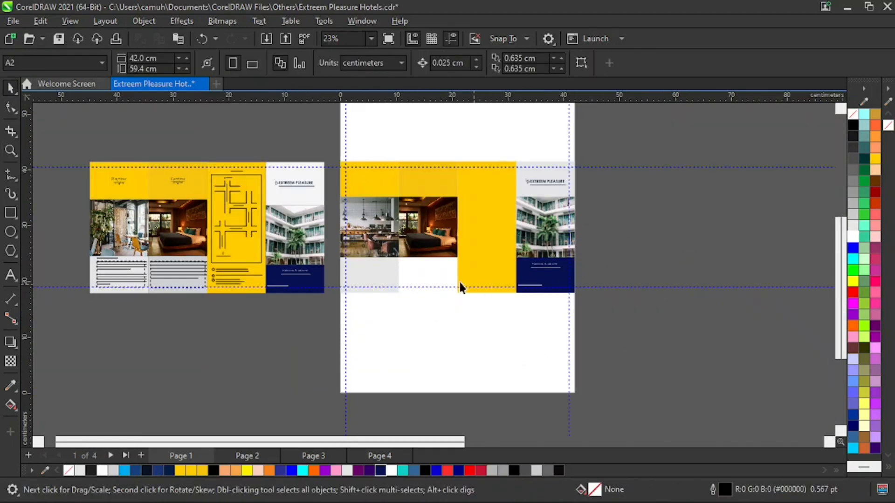
Examine the heading and paragraph text below the first photo of the reference brochure.
{"action": "key", "text": "z"}
{"action": "left_click_drag", "start_coordinate": [74, 137], "coordinate": [608, 344]}
{"action": "key", "text": "space"}
{"action": "key", "text": "z"}
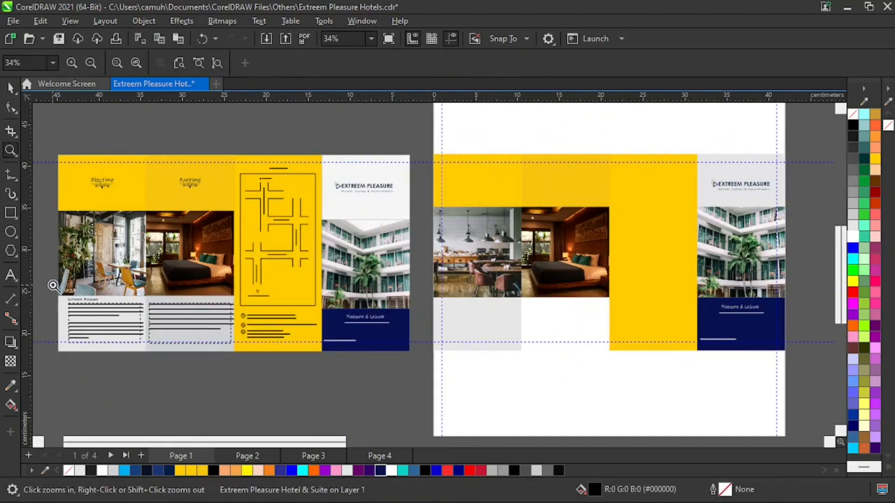
{"action": "left_click_drag", "start_coordinate": [50, 279], "coordinate": [176, 345]}
{"action": "right_click", "coordinate": [333, 221]}
{"action": "left_click", "coordinate": [484, 334]}
{"action": "key", "text": "space"}
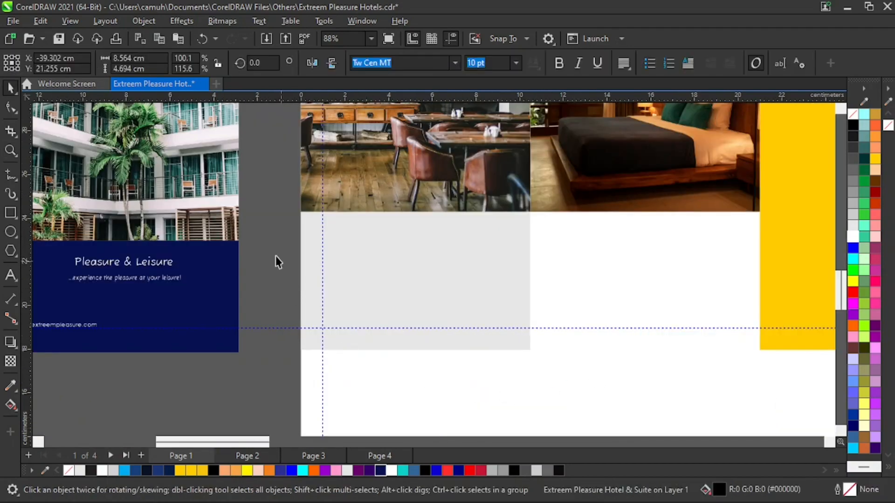
{"action": "left_click", "coordinate": [11, 274]}
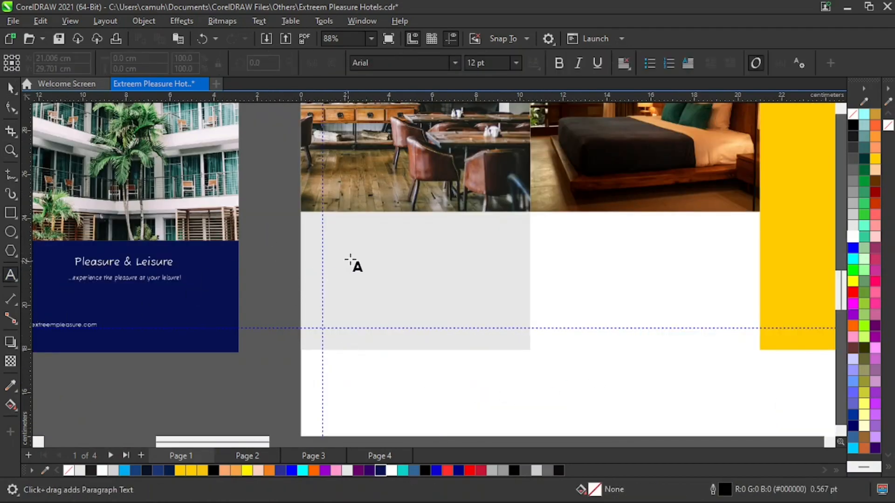
{"action": "left_click", "coordinate": [340, 226]}
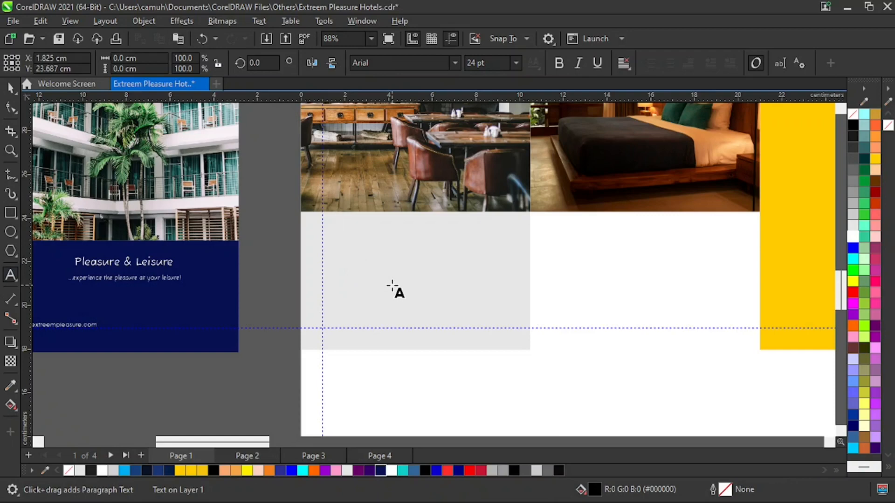
{"action": "type", "text": "Ex"}
{"action": "key", "text": "ctrl+space"}
{"action": "key", "text": "z"}
{"action": "key", "text": "F4"}
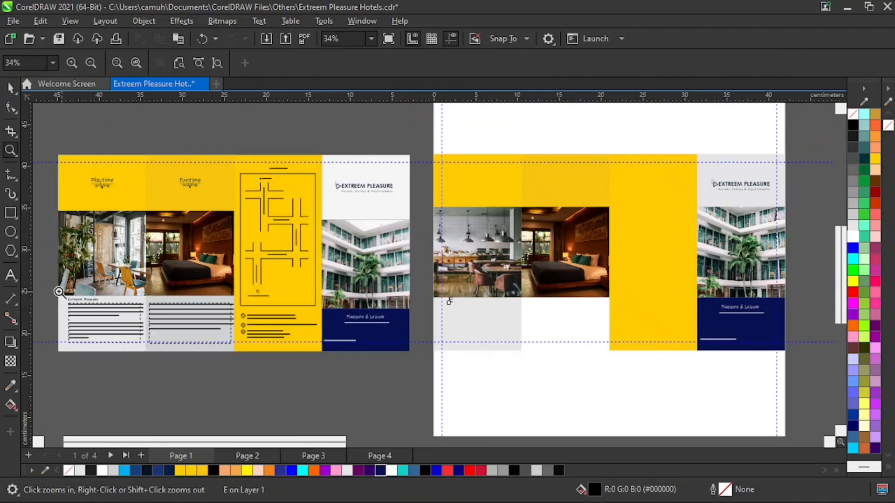
{"action": "left_click_drag", "start_coordinate": [59, 292], "coordinate": [112, 303]}
{"action": "right_click", "coordinate": [402, 327]}
{"action": "left_click_drag", "start_coordinate": [405, 271], "coordinate": [513, 324]}
{"action": "key", "text": "space"}
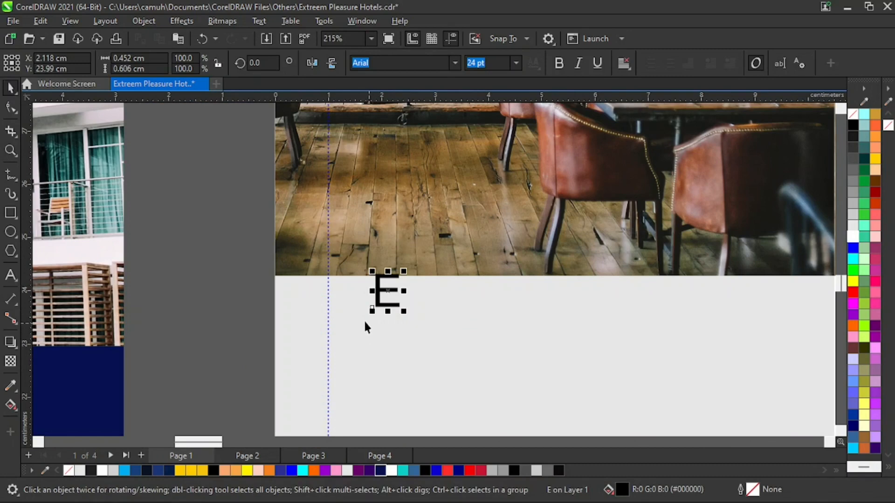
{"action": "key", "text": "Delete"}
Add the heading "Extreem Pleasure" in the light grey area just below the restaurant photo.
{"action": "left_click", "coordinate": [10, 276]}
{"action": "left_click", "coordinate": [378, 315]}
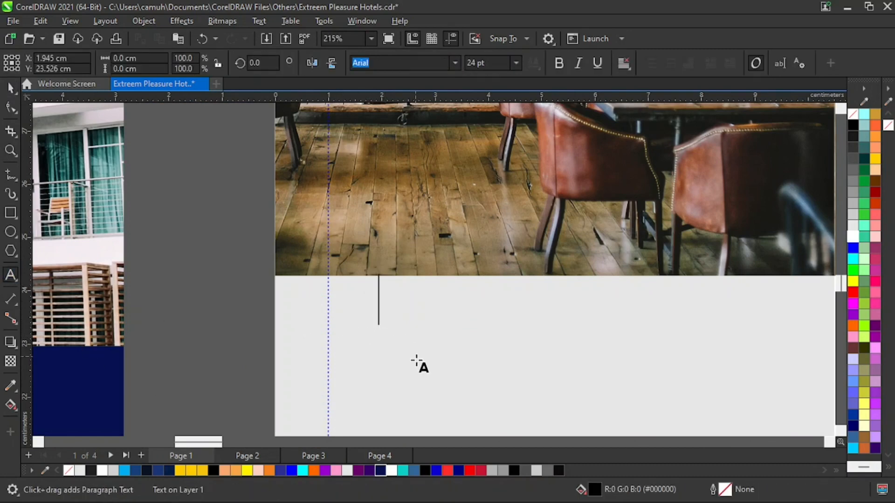
{"action": "type", "text": "E"}
{"action": "key", "text": "Escape"}
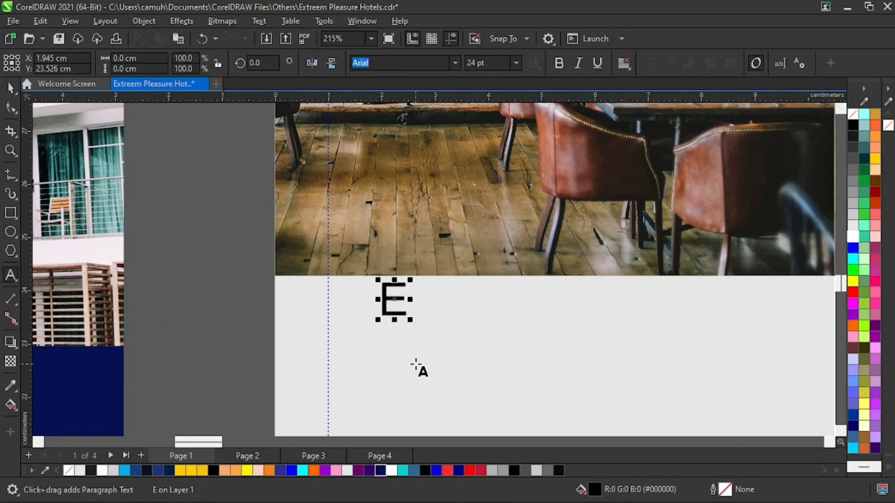
{"action": "type", "text": "xtreem "}
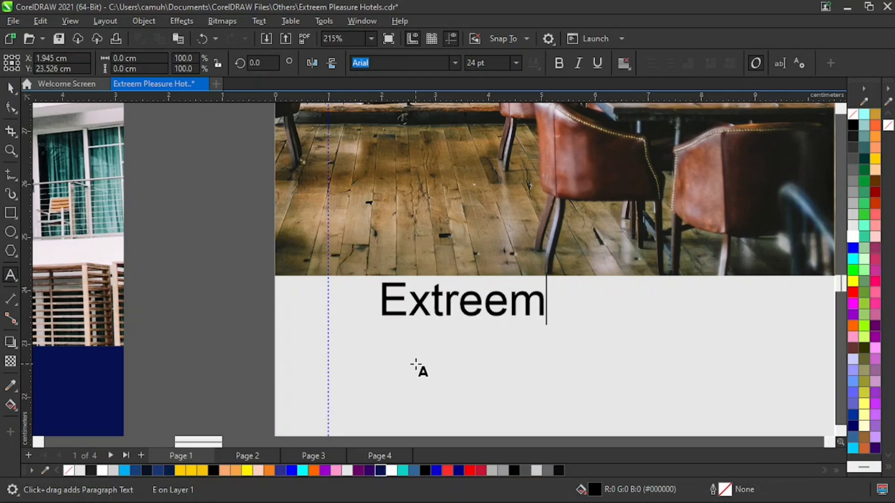
{"action": "type", "text": "Pleasure"}
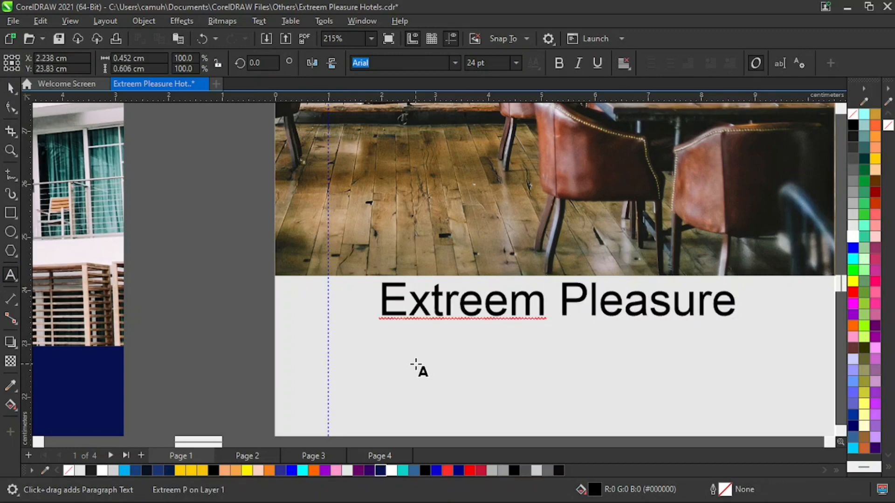
{"action": "key", "text": "ctrl+space"}
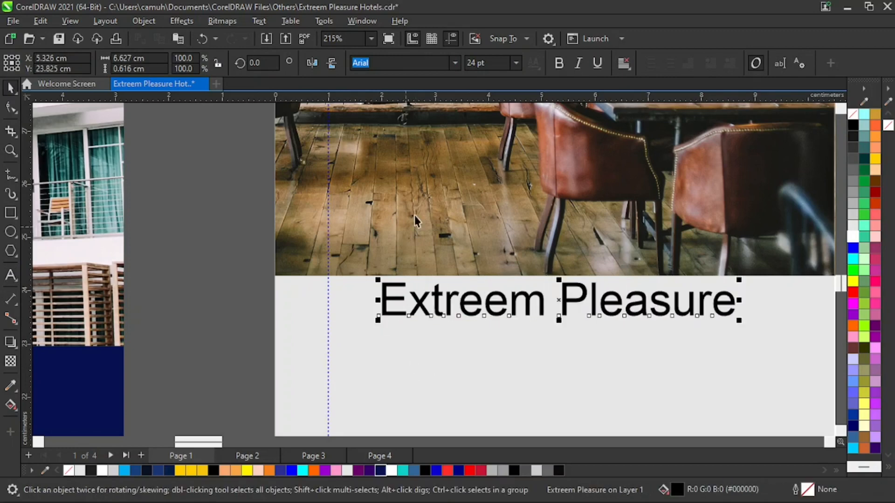
Set the "Extreem Pleasure" heading's font to Fuzzy Bubbles.
{"action": "left_click", "coordinate": [454, 63]}
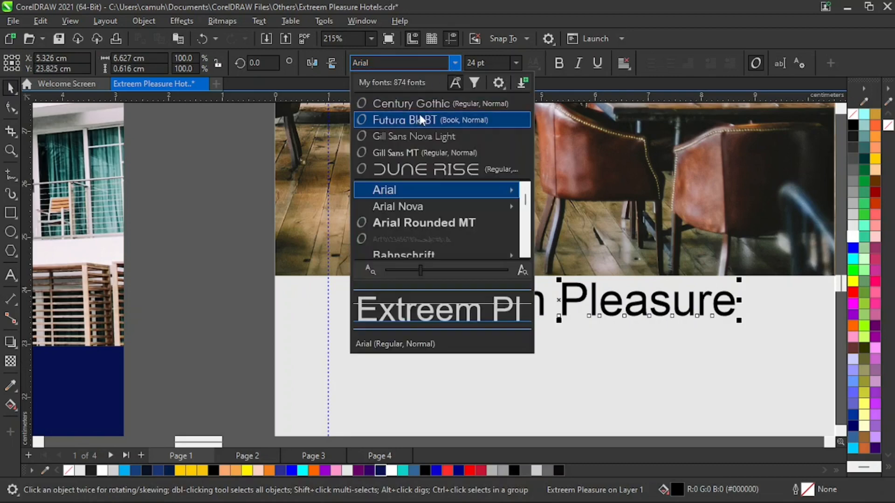
{"action": "left_click", "coordinate": [415, 69]}
{"action": "type", "text": "fu"}
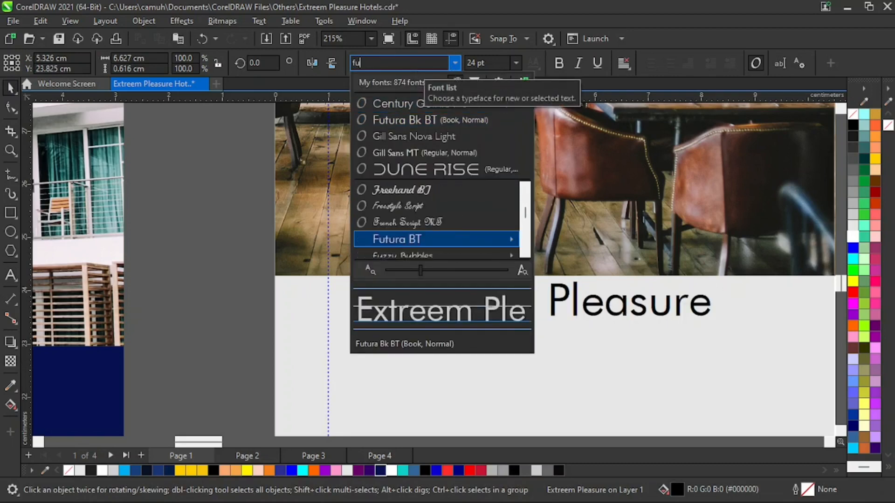
{"action": "type", "text": "zz"}
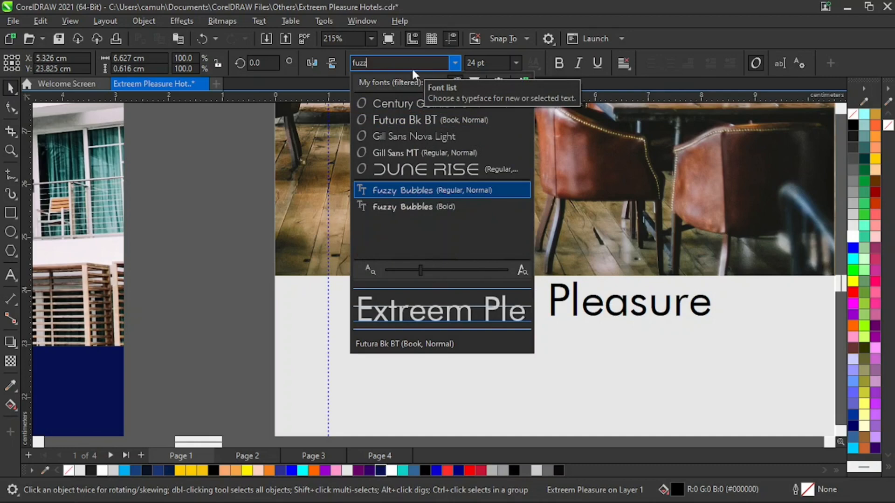
{"action": "left_click", "coordinate": [469, 189]}
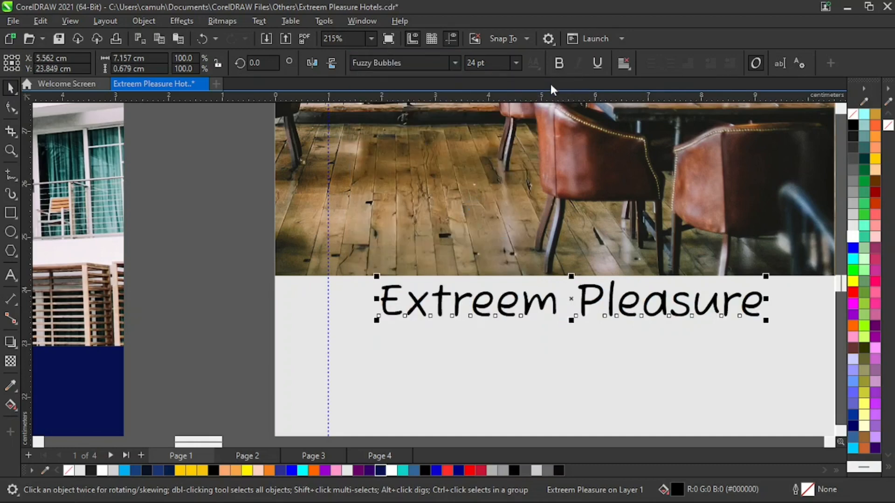
Reduce the heading to 12 pt in regular weight and move it closer to the first panel's left margin guide.
{"action": "left_click", "coordinate": [559, 62]}
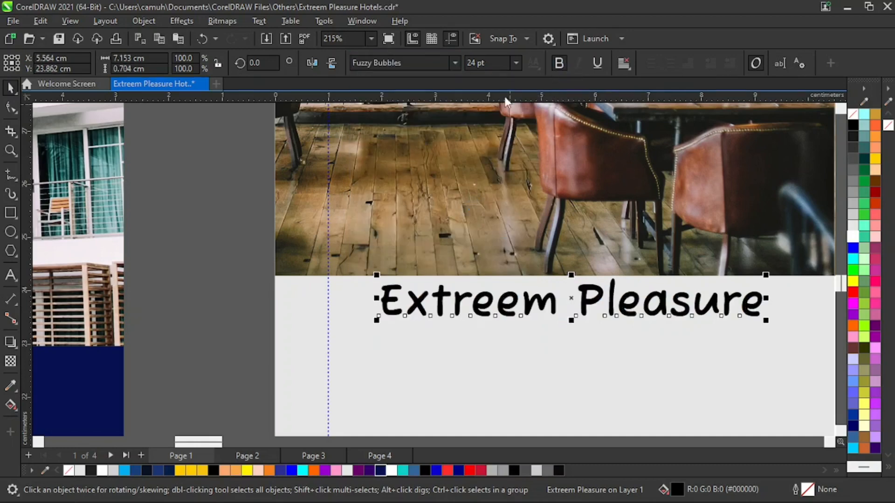
{"action": "left_click", "coordinate": [516, 62]}
{"action": "left_click", "coordinate": [482, 157]}
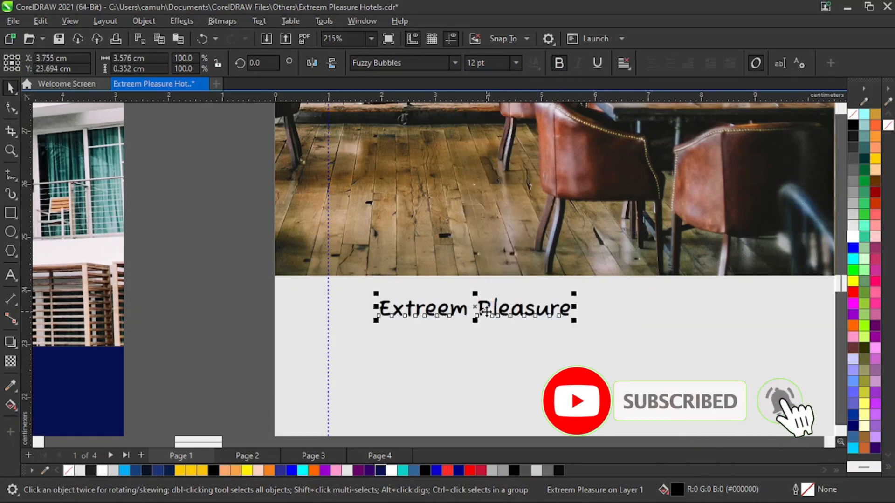
{"action": "left_click_drag", "start_coordinate": [465, 307], "coordinate": [446, 310]}
{"action": "left_click", "coordinate": [558, 63]}
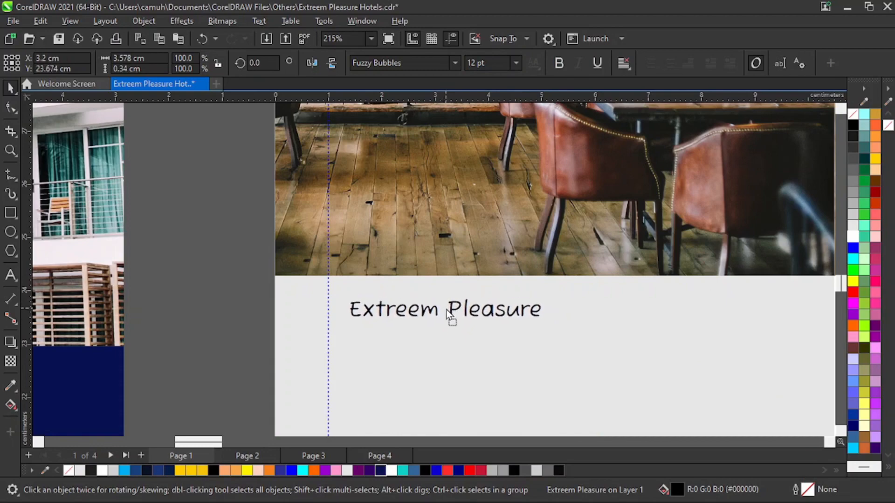
Copy the reference's first body paragraph into the first panel and place it directly under the heading at the left margin guide.
{"action": "key", "text": "z"}
{"action": "key", "text": "F4"}
{"action": "key", "text": "space"}
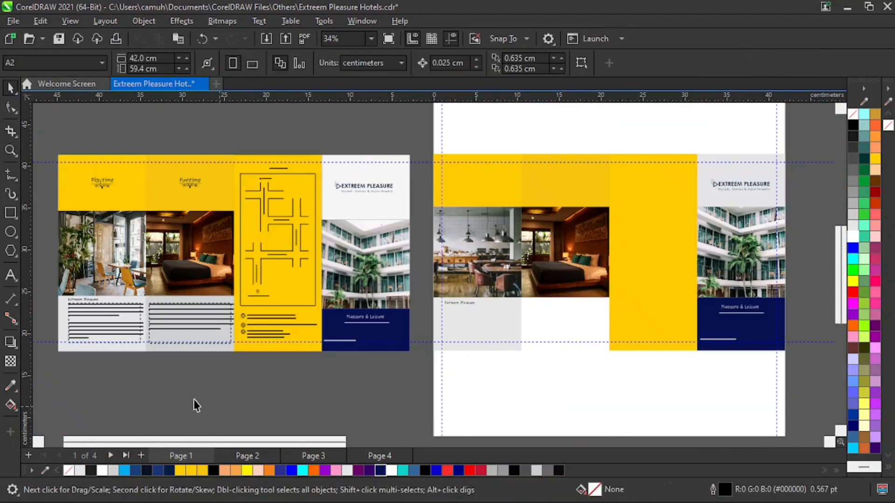
{"action": "left_click_drag", "start_coordinate": [121, 341], "coordinate": [498, 337]}
{"action": "key", "text": "z"}
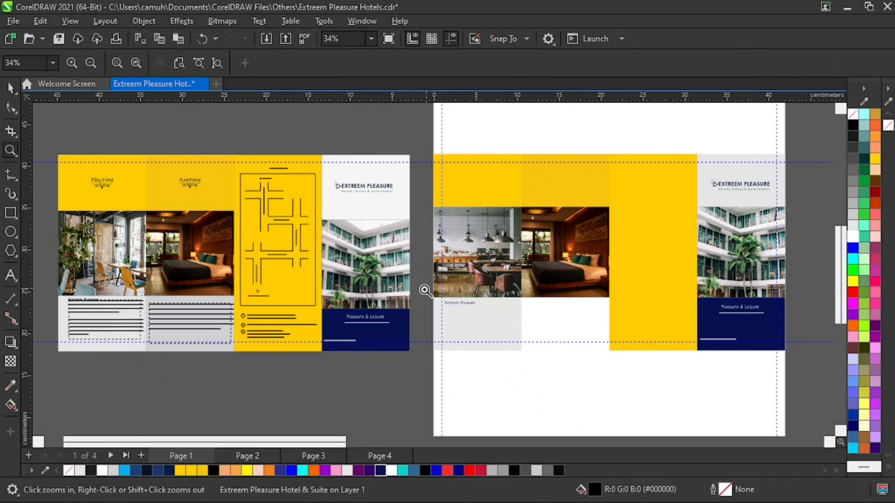
{"action": "key", "text": "space"}
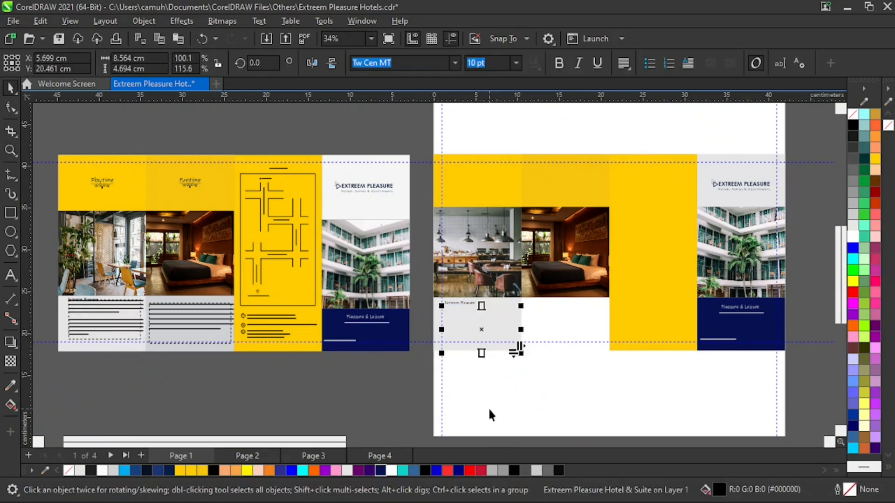
{"action": "key", "text": "space"}
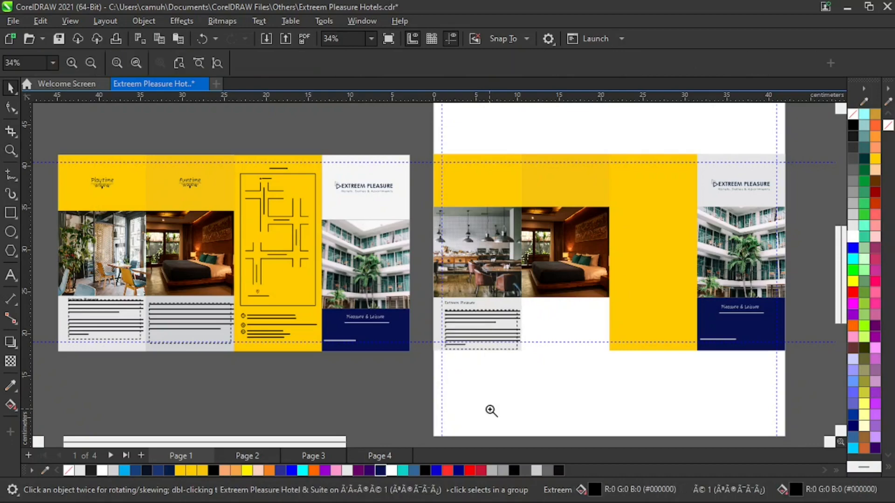
{"action": "left_click_drag", "start_coordinate": [422, 283], "coordinate": [552, 371]}
{"action": "key", "text": "space"}
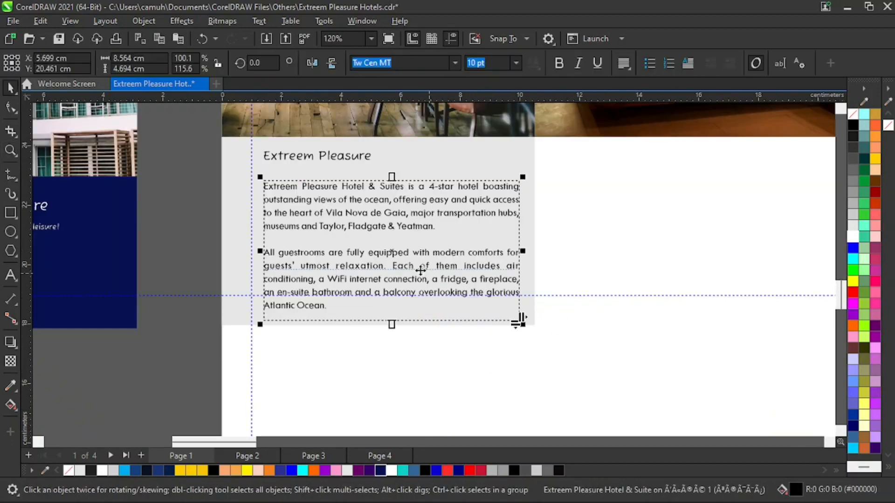
{"action": "left_click_drag", "start_coordinate": [402, 256], "coordinate": [393, 240]}
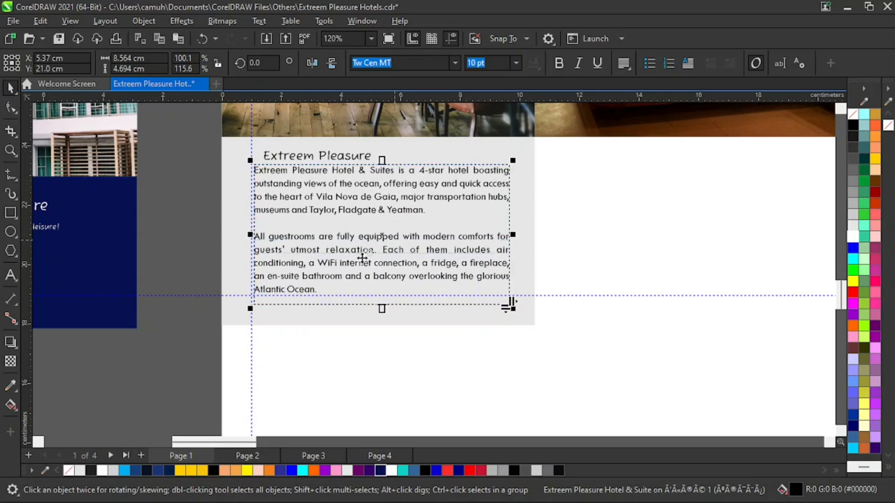
Add the sample artistic text ";klvlk" in the blank area below the first panel.
{"action": "left_click", "coordinate": [11, 274]}
{"action": "left_click", "coordinate": [299, 379]}
{"action": "type", "text": ";klvlk"}
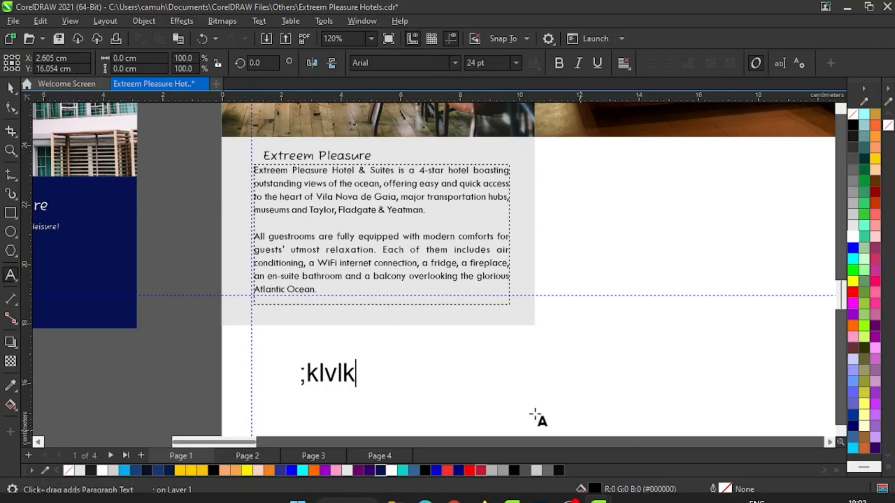
Create a paragraph text frame about 7.1 × 3 cm below the panels with sample text beginning "Extreem pleasure hotels and suites".
{"action": "left_click_drag", "start_coordinate": [486, 348], "coordinate": [698, 410]}
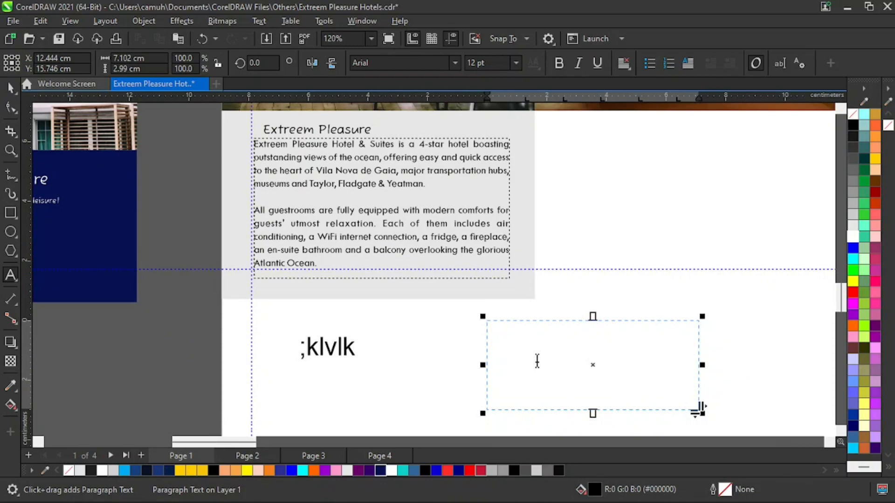
{"action": "type", "text": "Extreem pleasure ho"}
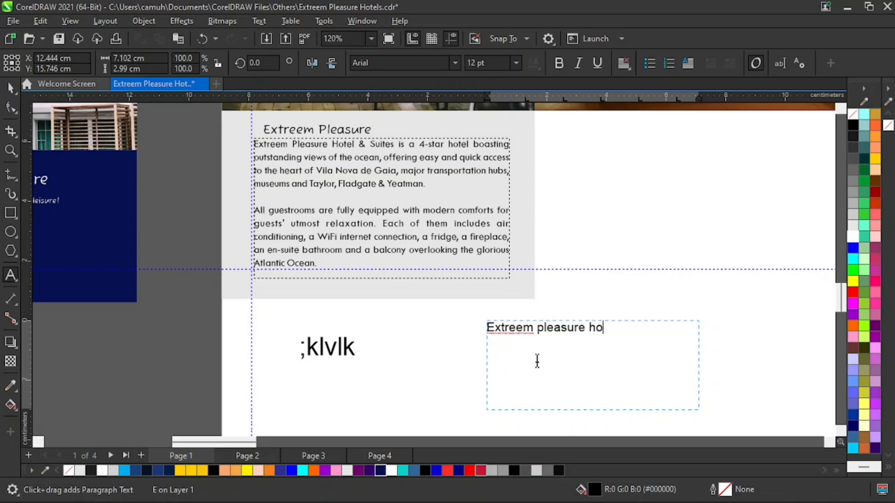
{"action": "key", "text": "BackSpace"}
{"action": "key", "text": "BackSpace"}
{"action": "key", "text": "BackSpace"}
{"action": "key", "text": "BackSpace"}
{"action": "key", "text": "BackSpace"}
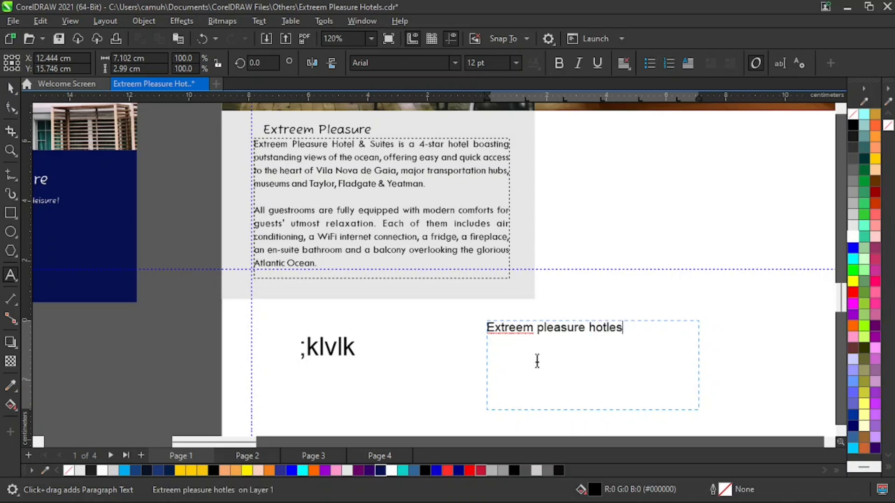
{"action": "type", "text": "els and suit"}
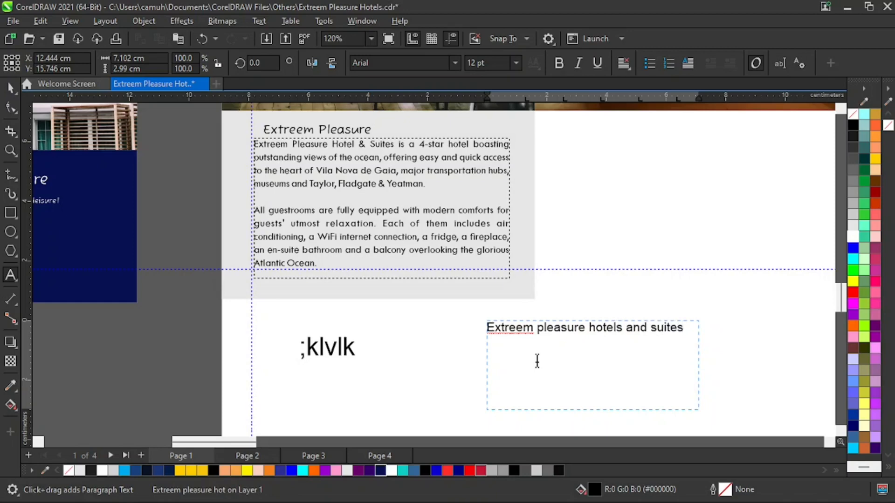
{"action": "type", "text": "eskhkh"}
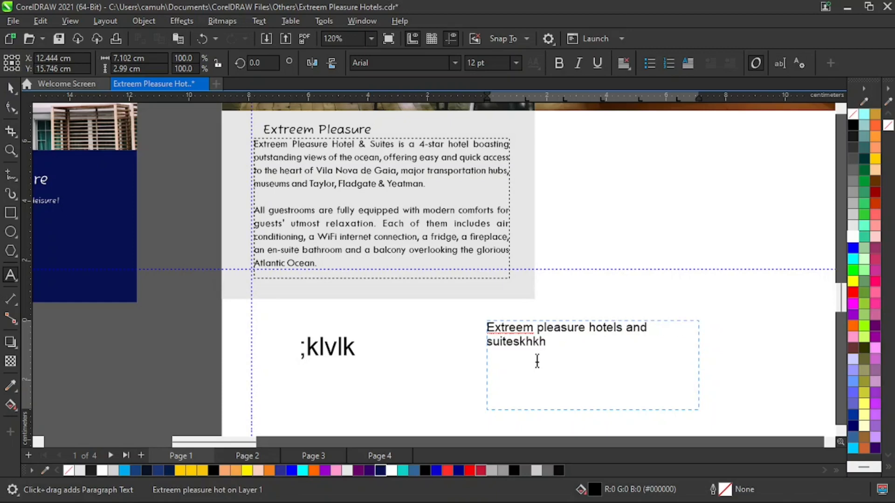
{"action": "type", "text": "hkjshfkhsk djhskdjfhf"}
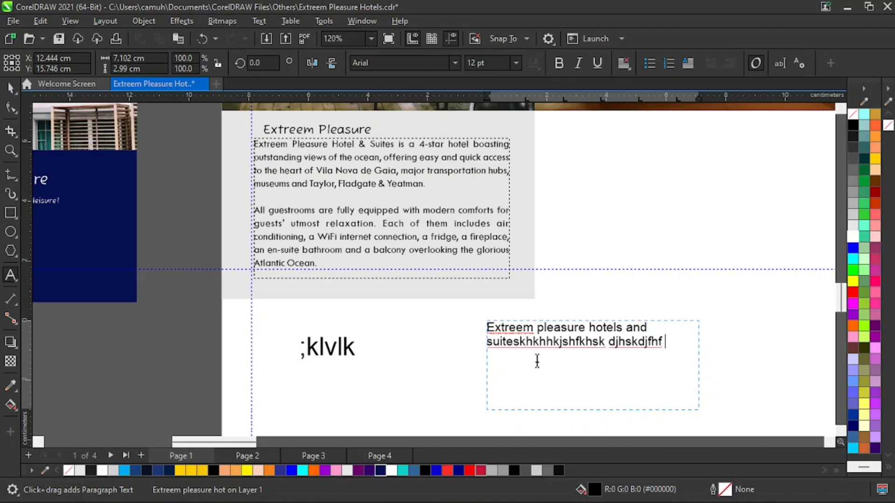
{"action": "key", "text": "ctrl+space"}
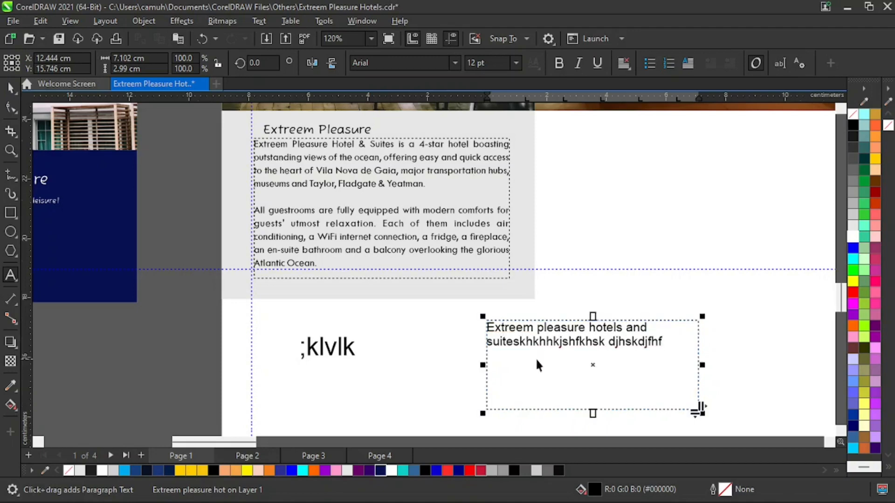
Try Full Justify and Right alignment on the sample paragraph, and delete the sample paragraph.
{"action": "left_click", "coordinate": [630, 62]}
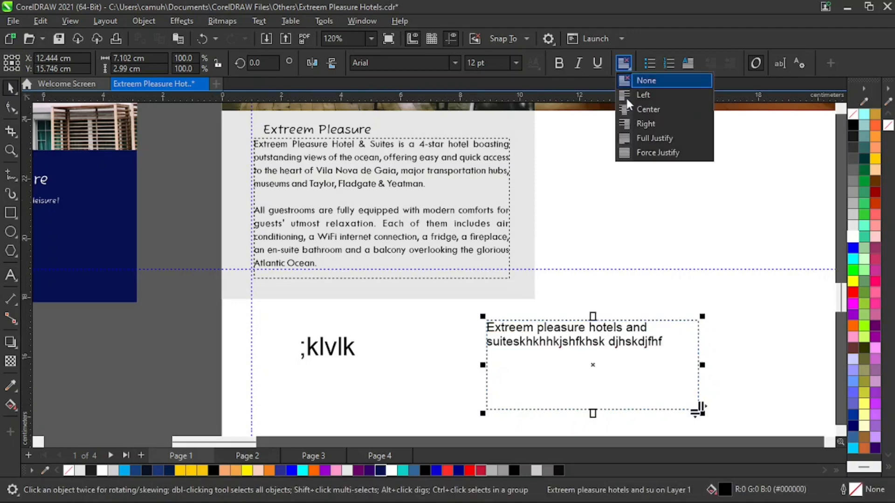
{"action": "left_click", "coordinate": [660, 136]}
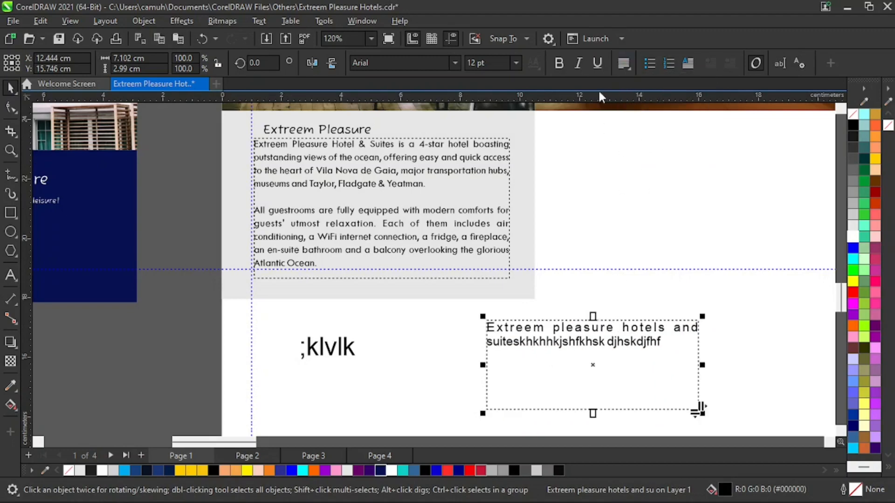
{"action": "left_click", "coordinate": [622, 64]}
{"action": "left_click", "coordinate": [647, 118]}
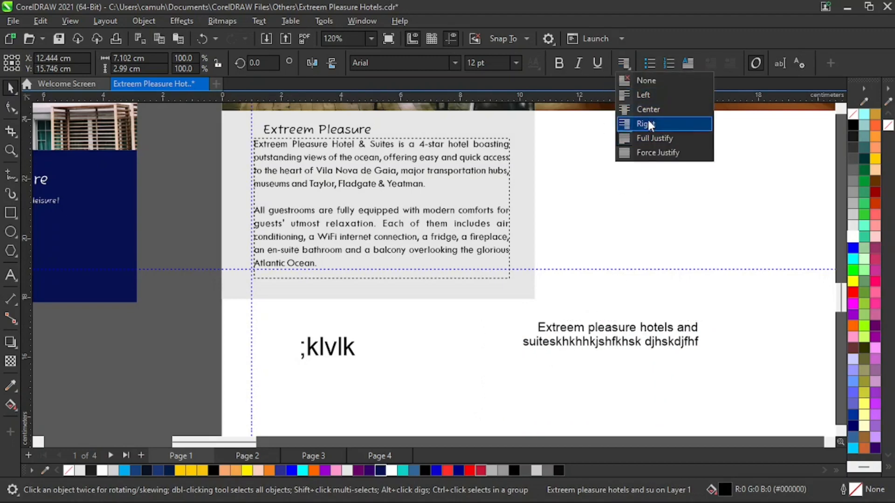
{"action": "left_click", "coordinate": [630, 63]}
{"action": "left_click", "coordinate": [647, 135]}
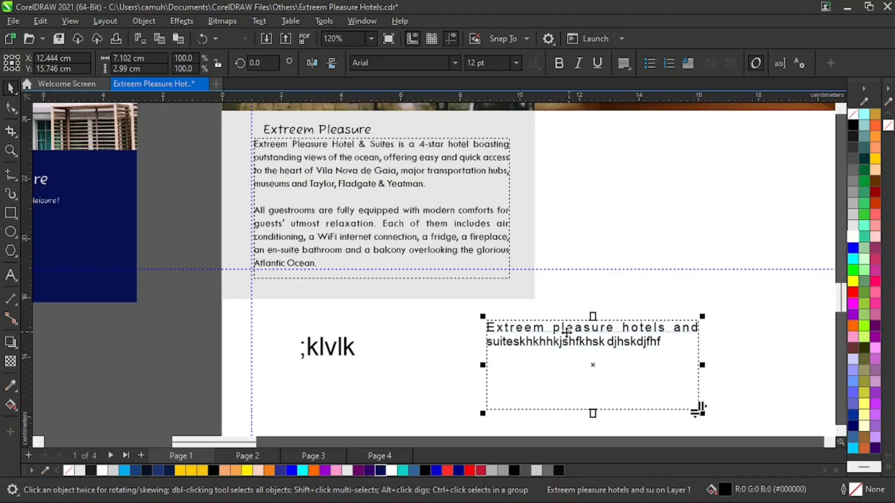
{"action": "key", "text": "Delete"}
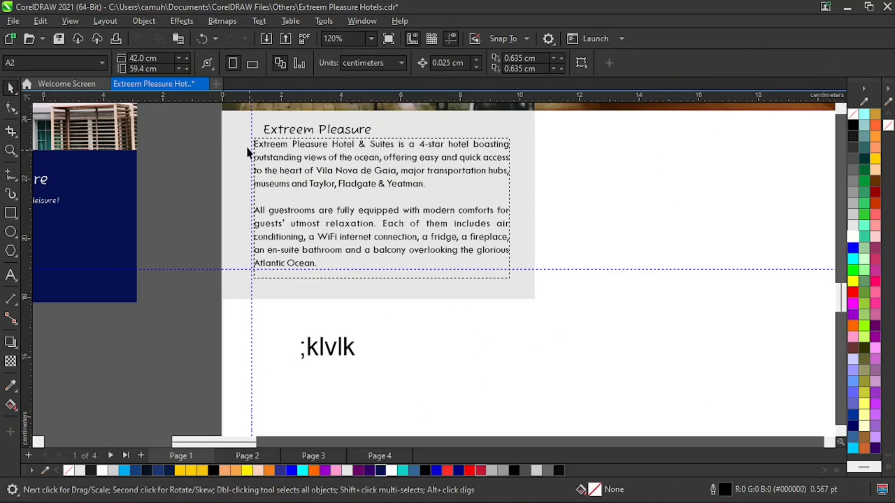
Shift the first panel's heading and body paragraph up towards the photo, keeping the paragraph near the left margin guide.
{"action": "left_click", "coordinate": [321, 134]}
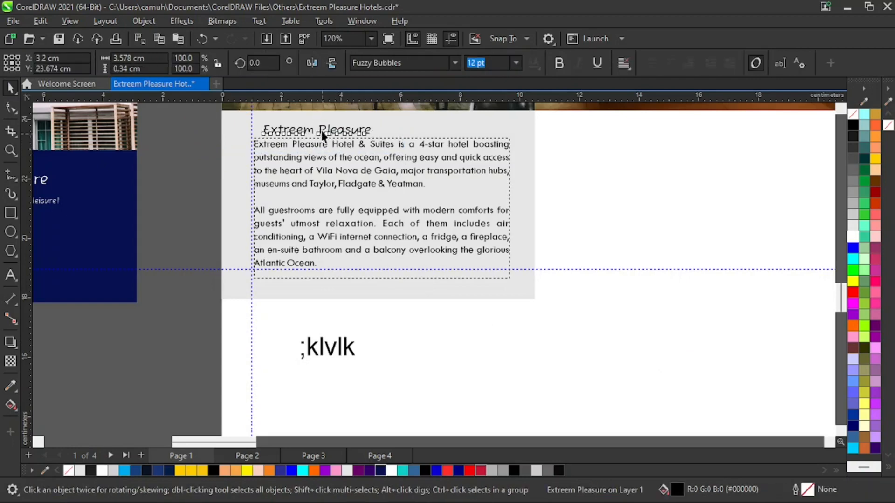
{"action": "left_click_drag", "start_coordinate": [320, 131], "coordinate": [327, 145]}
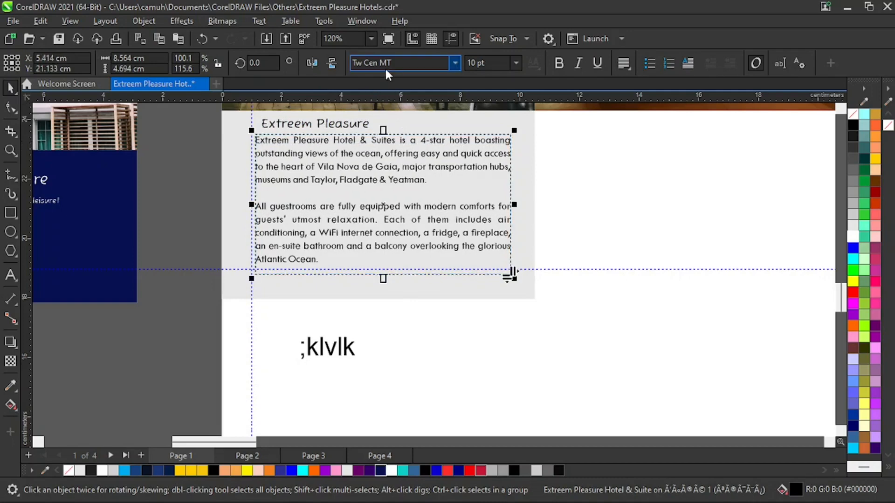
{"action": "left_click_drag", "start_coordinate": [197, 163], "coordinate": [386, 109]}
{"action": "key", "text": "Up"}
{"action": "key", "text": "Up"}
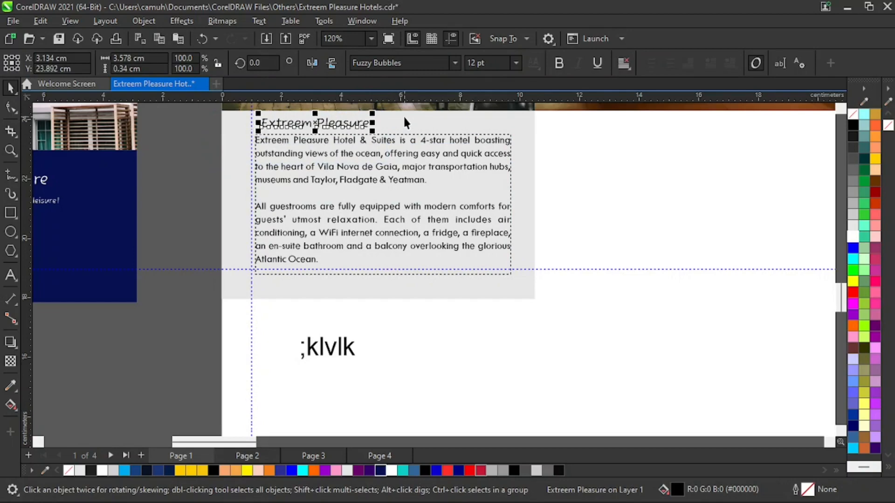
Delete the sample text ";klvlk" below the first panel.
{"action": "key", "text": "z"}
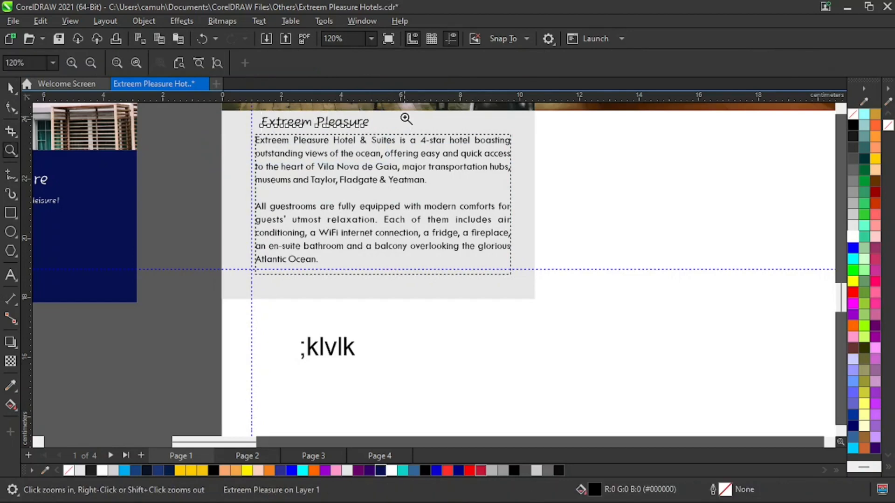
{"action": "key", "text": "F4"}
{"action": "key", "text": "space"}
{"action": "left_click_drag", "start_coordinate": [440, 409], "coordinate": [512, 349]}
{"action": "key", "text": "Delete"}
Copy the reference's second body paragraph into the second panel and position it just below the bedroom photo.
{"action": "left_click", "coordinate": [196, 321]}
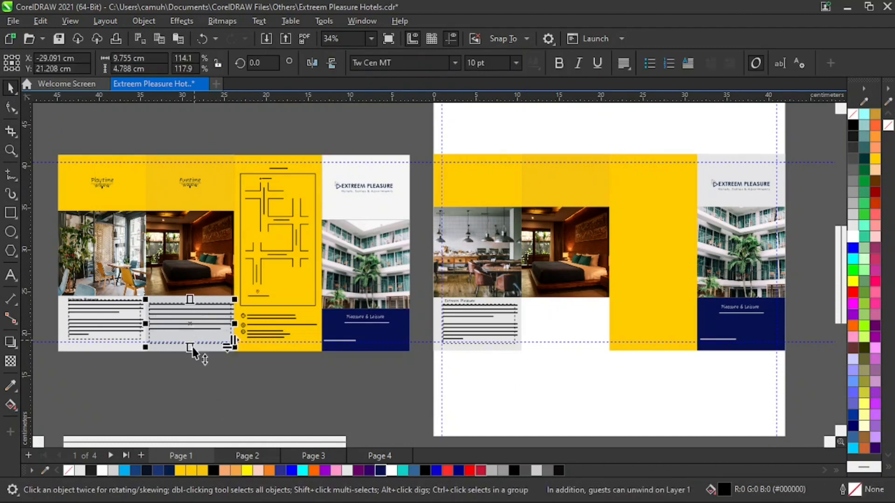
{"action": "left_click_drag", "start_coordinate": [184, 315], "coordinate": [552, 315]}
{"action": "key", "text": "z"}
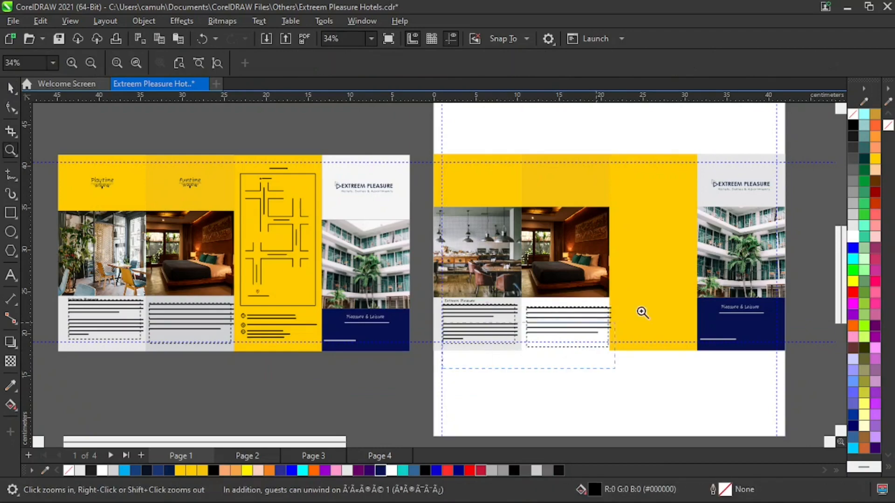
{"action": "left_click", "coordinate": [642, 312]}
{"action": "key", "text": "space"}
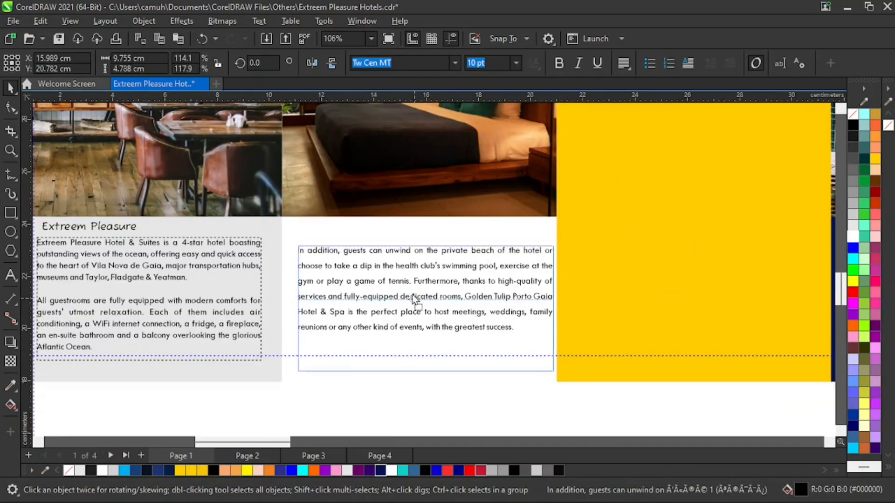
{"action": "left_click_drag", "start_coordinate": [413, 297], "coordinate": [407, 286]}
{"action": "key", "text": "space"}
{"action": "right_click", "coordinate": [327, 397]}
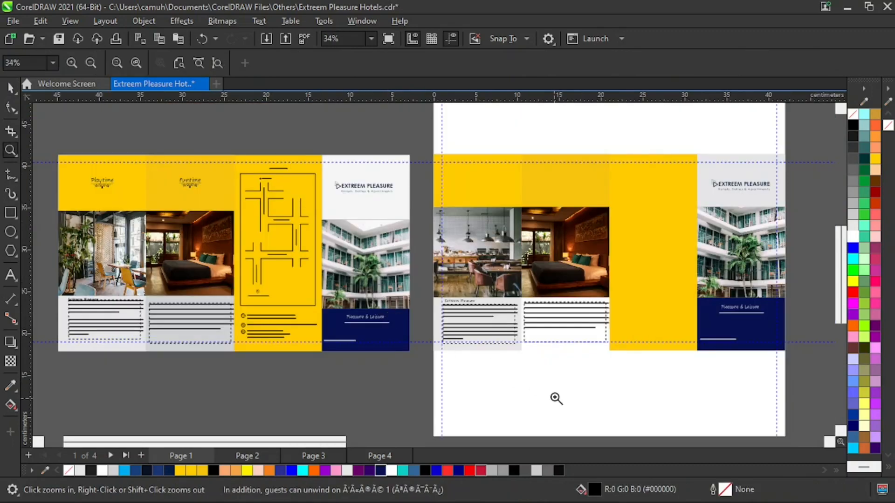
{"action": "key", "text": "space"}
{"action": "left_click", "coordinate": [551, 402]}
{"action": "key", "text": "space"}
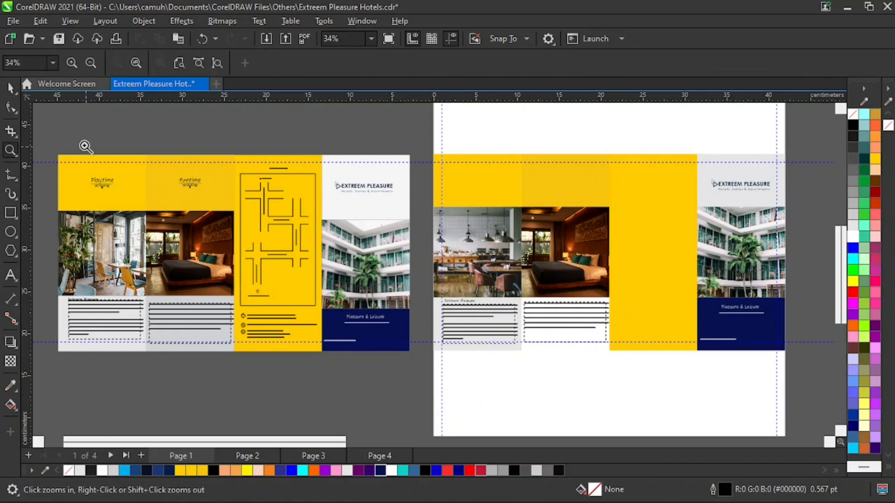
Examine the headings above the reference's first two photos and the matching empty yellow areas of the new panels.
{"action": "left_click_drag", "start_coordinate": [85, 146], "coordinate": [293, 231]}
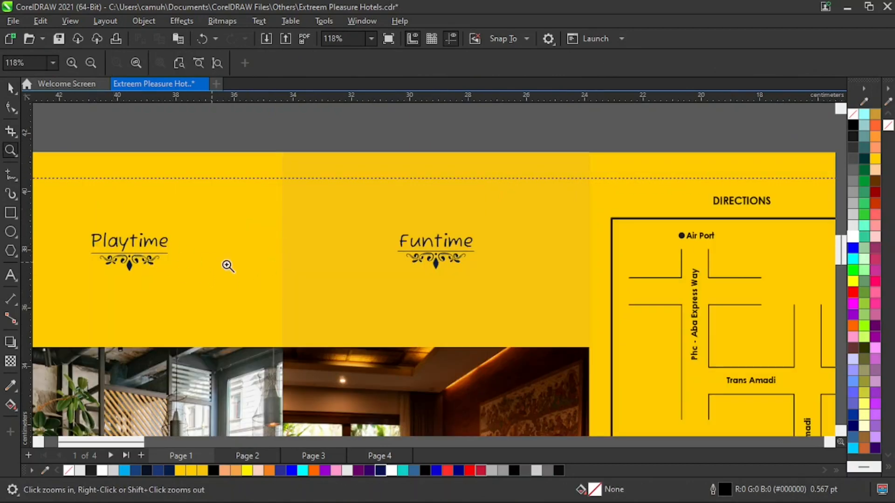
{"action": "key", "text": "F4"}
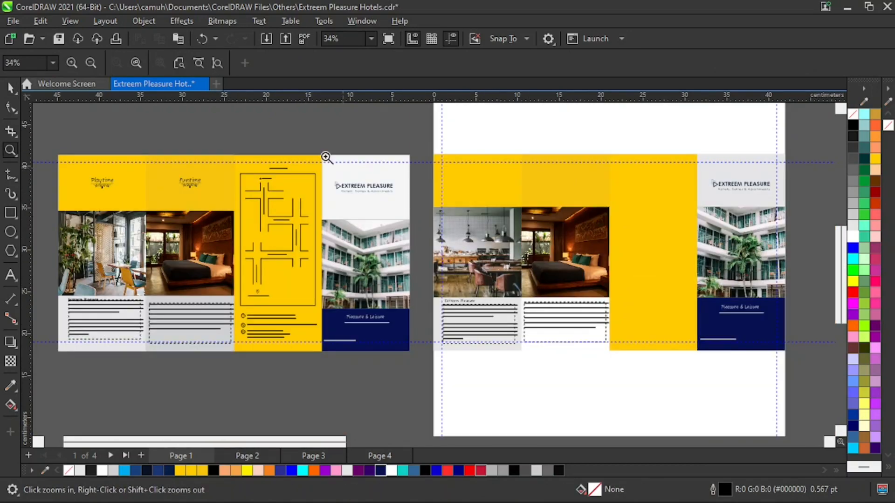
{"action": "left_click", "coordinate": [487, 210]}
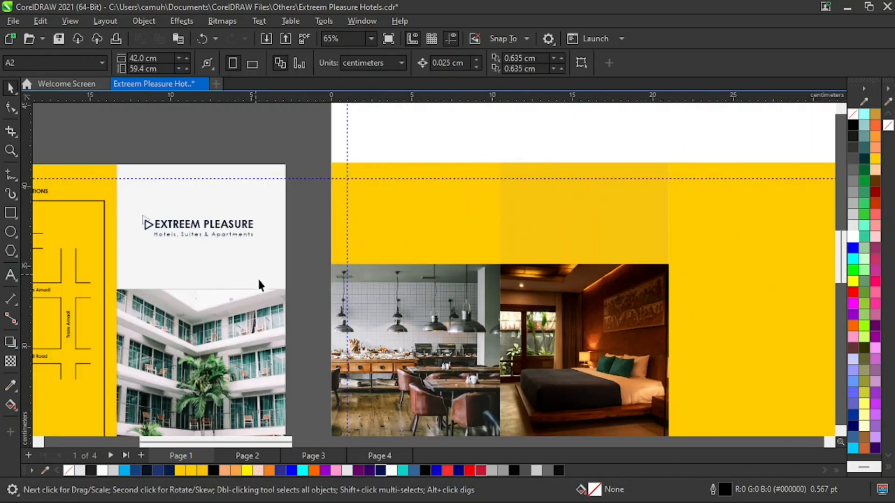
{"action": "key", "text": "z"}
{"action": "key", "text": "F4"}
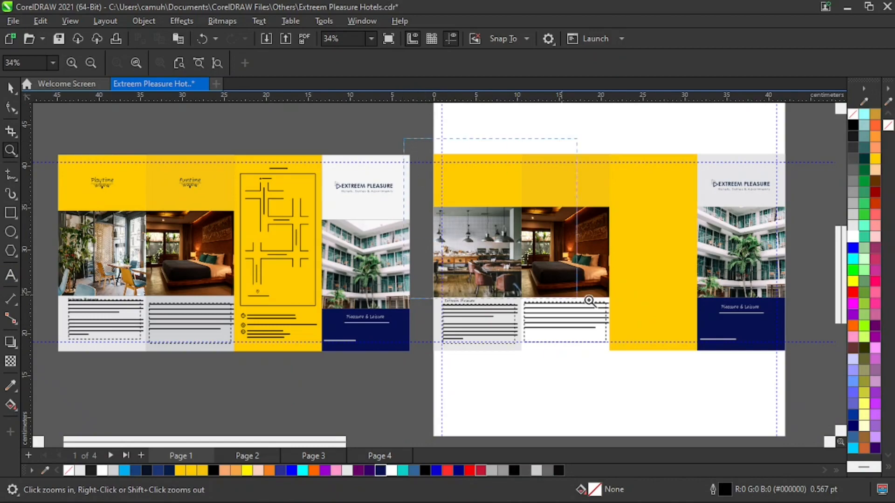
{"action": "left_click", "coordinate": [539, 217]}
{"action": "left_click", "coordinate": [316, 348]}
{"action": "right_click", "coordinate": [316, 347]}
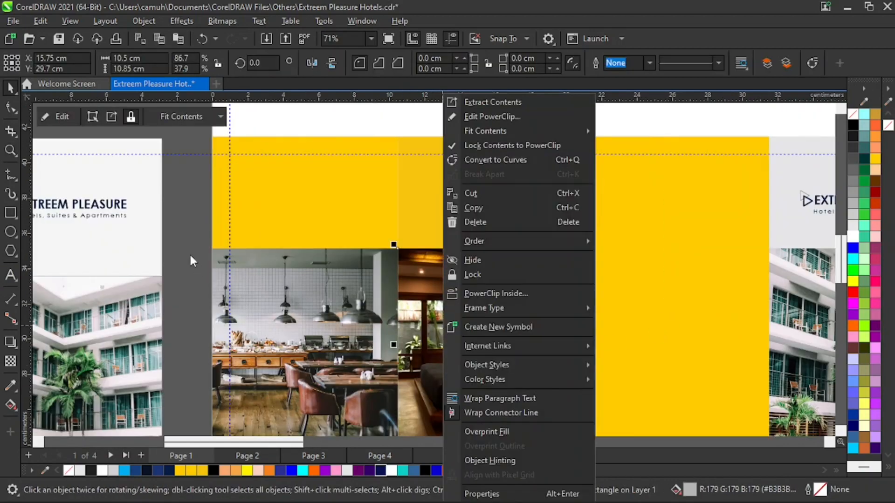
{"action": "key", "text": "Escape"}
{"action": "key", "text": "z"}
{"action": "key", "text": "F4"}
{"action": "left_click", "coordinate": [537, 367]}
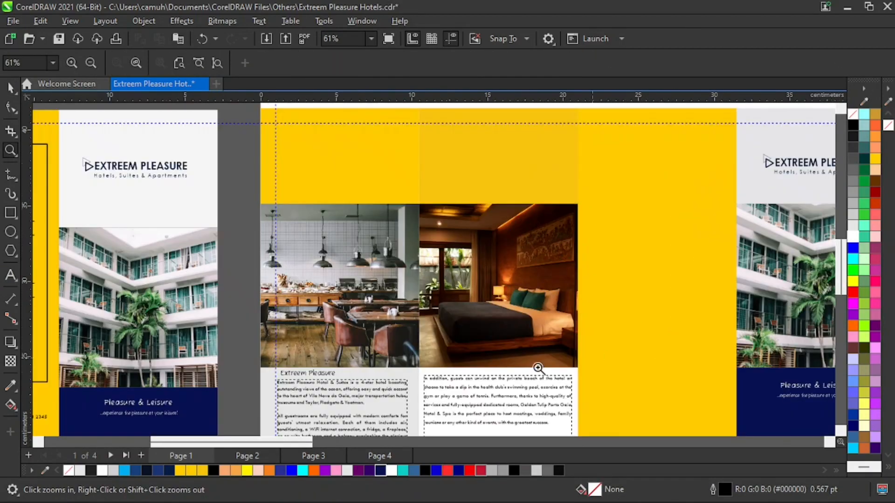
Copy the "Extreem Pleasure" heading into the yellow area above the first panel's restaurant photo.
{"action": "key", "text": "space"}
{"action": "left_click", "coordinate": [304, 373]}
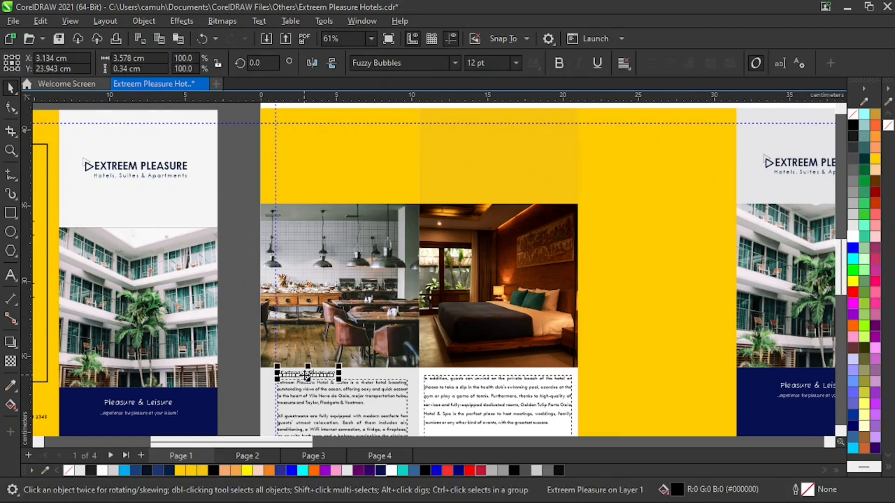
{"action": "mouse_move", "coordinate": [311, 373]}
{"action": "left_mouse_down"}
{"action": "mouse_move", "coordinate": [345, 246]}
{"action": "mouse_move", "coordinate": [339, 164]}
{"action": "left_mouse_up"}
{"action": "right_click", "coordinate": [340, 164]}
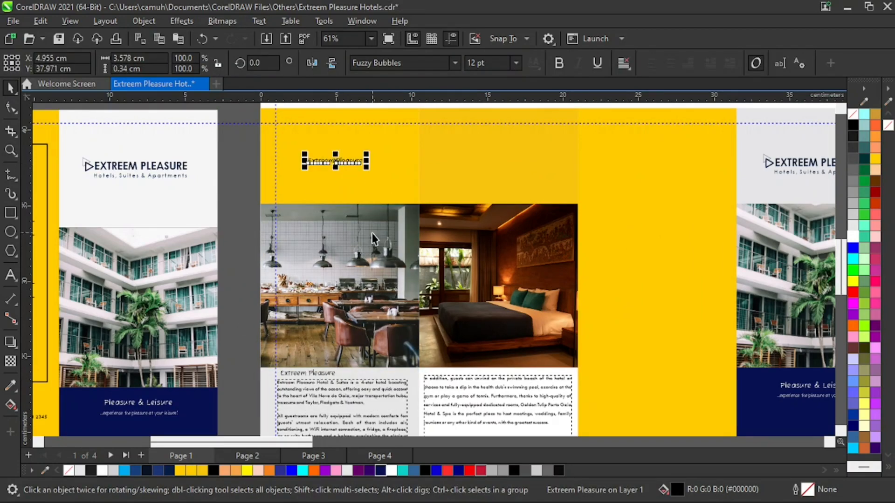
Change the text of the copied heading in the yellow area to "Playtime".
{"action": "key", "text": "z"}
{"action": "mouse_move", "coordinate": [208, 112]}
{"action": "left_mouse_down"}
{"action": "mouse_move", "coordinate": [278, 163]}
{"action": "mouse_move", "coordinate": [434, 198]}
{"action": "left_mouse_up"}
{"action": "key", "text": "space"}
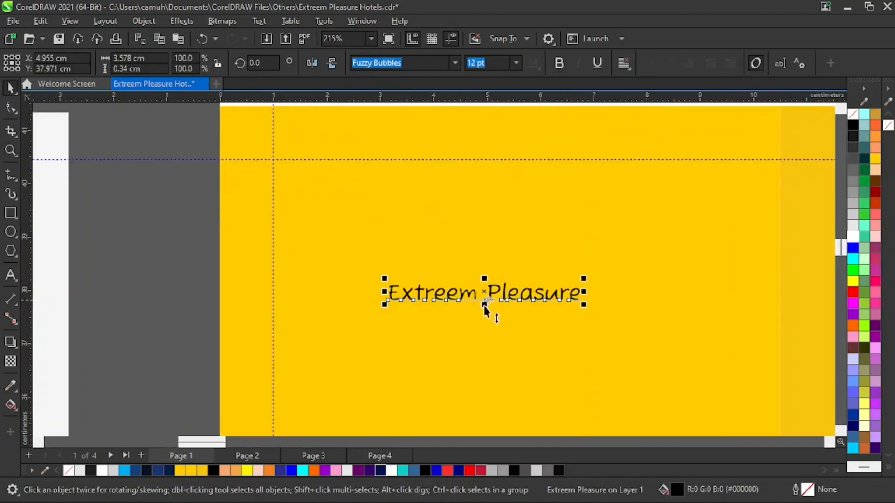
{"action": "double_click", "coordinate": [475, 299]}
{"action": "key", "text": "BackSpace"}
{"action": "key", "text": "BackSpace"}
{"action": "key", "text": "BackSpace"}
{"action": "key", "text": "BackSpace"}
{"action": "key", "text": "BackSpace"}
{"action": "key", "text": "BackSpace"}
{"action": "key", "text": "BackSpace"}
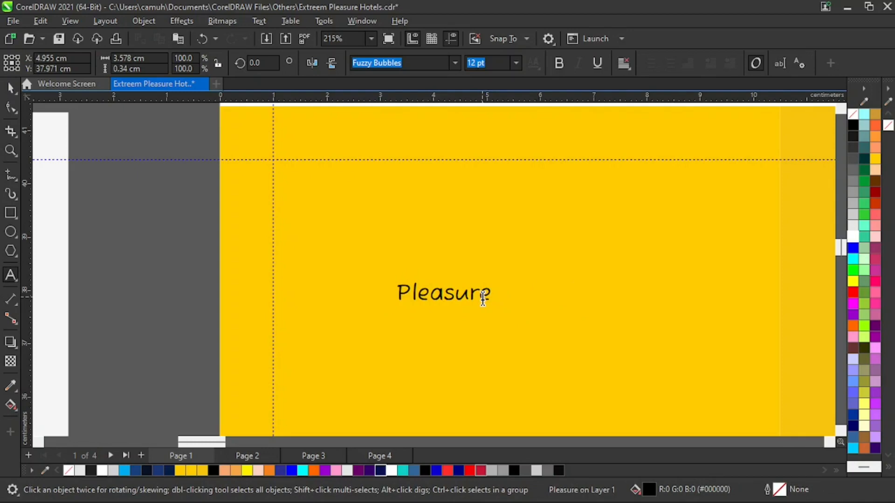
{"action": "type", "text": "Play "}
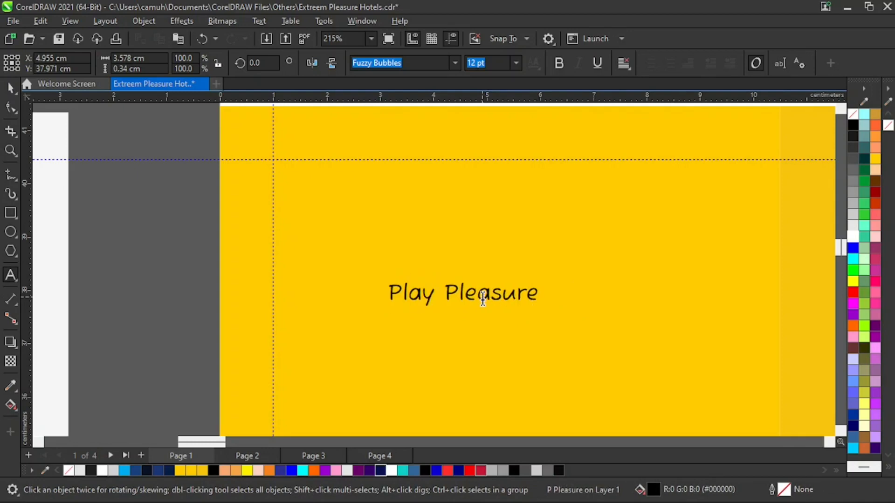
{"action": "type", "text": "time"}
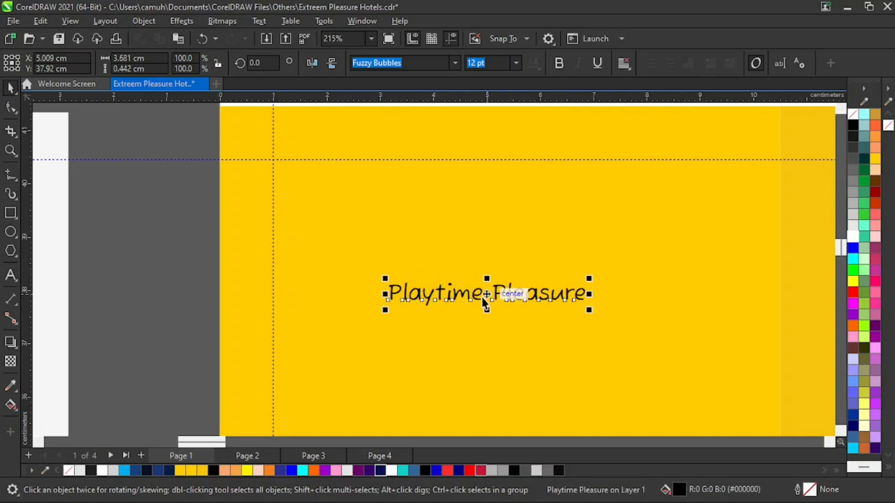
{"action": "key", "text": "End"}
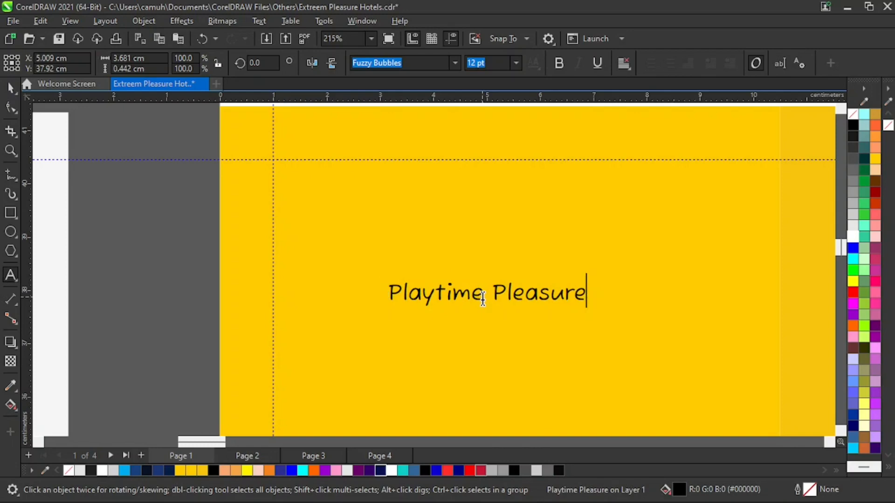
{"action": "key", "text": "BackSpace"}
{"action": "key", "text": "BackSpace"}
{"action": "key", "text": "BackSpace"}
{"action": "key", "text": "BackSpace"}
{"action": "key", "text": "BackSpace"}
{"action": "key", "text": "BackSpace"}
{"action": "key", "text": "BackSpace"}
{"action": "key", "text": "BackSpace"}
{"action": "key", "text": "BackSpace"}
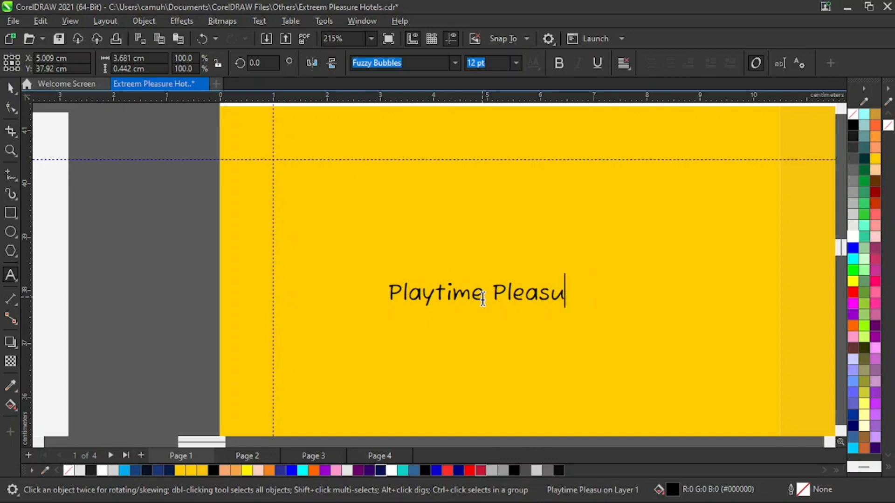
{"action": "key", "text": "ctrl+space"}
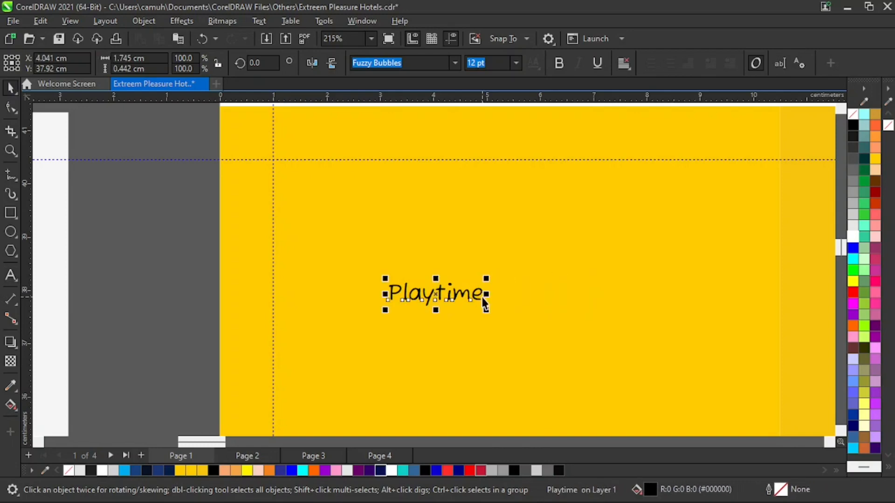
Center the Playtime heading horizontally in the first panel's yellow rectangle.
{"action": "left_click_drag", "start_coordinate": [436, 294], "coordinate": [518, 289]}
{"action": "key", "text": "z"}
{"action": "right_click", "coordinate": [541, 278]}
{"action": "key", "text": "space"}
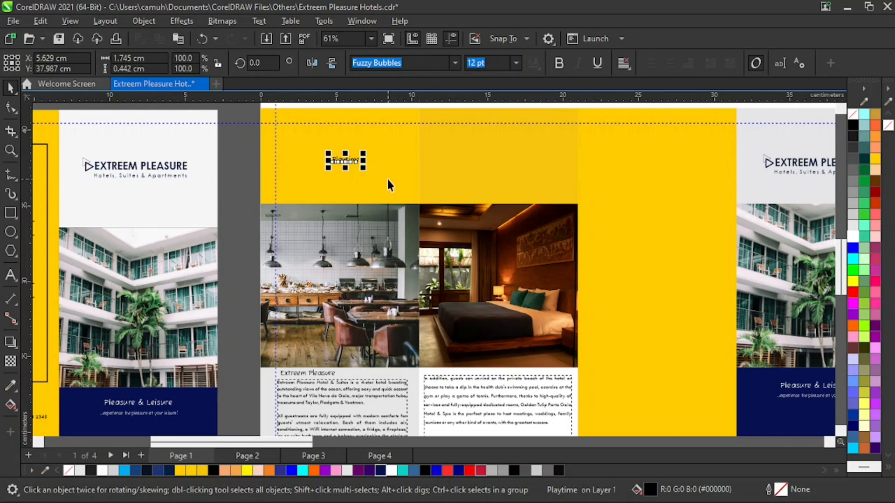
{"action": "left_click", "coordinate": [388, 179], "text": "shift"}
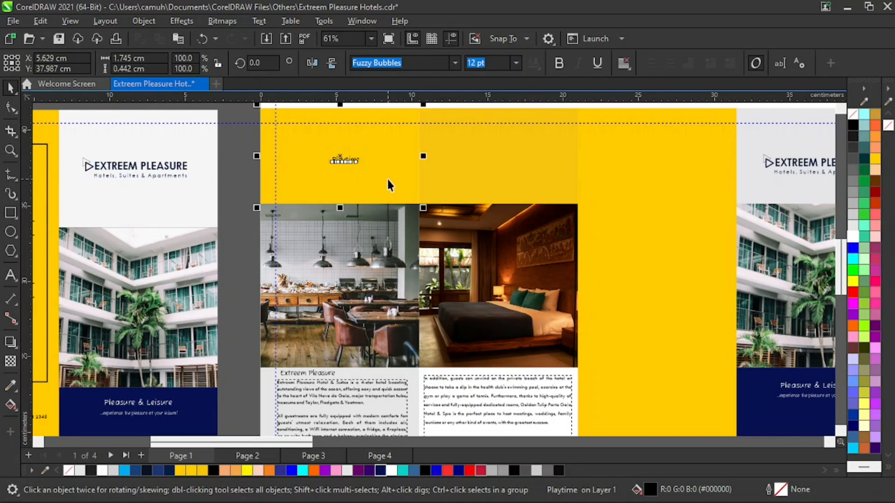
{"action": "left_click", "coordinate": [256, 168]}
Set the Playtime heading's font size to 14 pt.
{"action": "key", "text": "z"}
{"action": "left_click_drag", "start_coordinate": [228, 116], "coordinate": [465, 224]}
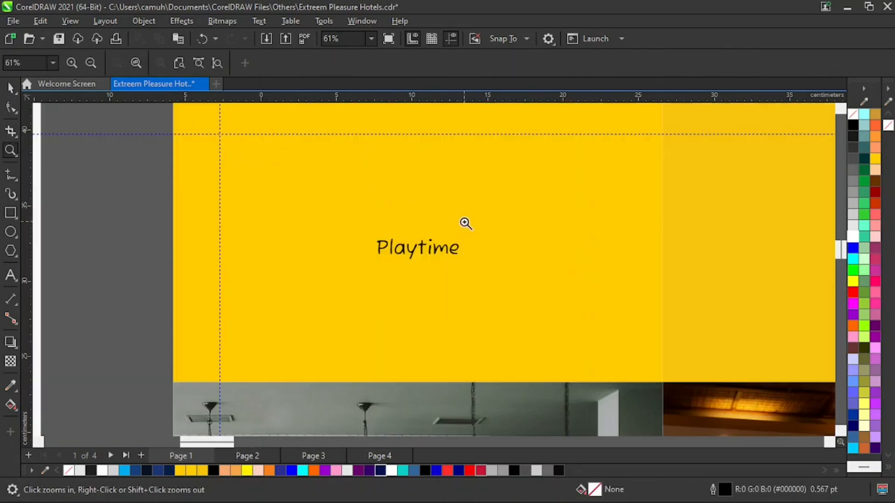
{"action": "left_click_drag", "start_coordinate": [149, 180], "coordinate": [542, 297]}
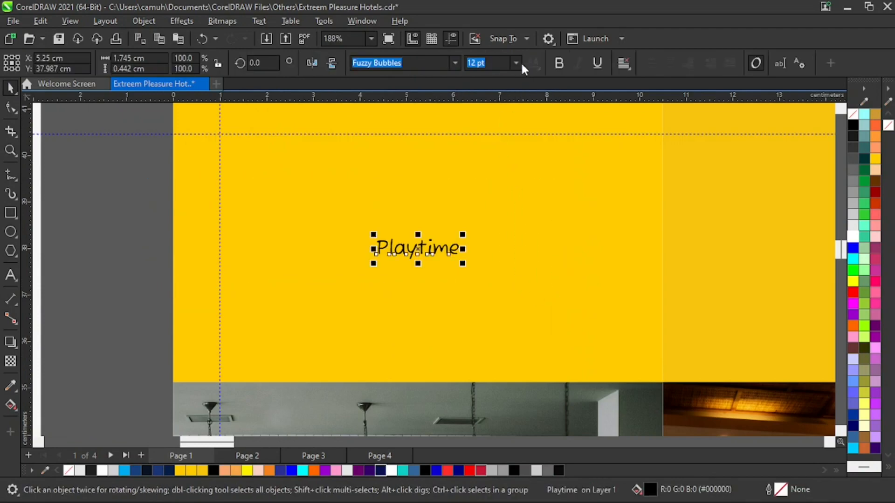
{"action": "left_click", "coordinate": [517, 62]}
{"action": "left_click", "coordinate": [500, 169]}
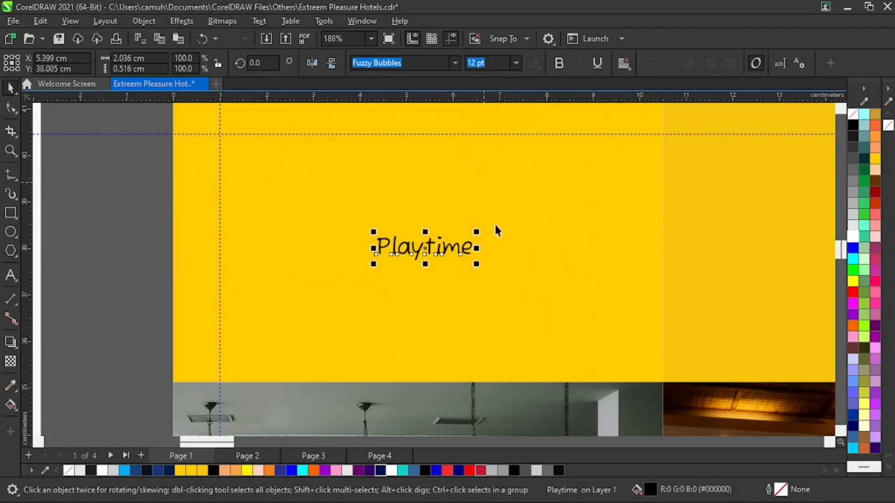
Recenter the enlarged Playtime heading horizontally in the yellow rectangle and fill it with navy (#061151).
{"action": "left_click", "coordinate": [516, 287]}
{"action": "left_click_drag", "start_coordinate": [127, 185], "coordinate": [571, 312]}
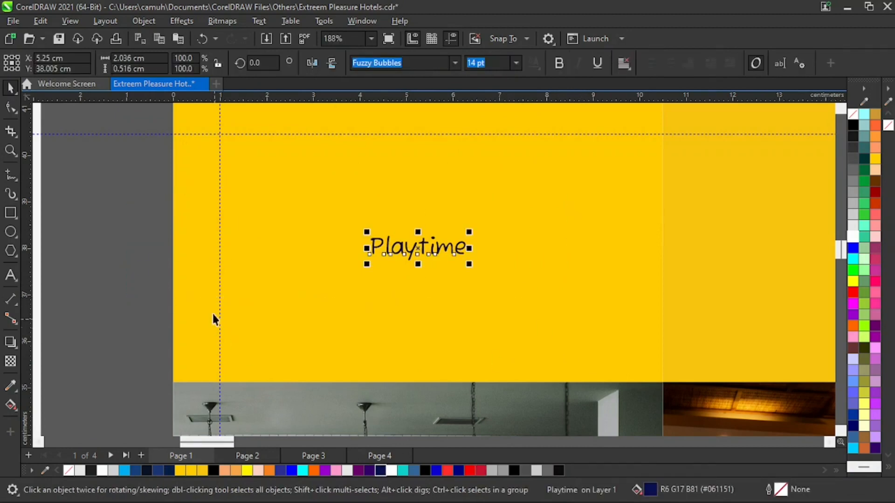
{"action": "left_click", "coordinate": [206, 261]}
{"action": "key", "text": "ctrl+z"}
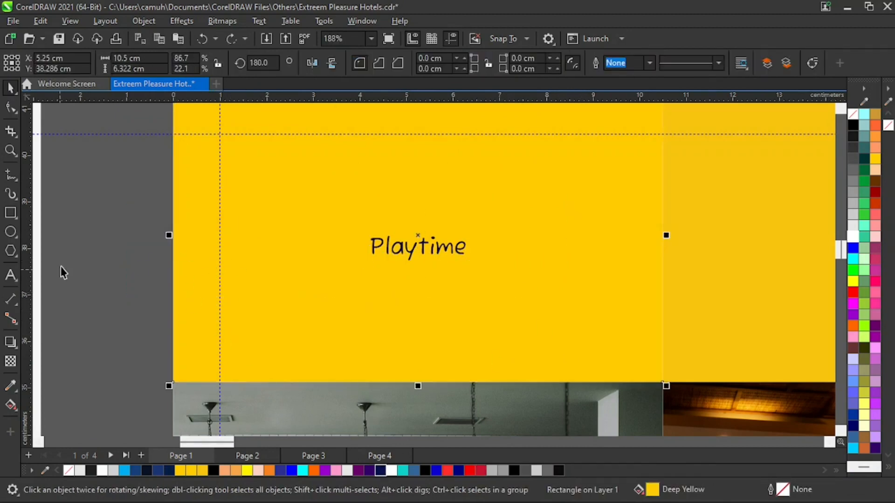
{"action": "left_click", "coordinate": [130, 243]}
Examine the thin underline and scroll ornament below the reference's Playtime heading.
{"action": "key", "text": "z"}
{"action": "right_click", "coordinate": [251, 242]}
{"action": "right_click", "coordinate": [258, 238]}
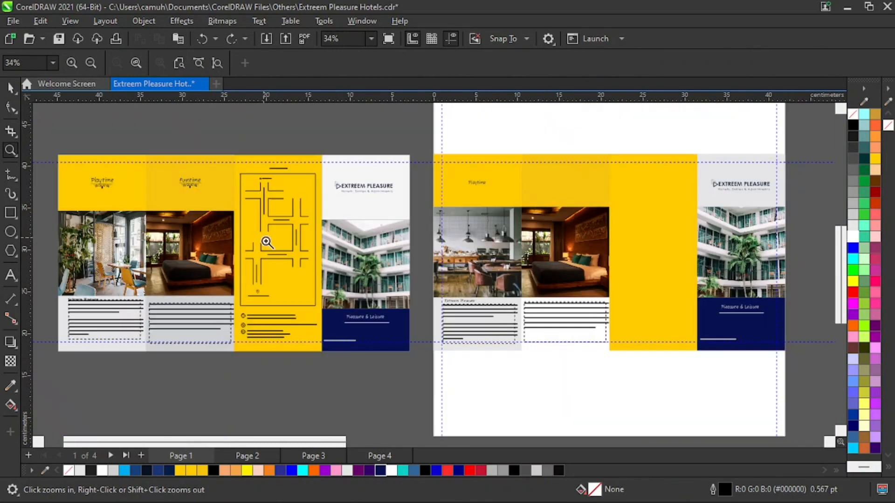
{"action": "left_click_drag", "start_coordinate": [80, 176], "coordinate": [415, 329]}
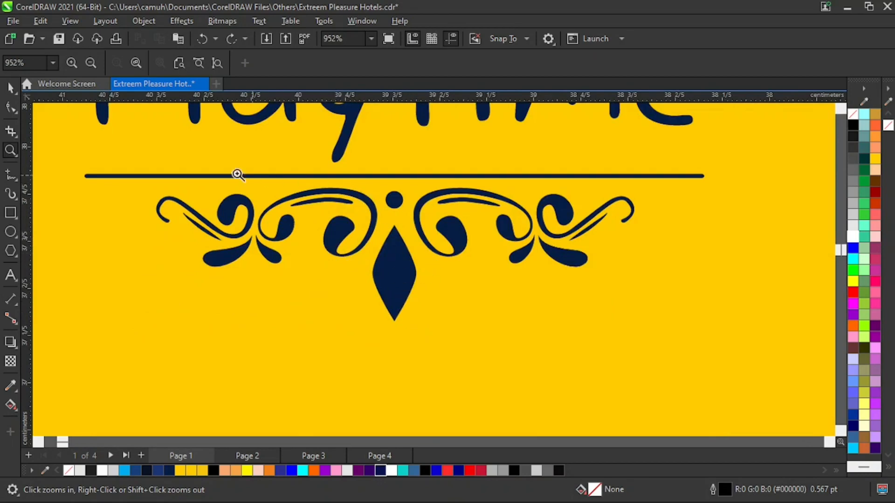
{"action": "left_click_drag", "start_coordinate": [268, 274], "coordinate": [691, 331]}
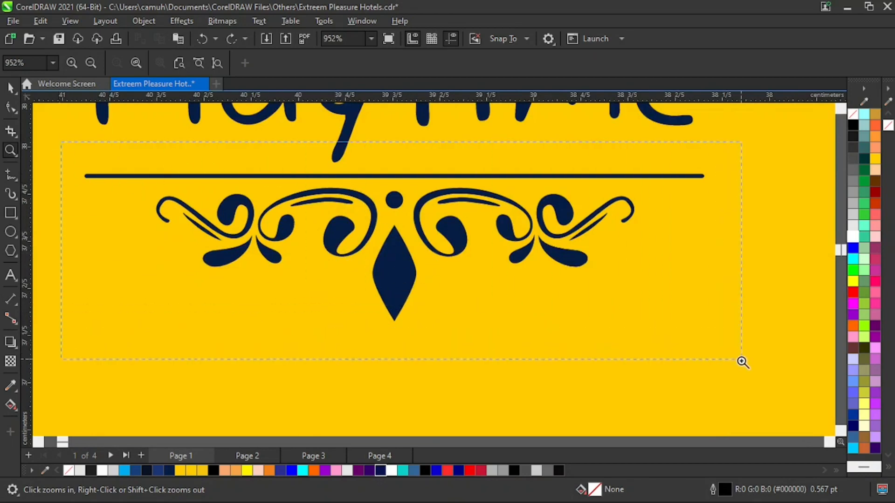
{"action": "left_click_drag", "start_coordinate": [742, 362], "coordinate": [743, 362]}
{"action": "left_click_drag", "start_coordinate": [376, 154], "coordinate": [488, 359]}
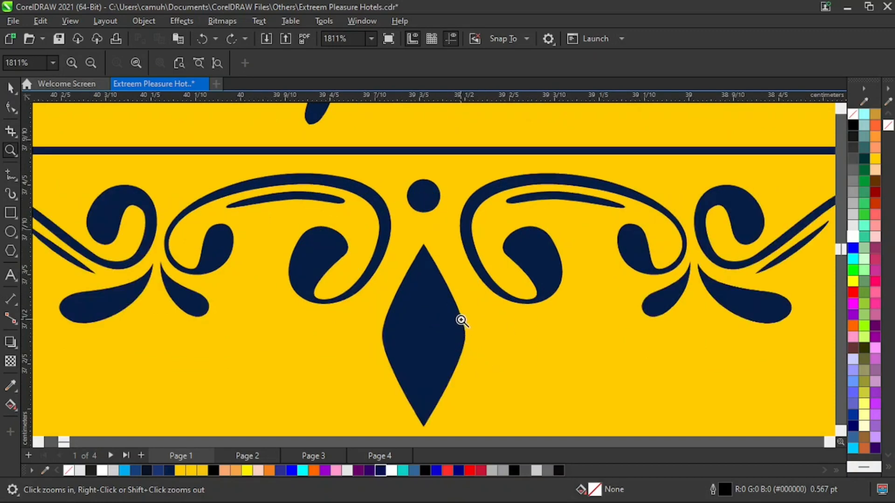
{"action": "scroll", "coordinate": [487, 295], "scroll_direction": "down", "scroll_amount": 10}
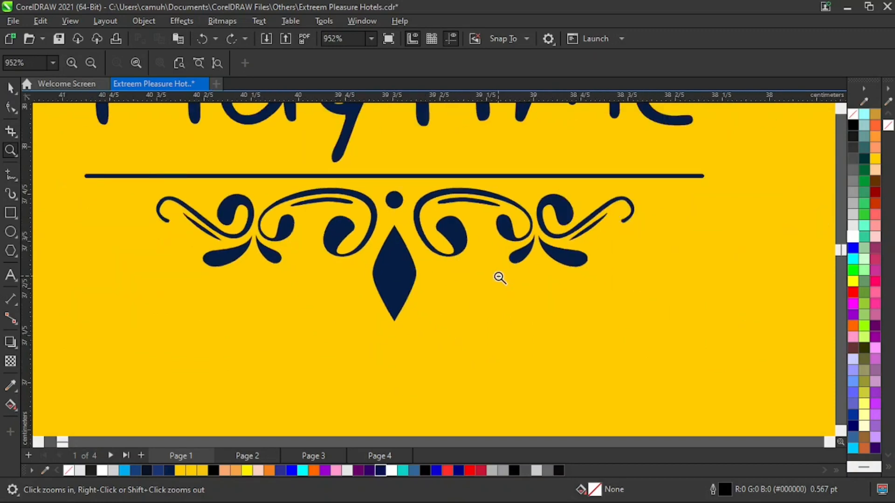
{"action": "scroll", "coordinate": [490, 314], "scroll_direction": "down", "scroll_amount": 1}
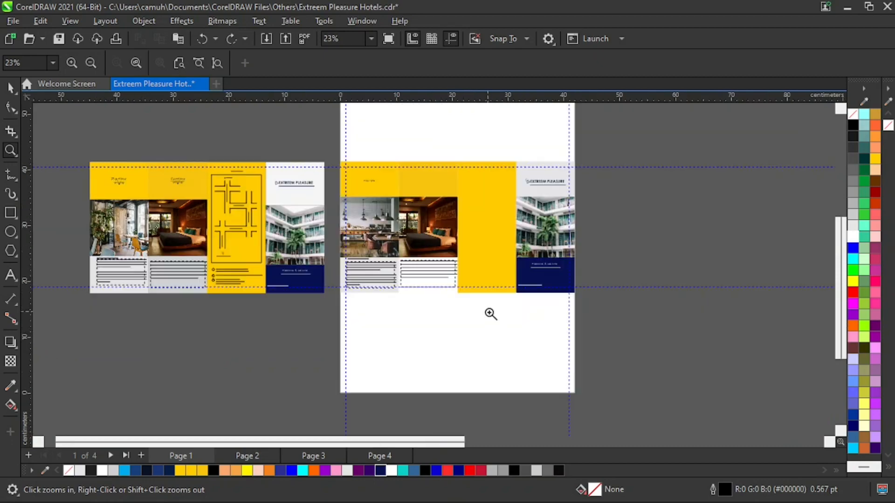
{"action": "key", "text": "space"}
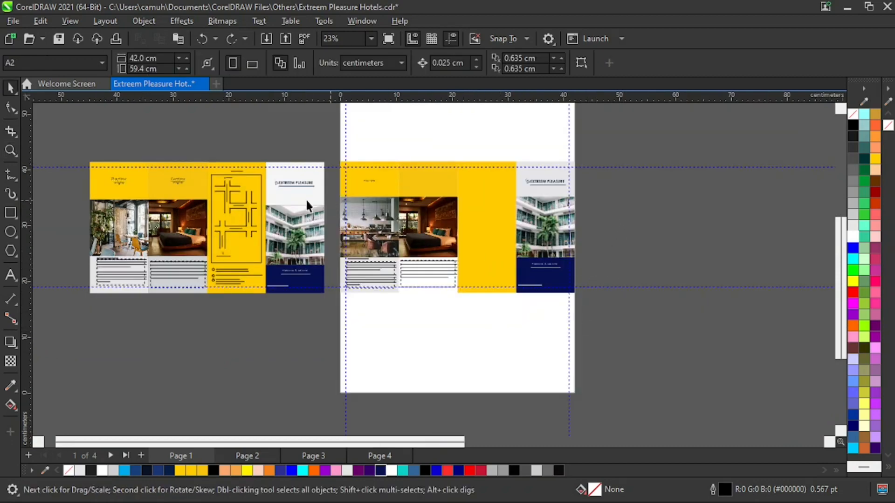
{"action": "key", "text": "z"}
{"action": "left_click_drag", "start_coordinate": [100, 166], "coordinate": [163, 205]}
{"action": "key", "text": "F3"}
Start an import and browse to the My Arts folder inside Documents, CorelDRAW Files, vectors.
{"action": "key", "text": "space"}
{"action": "right_click", "coordinate": [639, 198]}
{"action": "left_click", "coordinate": [675, 268]}
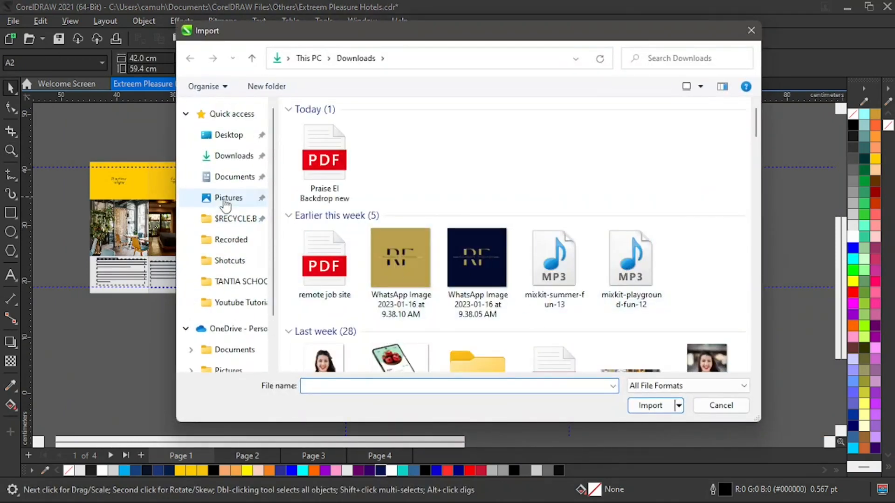
{"action": "left_click", "coordinate": [229, 182]}
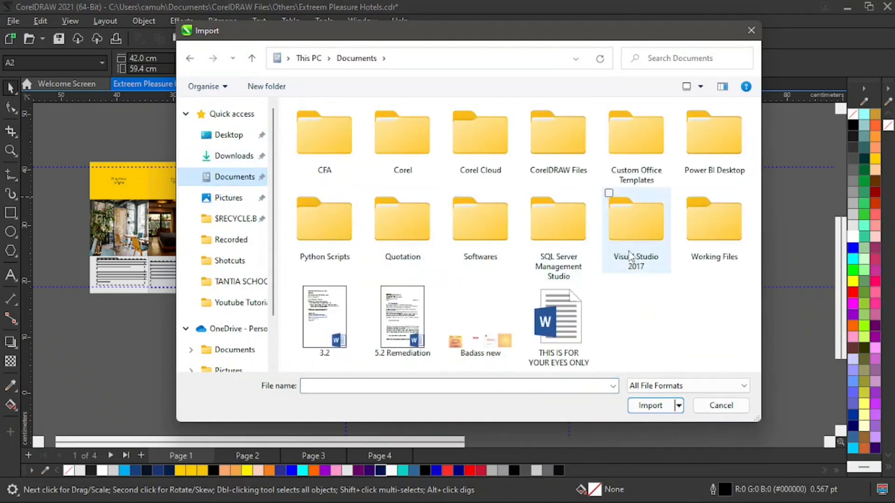
{"action": "double_click", "coordinate": [565, 148]}
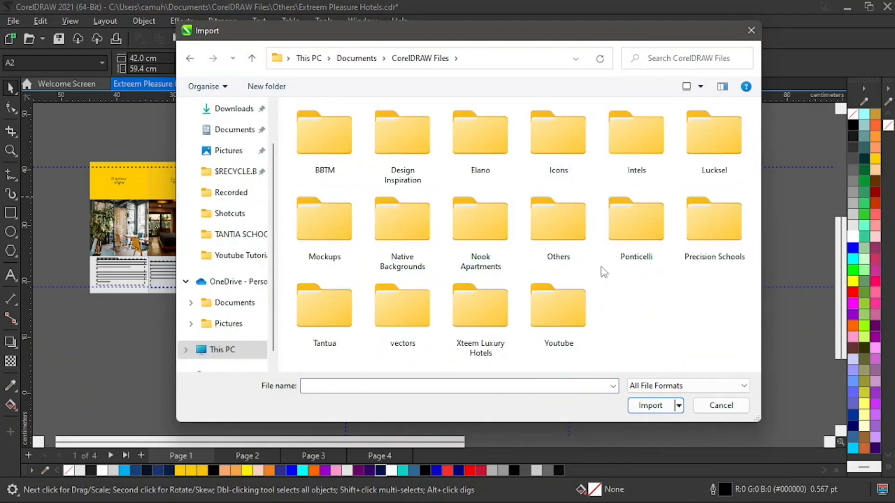
{"action": "double_click", "coordinate": [409, 317]}
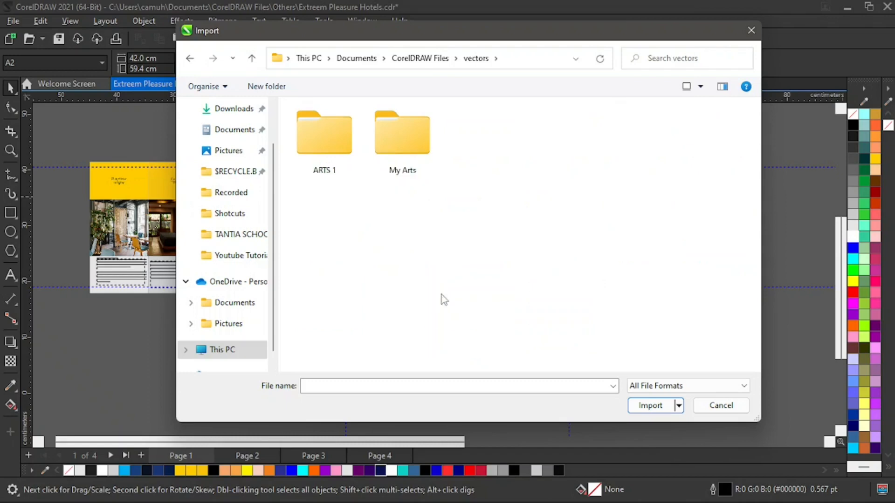
{"action": "double_click", "coordinate": [403, 137]}
Import the vector file 20, the sheet of vintage ornaments, and place it in the empty area beside the page.
{"action": "scroll", "coordinate": [589, 215], "scroll_direction": "down", "scroll_amount": 2}
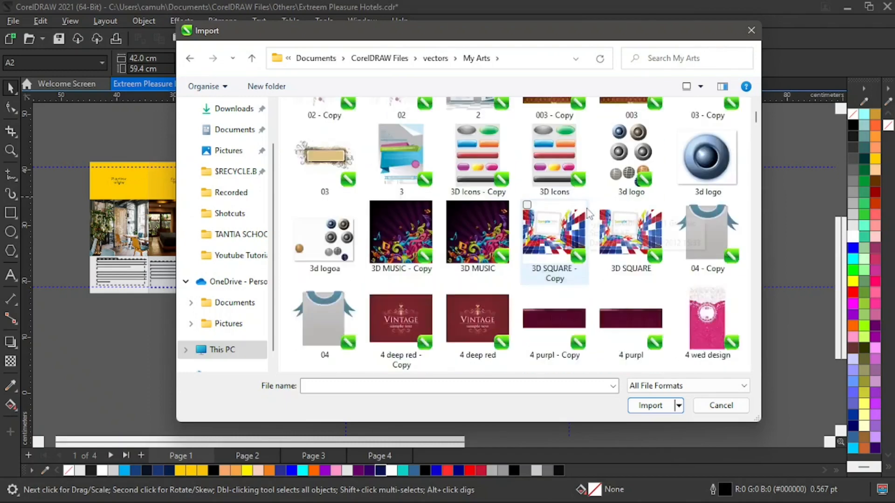
{"action": "scroll", "coordinate": [590, 214], "scroll_direction": "down", "scroll_amount": 3}
{"action": "scroll", "coordinate": [651, 215], "scroll_direction": "down", "scroll_amount": 3}
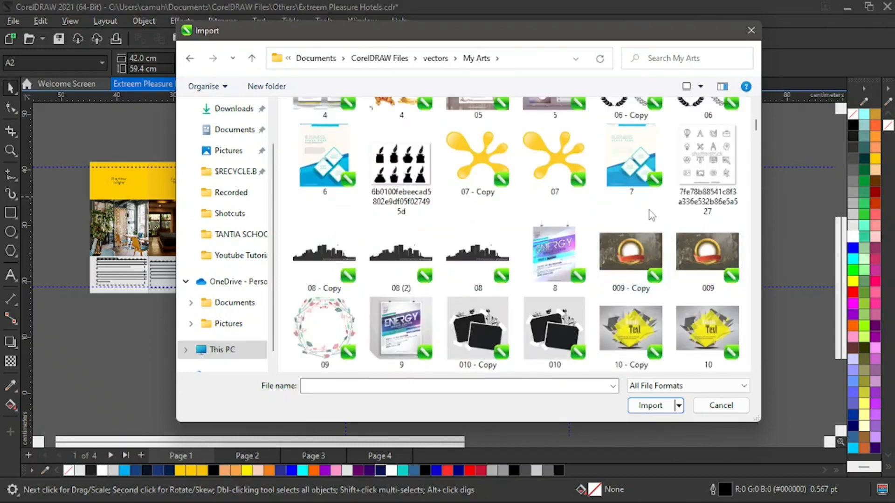
{"action": "scroll", "coordinate": [651, 215], "scroll_direction": "down", "scroll_amount": 3}
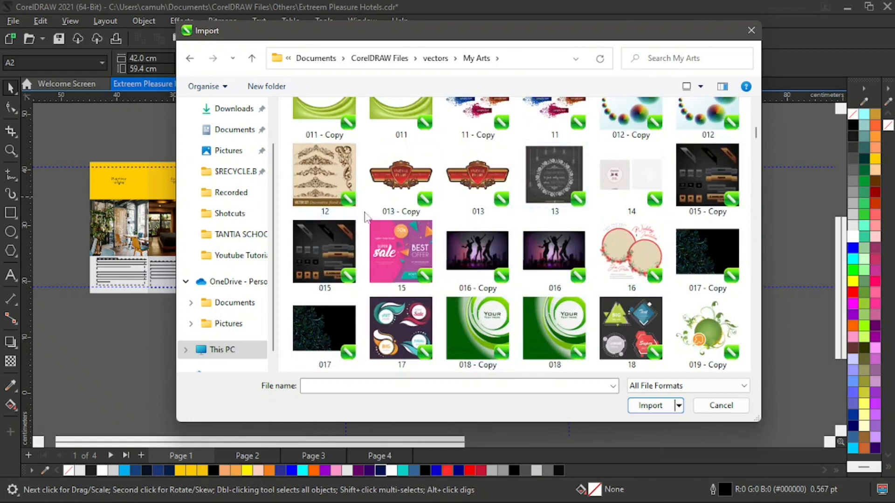
{"action": "left_click", "coordinate": [326, 172]}
{"action": "scroll", "coordinate": [590, 240], "scroll_direction": "down", "scroll_amount": 2}
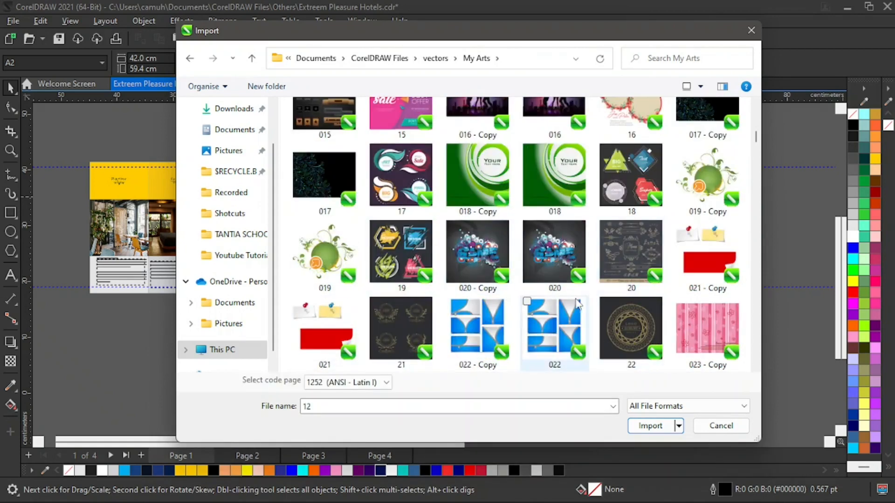
{"action": "left_click", "coordinate": [630, 234]}
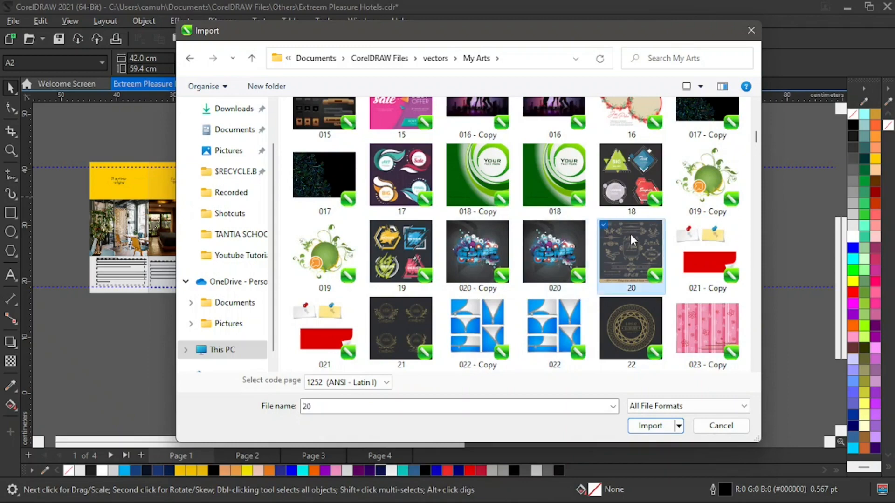
{"action": "left_click", "coordinate": [661, 431]}
{"action": "left_click", "coordinate": [605, 191]}
Move the imported ornament sheet farther away from the page and ungroup its elements.
{"action": "key", "text": "z"}
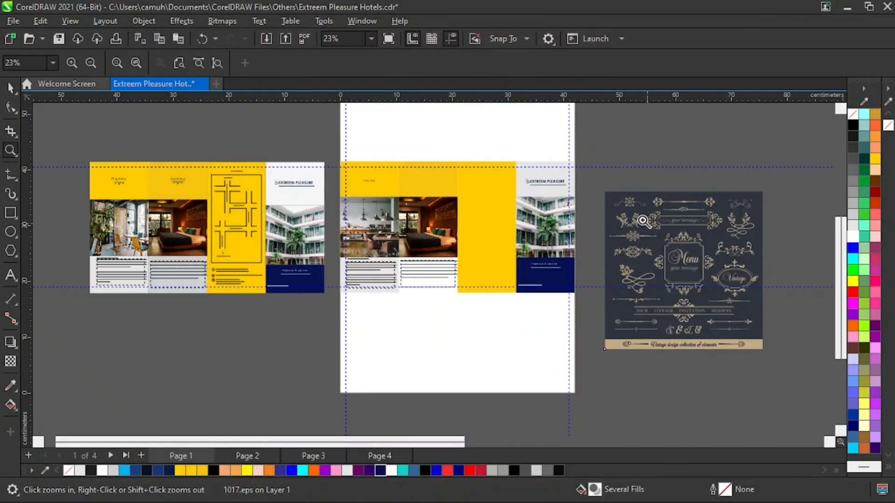
{"action": "left_click_drag", "start_coordinate": [590, 173], "coordinate": [739, 283]}
{"action": "key", "text": "space"}
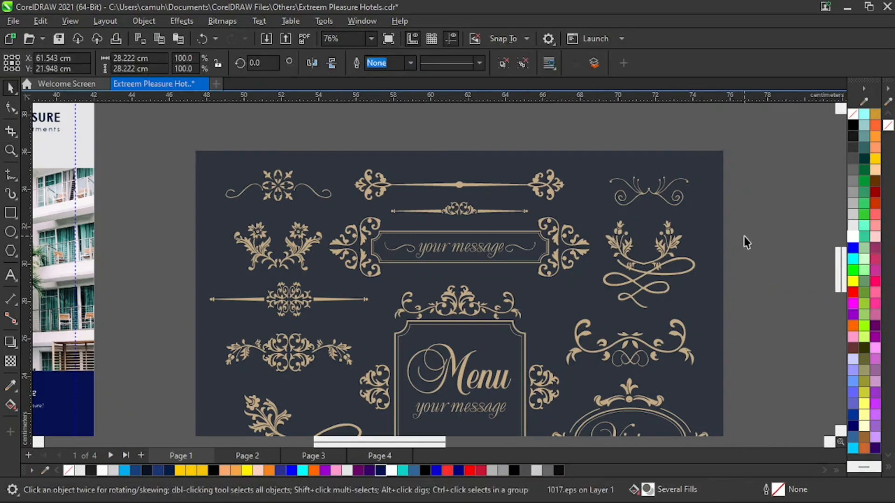
{"action": "left_click", "coordinate": [744, 238]}
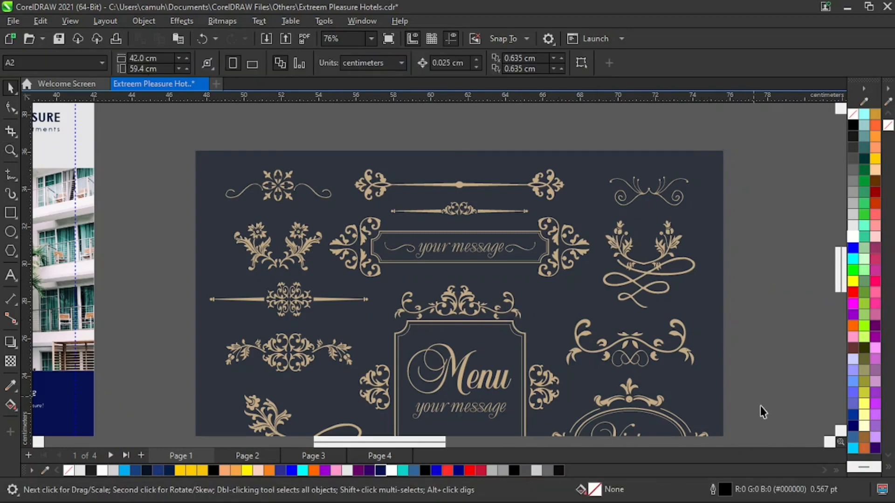
{"action": "left_click", "coordinate": [840, 431]}
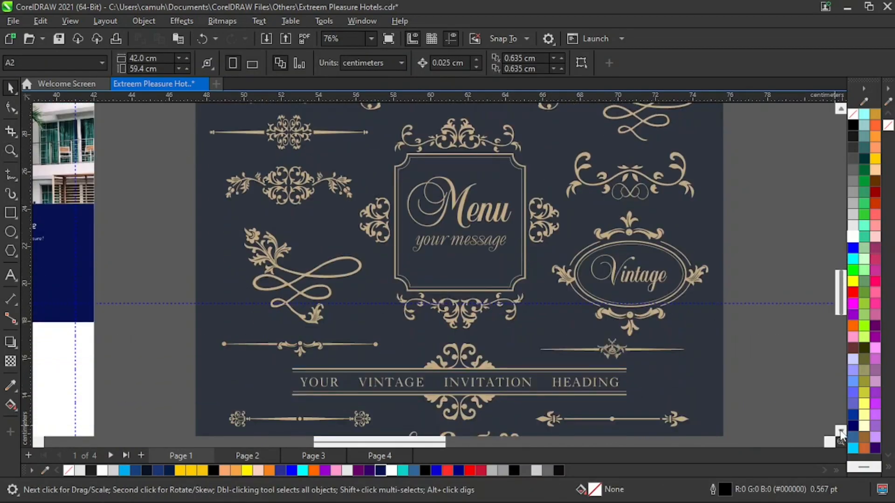
{"action": "left_click_drag", "start_coordinate": [170, 293], "coordinate": [414, 335]}
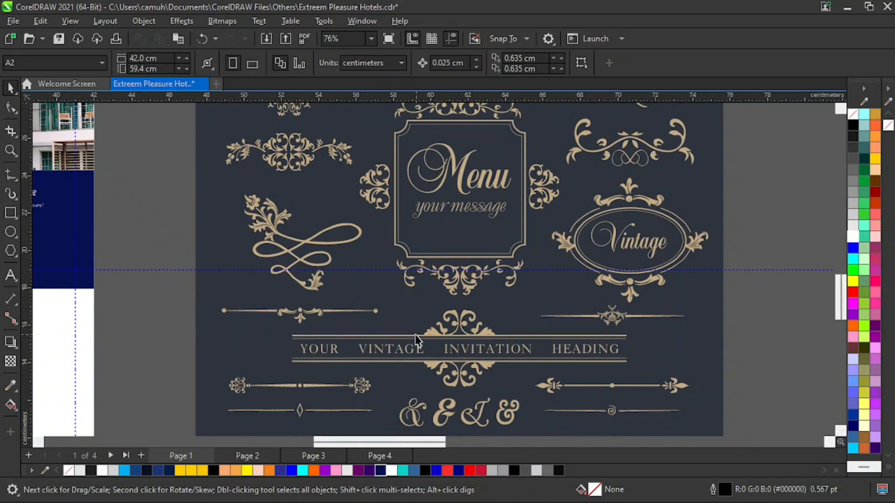
{"action": "left_click_drag", "start_coordinate": [317, 309], "coordinate": [523, 286]}
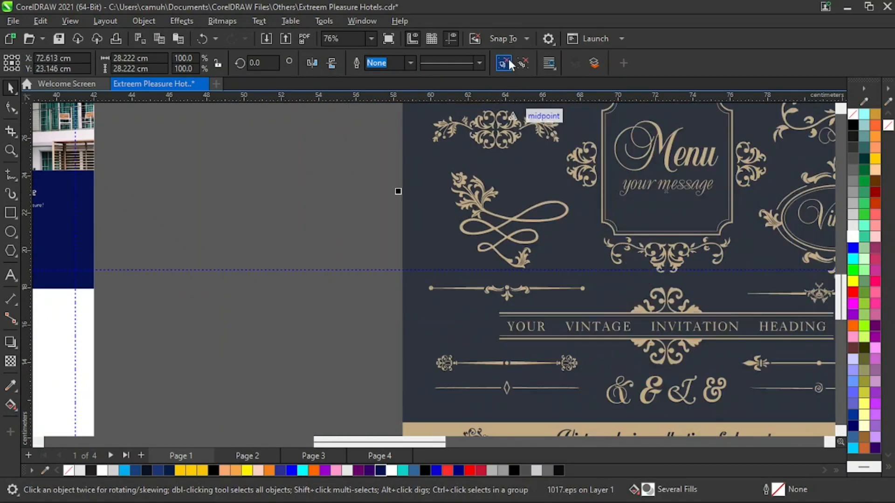
{"action": "left_click", "coordinate": [273, 208]}
Move the thin divider with round ends and a leaf centre out of the ornament sheet into the empty space beside it.
{"action": "left_click_drag", "start_coordinate": [346, 269], "coordinate": [507, 298]}
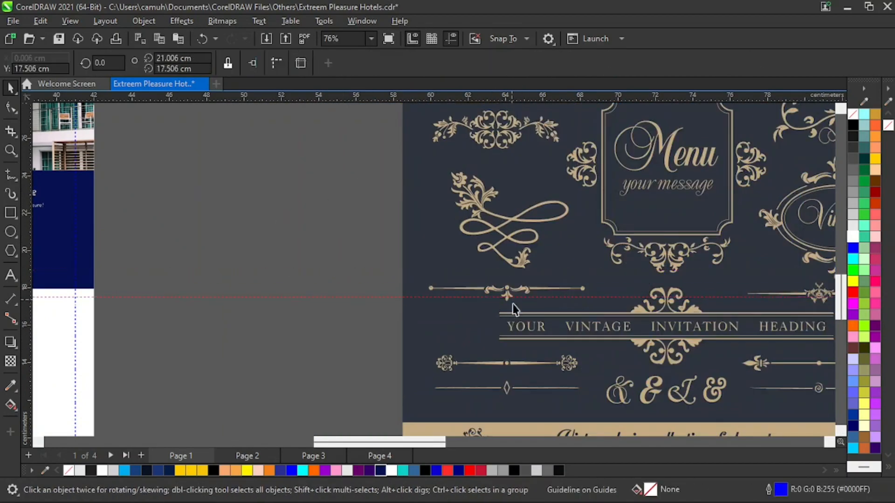
{"action": "key", "text": "ctrl+z"}
{"action": "left_click", "coordinate": [311, 311]}
{"action": "left_click_drag", "start_coordinate": [330, 323], "coordinate": [593, 284]}
{"action": "left_click_drag", "start_coordinate": [510, 293], "coordinate": [244, 196]}
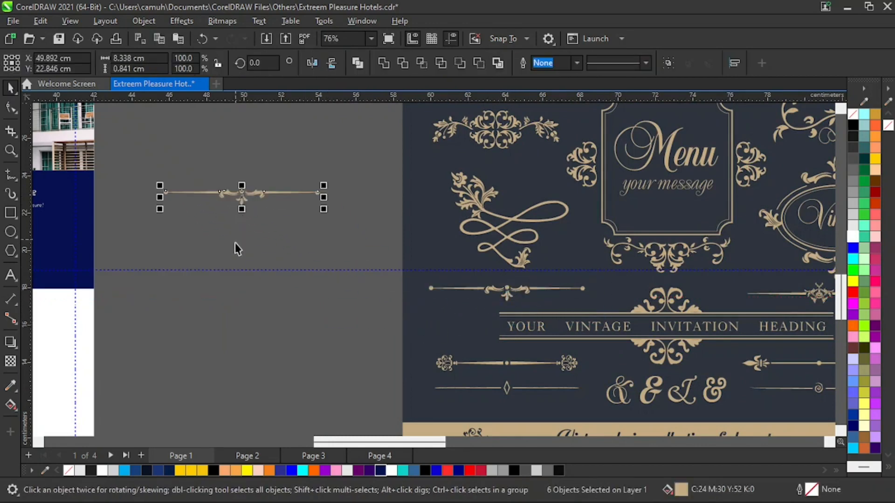
Move the extracted divider ornament onto the first panel's yellow rectangle, directly below the Playtime heading.
{"action": "key", "text": "z"}
{"action": "key", "text": "F4"}
{"action": "key", "text": "space"}
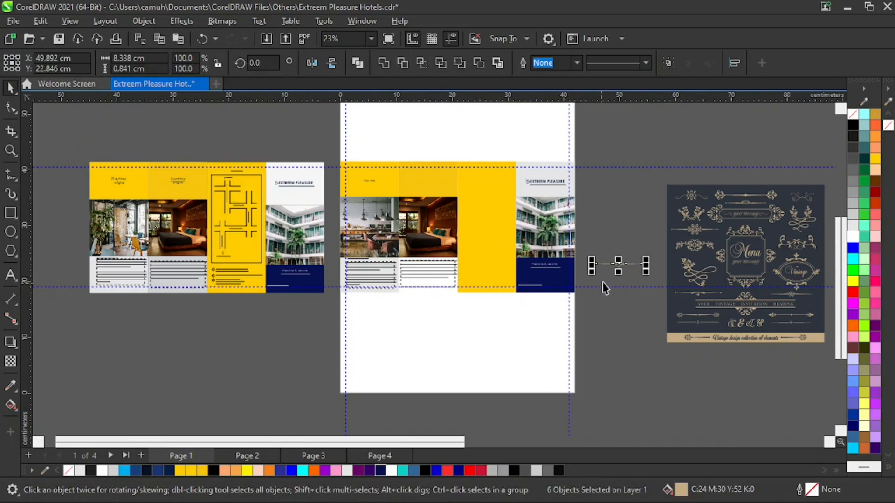
{"action": "left_click_drag", "start_coordinate": [619, 263], "coordinate": [414, 145]}
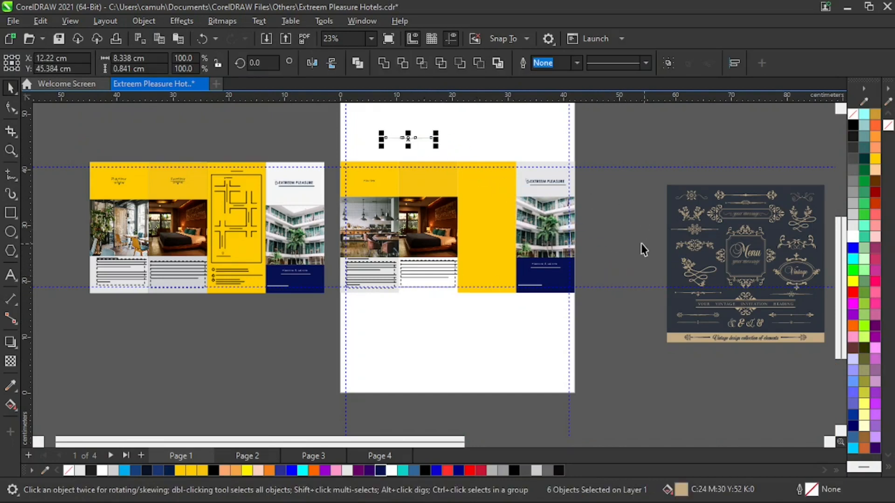
{"action": "left_click_drag", "start_coordinate": [651, 147], "coordinate": [774, 363]}
{"action": "key", "text": "z"}
{"action": "left_click_drag", "start_coordinate": [165, 114], "coordinate": [420, 258]}
{"action": "key", "text": "space"}
{"action": "left_click", "coordinate": [476, 159]}
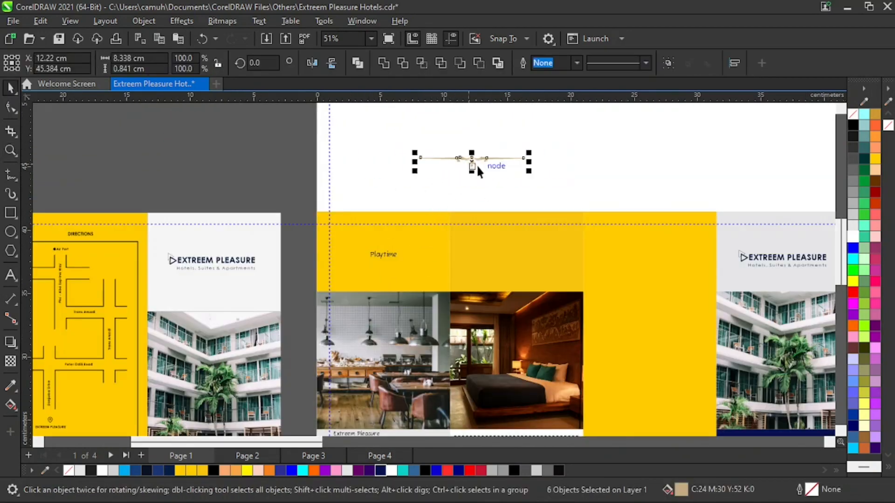
{"action": "left_click_drag", "start_coordinate": [476, 160], "coordinate": [384, 266]}
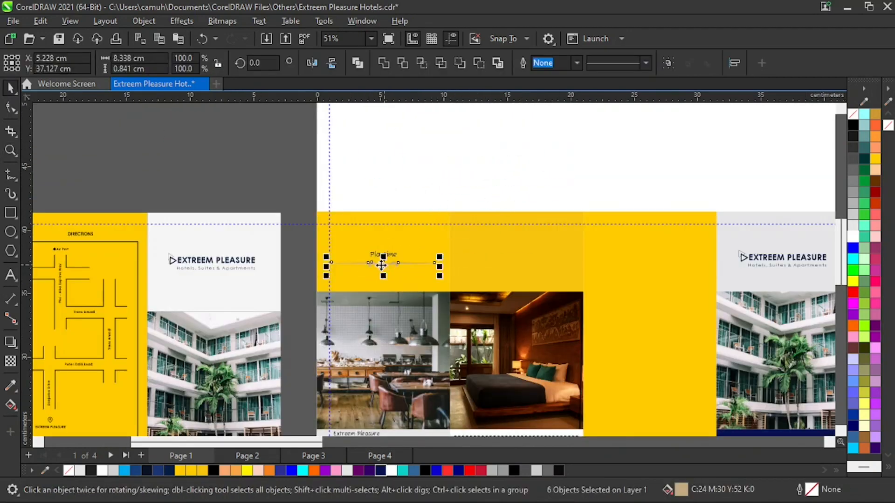
Fill the divider ornament with navy (#061151) to match the Playtime heading.
{"action": "key", "text": "z"}
{"action": "left_click_drag", "start_coordinate": [290, 227], "coordinate": [486, 287]}
{"action": "key", "text": "space"}
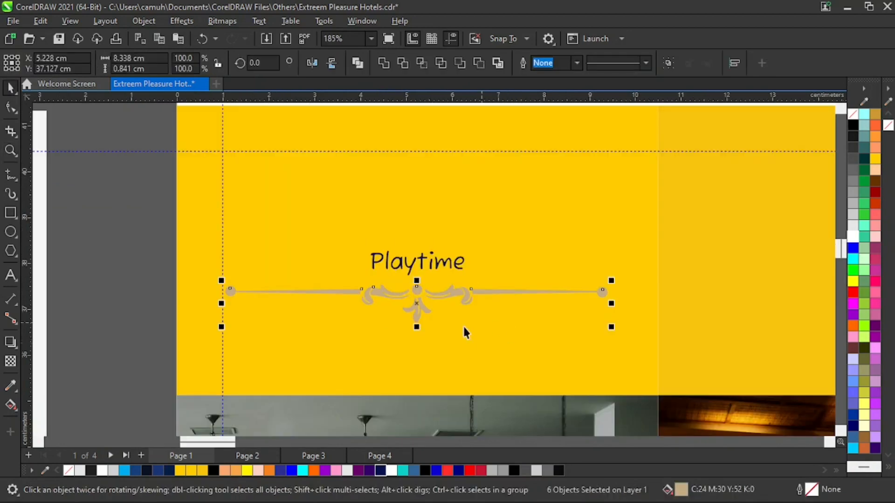
{"action": "left_click", "coordinate": [380, 468]}
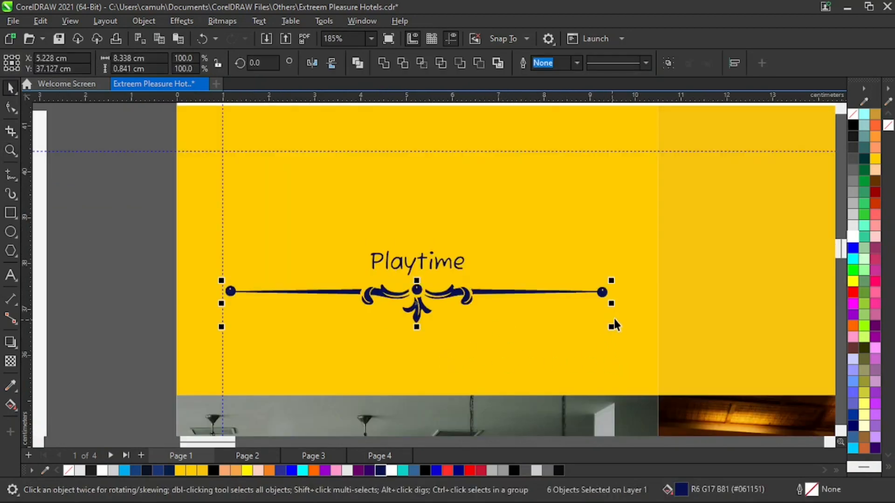
Scale the whole divider ornament down to about 2.5 cm wide and bring it up close beneath the Playtime heading.
{"action": "key", "text": "z"}
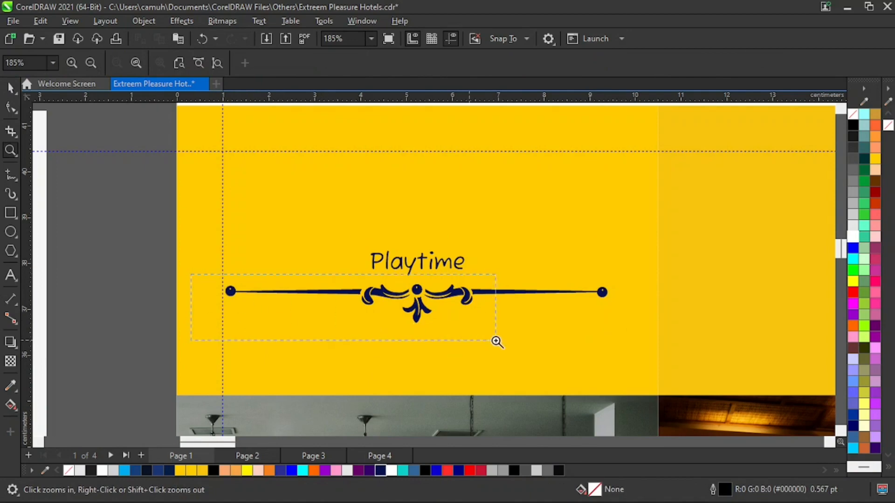
{"action": "left_click_drag", "start_coordinate": [497, 342], "coordinate": [497, 342]}
{"action": "right_click", "coordinate": [506, 286]}
{"action": "key", "text": "space"}
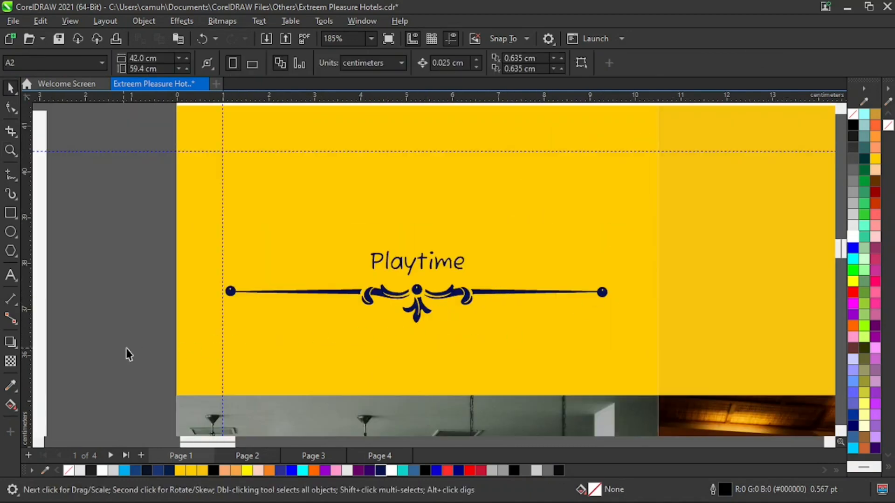
{"action": "left_click_drag", "start_coordinate": [125, 345], "coordinate": [628, 274]}
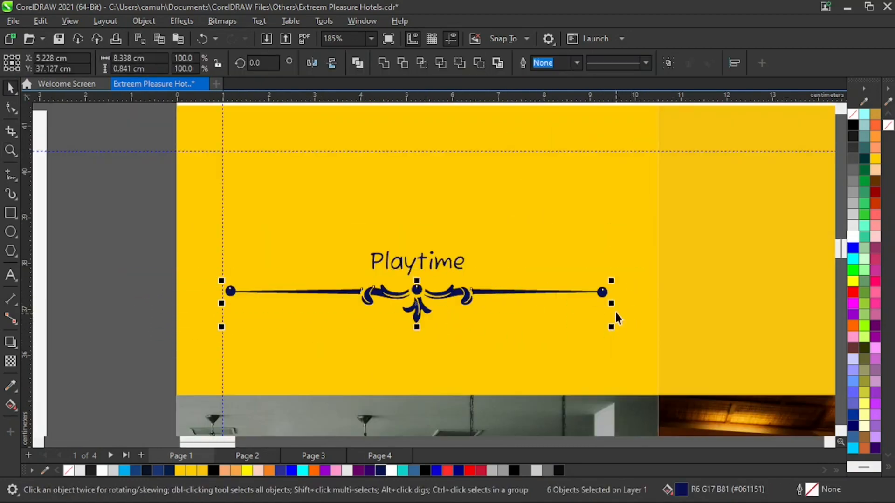
{"action": "left_click_drag", "start_coordinate": [611, 303], "coordinate": [479, 324]}
{"action": "left_click_drag", "start_coordinate": [417, 303], "coordinate": [419, 281]}
Shift the divider ornament slightly under the heading and group its six parts.
{"action": "key", "text": "z"}
{"action": "left_click_drag", "start_coordinate": [319, 232], "coordinate": [503, 311]}
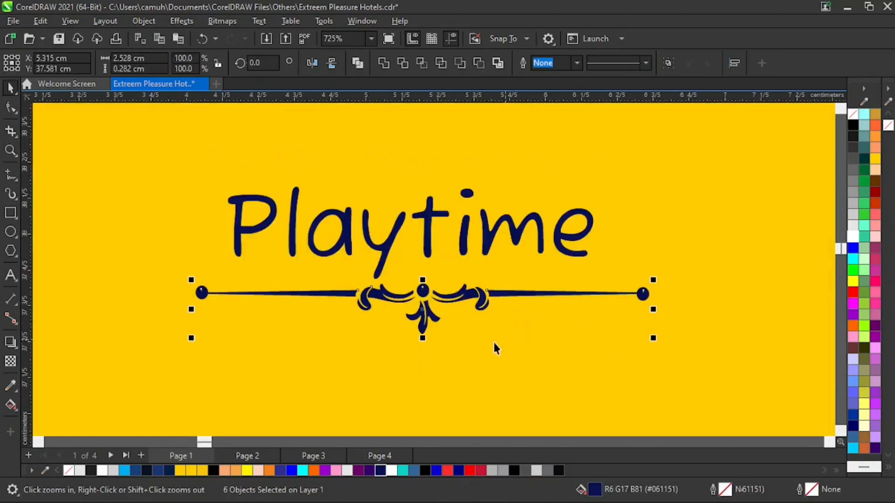
{"action": "key", "text": "space"}
{"action": "left_click_drag", "start_coordinate": [410, 296], "coordinate": [441, 302]}
{"action": "key", "text": "ctrl+g"}
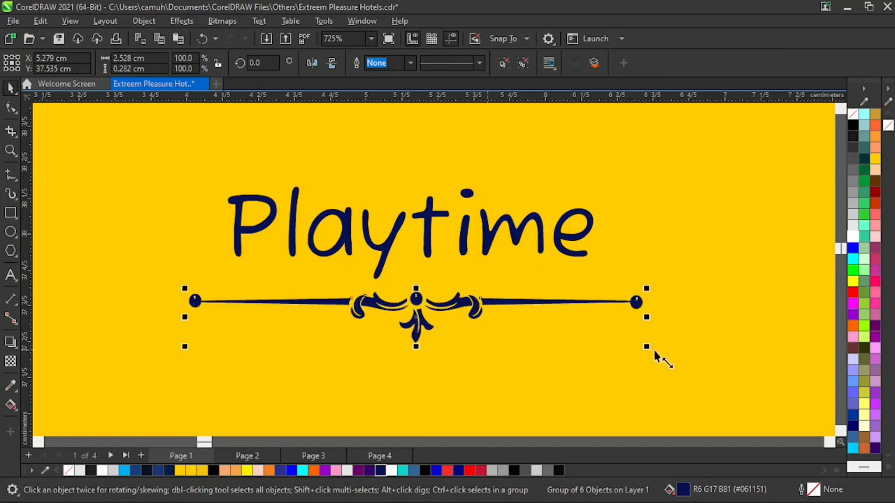
Scale the grouped ornament to about 2.1 cm wide and place it just below the Playtime heading.
{"action": "left_click_drag", "start_coordinate": [646, 347], "coordinate": [571, 343]}
{"action": "left_click_drag", "start_coordinate": [386, 301], "coordinate": [413, 289]}
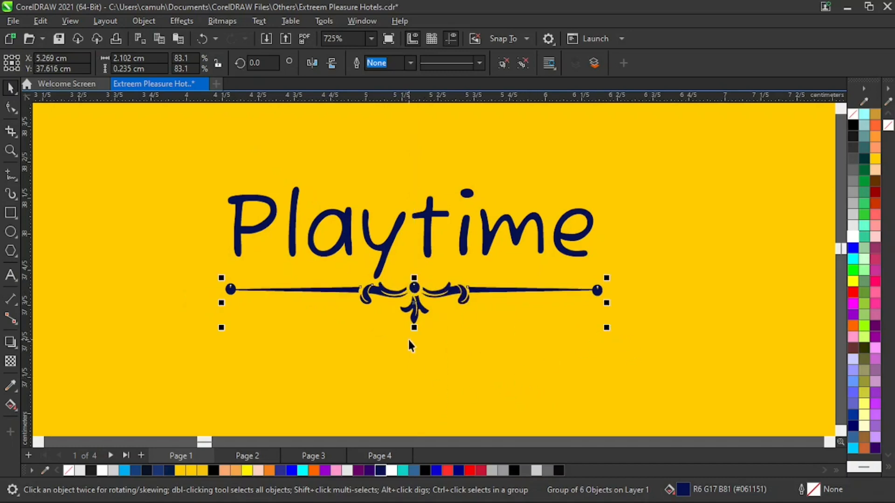
{"action": "key", "text": "Down"}
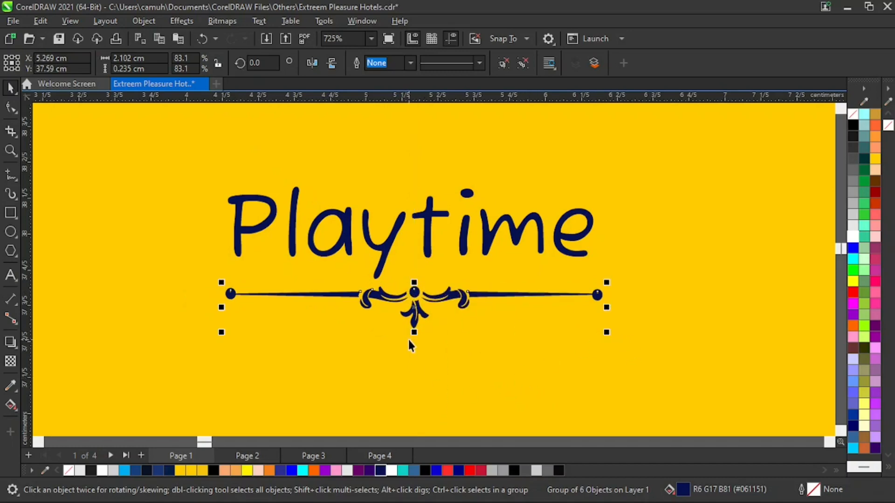
Align the ornament's horizontal centre with the Playtime heading.
{"action": "left_click", "coordinate": [432, 229], "text": "shift"}
{"action": "key", "text": "c"}
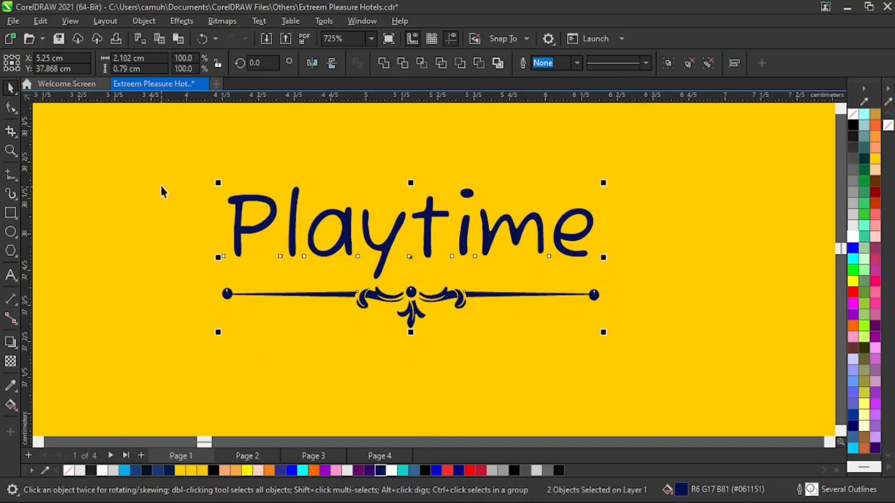
{"action": "left_click", "coordinate": [161, 187]}
Duplicate the Playtime heading together with its ornament into the second panel's yellow rectangle.
{"action": "key", "text": "z"}
{"action": "scroll", "coordinate": [405, 361], "scroll_direction": "down", "scroll_amount": 6}
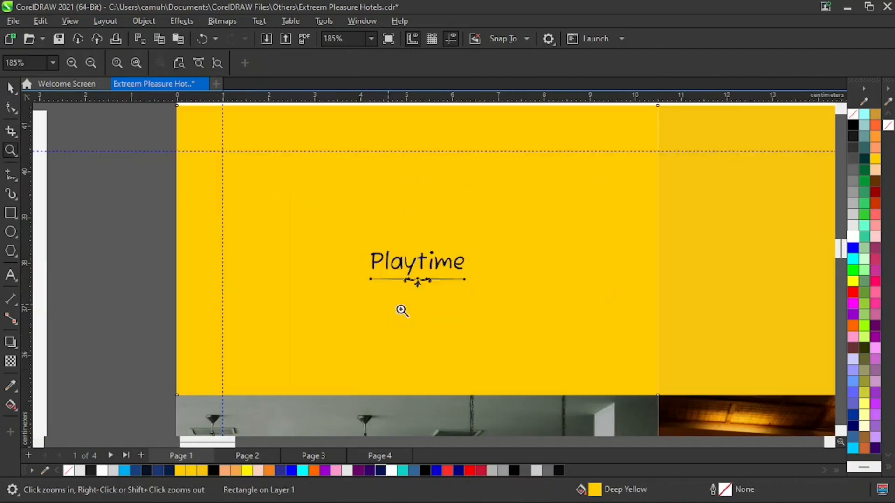
{"action": "key", "text": "space"}
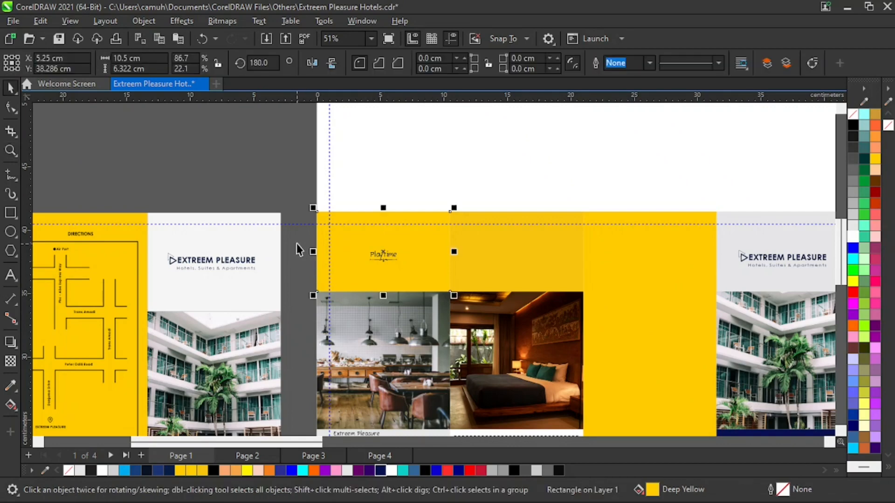
{"action": "left_click_drag", "start_coordinate": [297, 235], "coordinate": [511, 260]}
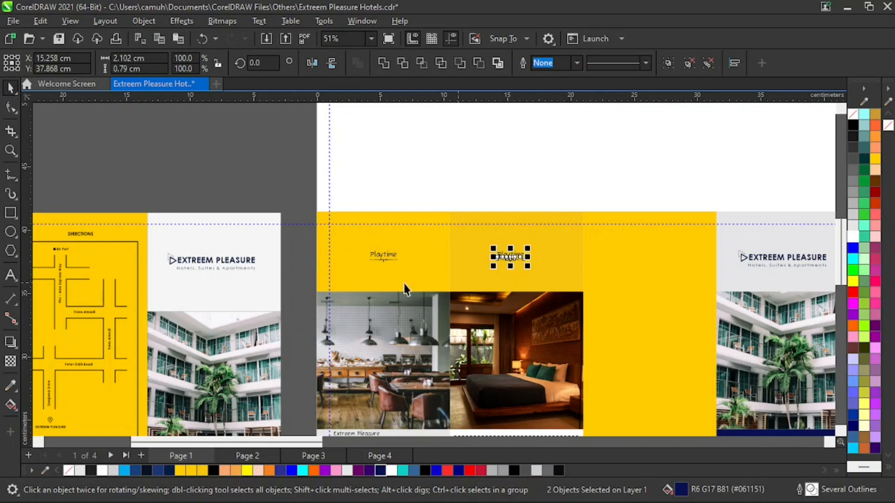
{"action": "left_click", "coordinate": [490, 174]}
{"action": "key", "text": "z"}
{"action": "right_click", "coordinate": [325, 255]}
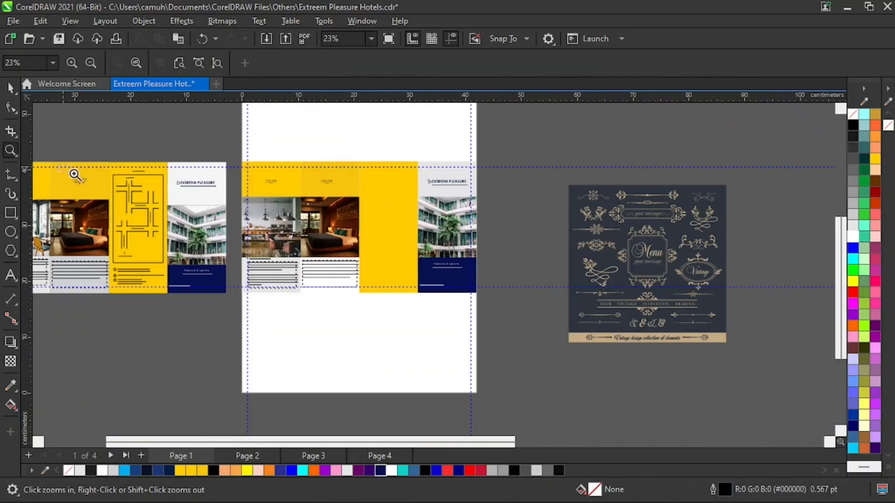
Change the text of the copied Playtime heading in the second panel to Funtime.
{"action": "left_click_drag", "start_coordinate": [73, 174], "coordinate": [109, 201]}
{"action": "right_click", "coordinate": [506, 231]}
{"action": "left_click_drag", "start_coordinate": [287, 165], "coordinate": [398, 207]}
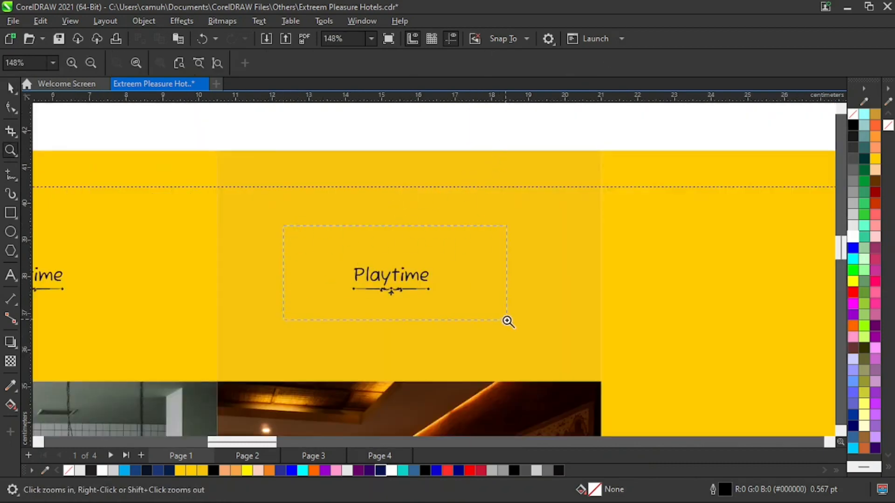
{"action": "left_click_drag", "start_coordinate": [507, 321], "coordinate": [507, 321]}
{"action": "key", "text": "space"}
{"action": "double_click", "coordinate": [436, 281]}
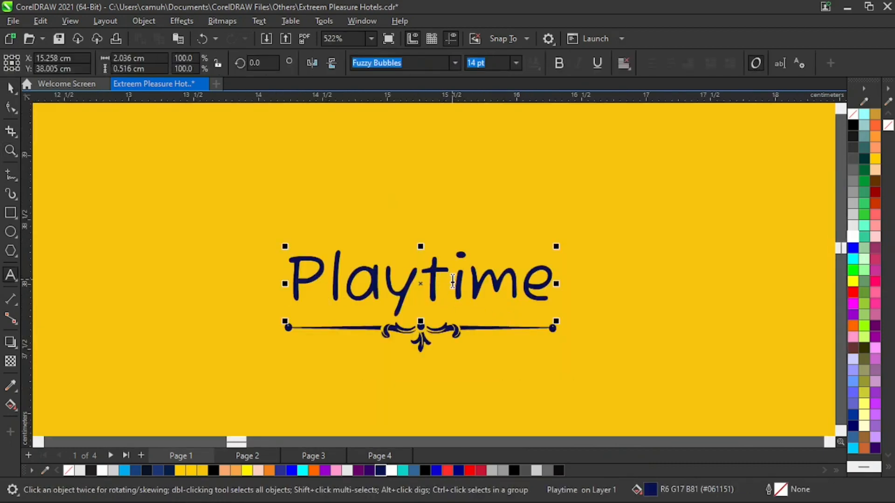
{"action": "key", "text": "BackSpace"}
{"action": "key", "text": "BackSpace"}
{"action": "key", "text": "BackSpace"}
{"action": "key", "text": "BackSpace"}
{"action": "type", "text": "Fun"}
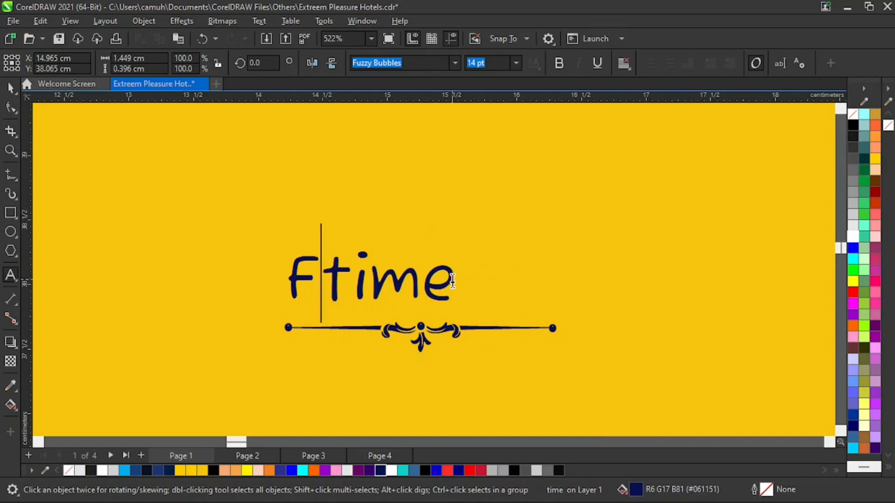
{"action": "key", "text": "ctrl+space"}
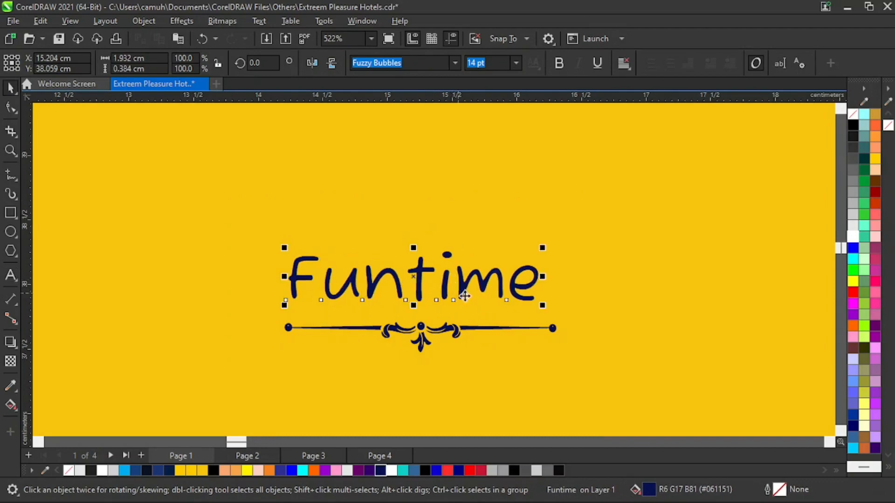
Align the Funtime heading's horizontal centre with the ornament beneath it.
{"action": "left_click", "coordinate": [457, 333], "text": "shift"}
{"action": "key", "text": "c"}
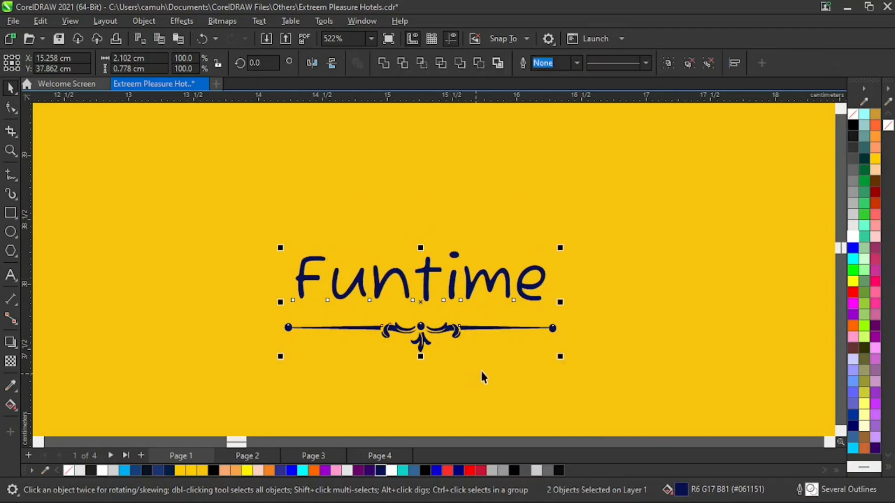
{"action": "key", "text": "z"}
{"action": "scroll", "coordinate": [516, 317], "scroll_direction": "down", "scroll_amount": 5}
{"action": "key", "text": "space"}
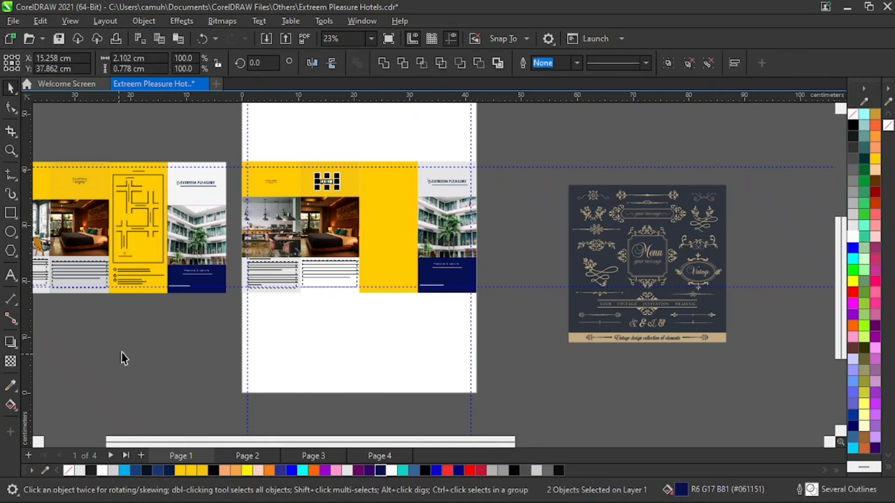
{"action": "left_click", "coordinate": [133, 359]}
Copy the reference brochure's address, phone and e-mail text blocks together onto the page's blank area below the second panel.
{"action": "key", "text": "z"}
{"action": "left_click_drag", "start_coordinate": [99, 139], "coordinate": [204, 323]}
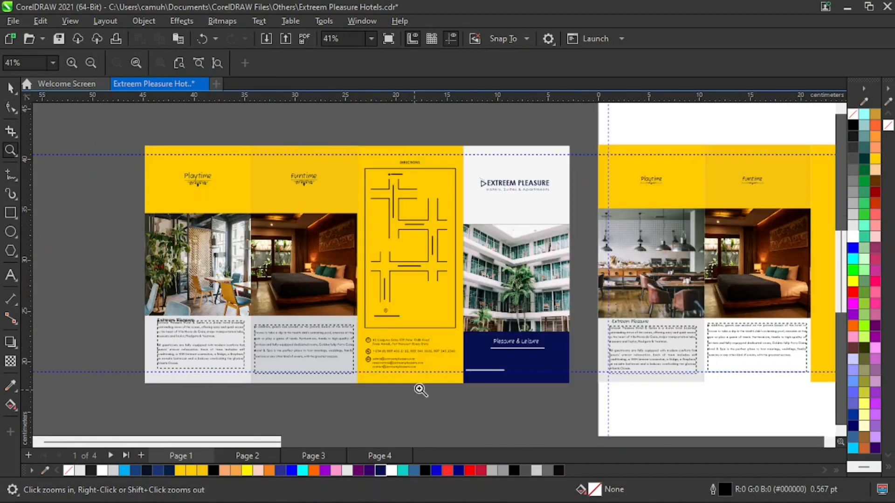
{"action": "left_click_drag", "start_coordinate": [378, 353], "coordinate": [469, 396]}
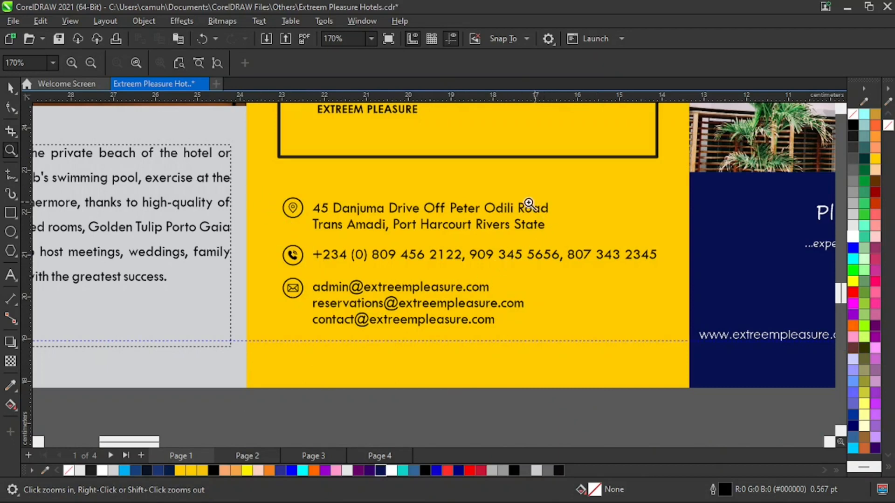
{"action": "key", "text": "space"}
{"action": "left_click", "coordinate": [426, 313]}
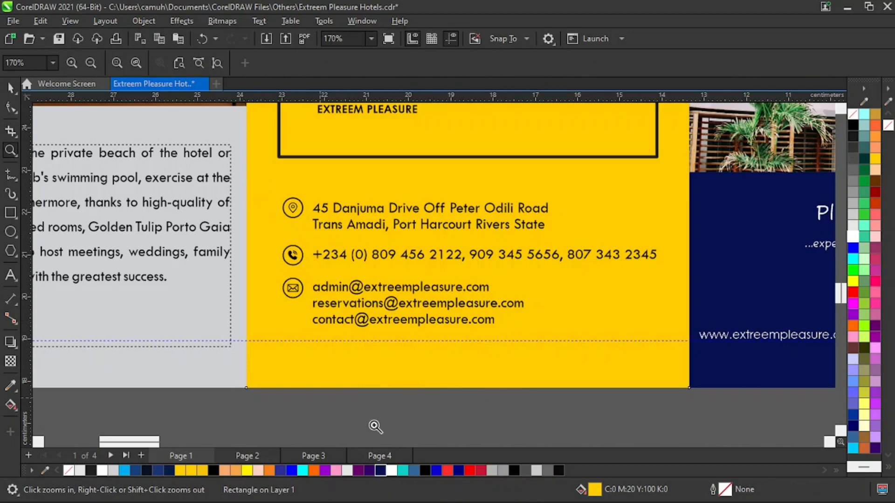
{"action": "key", "text": "F3"}
{"action": "left_click_drag", "start_coordinate": [344, 432], "coordinate": [549, 291]}
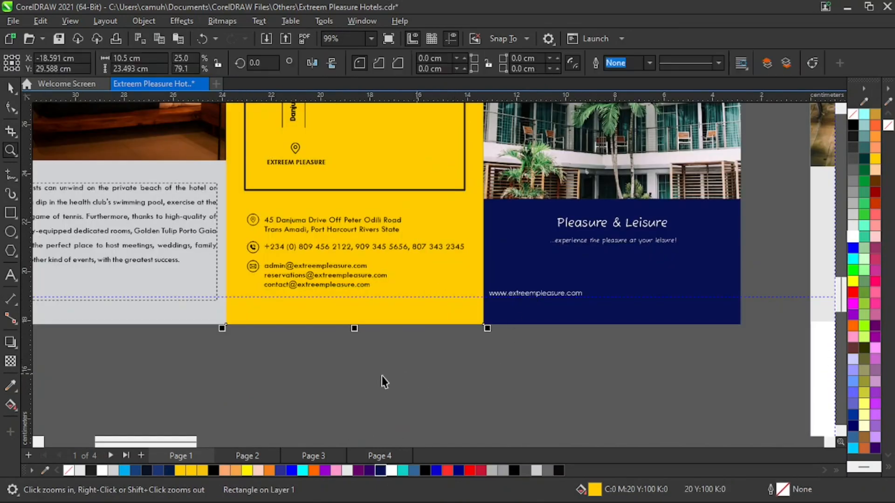
{"action": "key", "text": "space"}
{"action": "left_click", "coordinate": [365, 282]}
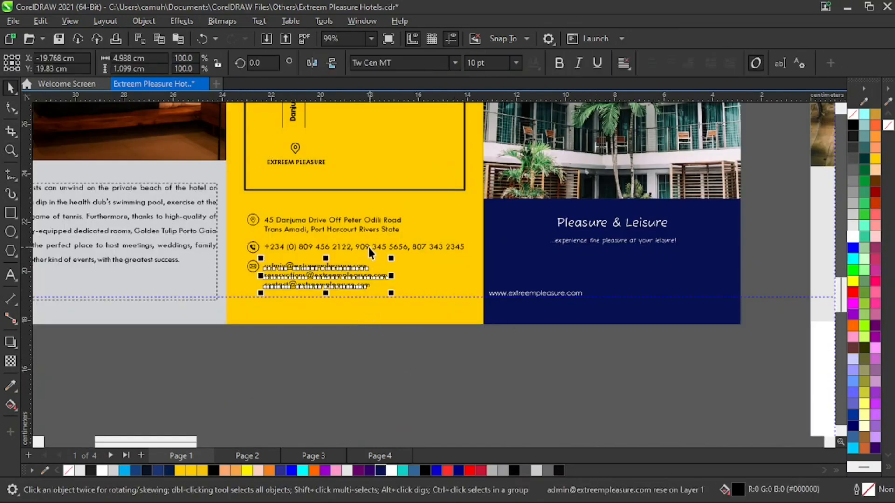
{"action": "left_click", "coordinate": [371, 246], "text": "shift"}
{"action": "left_click", "coordinate": [374, 229], "text": "shift"}
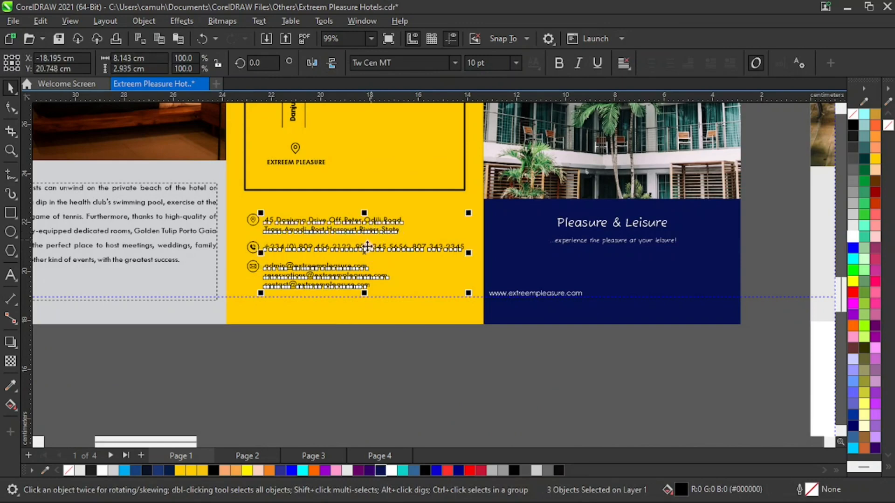
{"action": "key", "text": "z"}
{"action": "right_click", "coordinate": [376, 247]}
{"action": "key", "text": "space"}
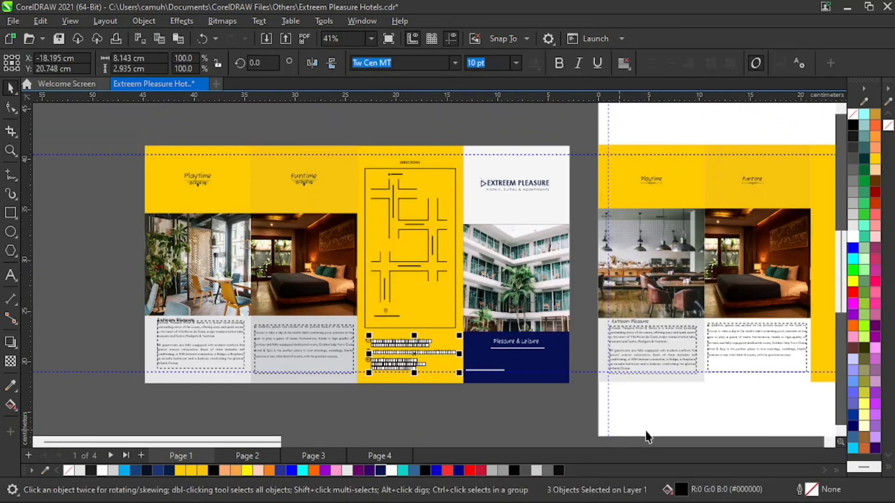
{"action": "left_click_drag", "start_coordinate": [417, 350], "coordinate": [725, 407]}
Move the three copied contact text blocks into the lower part of the yellow third panel.
{"action": "key", "text": "z"}
{"action": "right_click", "coordinate": [697, 395]}
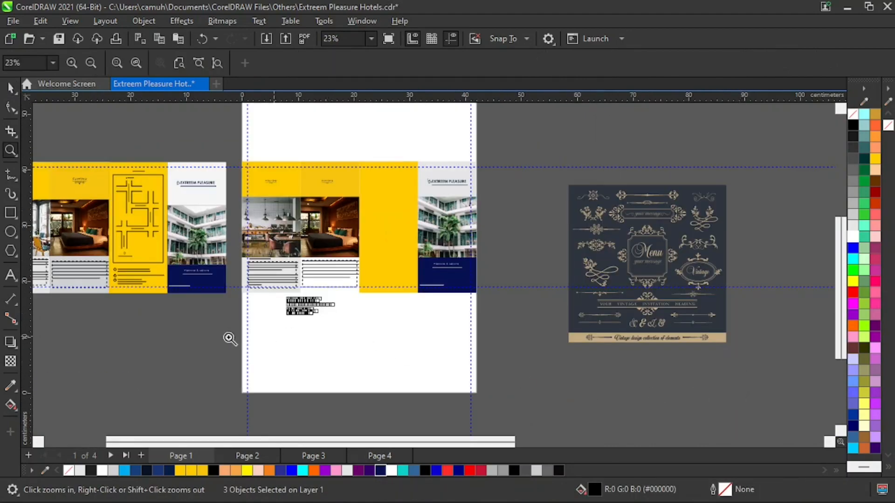
{"action": "left_click_drag", "start_coordinate": [229, 339], "coordinate": [478, 239]}
{"action": "key", "text": "space"}
{"action": "left_click_drag", "start_coordinate": [298, 336], "coordinate": [555, 239]}
Compare the placed contact texts with the reference brochure's contact block and its icons.
{"action": "key", "text": "z"}
{"action": "left_click_drag", "start_coordinate": [636, 283], "coordinate": [639, 302]}
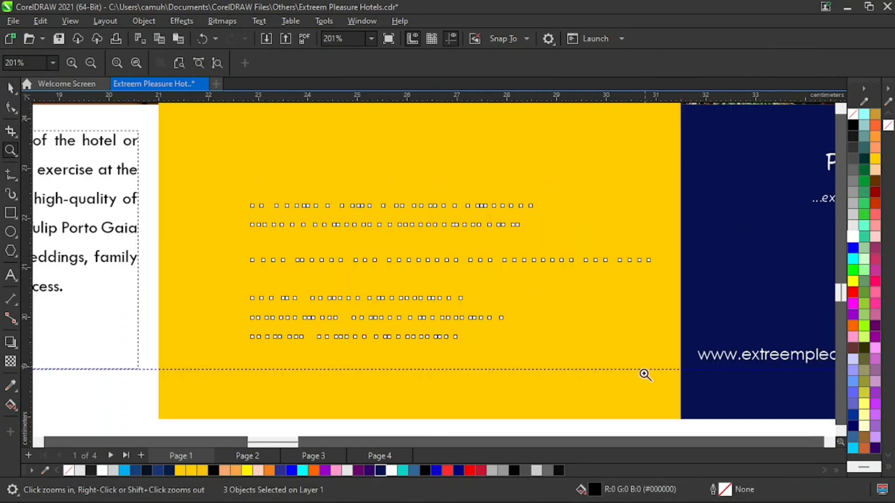
{"action": "key", "text": "space"}
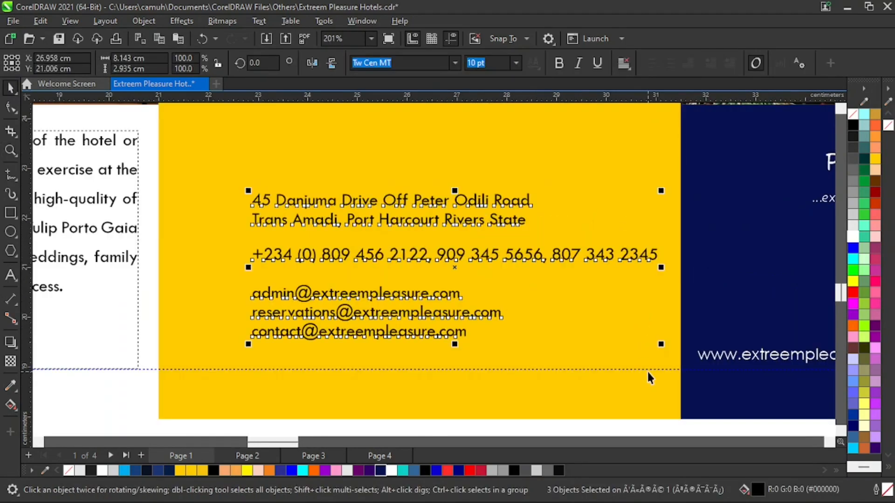
{"action": "key", "text": "z"}
{"action": "right_click", "coordinate": [575, 375]}
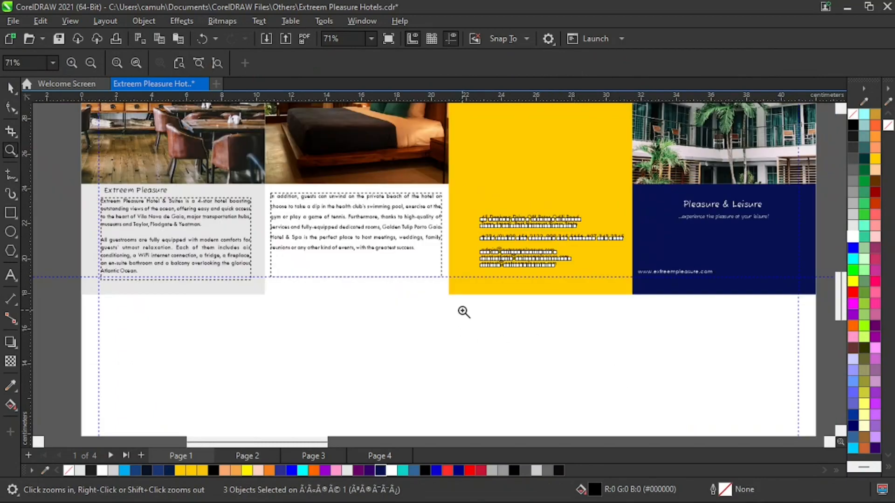
{"action": "right_click", "coordinate": [475, 322]}
{"action": "left_click_drag", "start_coordinate": [89, 263], "coordinate": [134, 303]}
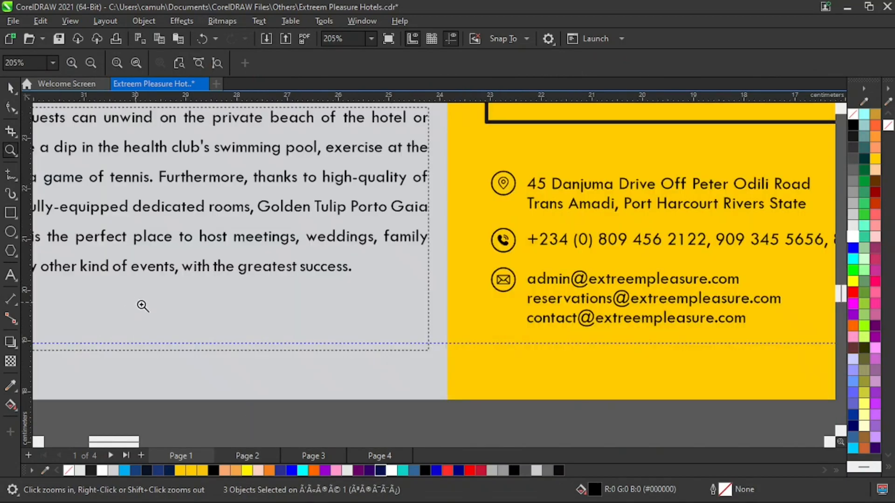
{"action": "right_click", "coordinate": [509, 287]}
Delete the vintage ornament collection lying beside the page.
{"action": "key", "text": "space"}
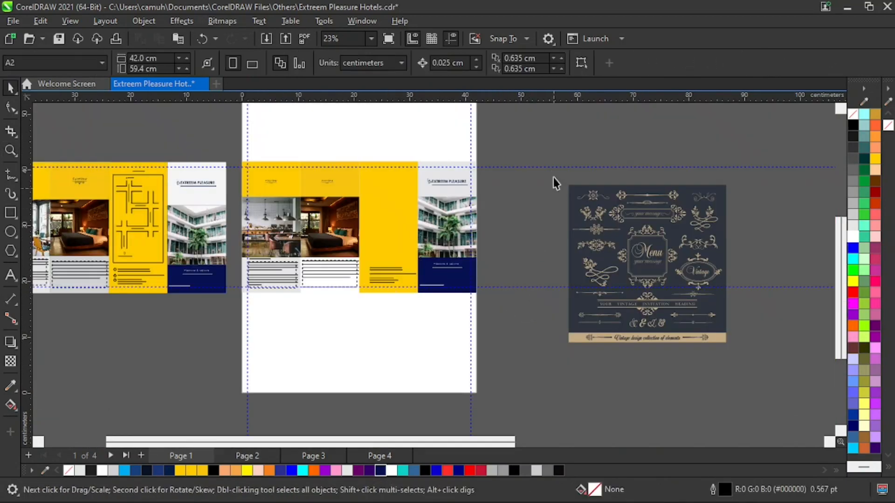
{"action": "left_click_drag", "start_coordinate": [543, 147], "coordinate": [791, 391]}
{"action": "left_click", "coordinate": [739, 366]}
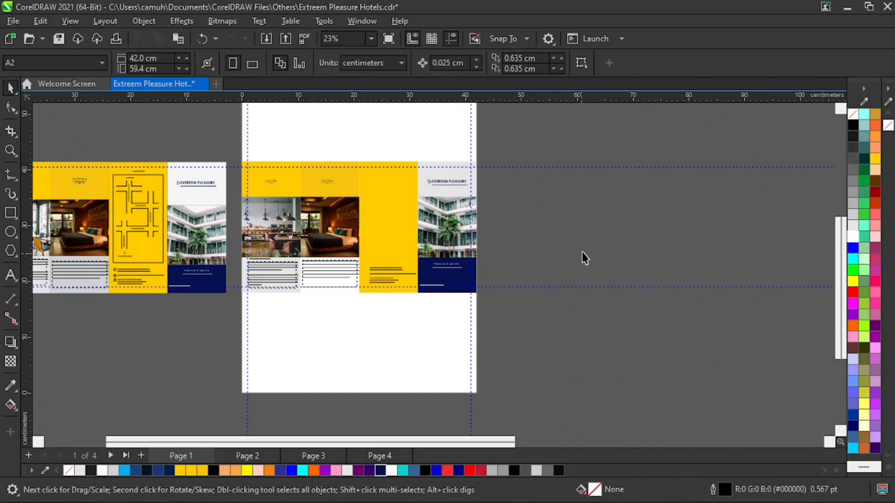
Start an import and browse to the Icons folder inside Documents, CorelDRAW Files.
{"action": "right_click", "coordinate": [578, 224]}
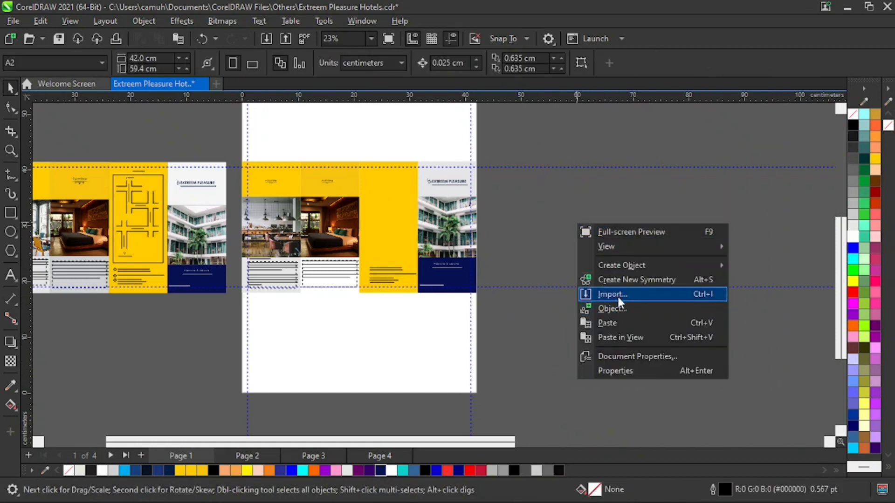
{"action": "left_click", "coordinate": [619, 292]}
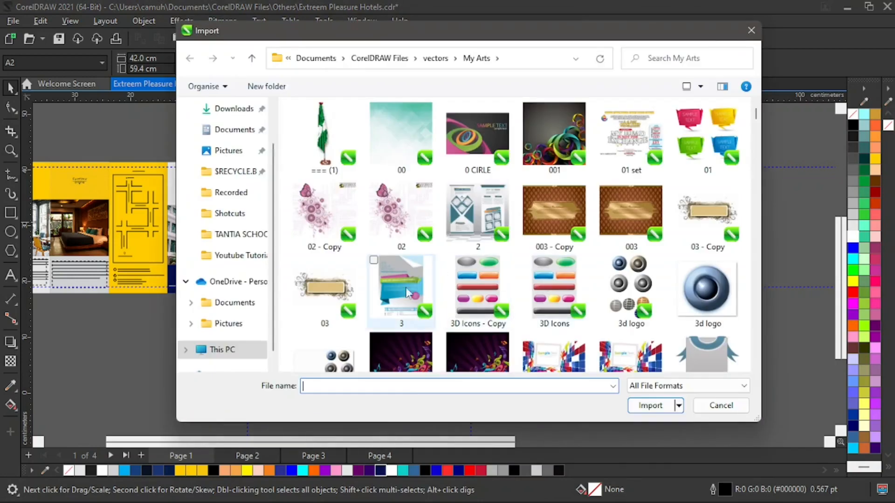
{"action": "left_click", "coordinate": [237, 133]}
{"action": "double_click", "coordinate": [557, 139]}
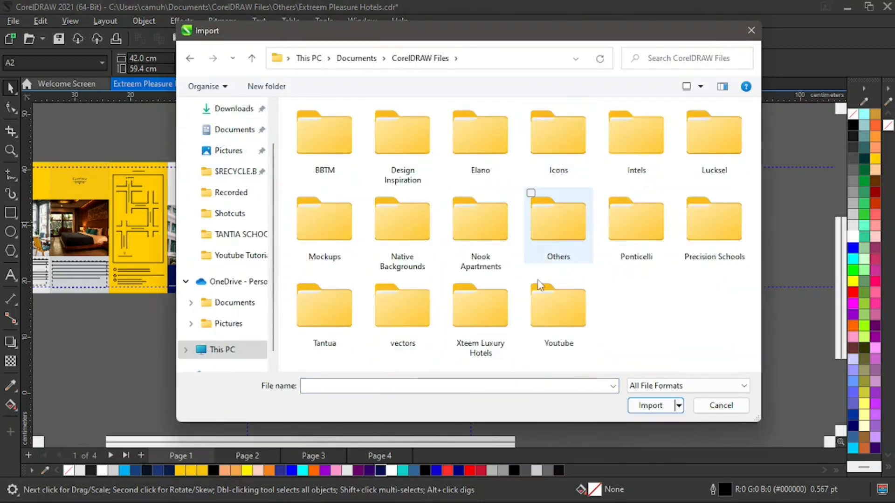
{"action": "double_click", "coordinate": [563, 151]}
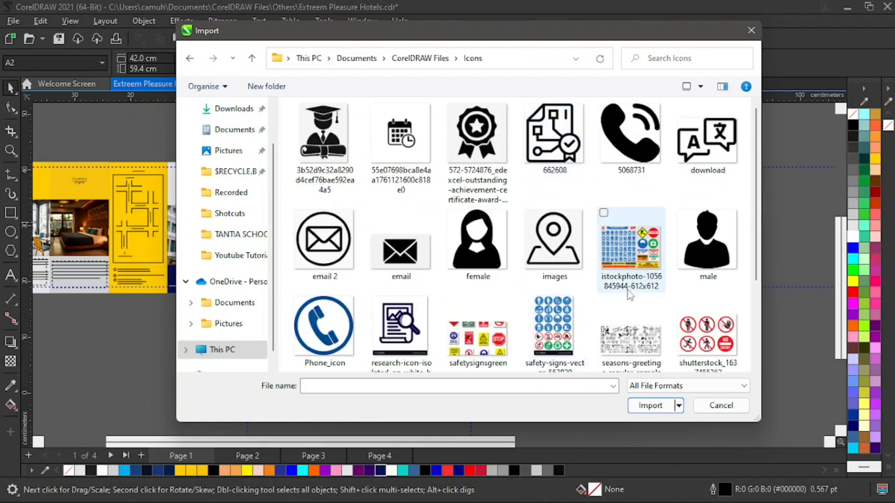
Import the icon files 5068731, images and email 2, and place them in the empty area beside the page.
{"action": "left_click", "coordinate": [636, 140]}
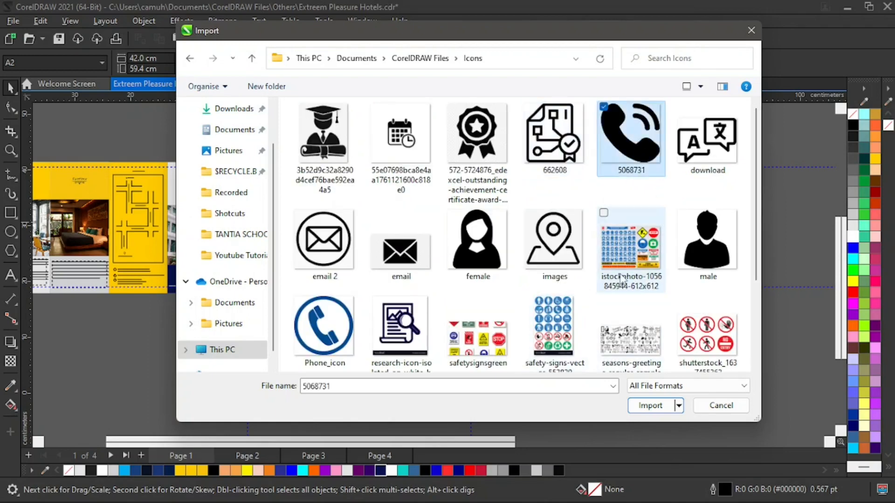
{"action": "left_click", "coordinate": [564, 247], "text": "ctrl"}
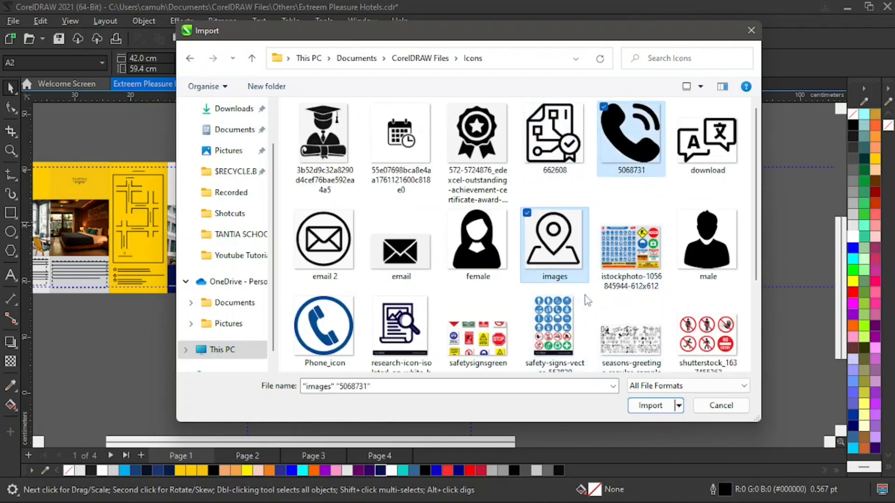
{"action": "left_click", "coordinate": [328, 251], "text": "ctrl"}
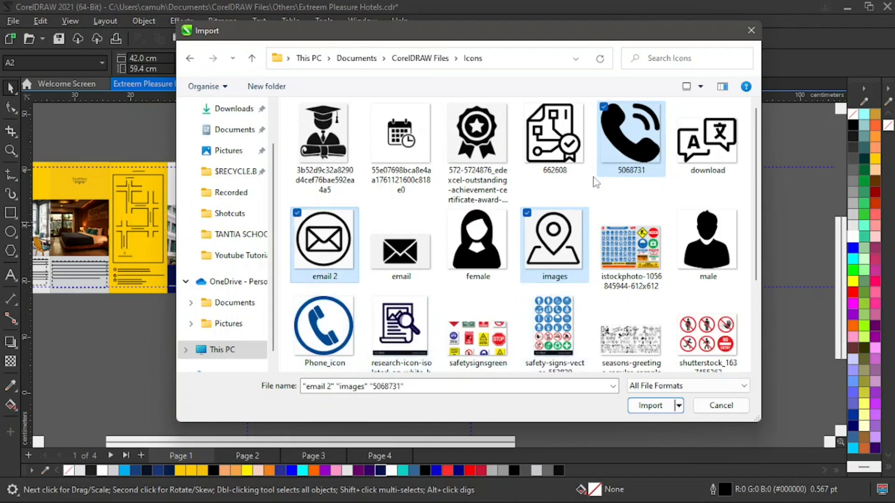
{"action": "left_click", "coordinate": [650, 405]}
{"action": "left_click", "coordinate": [506, 168]}
{"action": "left_click", "coordinate": [619, 182]}
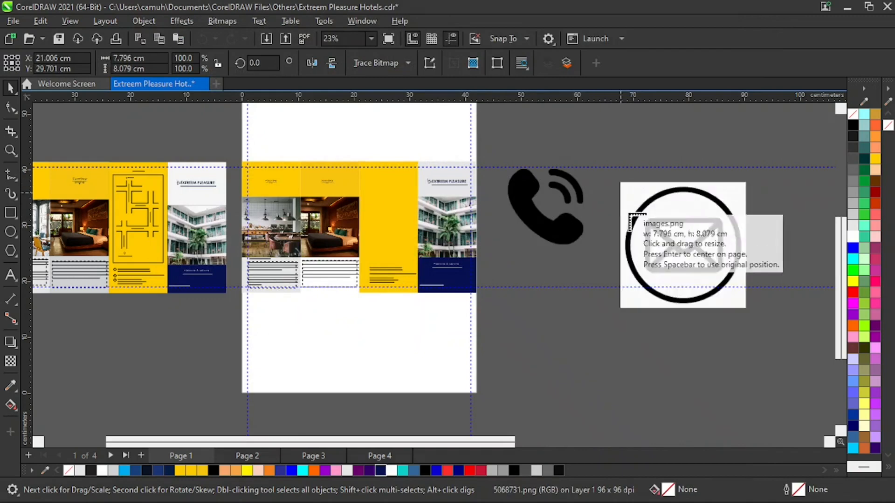
{"action": "left_click", "coordinate": [561, 308]}
Move the three icons onto the page's blank area below the panels, shrinking the email icon to about 10 cm and the phone to 10.8 cm wide.
{"action": "left_click_drag", "start_coordinate": [578, 328], "coordinate": [337, 339]}
{"action": "left_click", "coordinate": [718, 254]}
{"action": "left_click_drag", "start_coordinate": [750, 181], "coordinate": [427, 336]}
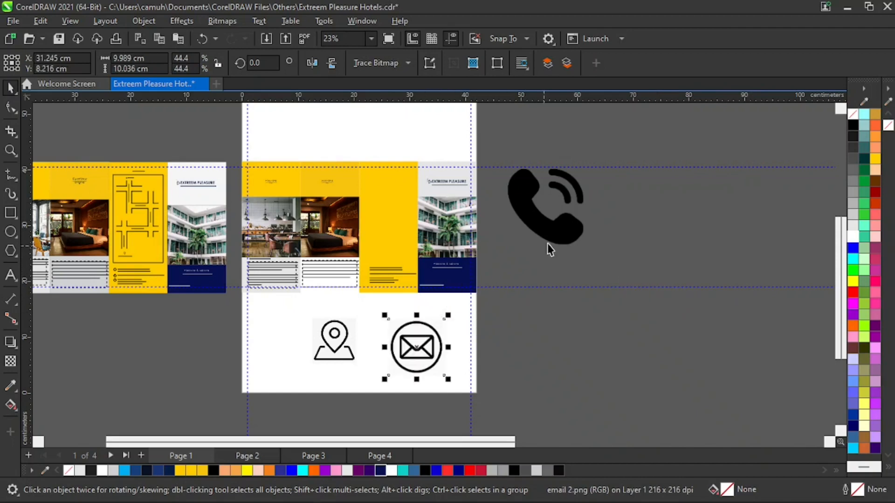
{"action": "left_click_drag", "start_coordinate": [550, 249], "coordinate": [573, 262]}
{"action": "left_click_drag", "start_coordinate": [611, 200], "coordinate": [589, 214]}
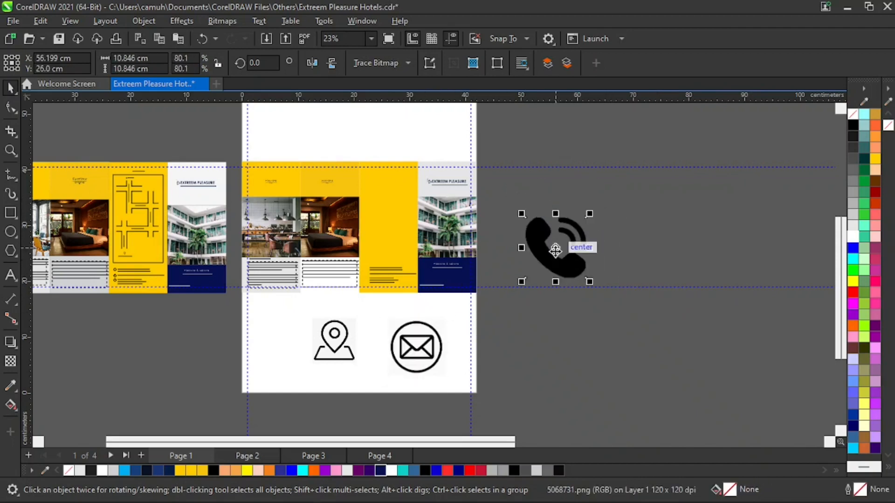
{"action": "left_click_drag", "start_coordinate": [555, 250], "coordinate": [270, 347]}
Space the three icons out in a row and scale the phone icon to about 7.9 cm wide.
{"action": "key", "text": "z"}
{"action": "left_click_drag", "start_coordinate": [202, 293], "coordinate": [487, 392]}
{"action": "key", "text": "space"}
{"action": "left_click_drag", "start_coordinate": [400, 262], "coordinate": [446, 274]}
{"action": "left_click_drag", "start_coordinate": [269, 315], "coordinate": [320, 304]}
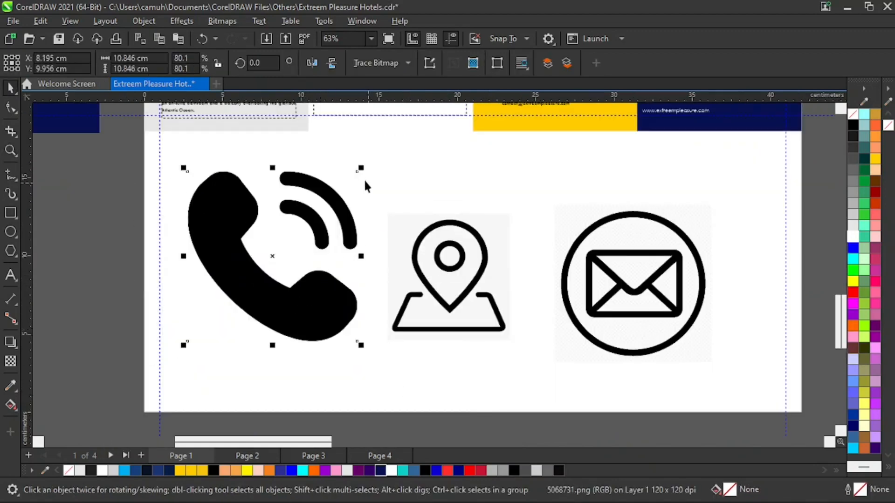
{"action": "left_click_drag", "start_coordinate": [361, 168], "coordinate": [314, 214]}
{"action": "mouse_move", "coordinate": [282, 304]}
{"action": "left_mouse_down"}
{"action": "mouse_move", "coordinate": [303, 282]}
{"action": "mouse_move", "coordinate": [277, 300]}
{"action": "left_mouse_up"}
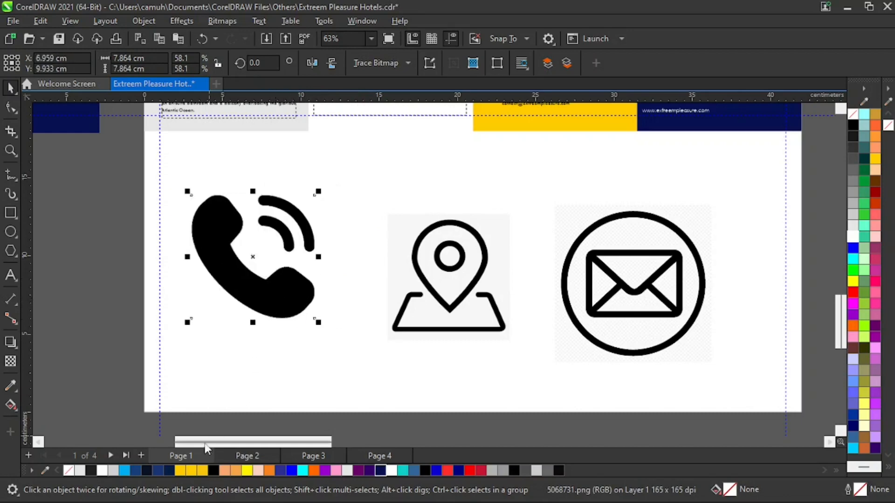
Try to recolour the phone icon with the palette's dark blue.
{"action": "left_click", "coordinate": [167, 468]}
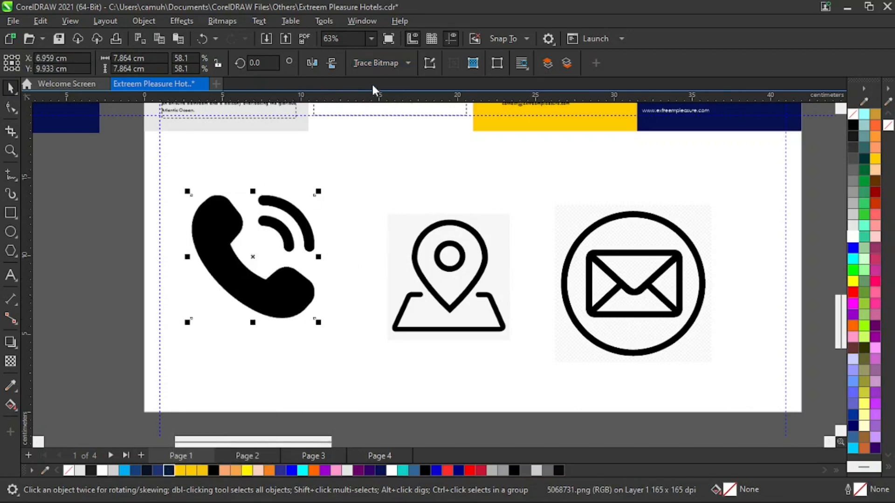
{"action": "left_click", "coordinate": [440, 249]}
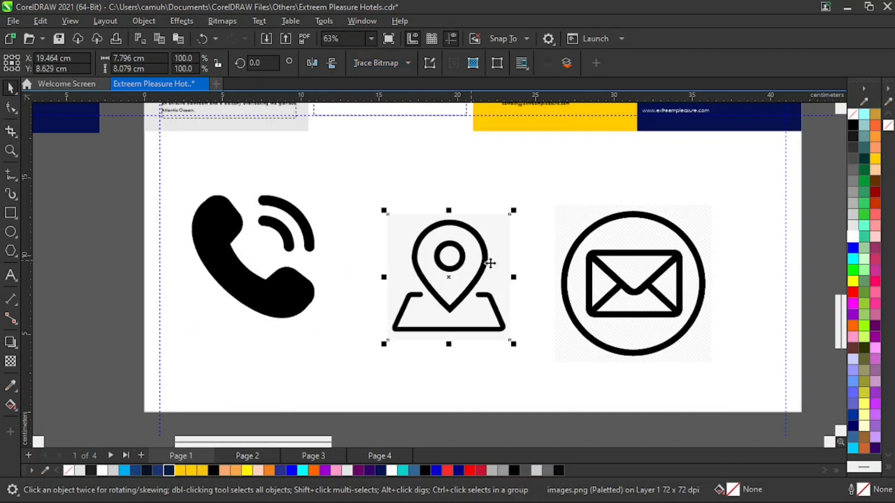
{"action": "left_click", "coordinate": [622, 272]}
Vectorise the phone bitmap with a Line Art outline trace and delete the original image.
{"action": "left_click", "coordinate": [272, 288]}
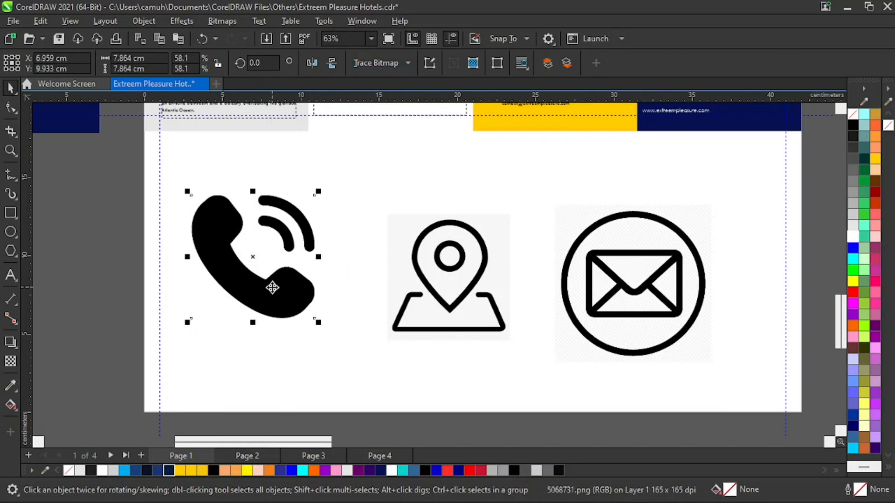
{"action": "left_click", "coordinate": [229, 24]}
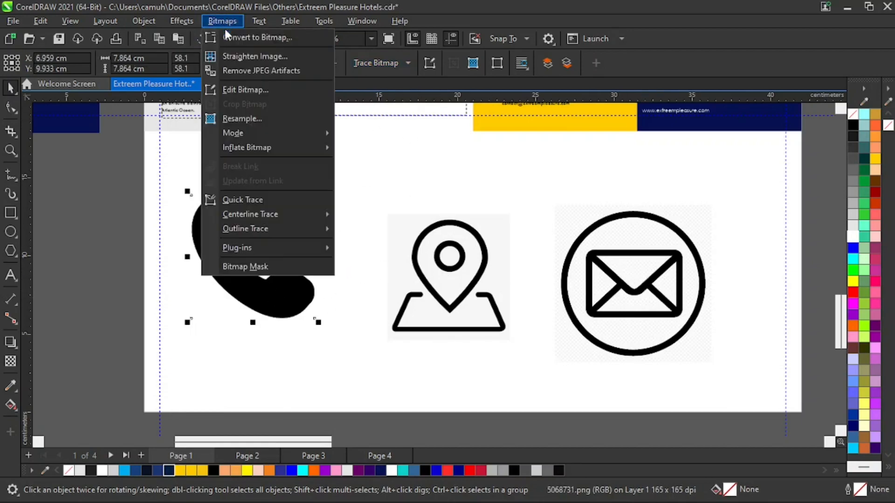
{"action": "mouse_move", "coordinate": [256, 228]}
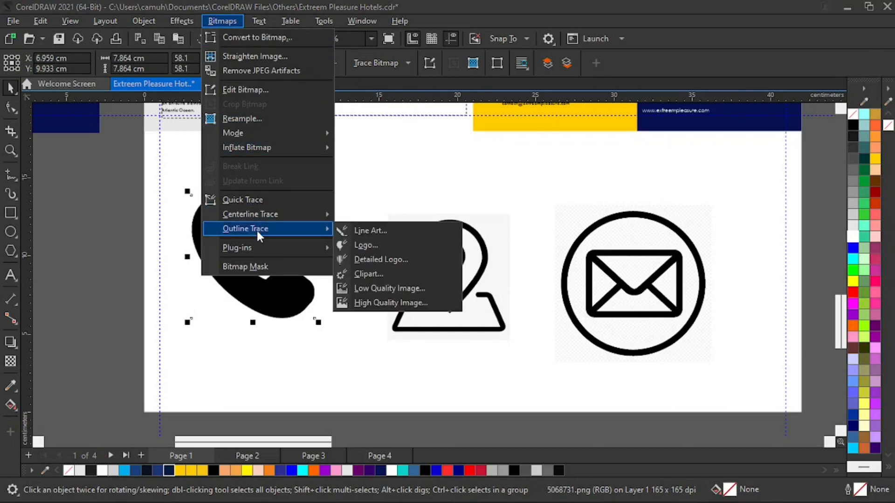
{"action": "left_click", "coordinate": [369, 228]}
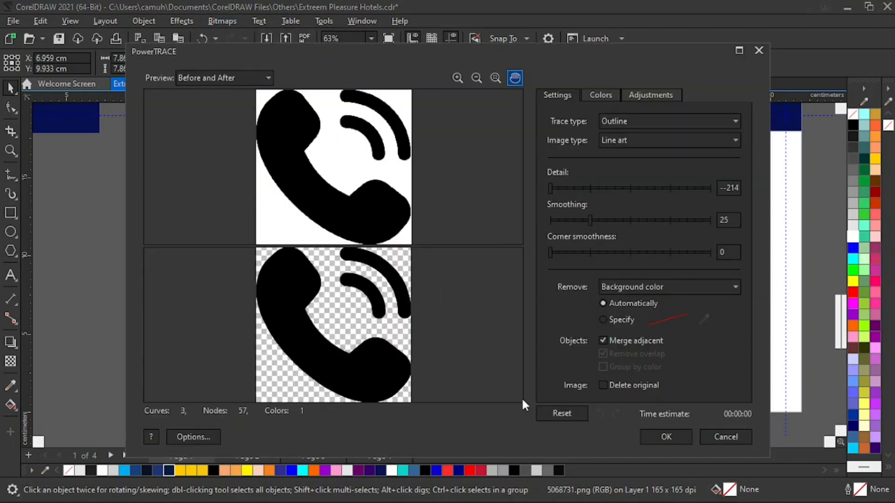
{"action": "left_click", "coordinate": [658, 436]}
{"action": "mouse_move", "coordinate": [259, 276]}
{"action": "left_mouse_down"}
{"action": "mouse_move", "coordinate": [395, 271]}
{"action": "mouse_move", "coordinate": [89, 302]}
{"action": "left_mouse_up"}
{"action": "key", "text": "Delete"}
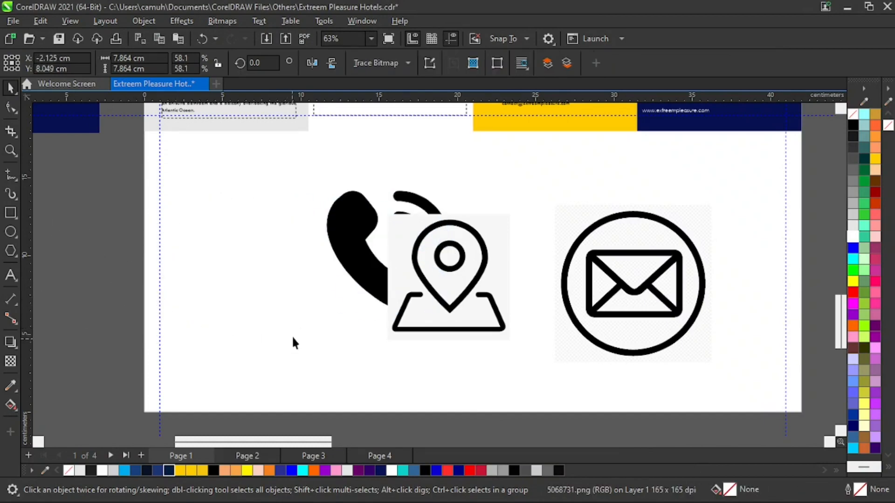
Fill the traced phone icon with Deep Yellow and place it at the start of the icon row.
{"action": "left_click", "coordinate": [339, 259]}
{"action": "mouse_move", "coordinate": [339, 259]}
{"action": "left_mouse_down"}
{"action": "mouse_move", "coordinate": [245, 262]}
{"action": "mouse_move", "coordinate": [228, 271]}
{"action": "left_mouse_up"}
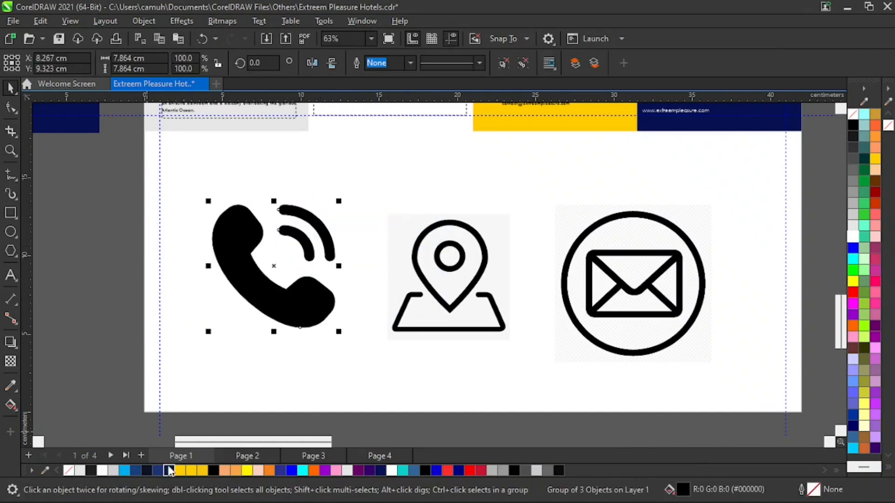
{"action": "left_click", "coordinate": [169, 471]}
{"action": "left_click", "coordinate": [180, 470]}
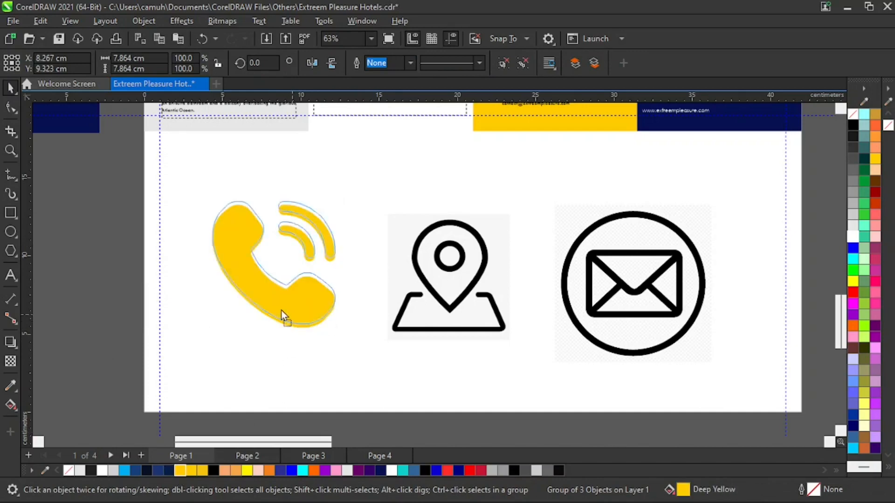
{"action": "left_click_drag", "start_coordinate": [281, 311], "coordinate": [233, 312]}
Vectorise the location bitmap with a Line Art outline trace, delete the original and place the traced copy between the phone and email icons.
{"action": "left_click", "coordinate": [509, 237]}
{"action": "left_click", "coordinate": [222, 20]}
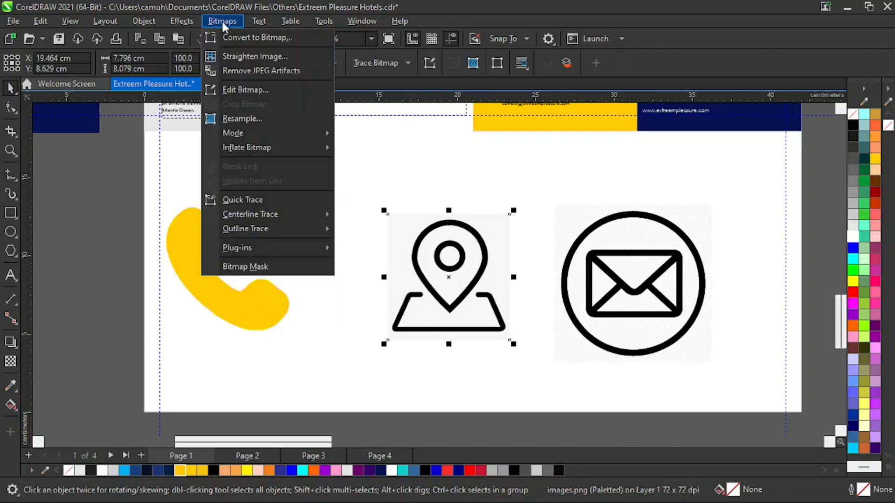
{"action": "mouse_move", "coordinate": [273, 230]}
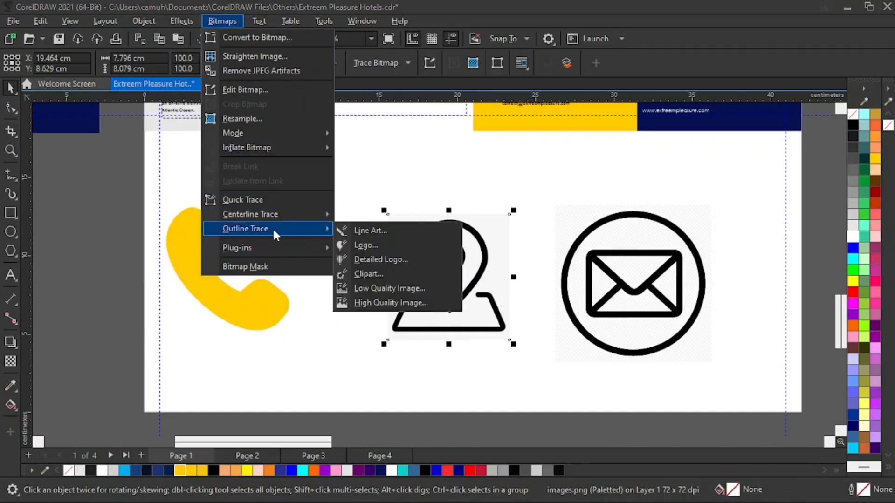
{"action": "left_click", "coordinate": [370, 231]}
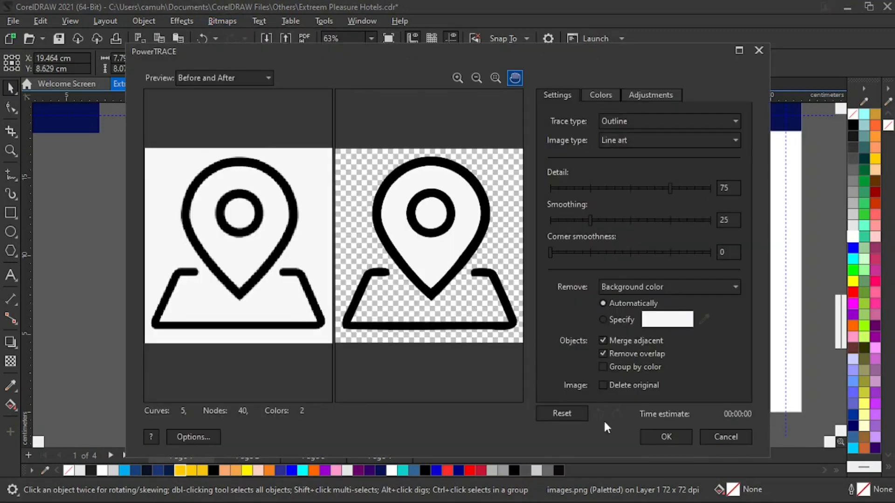
{"action": "left_click", "coordinate": [663, 438]}
{"action": "mouse_move", "coordinate": [463, 305]}
{"action": "left_mouse_down"}
{"action": "mouse_move", "coordinate": [543, 253]}
{"action": "mouse_move", "coordinate": [360, 304]}
{"action": "left_mouse_up"}
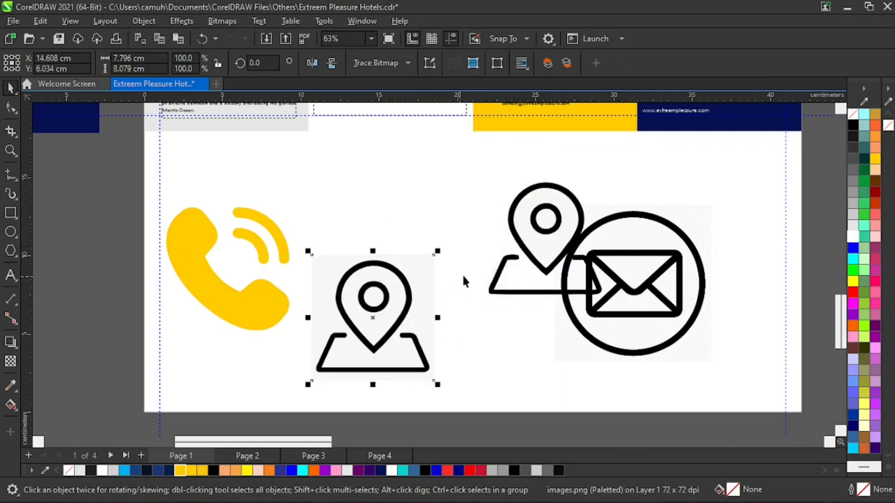
{"action": "key", "text": "Delete"}
{"action": "left_click_drag", "start_coordinate": [561, 243], "coordinate": [438, 277]}
Vectorise the email bitmap with a Line Art outline trace, delete the original and place the traced copy beside the location icon.
{"action": "left_click", "coordinate": [592, 268]}
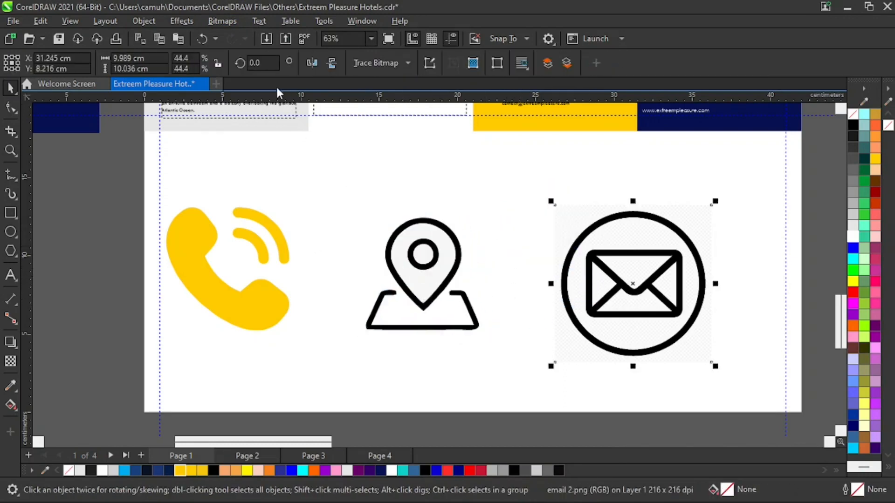
{"action": "left_click", "coordinate": [222, 19]}
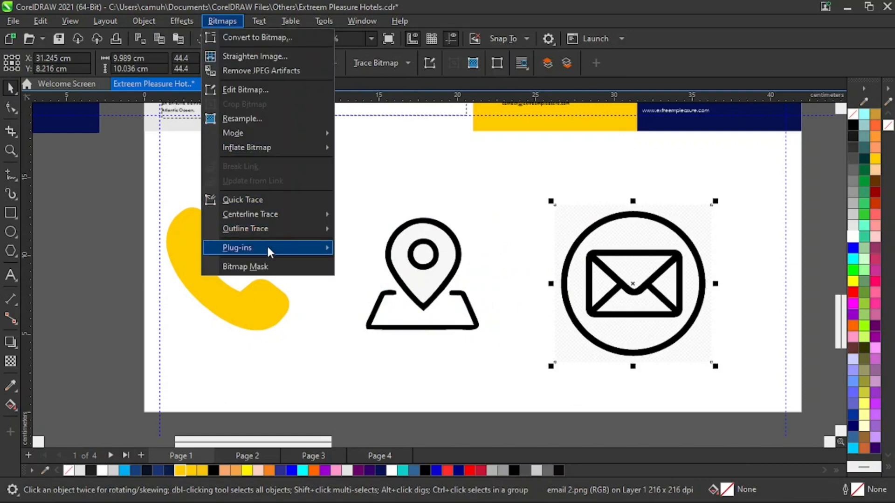
{"action": "mouse_move", "coordinate": [267, 245]}
{"action": "mouse_move", "coordinate": [272, 228]}
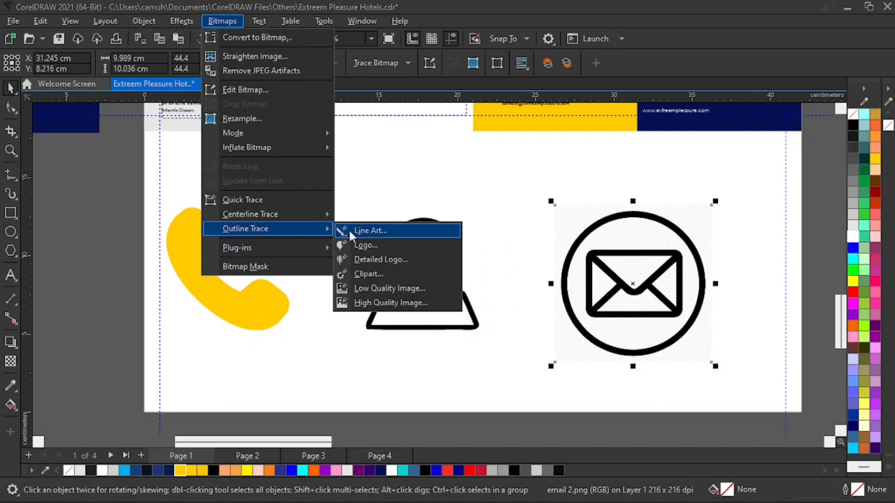
{"action": "left_click", "coordinate": [370, 230]}
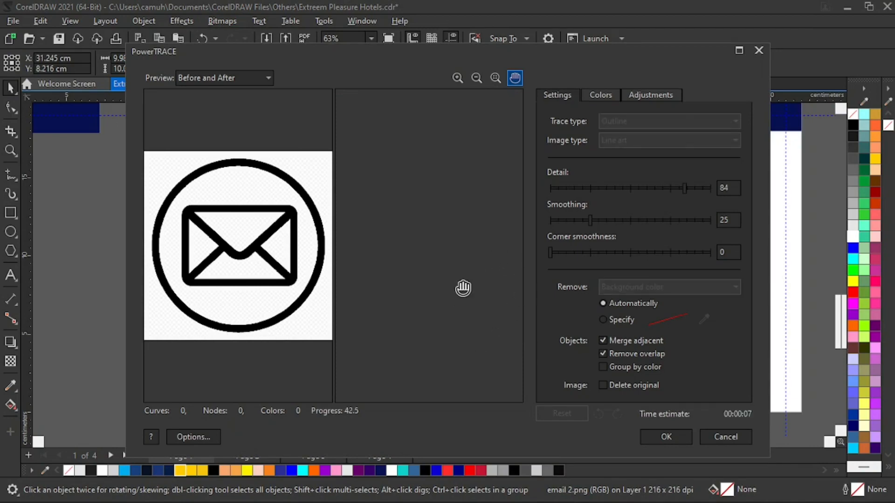
{"action": "left_click", "coordinate": [666, 437]}
{"action": "left_click_drag", "start_coordinate": [634, 291], "coordinate": [789, 169]}
{"action": "left_click", "coordinate": [577, 302]}
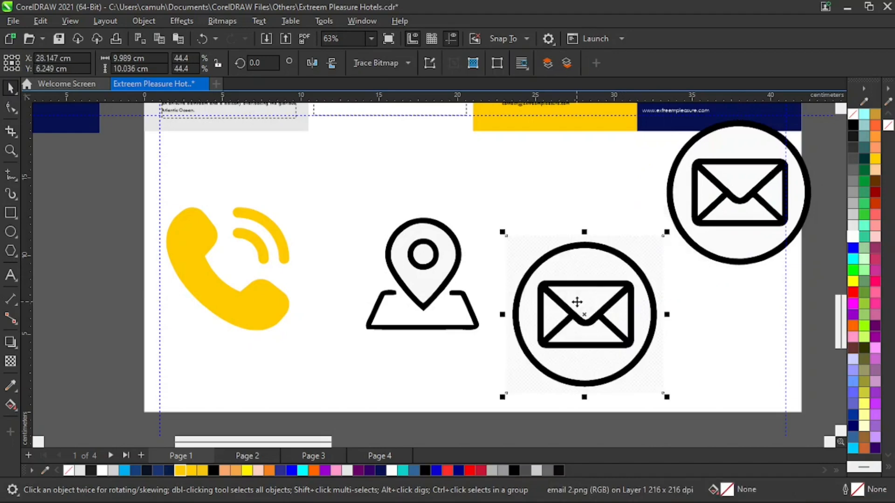
{"action": "key", "text": "Delete"}
{"action": "mouse_move", "coordinate": [713, 224]}
{"action": "left_mouse_down"}
{"action": "mouse_move", "coordinate": [573, 299]}
{"action": "mouse_move", "coordinate": [500, 297]}
{"action": "mouse_move", "coordinate": [513, 284]}
{"action": "left_mouse_up"}
Move the three traced icons together off the white page onto the grey area to its right.
{"action": "key", "text": "z"}
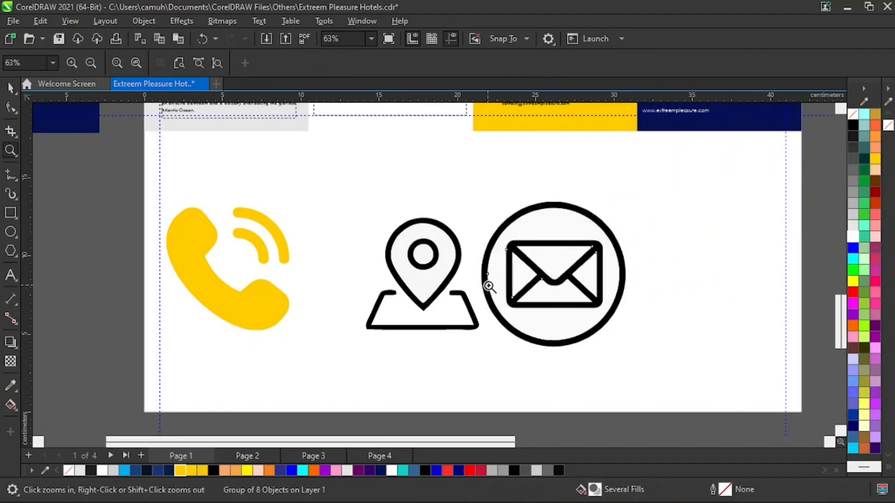
{"action": "right_click", "coordinate": [491, 298]}
{"action": "key", "text": "space"}
{"action": "left_click_drag", "start_coordinate": [224, 313], "coordinate": [628, 337]}
{"action": "key", "text": "z"}
{"action": "left_click_drag", "start_coordinate": [447, 287], "coordinate": [680, 396]}
{"action": "key", "text": "space"}
Ungroup the email icon and delete its outer ring and the white disc behind the envelope.
{"action": "left_click", "coordinate": [599, 291]}
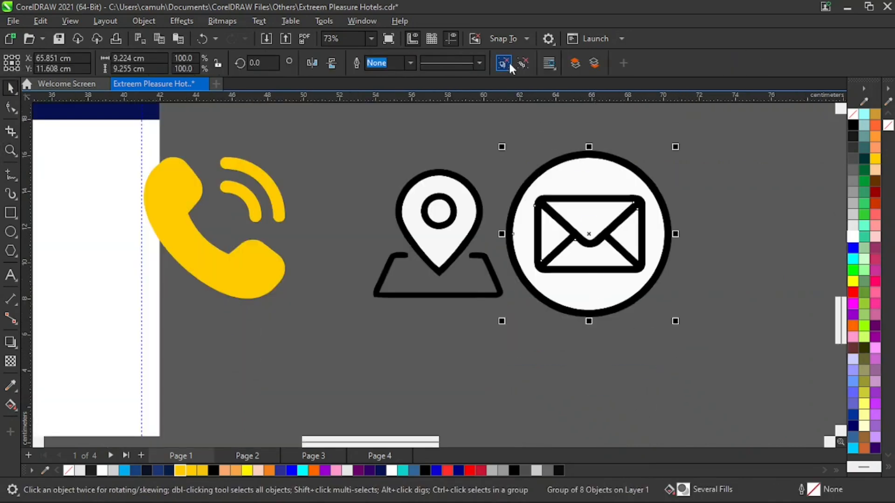
{"action": "left_click", "coordinate": [644, 160]}
{"action": "left_click_drag", "start_coordinate": [636, 169], "coordinate": [748, 173]}
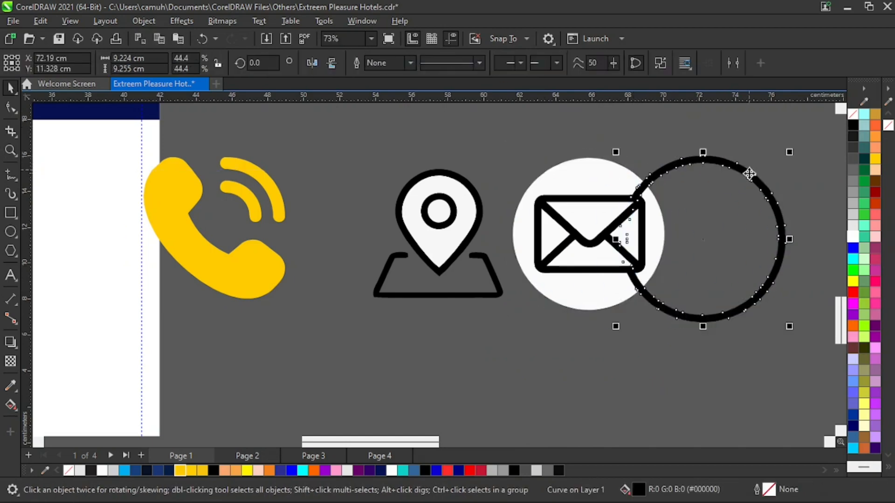
{"action": "key", "text": "Delete"}
{"action": "left_click_drag", "start_coordinate": [609, 299], "coordinate": [691, 316]}
{"action": "key", "text": "Delete"}
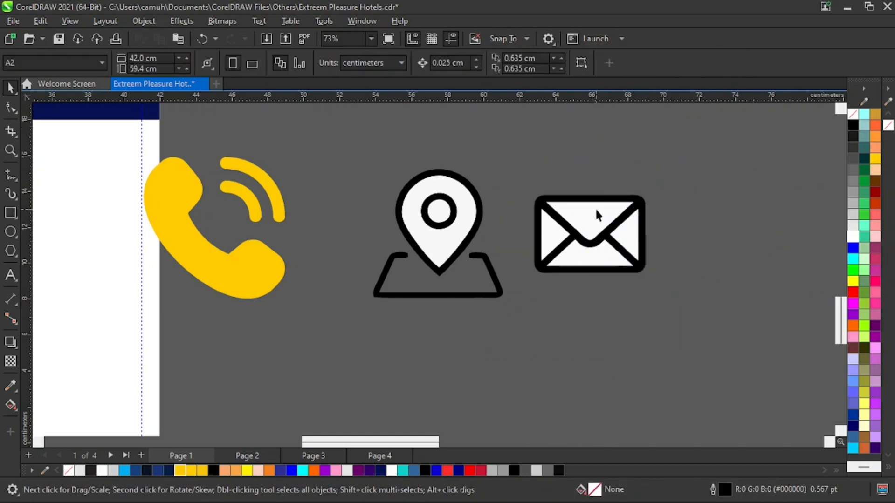
Delete the remaining white fill pieces inside the envelope, leaving only its black linework.
{"action": "left_click", "coordinate": [626, 238]}
{"action": "key", "text": "Delete"}
{"action": "left_click", "coordinate": [600, 262]}
{"action": "key", "text": "Delete"}
{"action": "left_click", "coordinate": [546, 244]}
{"action": "key", "text": "Delete"}
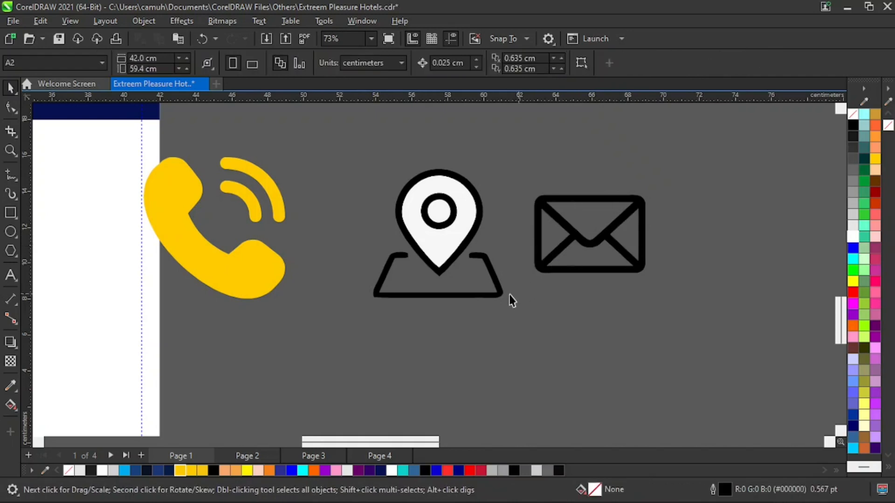
Ungroup the location icon and delete its map base and the pin's white fill.
{"action": "left_click_drag", "start_coordinate": [494, 295], "coordinate": [502, 333]}
{"action": "left_click_drag", "start_coordinate": [461, 287], "coordinate": [461, 230]}
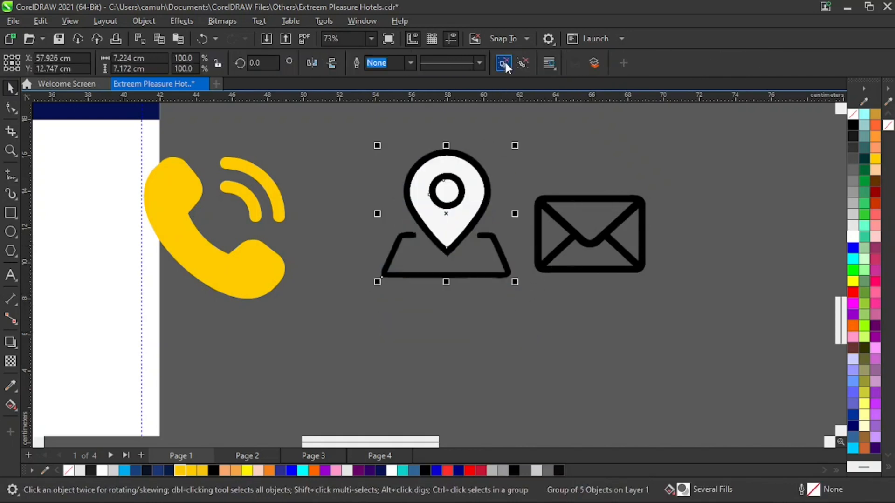
{"action": "left_click", "coordinate": [476, 297]}
{"action": "left_click_drag", "start_coordinate": [485, 280], "coordinate": [488, 325]}
{"action": "key", "text": "Delete"}
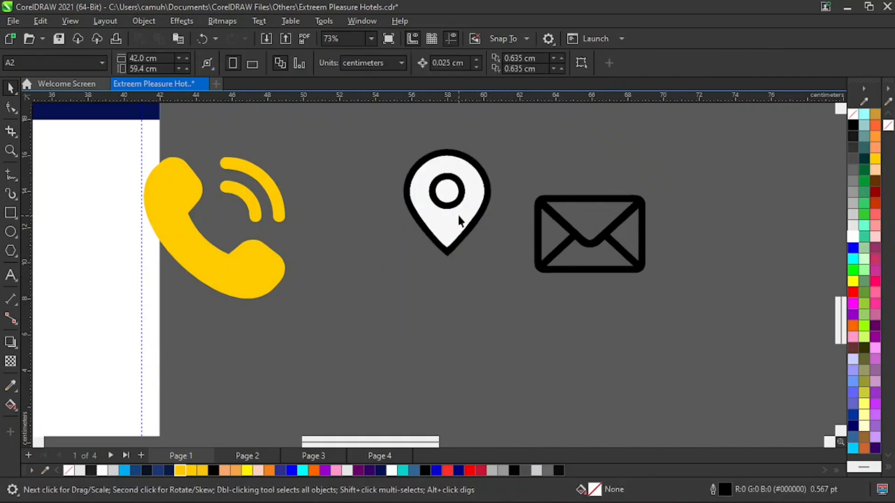
{"action": "left_click", "coordinate": [457, 215]}
{"action": "key", "text": "Delete"}
Weld the location pin's outline and inner ring into one shape and move it away from the envelope.
{"action": "left_click_drag", "start_coordinate": [376, 130], "coordinate": [514, 300]}
{"action": "left_click", "coordinate": [667, 64]}
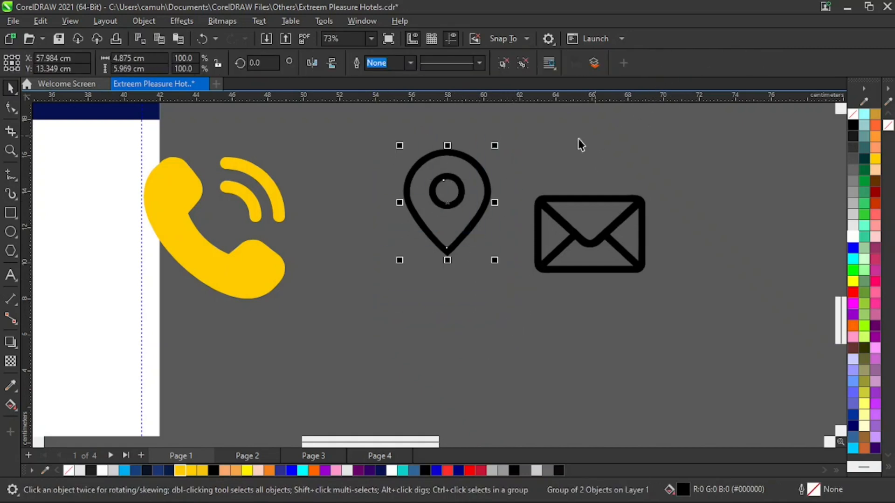
{"action": "left_click", "coordinate": [504, 63]}
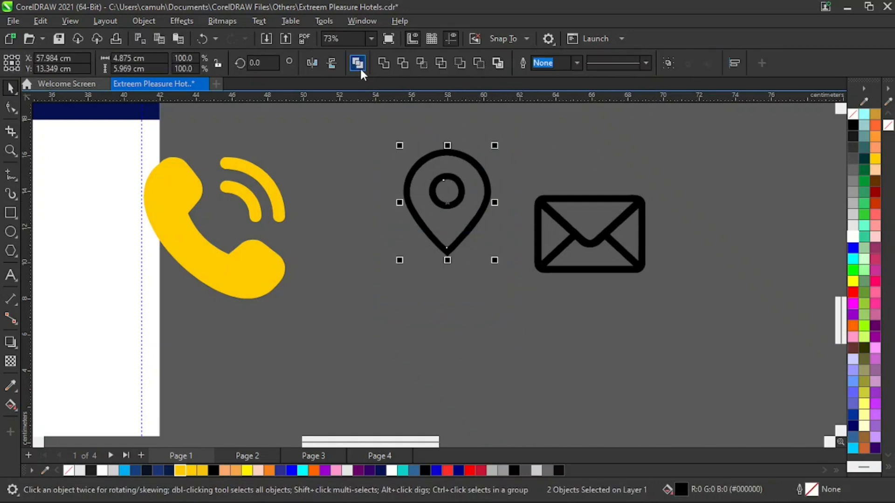
{"action": "left_click", "coordinate": [384, 62]}
{"action": "left_click", "coordinate": [488, 184]}
{"action": "left_click", "coordinate": [460, 189]}
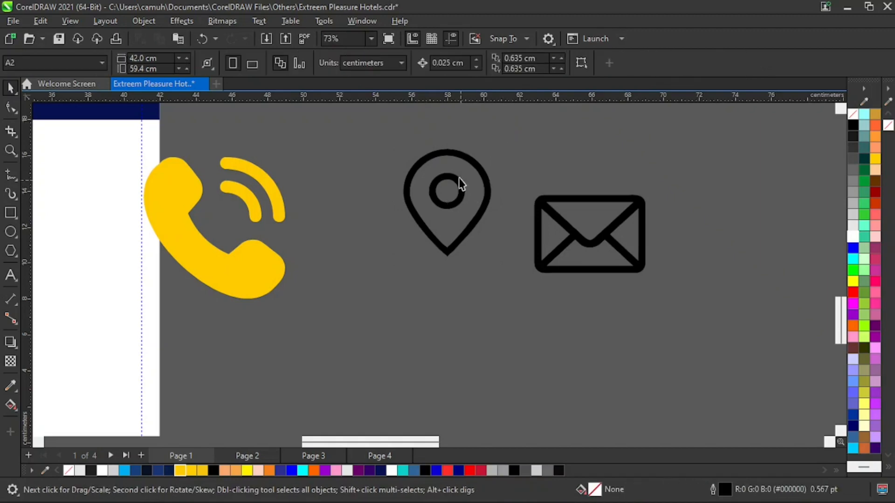
{"action": "left_click_drag", "start_coordinate": [459, 189], "coordinate": [419, 246]}
{"action": "left_click", "coordinate": [481, 234]}
Weld the envelope's black pieces into a single curve and reposition it beside the pin.
{"action": "left_click_drag", "start_coordinate": [568, 236], "coordinate": [585, 221]}
{"action": "left_click_drag", "start_coordinate": [515, 142], "coordinate": [695, 305]}
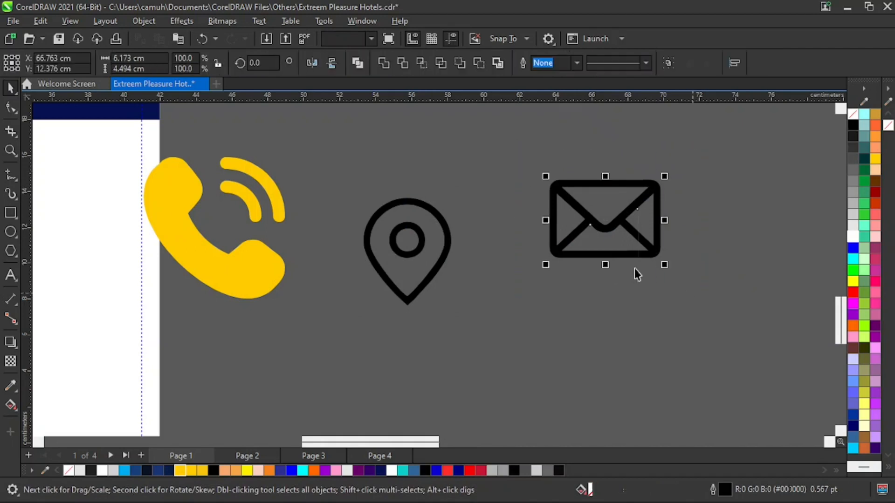
{"action": "left_click", "coordinate": [724, 234]}
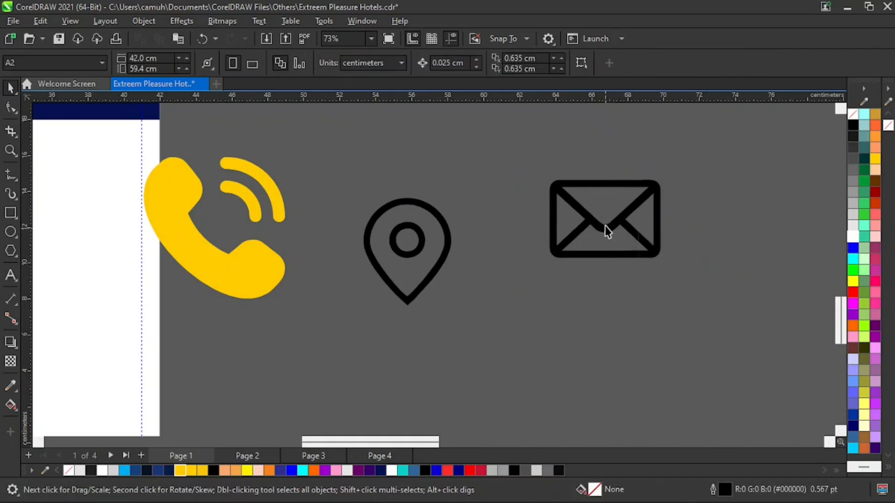
{"action": "left_click_drag", "start_coordinate": [607, 231], "coordinate": [583, 239]}
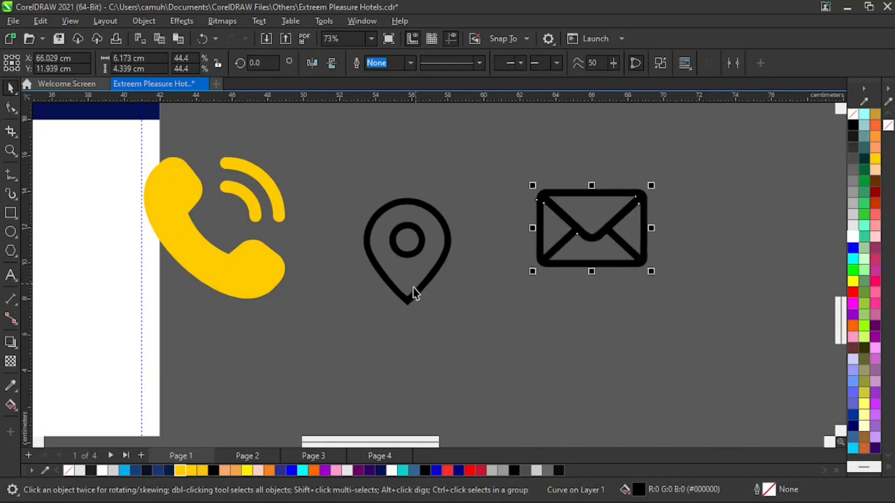
Align the location pin roughly with the envelope and fill both icons with Deep Yellow.
{"action": "left_click_drag", "start_coordinate": [415, 293], "coordinate": [430, 267]}
{"action": "left_click_drag", "start_coordinate": [352, 147], "coordinate": [740, 345]}
{"action": "left_click", "coordinate": [179, 471]}
{"action": "left_click", "coordinate": [599, 233]}
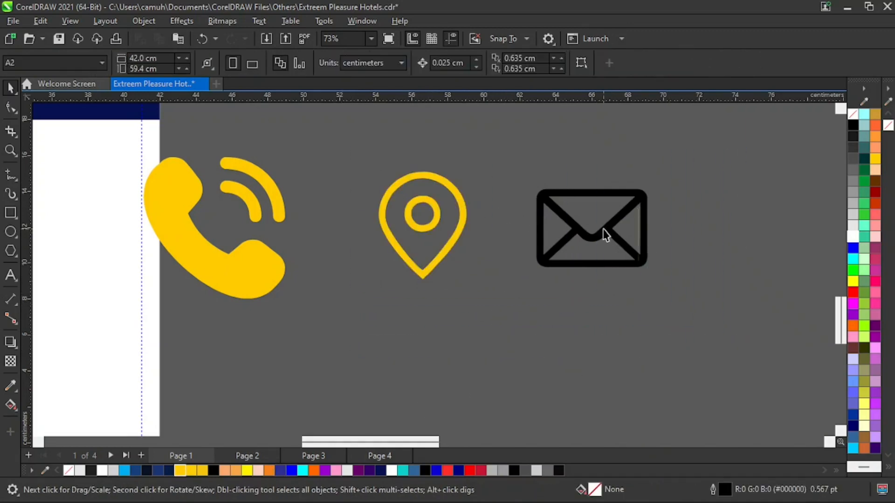
{"action": "left_click", "coordinate": [182, 471]}
{"action": "left_click", "coordinate": [382, 371]}
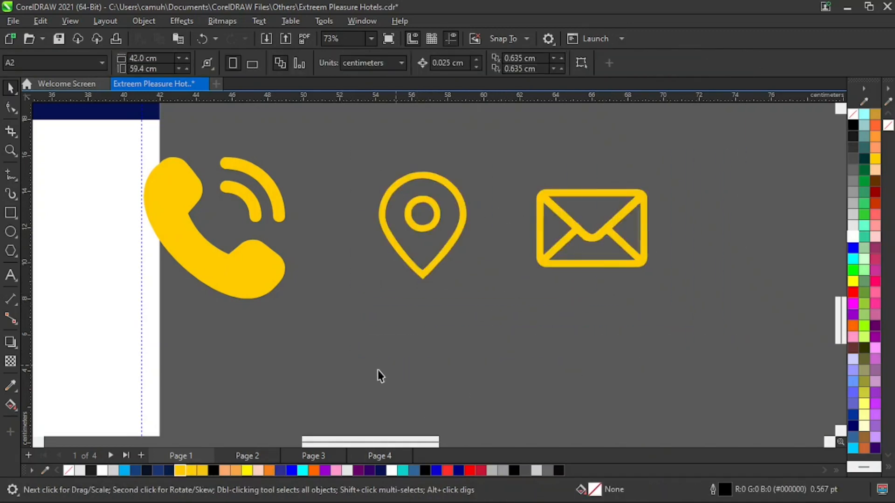
Check the reference's contact icons and draw a circle about 6.8 cm in diameter in the page's blank area below the panels.
{"action": "key", "text": "z"}
{"action": "key", "text": "F3"}
{"action": "left_click_drag", "start_coordinate": [98, 256], "coordinate": [145, 321]}
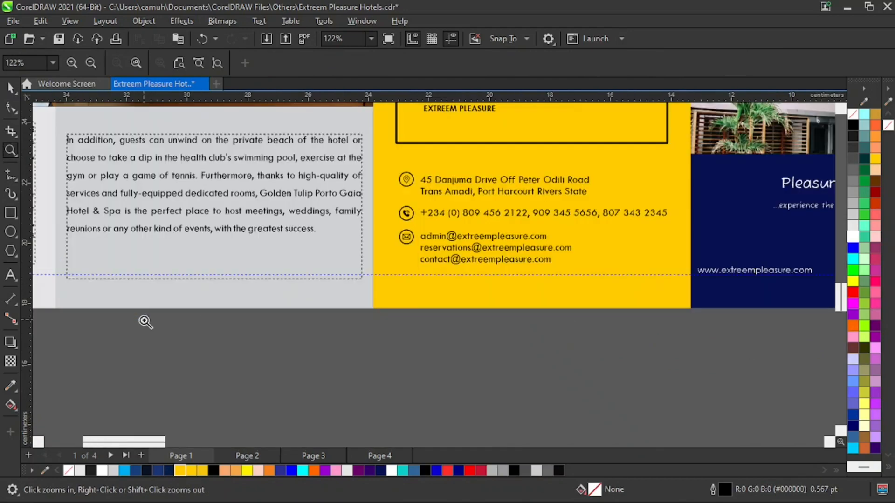
{"action": "key", "text": "F3"}
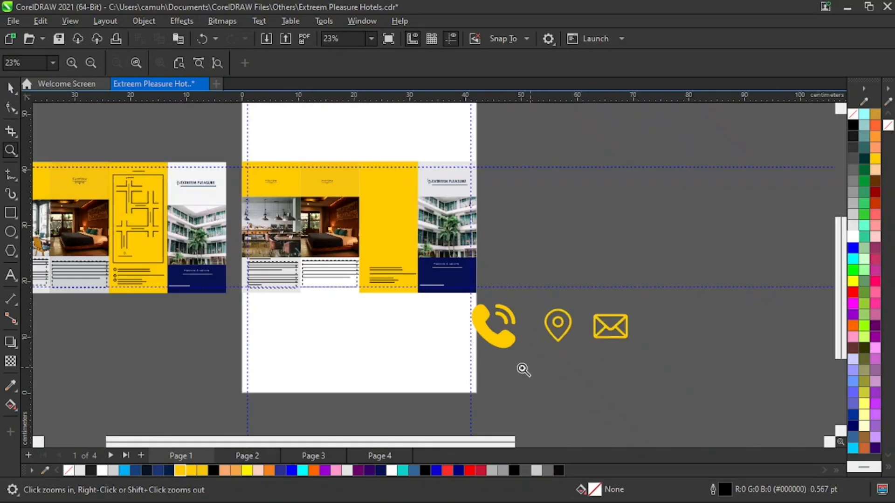
{"action": "key", "text": "space"}
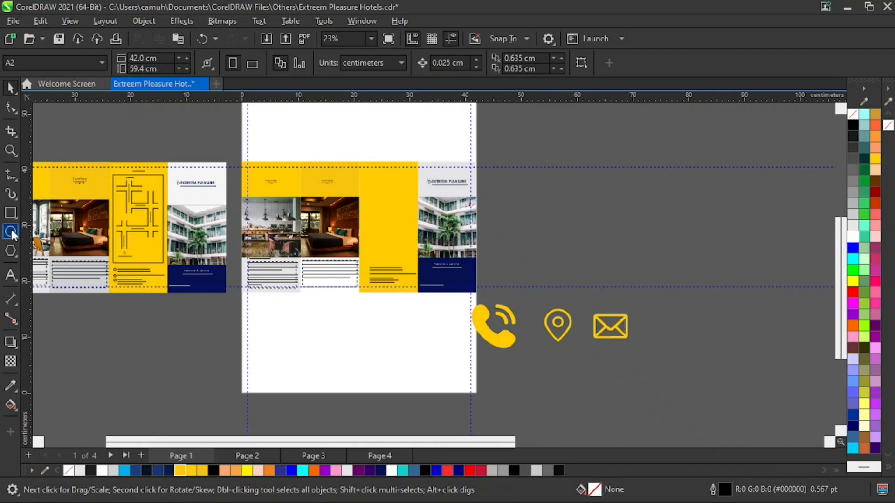
{"action": "key", "text": "F7"}
{"action": "left_click_drag", "start_coordinate": [324, 318], "coordinate": [356, 356]}
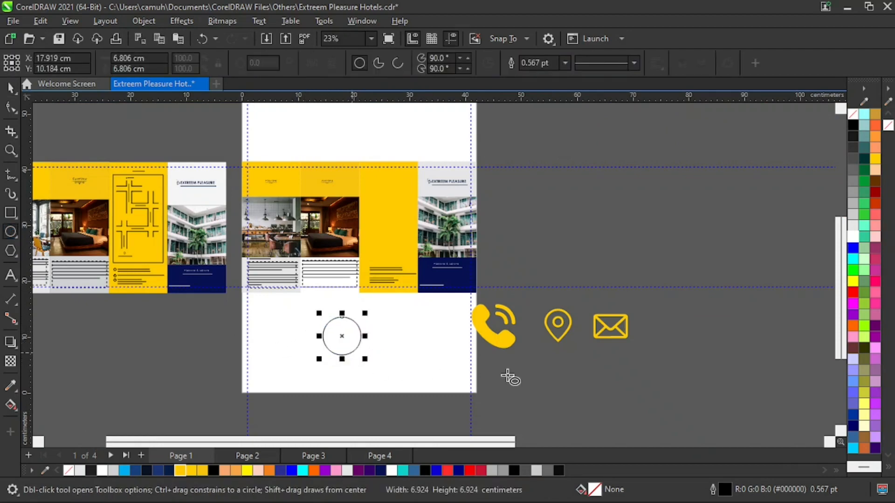
Move the phone icon closer to the pin, and shift all three yellow icons together onto the page beside the circle.
{"action": "key", "text": "space"}
{"action": "mouse_move", "coordinate": [503, 342]}
{"action": "left_mouse_down"}
{"action": "mouse_move", "coordinate": [444, 372]}
{"action": "mouse_move", "coordinate": [461, 351]}
{"action": "mouse_move", "coordinate": [517, 341]}
{"action": "left_mouse_up"}
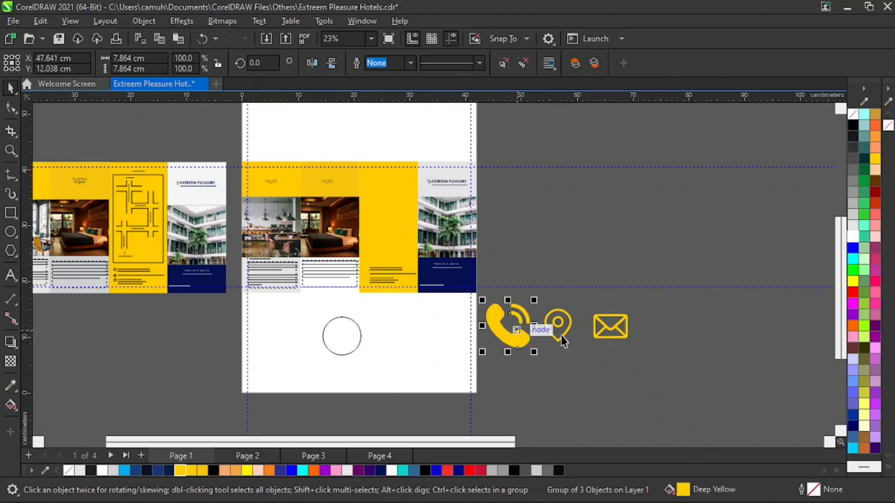
{"action": "left_click_drag", "start_coordinate": [706, 295], "coordinate": [466, 373]}
{"action": "left_click_drag", "start_coordinate": [517, 337], "coordinate": [392, 345]}
Set the circle's outline colour to Black.
{"action": "key", "text": "z"}
{"action": "left_click_drag", "start_coordinate": [456, 373], "coordinate": [455, 372]}
{"action": "key", "text": "space"}
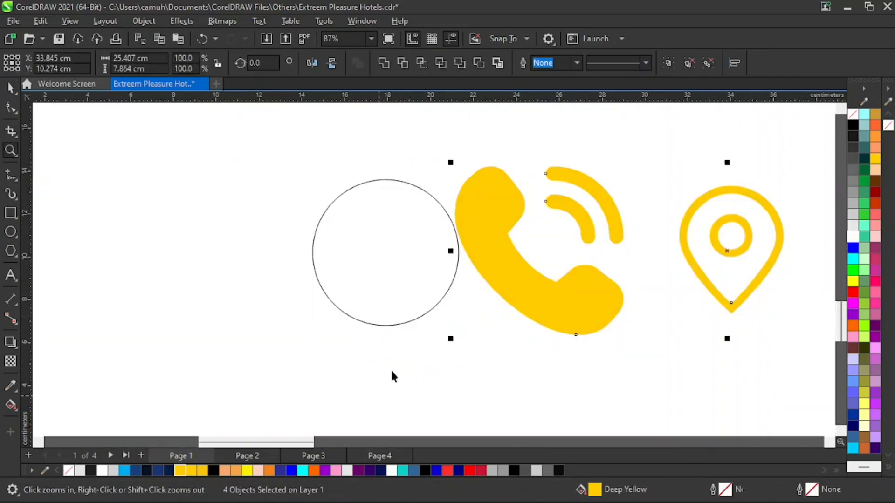
{"action": "left_click_drag", "start_coordinate": [510, 382], "coordinate": [508, 372]}
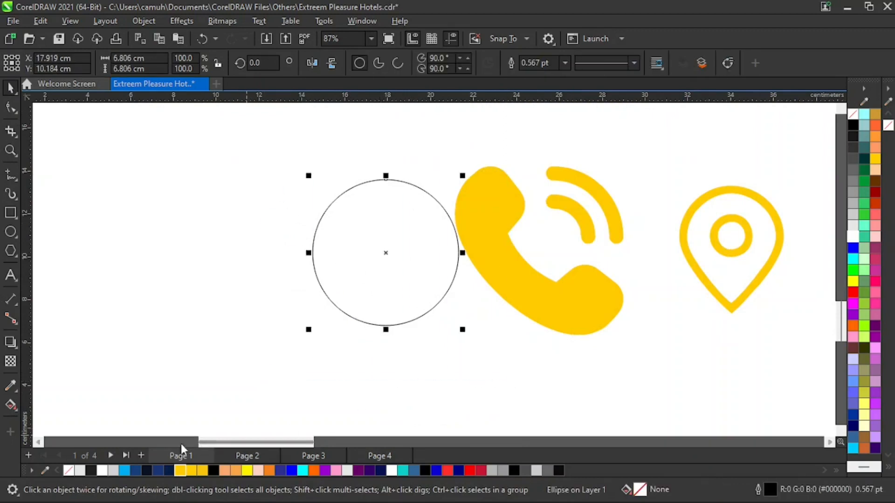
{"action": "right_click", "coordinate": [93, 471]}
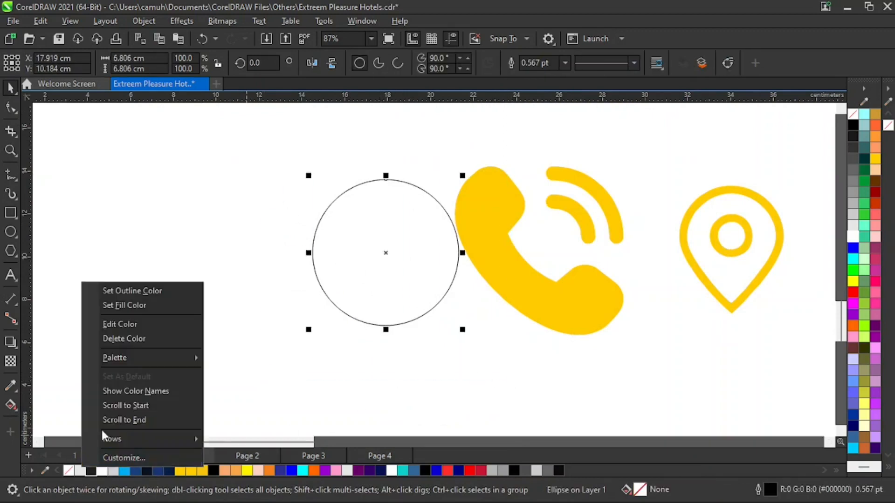
{"action": "left_click", "coordinate": [132, 292]}
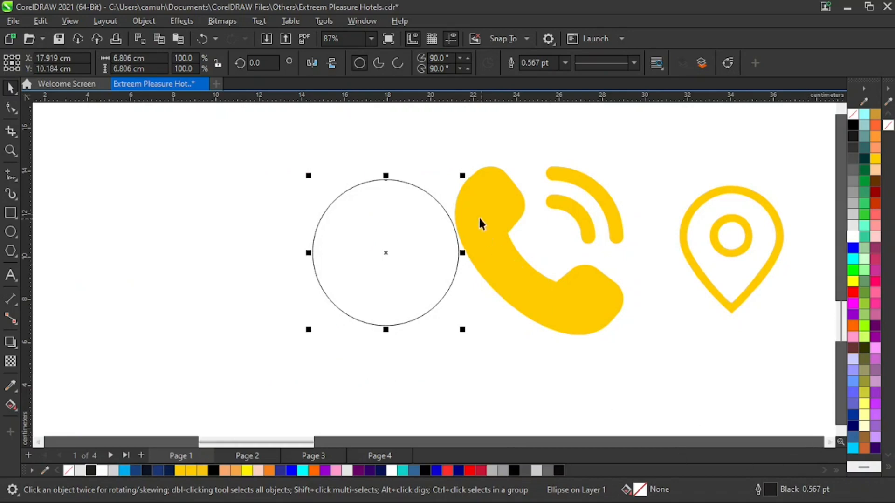
Scale the circle down to about 1.6 cm in diameter and place it just below the yellow contact panel.
{"action": "left_click_drag", "start_coordinate": [466, 178], "coordinate": [436, 222]}
{"action": "key", "text": "z"}
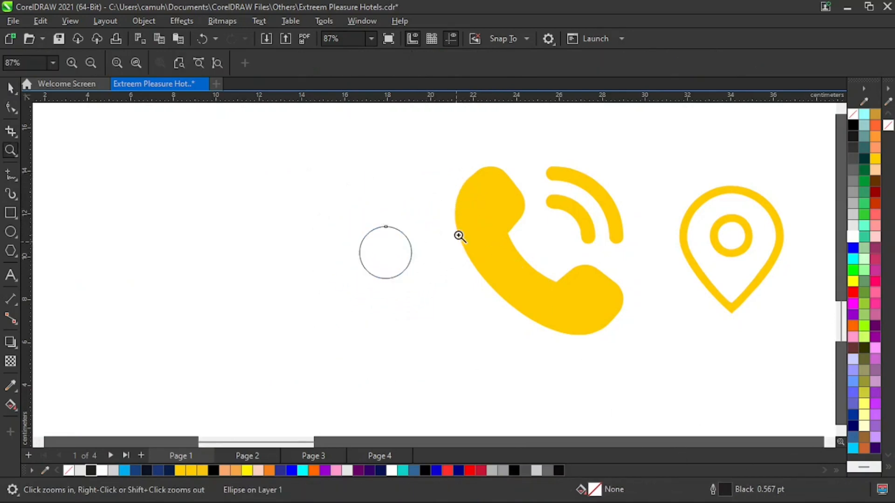
{"action": "right_click", "coordinate": [459, 236]}
{"action": "key", "text": "space"}
{"action": "left_click_drag", "start_coordinate": [344, 335], "coordinate": [375, 304]}
{"action": "key", "text": "z"}
{"action": "left_click_drag", "start_coordinate": [340, 243], "coordinate": [431, 343]}
{"action": "key", "text": "space"}
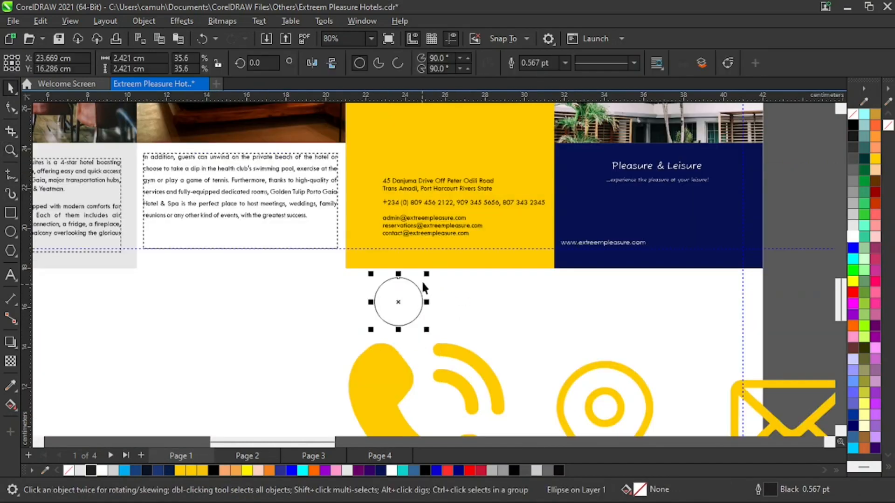
{"action": "mouse_move", "coordinate": [426, 274]}
{"action": "left_mouse_down"}
{"action": "mouse_move", "coordinate": [427, 285]}
{"action": "mouse_move", "coordinate": [419, 282]}
{"action": "left_mouse_up"}
Shrink the phone icon to about 0.68 cm inside the small circle and fill it with black.
{"action": "left_click_drag", "start_coordinate": [384, 372], "coordinate": [278, 301]}
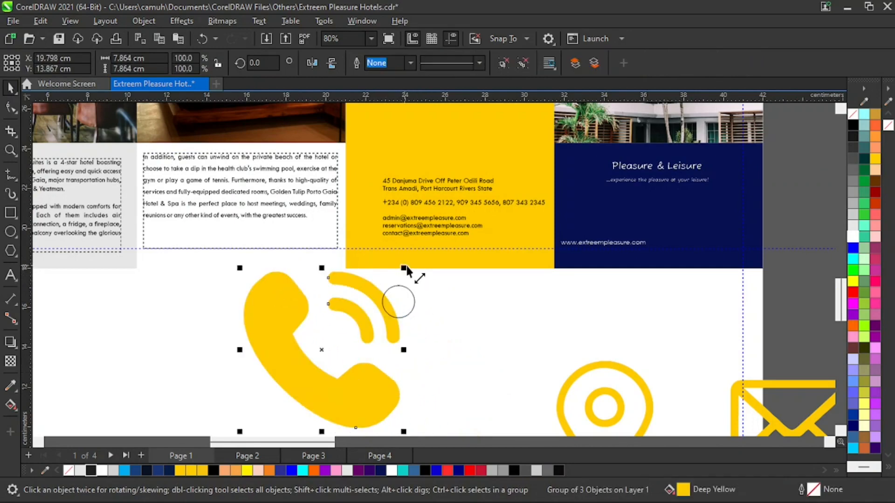
{"action": "left_click_drag", "start_coordinate": [404, 268], "coordinate": [408, 314]}
{"action": "left_click", "coordinate": [425, 471]}
{"action": "key", "text": "z"}
{"action": "left_click_drag", "start_coordinate": [359, 265], "coordinate": [442, 332]}
{"action": "key", "text": "space"}
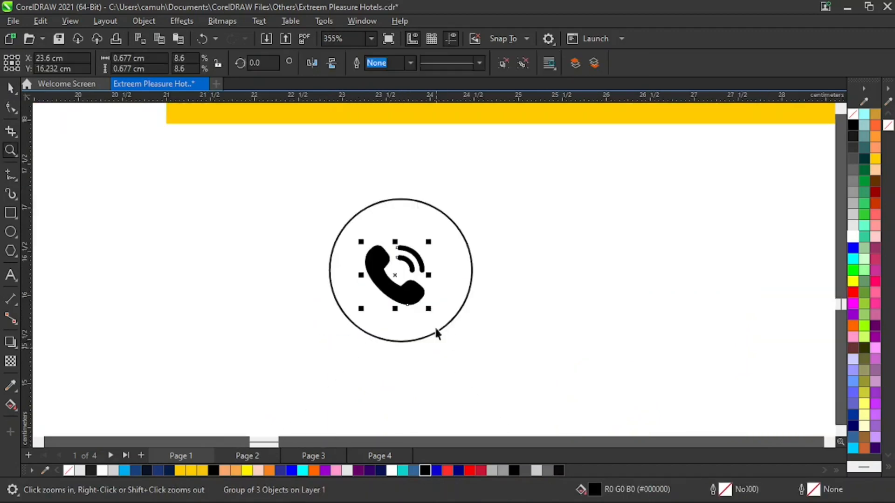
Enlarge the phone icon to about 0.91 cm and centre it horizontally and vertically in its circle.
{"action": "left_click_drag", "start_coordinate": [424, 244], "coordinate": [439, 230]}
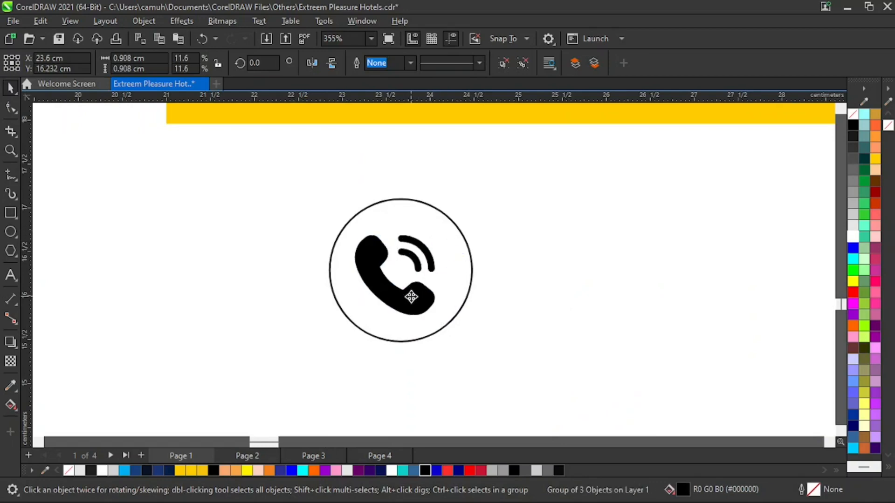
{"action": "left_click_drag", "start_coordinate": [411, 298], "coordinate": [416, 297]}
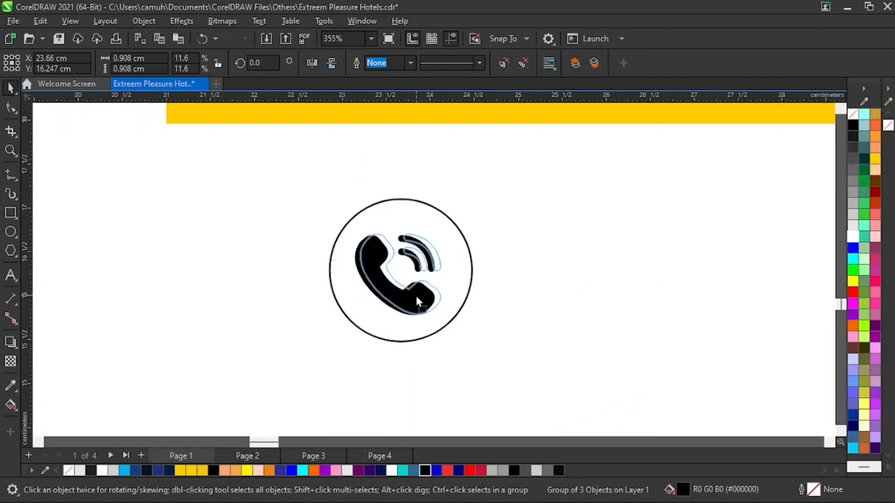
{"action": "left_click", "coordinate": [457, 312], "text": "shift"}
{"action": "key", "text": "c"}
{"action": "key", "text": "e"}
{"action": "left_click", "coordinate": [517, 311]}
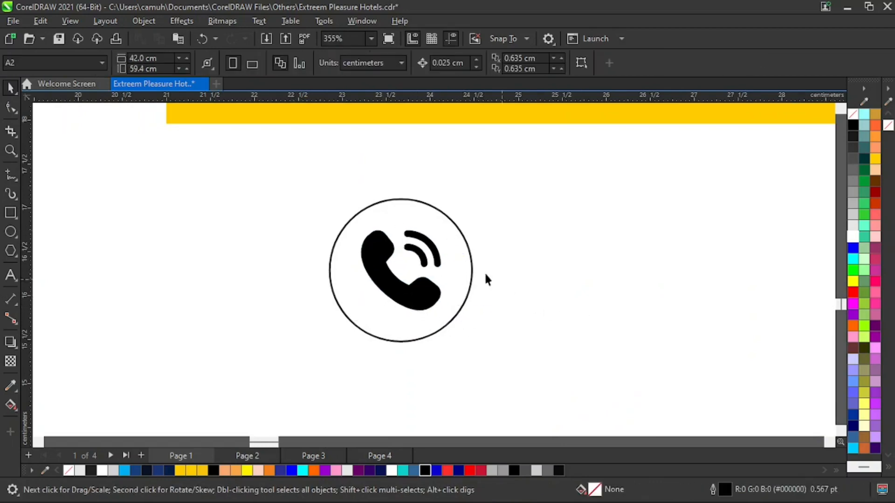
Duplicate the circle twice to form an evenly spaced row of three beneath the yellow panel.
{"action": "key", "text": "z"}
{"action": "right_click", "coordinate": [487, 304]}
{"action": "left_click_drag", "start_coordinate": [342, 256], "coordinate": [691, 373]}
{"action": "left_click_drag", "start_coordinate": [212, 279], "coordinate": [304, 287]}
{"action": "key", "text": "ctrl+r"}
Bring the location pin up near the row of circles, shrink it and place it inside the second circle.
{"action": "key", "text": "z"}
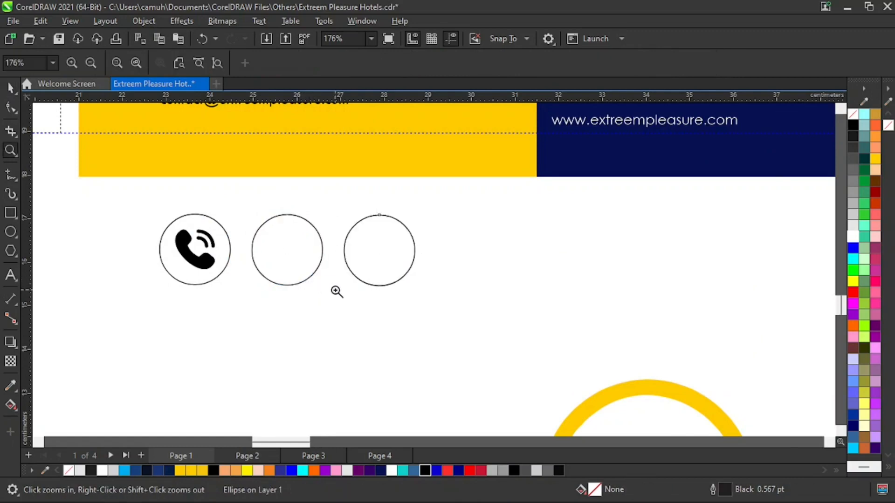
{"action": "right_click", "coordinate": [472, 307]}
{"action": "key", "text": "space"}
{"action": "left_click_drag", "start_coordinate": [593, 367], "coordinate": [601, 290]}
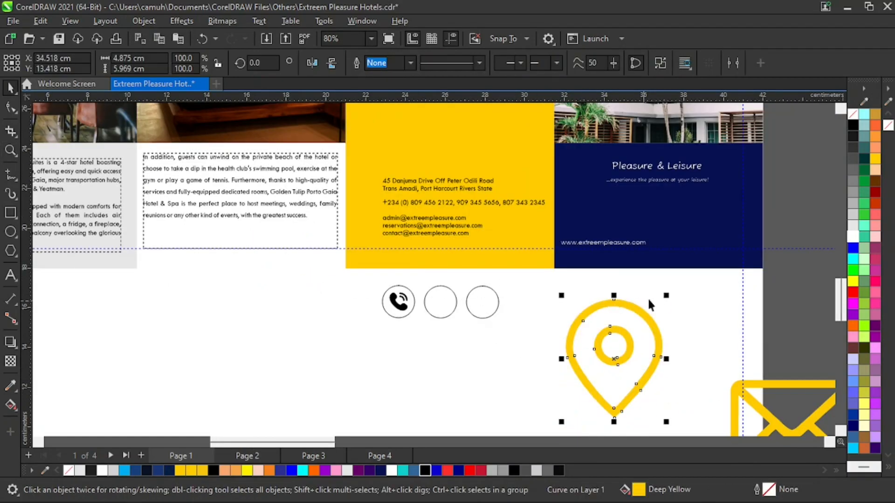
{"action": "left_click_drag", "start_coordinate": [671, 301], "coordinate": [441, 309]}
{"action": "key", "text": "z"}
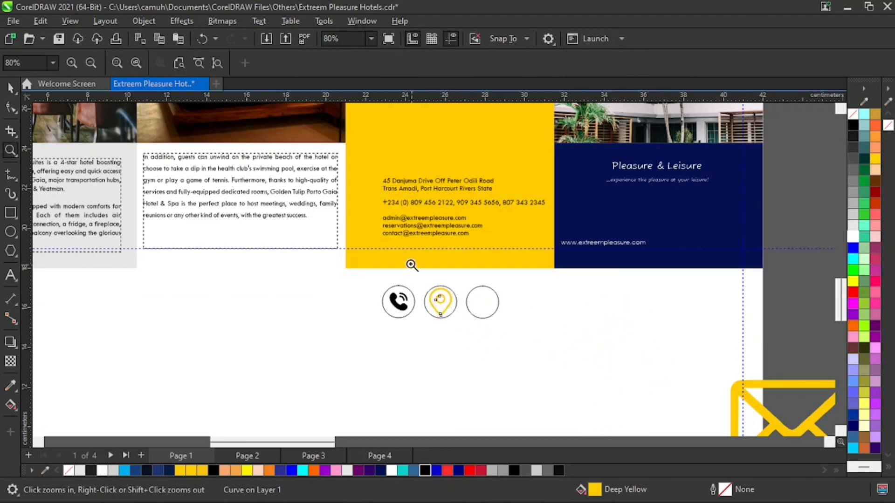
Scale the location pin to about 0.78 by 0.95 cm within its circle and fill it with black.
{"action": "left_click_drag", "start_coordinate": [410, 261], "coordinate": [485, 340]}
{"action": "key", "text": "space"}
{"action": "left_click_drag", "start_coordinate": [456, 207], "coordinate": [440, 228]}
{"action": "left_click", "coordinate": [425, 470]}
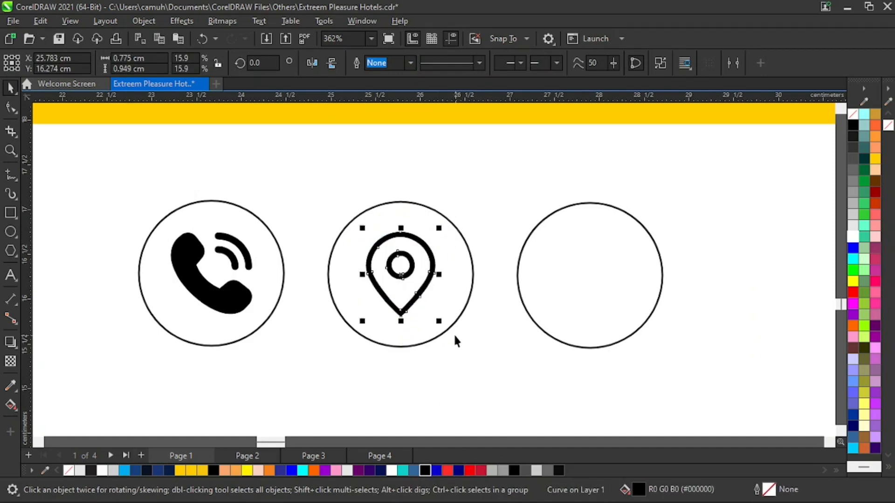
{"action": "left_click", "coordinate": [448, 330], "text": "shift"}
{"action": "left_click", "coordinate": [482, 340]}
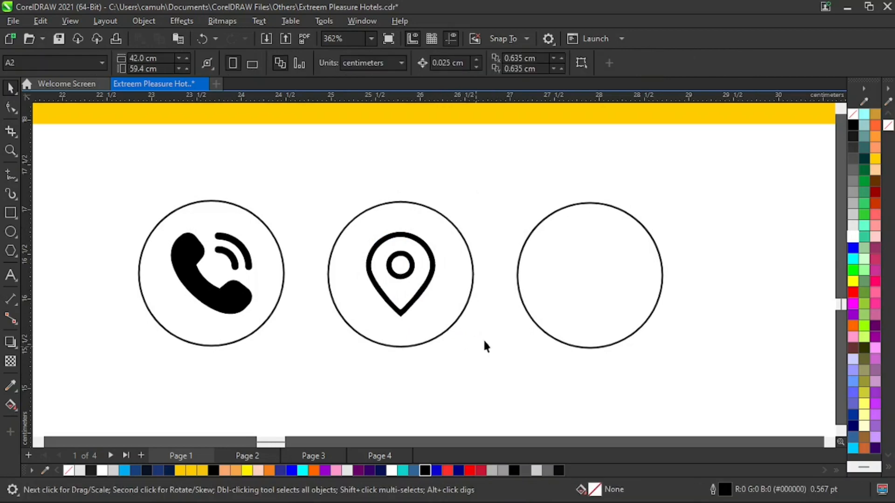
Shrink the envelope icon to about 1.18 cm wide, place it in the third circle and fill it with black.
{"action": "key", "text": "z"}
{"action": "right_click", "coordinate": [546, 318]}
{"action": "key", "text": "space"}
{"action": "left_click_drag", "start_coordinate": [749, 385], "coordinate": [569, 294]}
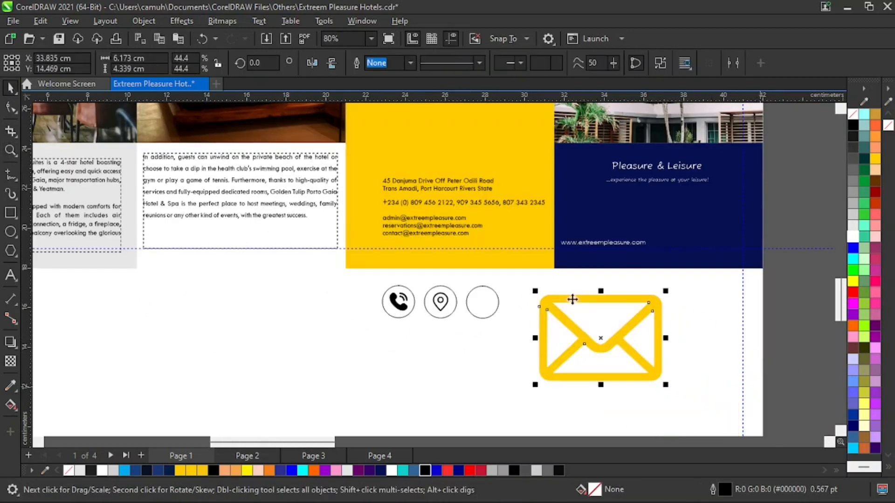
{"action": "left_click_drag", "start_coordinate": [670, 294], "coordinate": [483, 303]}
{"action": "key", "text": "z"}
{"action": "left_click_drag", "start_coordinate": [419, 261], "coordinate": [544, 340]}
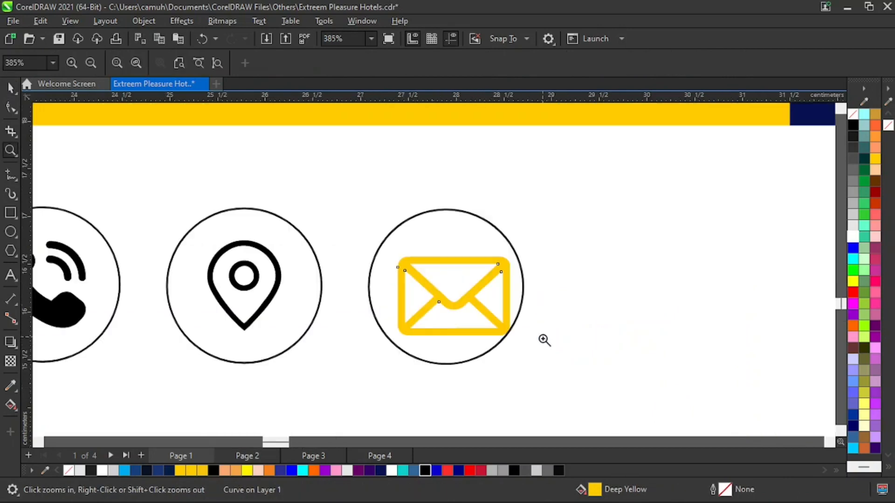
{"action": "key", "text": "space"}
{"action": "left_click", "coordinate": [425, 471]}
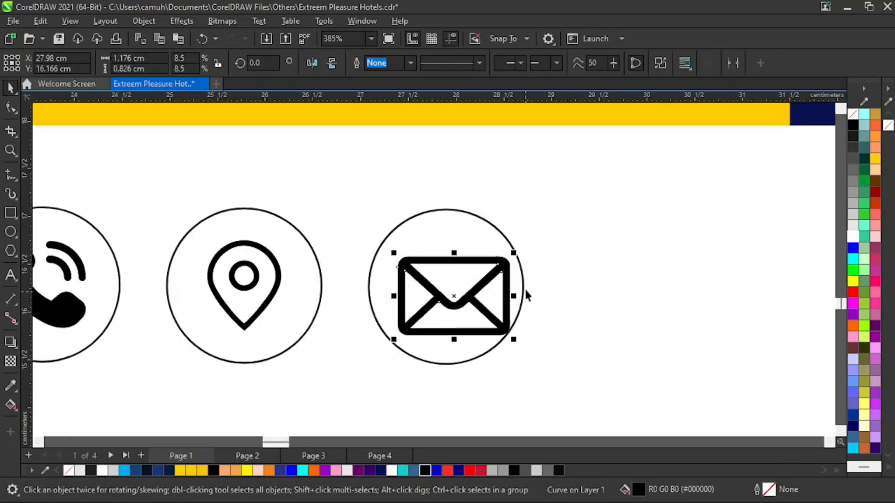
Reduce the envelope icon further and centre it horizontally and vertically in the third circle.
{"action": "left_click_drag", "start_coordinate": [513, 250], "coordinate": [477, 279]}
{"action": "left_click_drag", "start_coordinate": [444, 320], "coordinate": [456, 297]}
{"action": "left_click", "coordinate": [522, 306], "text": "shift"}
{"action": "key", "text": "c"}
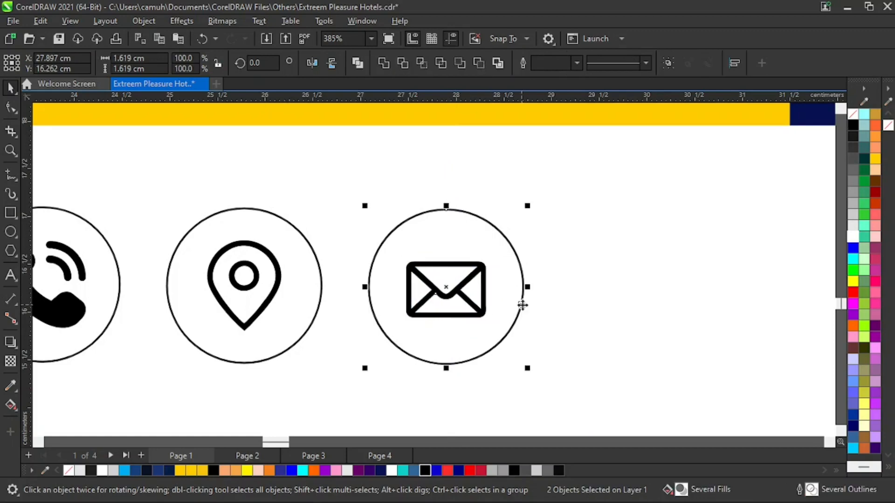
{"action": "key", "text": "e"}
{"action": "left_click", "coordinate": [643, 276]}
Scale the row of three circled icons down to about 3.9 cm wide and move it close beneath the yellow panel.
{"action": "key", "text": "z"}
{"action": "right_click", "coordinate": [395, 289]}
{"action": "key", "text": "space"}
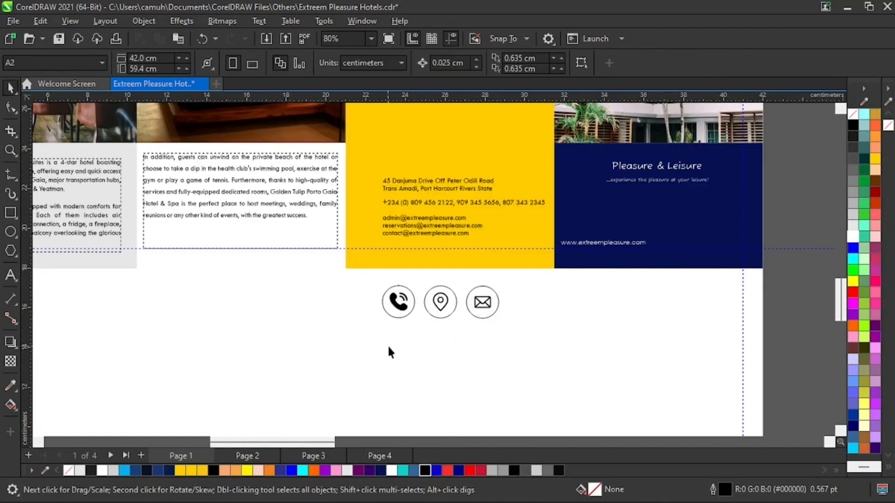
{"action": "left_click_drag", "start_coordinate": [480, 302], "coordinate": [496, 291]}
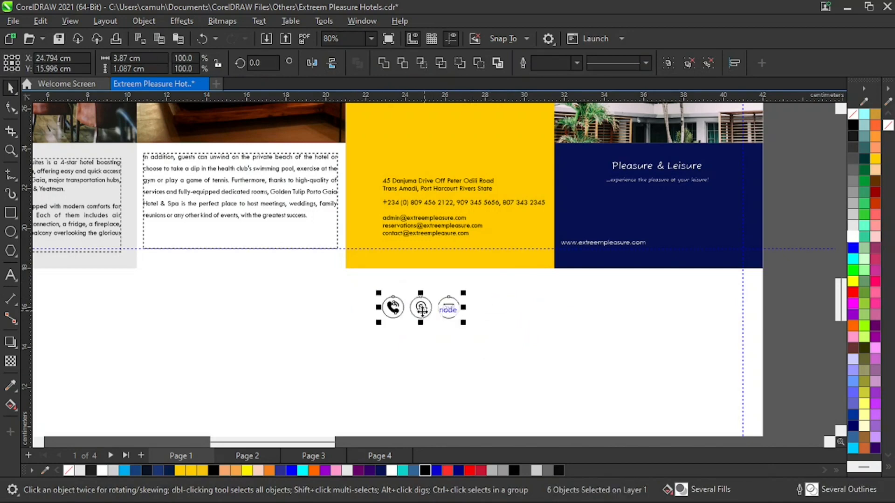
{"action": "left_click_drag", "start_coordinate": [421, 308], "coordinate": [413, 287]}
{"action": "left_click", "coordinate": [465, 286]}
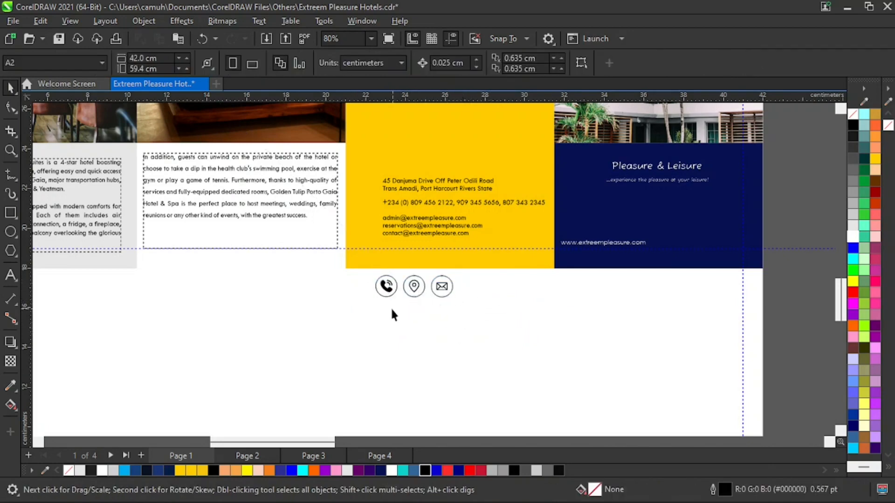
Undo a trial placement of the circled pin beside the address and shrink the whole icon row to about 2.4 cm wide.
{"action": "left_click_drag", "start_coordinate": [413, 286], "coordinate": [370, 189]}
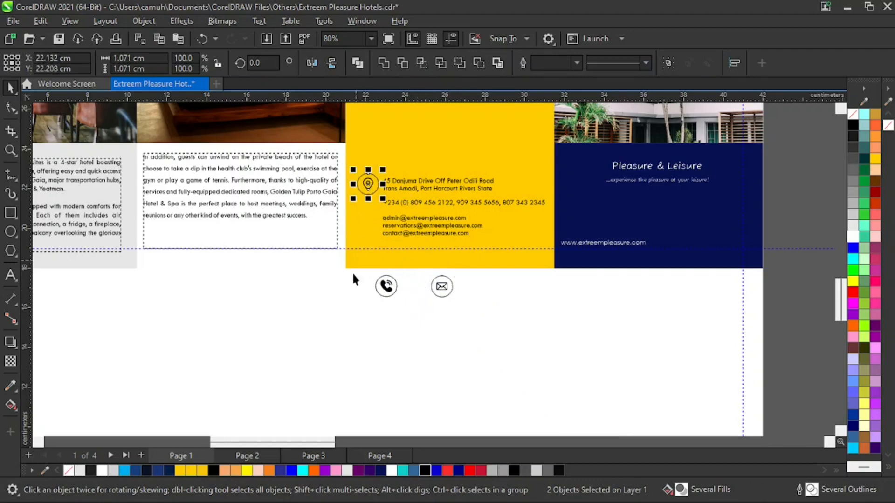
{"action": "key", "text": "ctrl+z"}
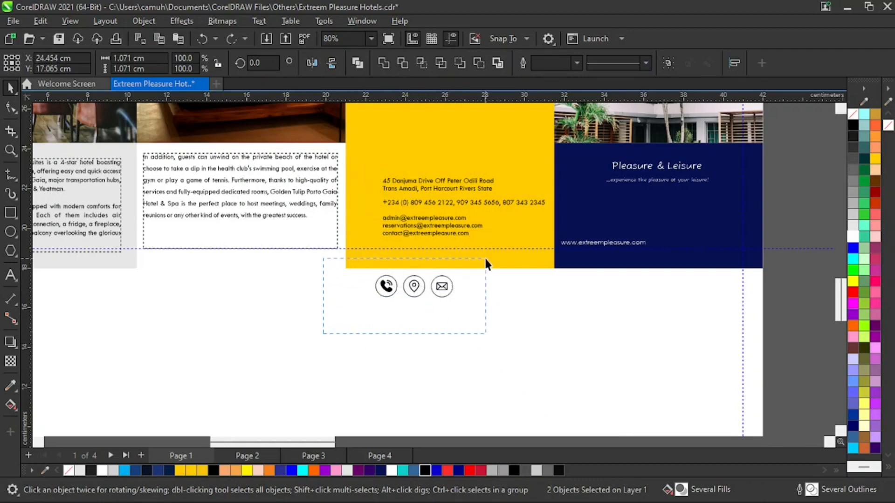
{"action": "left_click_drag", "start_coordinate": [485, 259], "coordinate": [452, 276]}
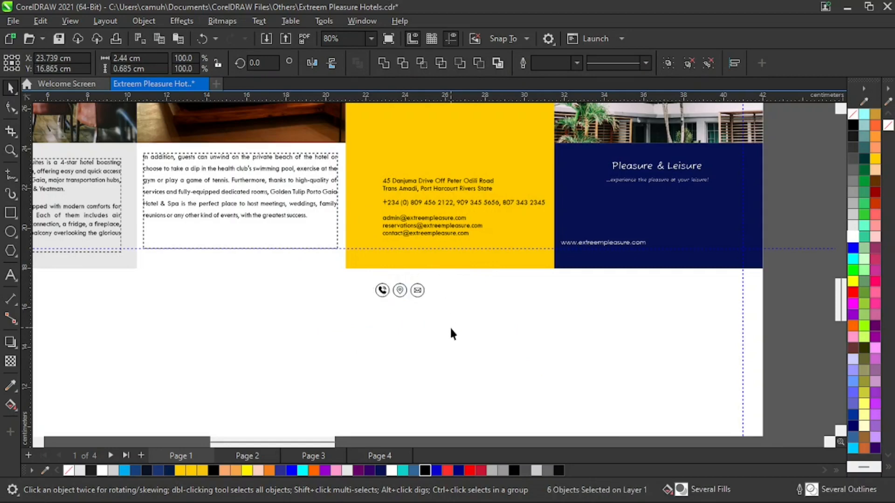
Place the circled location pin beside the address lines in the yellow panel and group the pin with its circle.
{"action": "left_click_drag", "start_coordinate": [392, 325], "coordinate": [373, 188]}
{"action": "key", "text": "z"}
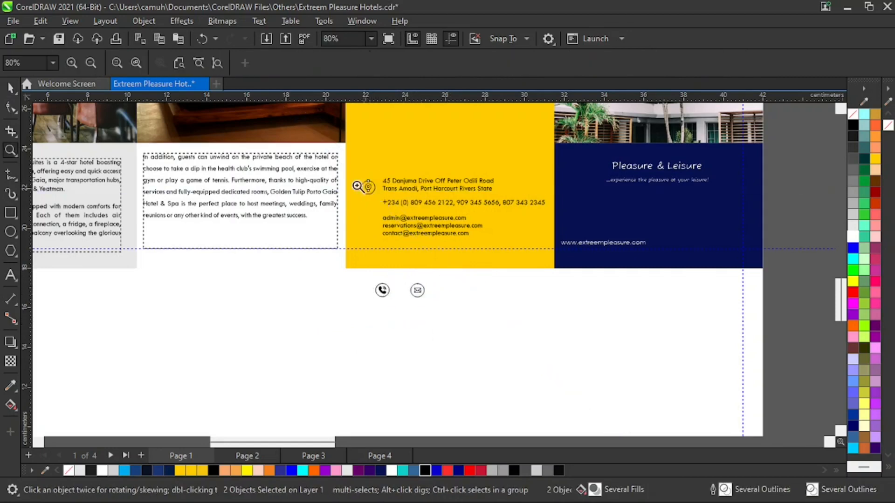
{"action": "left_click_drag", "start_coordinate": [299, 156], "coordinate": [455, 253]}
{"action": "key", "text": "space"}
{"action": "mouse_move", "coordinate": [392, 216]}
{"action": "left_mouse_down"}
{"action": "mouse_move", "coordinate": [403, 207]}
{"action": "mouse_move", "coordinate": [394, 202]}
{"action": "left_mouse_up"}
{"action": "key", "text": "z"}
{"action": "right_click", "coordinate": [407, 265]}
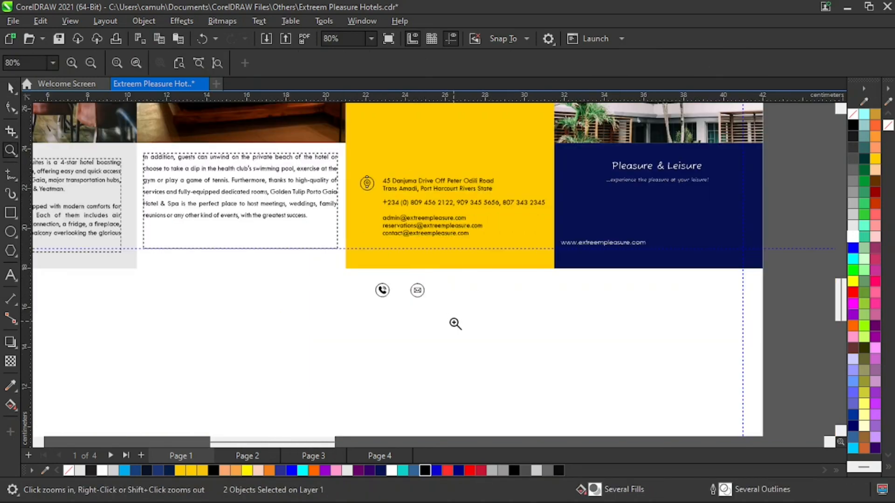
{"action": "key", "text": "space"}
{"action": "key", "text": "ctrl+g"}
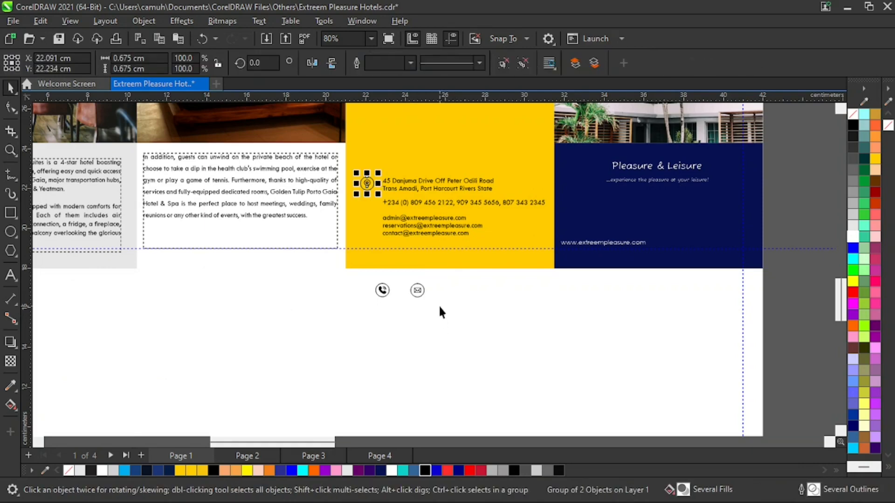
Group the phone and envelope icons with their circles and place them beside the phone-number line and the e-mail lines.
{"action": "left_click_drag", "start_coordinate": [355, 324], "coordinate": [387, 301]}
{"action": "left_click_drag", "start_coordinate": [405, 272], "coordinate": [368, 205]}
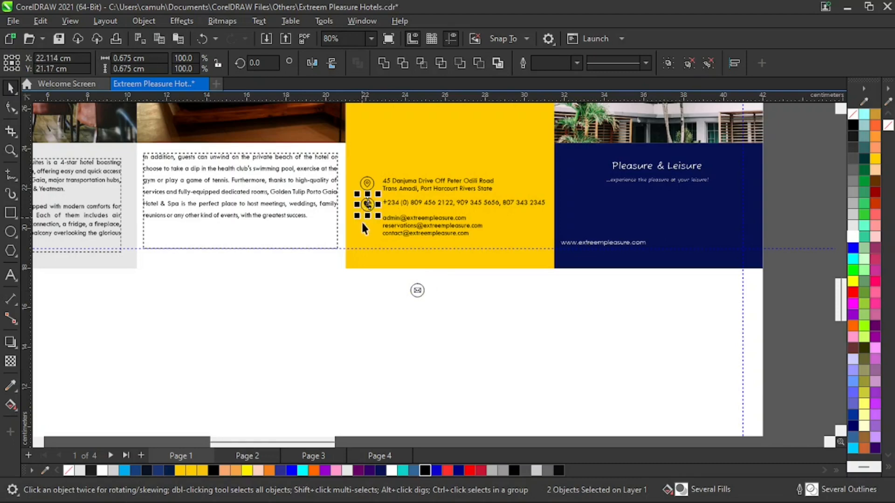
{"action": "key", "text": "ctrl+g"}
{"action": "left_click_drag", "start_coordinate": [380, 321], "coordinate": [455, 260]}
{"action": "key", "text": "ctrl+g"}
{"action": "left_click_drag", "start_coordinate": [416, 290], "coordinate": [365, 226]}
Nudge the circled envelope closer to the e-mail lines and undo the stray change to the yellow panel.
{"action": "key", "text": "z"}
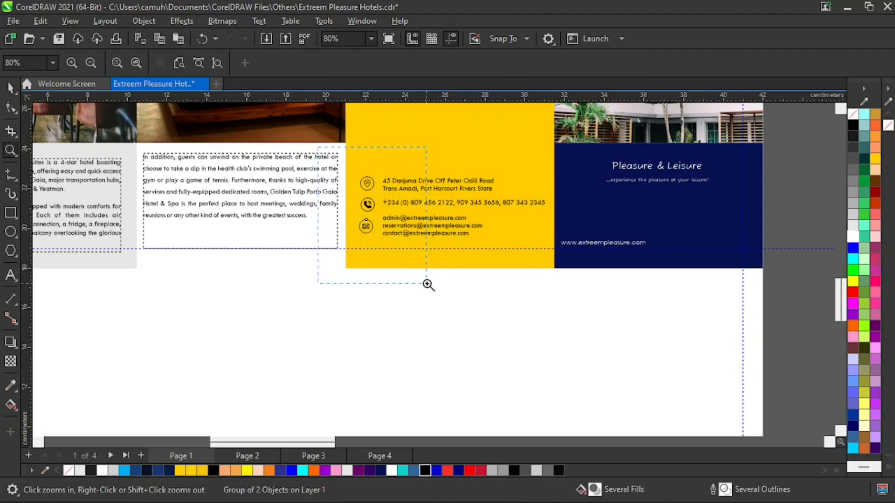
{"action": "left_click_drag", "start_coordinate": [426, 284], "coordinate": [426, 283]}
{"action": "key", "text": "space"}
{"action": "left_click_drag", "start_coordinate": [356, 419], "coordinate": [479, 275]}
{"action": "left_click_drag", "start_coordinate": [433, 300], "coordinate": [429, 250]}
{"action": "key", "text": "ctrl+z"}
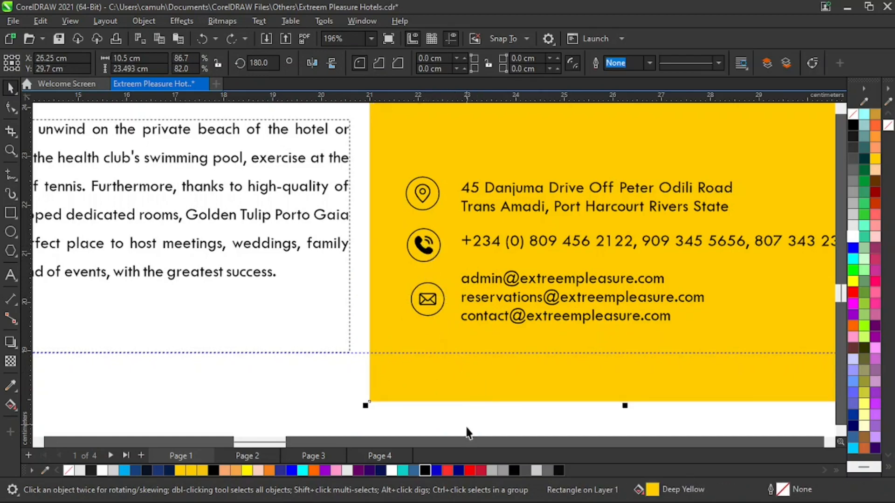
Align the circled pin, phone and envelope icons on a common vertical centre line in the yellow panel.
{"action": "left_click", "coordinate": [434, 441]}
{"action": "key", "text": "z"}
{"action": "right_click", "coordinate": [450, 332]}
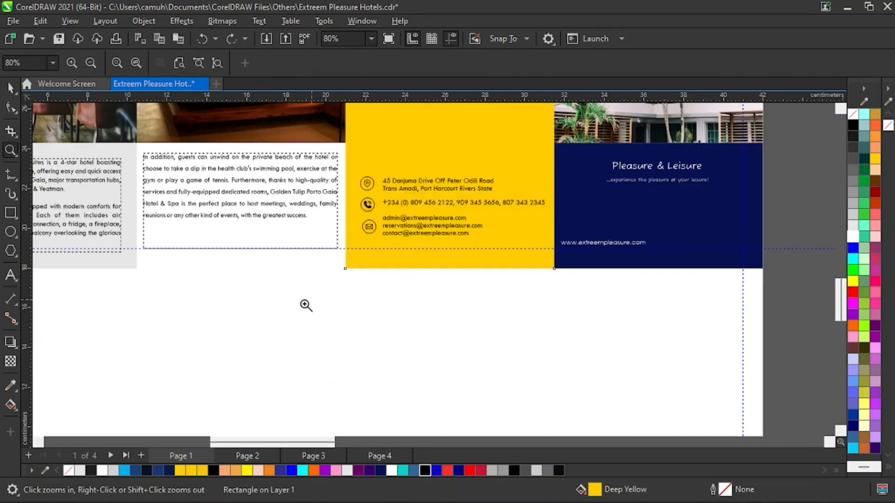
{"action": "left_click_drag", "start_coordinate": [304, 304], "coordinate": [404, 130]}
{"action": "key", "text": "space"}
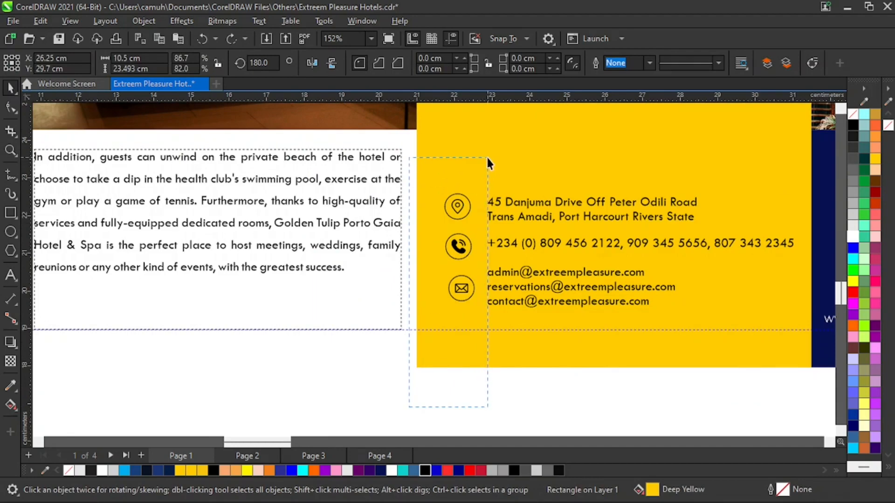
{"action": "left_click_drag", "start_coordinate": [487, 159], "coordinate": [484, 169]}
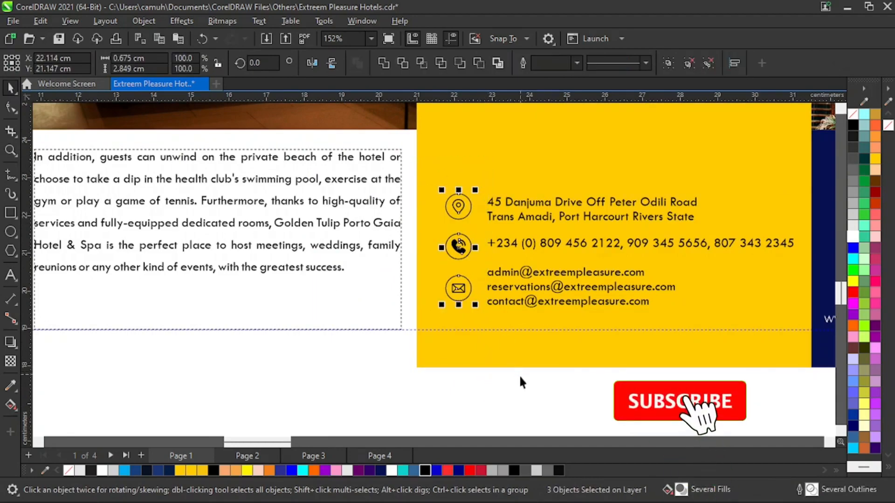
{"action": "left_click", "coordinate": [513, 407]}
Align the circled phone icon level with the phone-number line beside it.
{"action": "left_click", "coordinate": [463, 247]}
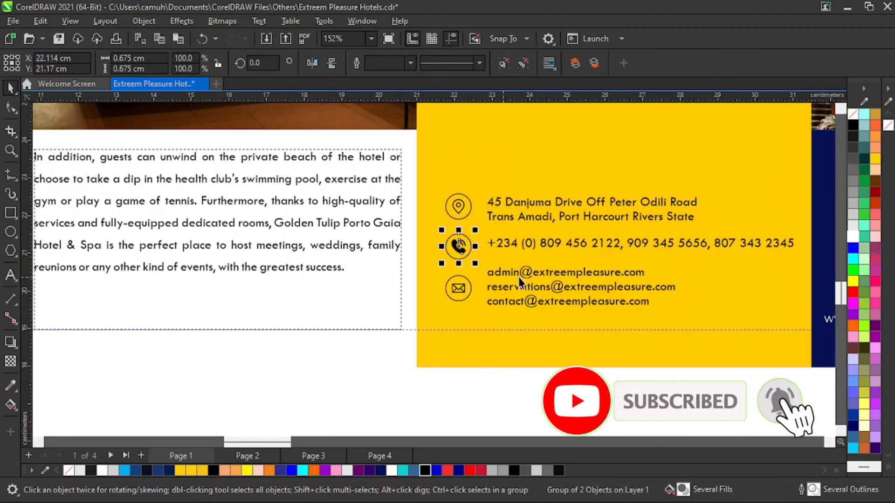
{"action": "left_click", "coordinate": [505, 245], "text": "shift"}
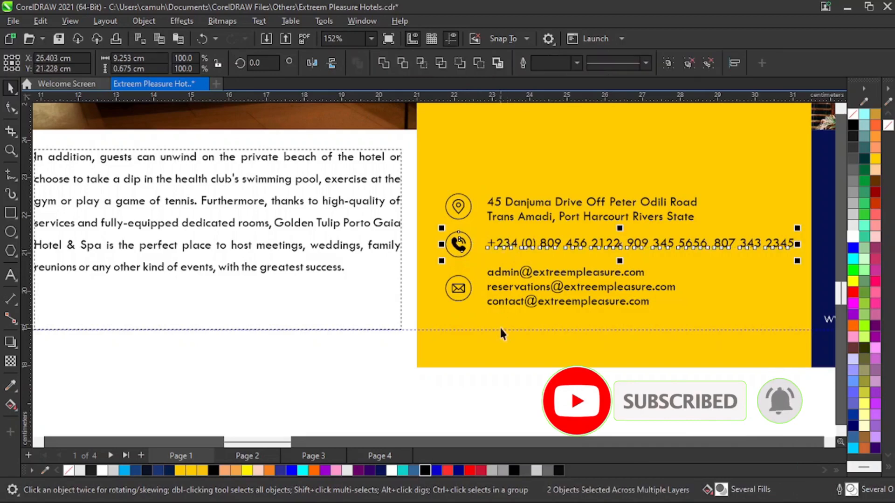
{"action": "left_click", "coordinate": [505, 396]}
{"action": "left_click", "coordinate": [460, 290]}
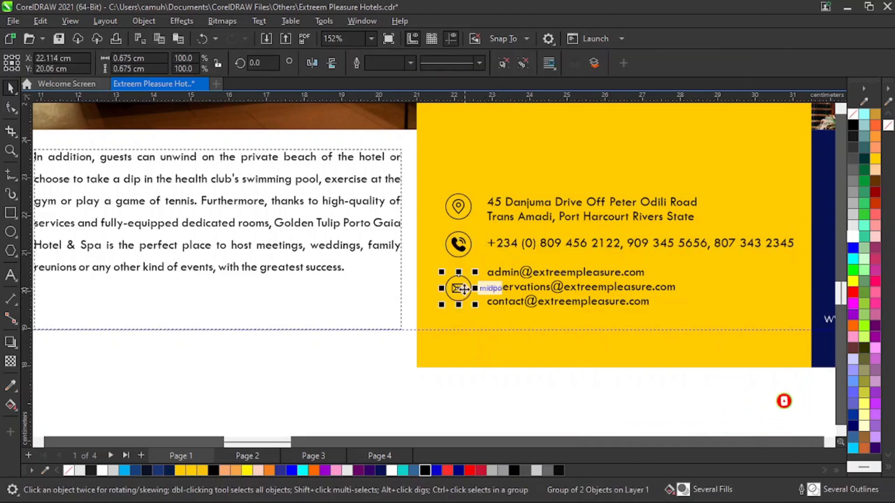
Examine the framed map panel in the finished reference and compare it with the yellow contact panel.
{"action": "key", "text": "z"}
{"action": "right_click", "coordinate": [531, 288]}
{"action": "right_click", "coordinate": [536, 288]}
{"action": "right_click", "coordinate": [550, 299]}
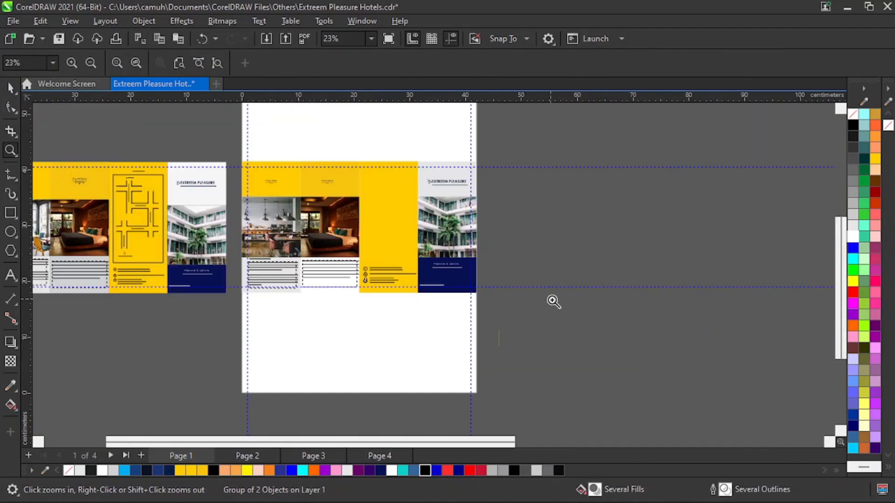
{"action": "key", "text": "space"}
{"action": "left_click", "coordinate": [609, 239]}
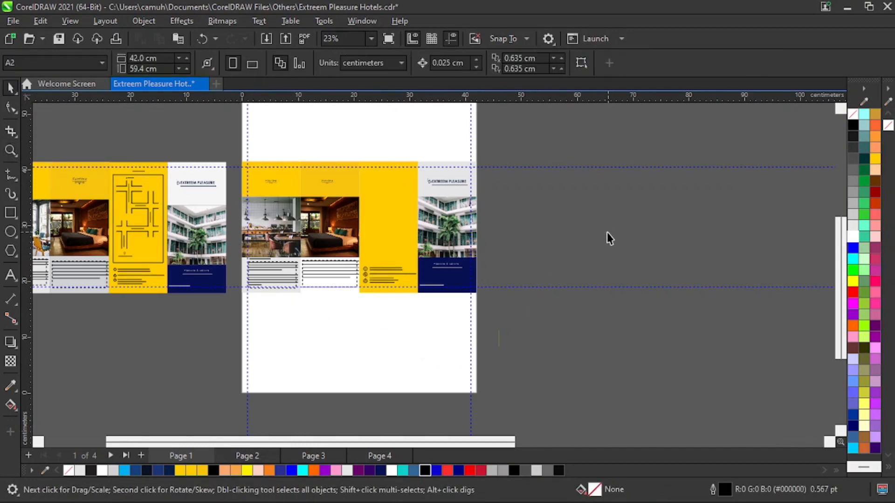
{"action": "key", "text": "z"}
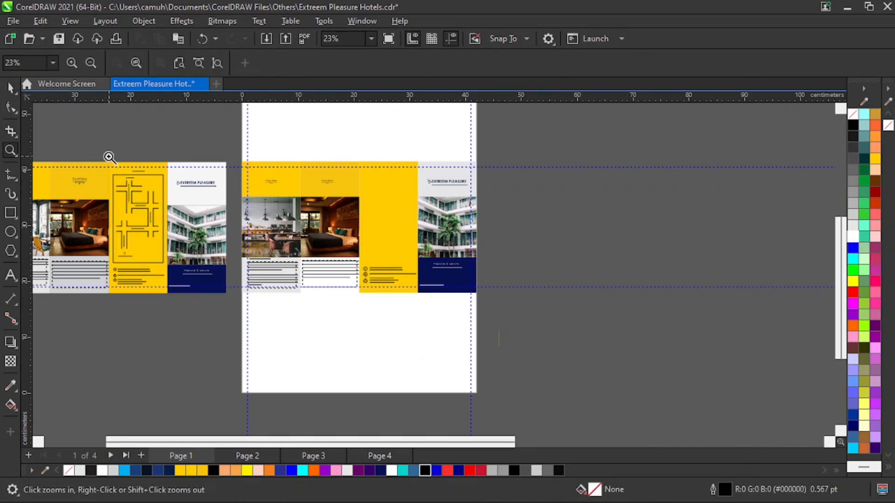
{"action": "left_click_drag", "start_coordinate": [108, 157], "coordinate": [200, 299]}
{"action": "left_click_drag", "start_coordinate": [317, 128], "coordinate": [519, 361]}
{"action": "right_click", "coordinate": [473, 321]}
{"action": "right_click", "coordinate": [598, 297]}
Draw a rectangular frame about 8.65 cm wide and 15.4 cm high above the contact details in the yellow panel.
{"action": "left_click_drag", "start_coordinate": [223, 150], "coordinate": [483, 338]}
{"action": "key", "text": "space"}
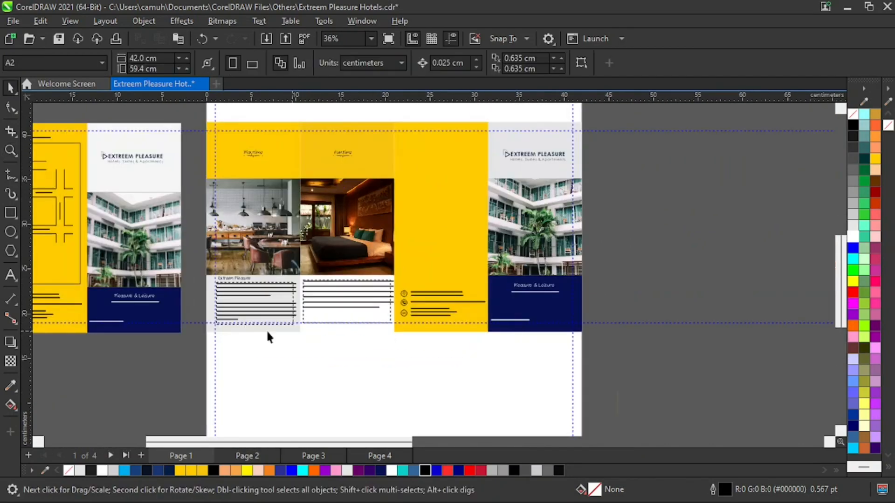
{"action": "left_click", "coordinate": [10, 215]}
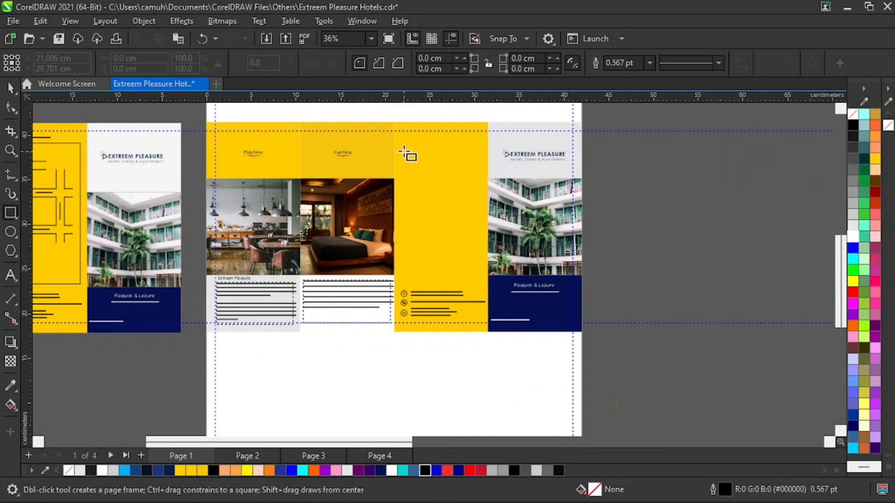
{"action": "left_click_drag", "start_coordinate": [402, 139], "coordinate": [481, 281]}
{"action": "key", "text": "space"}
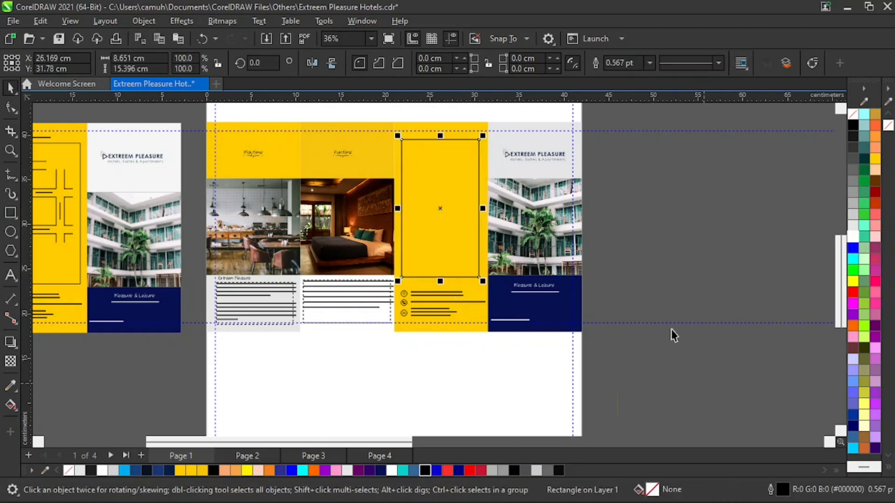
Set the frame's outline width to 1.5 pt and centre the frame horizontally on the yellow panel.
{"action": "left_click", "coordinate": [650, 63]}
{"action": "left_click", "coordinate": [628, 124]}
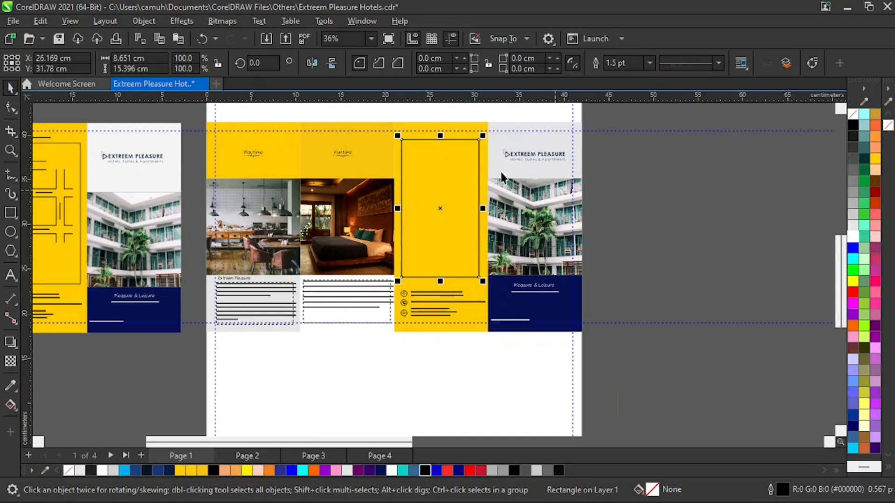
{"action": "left_click", "coordinate": [484, 125], "text": "shift"}
{"action": "key", "text": "c"}
{"action": "left_click", "coordinate": [655, 268]}
Move the frame slightly down within the yellow panel, closer to the contact details, so its centre sits at Y 31.12 cm.
{"action": "key", "text": "z"}
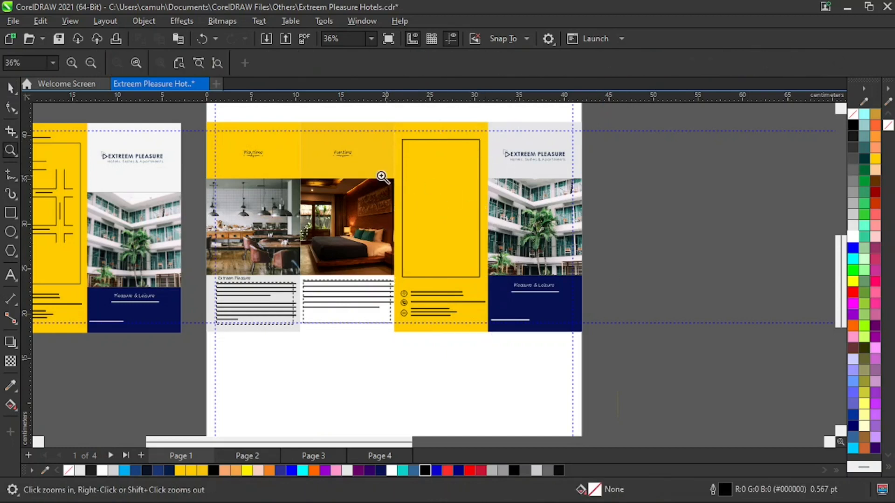
{"action": "left_click_drag", "start_coordinate": [337, 122], "coordinate": [539, 331]}
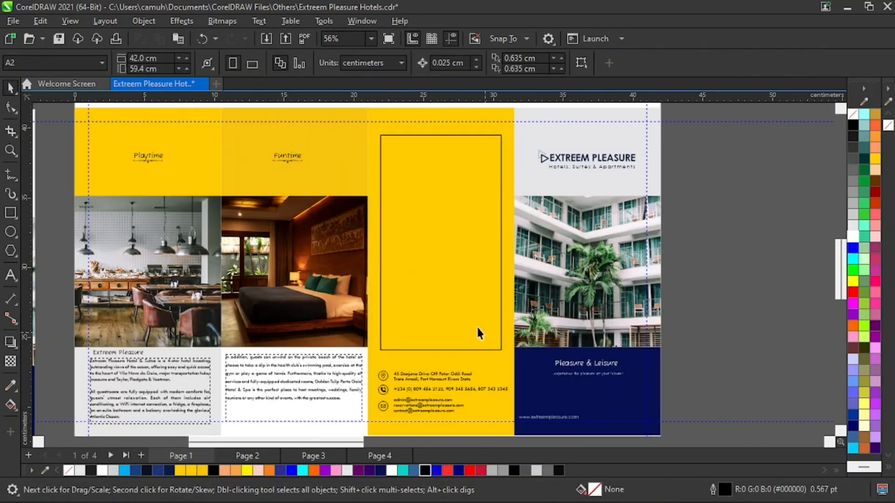
{"action": "left_click", "coordinate": [497, 134]}
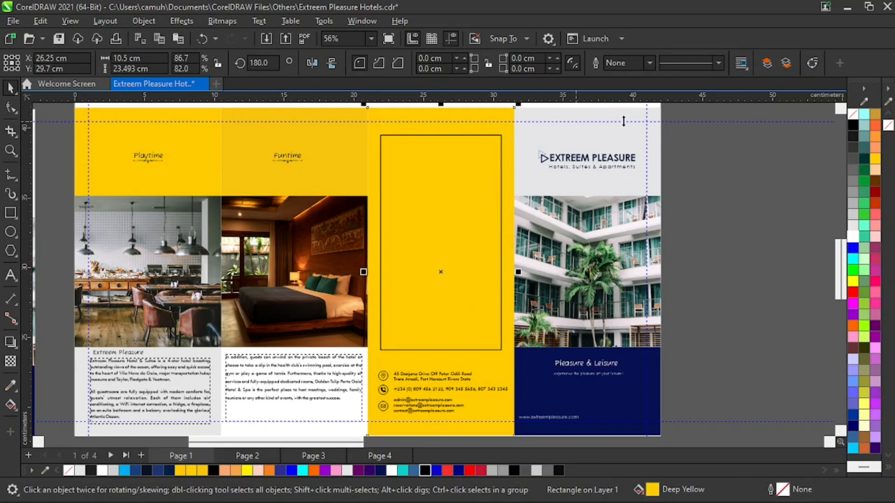
{"action": "left_click", "coordinate": [745, 200]}
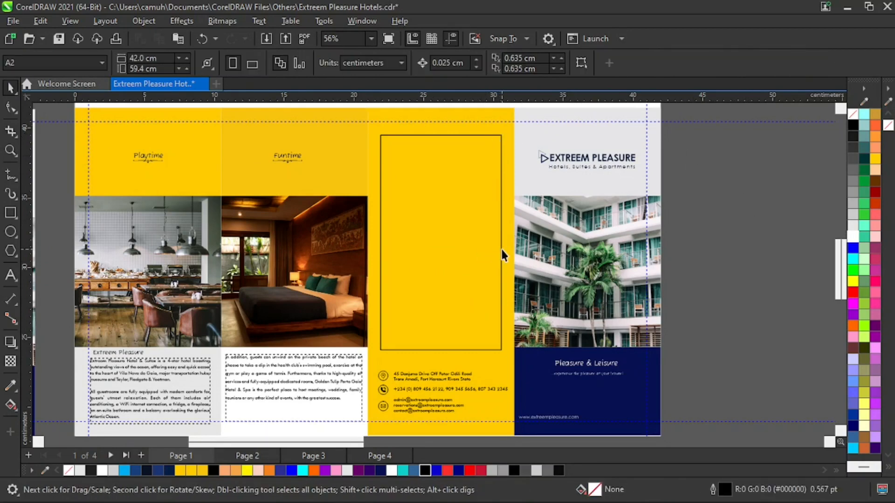
{"action": "left_click", "coordinate": [501, 251]}
{"action": "left_click_drag", "start_coordinate": [502, 249], "coordinate": [502, 252]}
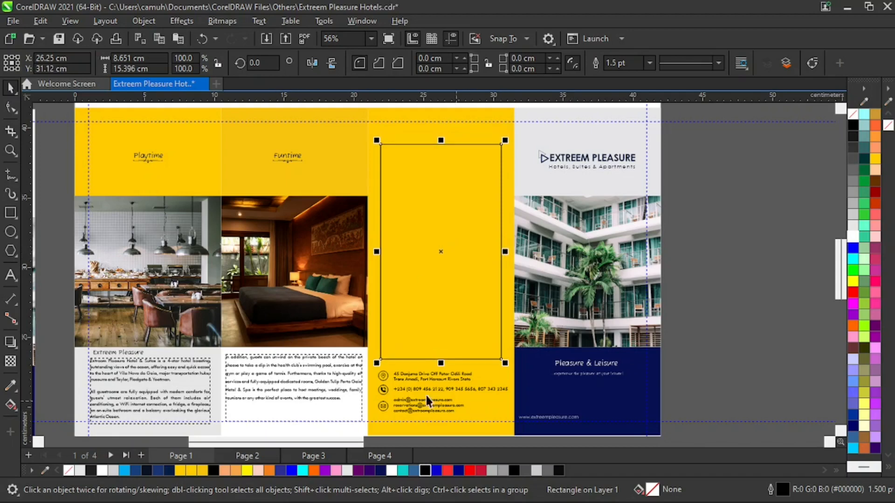
Copy the Extreem Pleasure heading from the first panel and place the copy just above the frame in the yellow panel.
{"action": "left_click_drag", "start_coordinate": [133, 353], "coordinate": [420, 140]}
{"action": "right_click", "coordinate": [429, 138]}
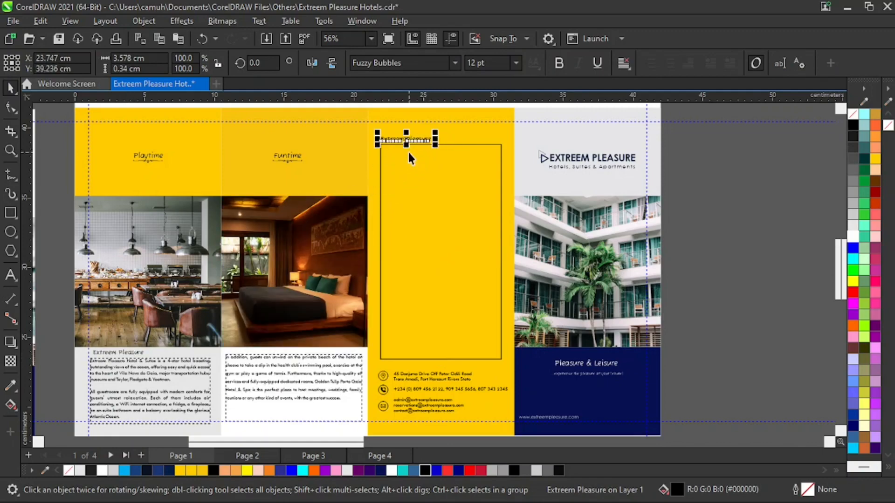
{"action": "key", "text": "z"}
{"action": "left_click_drag", "start_coordinate": [350, 117], "coordinate": [506, 274]}
{"action": "key", "text": "space"}
{"action": "left_click_drag", "start_coordinate": [389, 150], "coordinate": [403, 141]}
Change the text of the copied heading above the frame to Direction.
{"action": "double_click", "coordinate": [398, 141]}
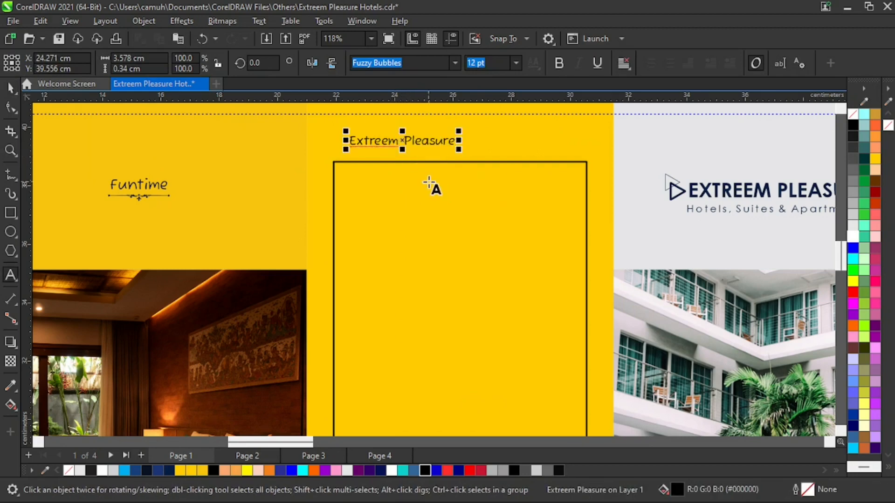
{"action": "key", "text": "BackSpace"}
{"action": "key", "text": "BackSpace"}
{"action": "key", "text": "BackSpace"}
{"action": "key", "text": "BackSpace"}
{"action": "key", "text": "BackSpace"}
{"action": "key", "text": "BackSpace"}
{"action": "key", "text": "BackSpace"}
{"action": "type", "text": "D"}
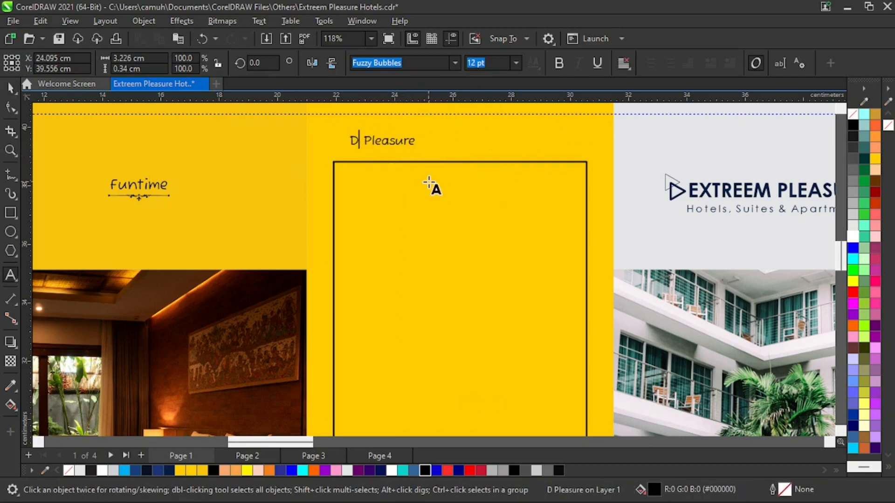
{"action": "key", "text": "Left"}
{"action": "type", "text": "irect"}
{"action": "type", "text": "ion"}
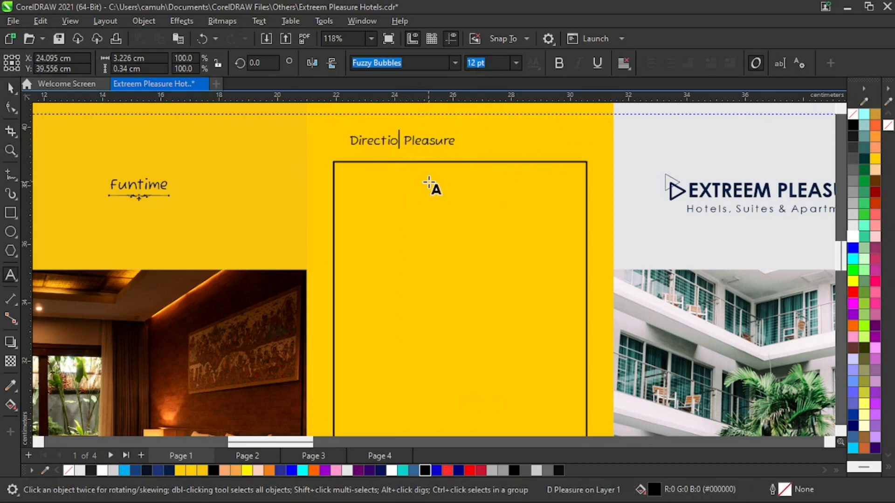
{"action": "key", "text": "Delete"}
{"action": "key", "text": "Delete"}
{"action": "key", "text": "Delete"}
{"action": "key", "text": "Delete"}
{"action": "key", "text": "Delete"}
{"action": "key", "text": "Delete"}
{"action": "key", "text": "Delete"}
{"action": "key", "text": "Delete"}
{"action": "key", "text": "Delete"}
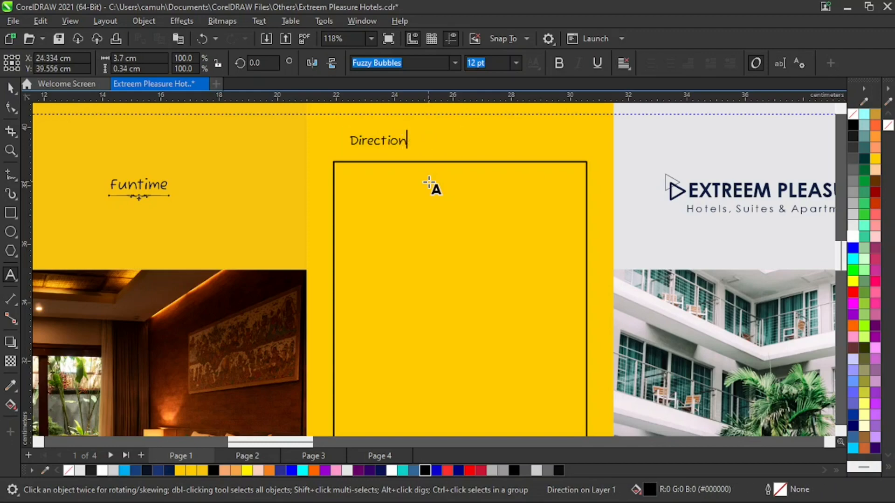
{"action": "key", "text": "ctrl+space"}
{"action": "key", "text": "z"}
{"action": "scroll", "coordinate": [392, 305], "scroll_direction": "down", "scroll_amount": 7}
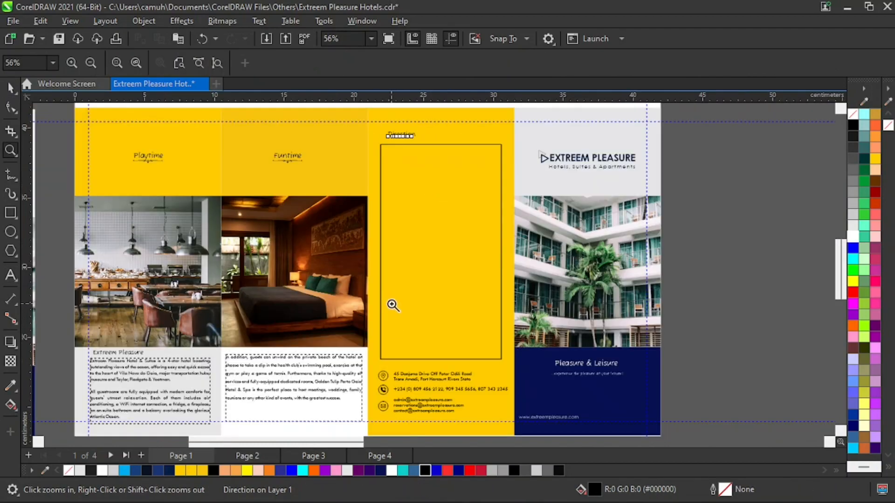
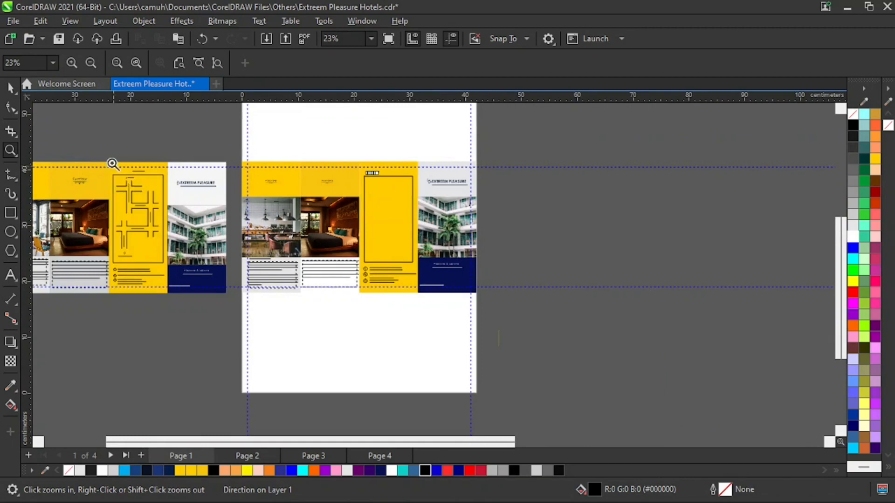
Draw a vertical 2-point line about 13.26 cm long on the empty area beside the page as the first road line.
{"action": "left_click_drag", "start_coordinate": [112, 164], "coordinate": [191, 220]}
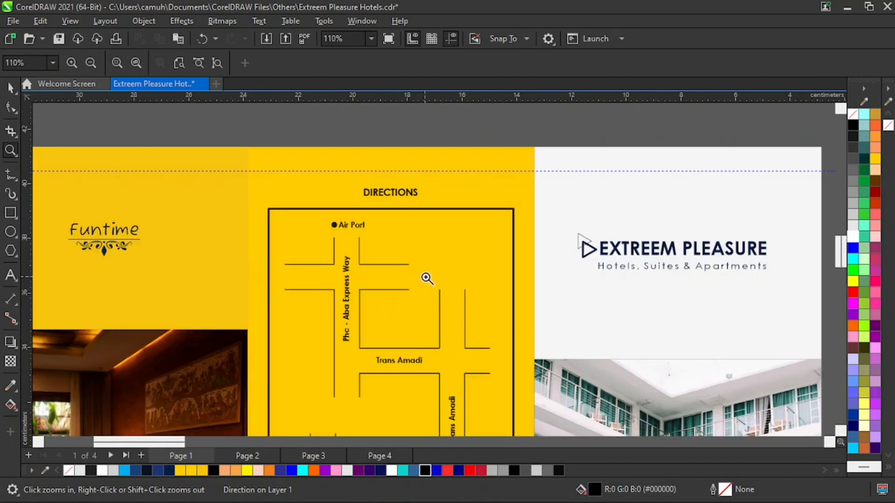
{"action": "right_click", "coordinate": [427, 278]}
{"action": "key", "text": "space"}
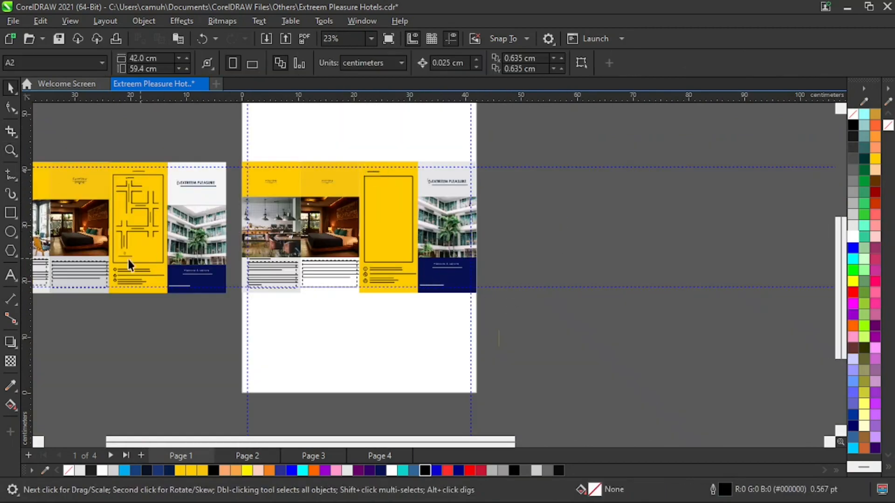
{"action": "left_click", "coordinate": [13, 180]}
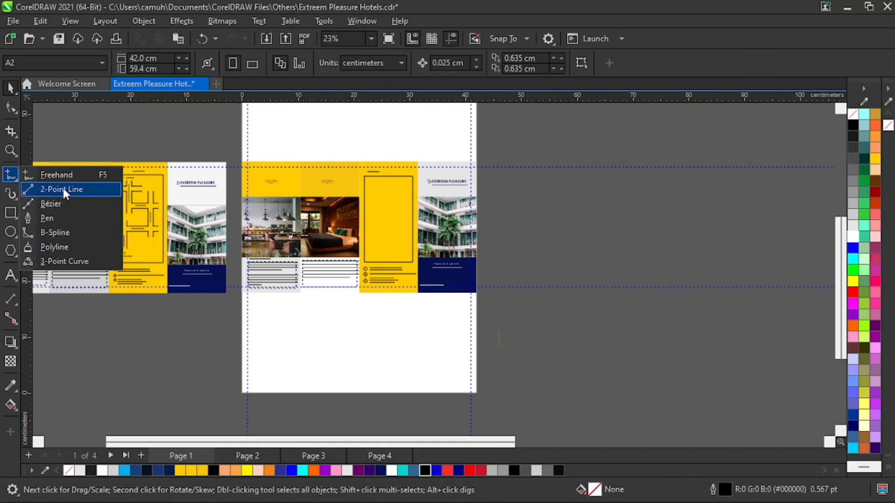
{"action": "left_click", "coordinate": [63, 188]}
{"action": "left_click_drag", "start_coordinate": [578, 176], "coordinate": [578, 260]}
{"action": "key", "text": "space"}
{"action": "left_click", "coordinate": [616, 260]}
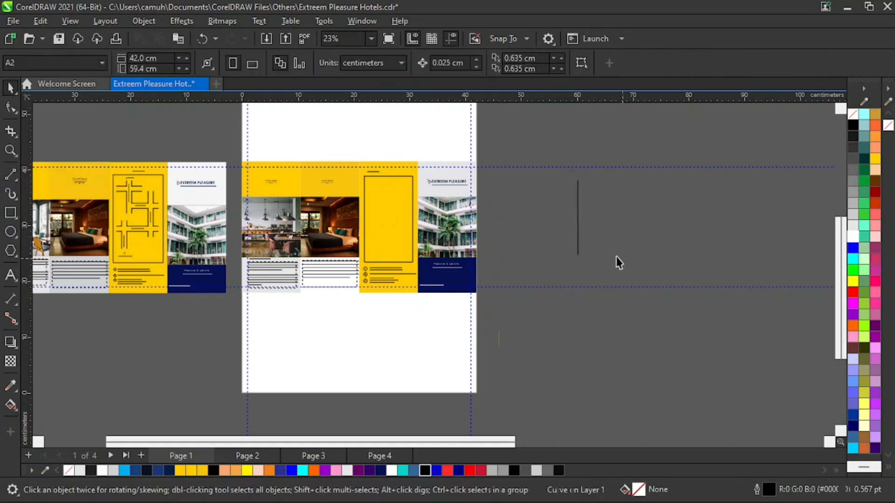
Set the vertical line's outline width to 1.0 pt and shorten it from its lower end to about 9.15 cm.
{"action": "key", "text": "F2"}
{"action": "left_click_drag", "start_coordinate": [523, 156], "coordinate": [609, 297]}
{"action": "left_click_drag", "start_coordinate": [411, 150], "coordinate": [521, 307]}
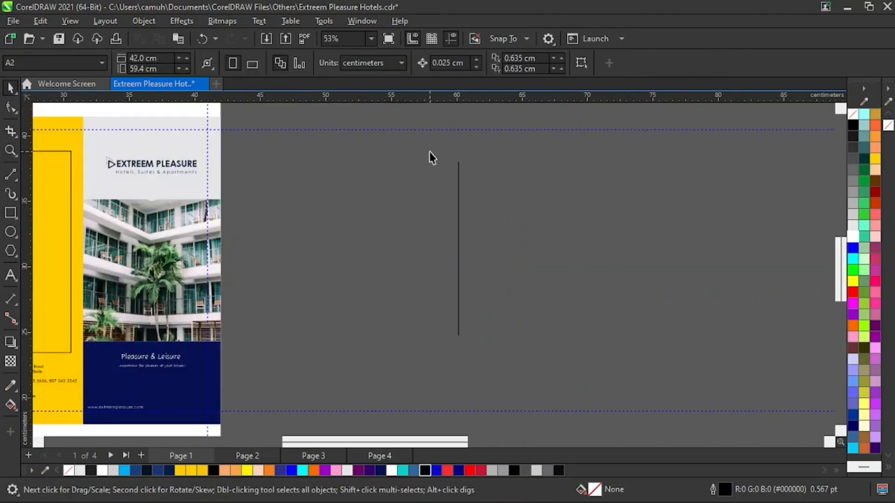
{"action": "left_click_drag", "start_coordinate": [427, 154], "coordinate": [539, 392]}
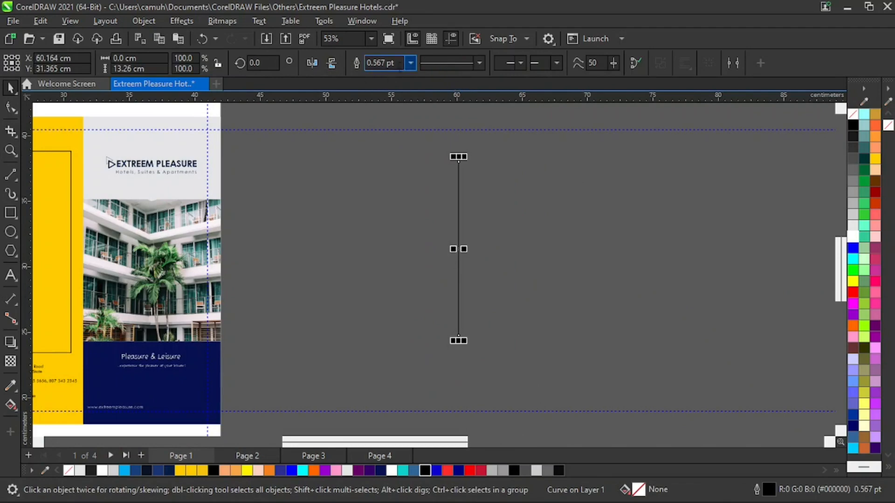
{"action": "left_click", "coordinate": [410, 62]}
{"action": "left_click", "coordinate": [386, 116]}
{"action": "left_click_drag", "start_coordinate": [459, 343], "coordinate": [467, 289]}
Copy the vertical line about 4.11 cm to its right and group the two lines as a road.
{"action": "left_click_drag", "start_coordinate": [458, 223], "coordinate": [513, 225]}
{"action": "left_click", "coordinate": [530, 231]}
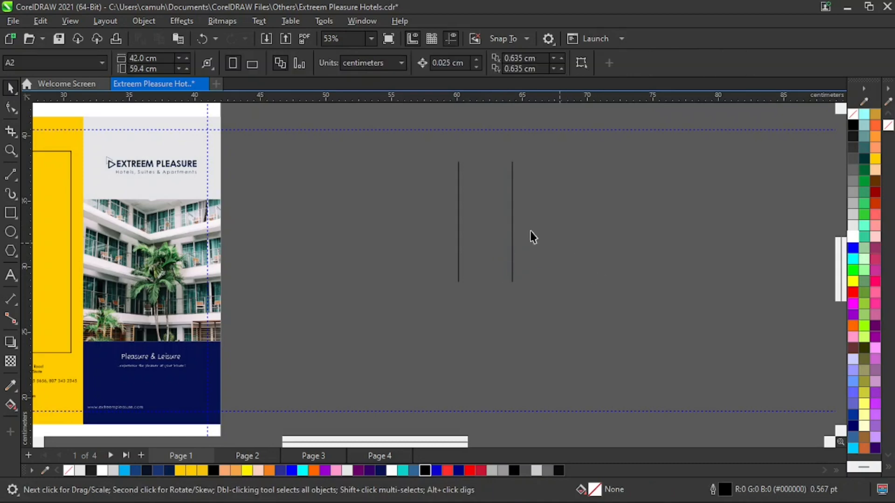
{"action": "left_click_drag", "start_coordinate": [438, 148], "coordinate": [573, 328]}
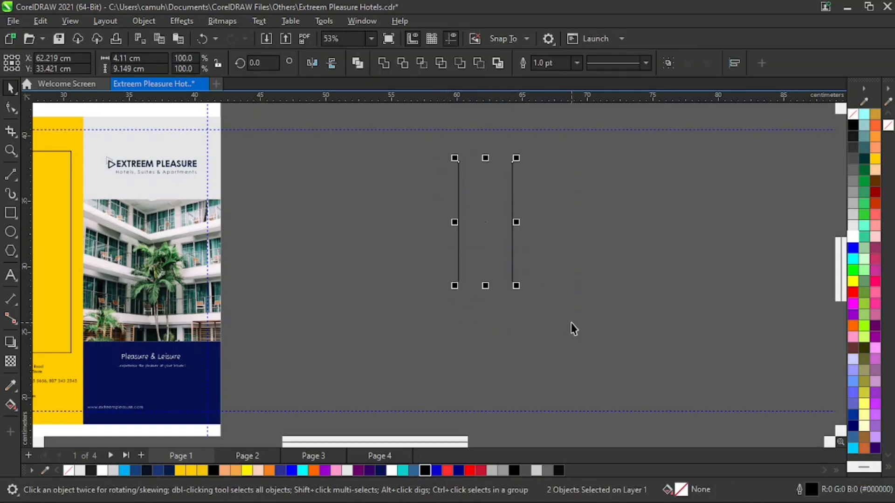
{"action": "left_click", "coordinate": [671, 60]}
Copy the grouped road, rotate the copy 90 degrees and place it at the lower right end of the vertical road.
{"action": "left_click_drag", "start_coordinate": [486, 226], "coordinate": [605, 269]}
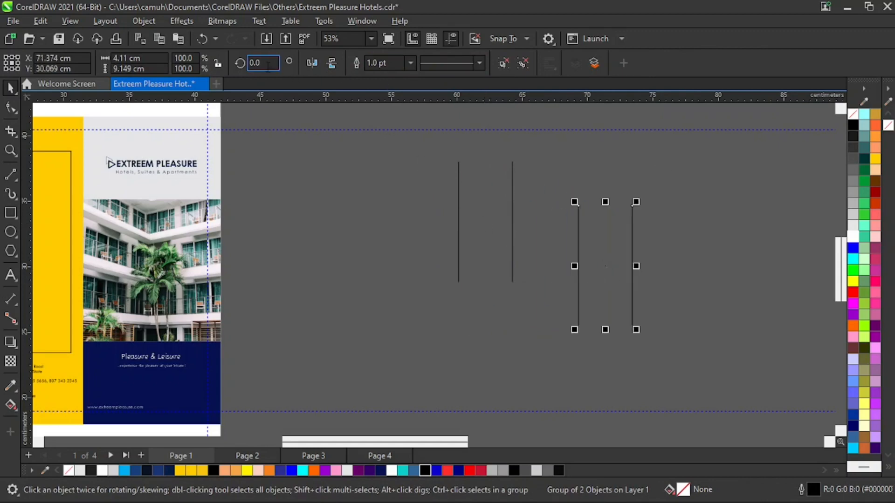
{"action": "type", "text": "9"}
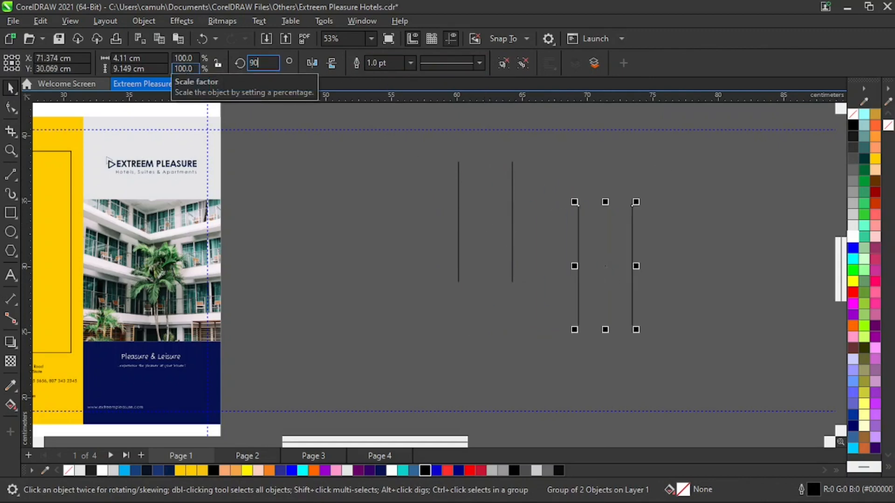
{"action": "type", "text": "0"}
{"action": "key", "text": "Return"}
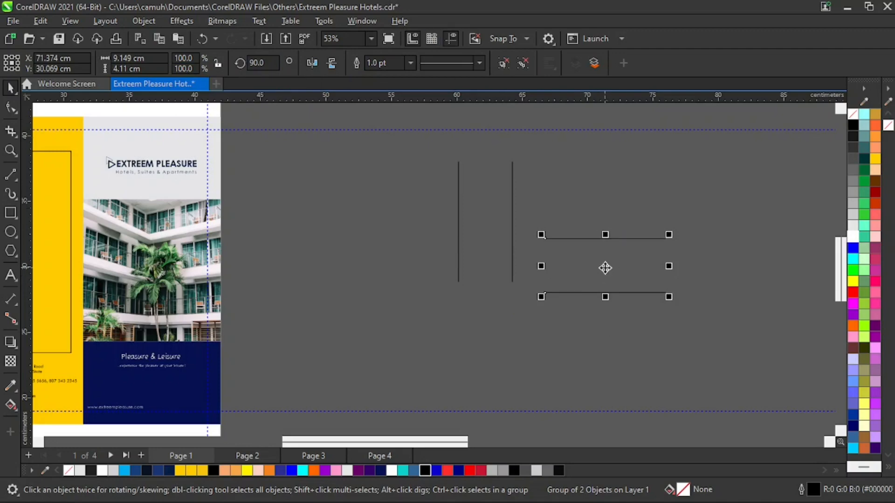
{"action": "left_click_drag", "start_coordinate": [605, 267], "coordinate": [571, 309]}
{"action": "key", "text": "z"}
{"action": "right_click", "coordinate": [543, 328]}
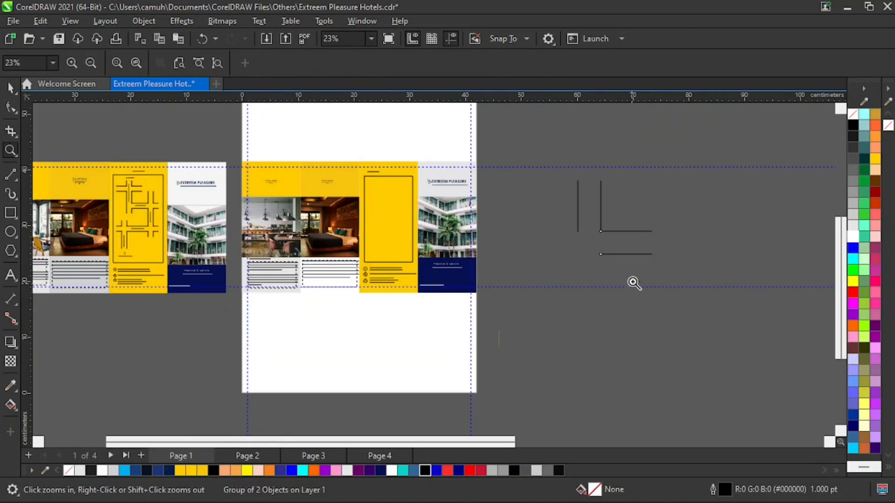
Copy the horizontal road to the opposite side of the vertical road, level with the original.
{"action": "key", "text": "space"}
{"action": "left_click", "coordinate": [630, 254]}
{"action": "left_click_drag", "start_coordinate": [533, 243], "coordinate": [552, 243]}
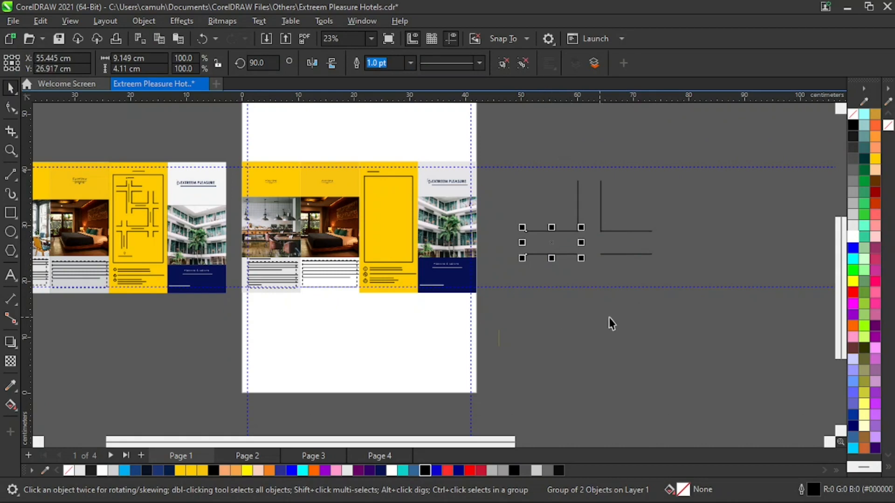
{"action": "left_click", "coordinate": [725, 258]}
Copy the vertical road straight below the junction and lengthen the copy to about 10.33 cm.
{"action": "mouse_move", "coordinate": [564, 151]}
{"action": "left_mouse_down"}
{"action": "mouse_move", "coordinate": [593, 234]}
{"action": "mouse_move", "coordinate": [608, 242]}
{"action": "left_mouse_up"}
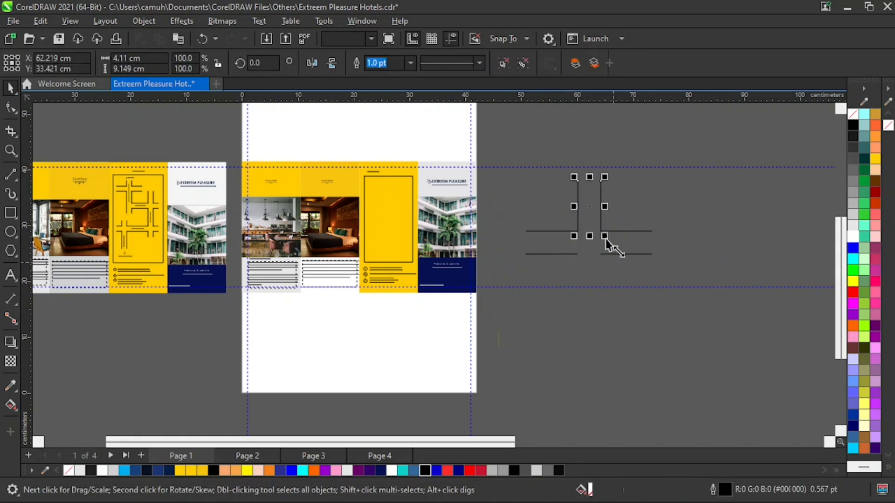
{"action": "left_click_drag", "start_coordinate": [593, 206], "coordinate": [596, 291]}
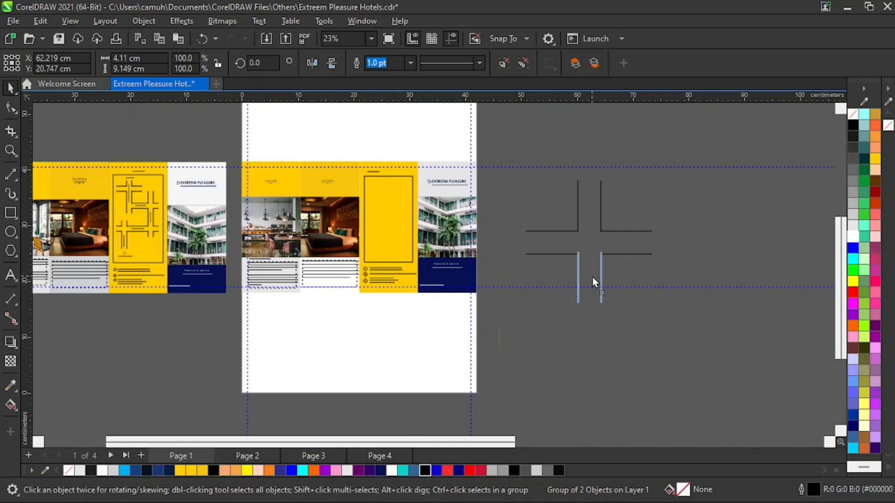
{"action": "mouse_move", "coordinate": [592, 309]}
{"action": "left_mouse_down"}
{"action": "mouse_move", "coordinate": [592, 360]}
{"action": "mouse_move", "coordinate": [590, 317]}
{"action": "left_mouse_up"}
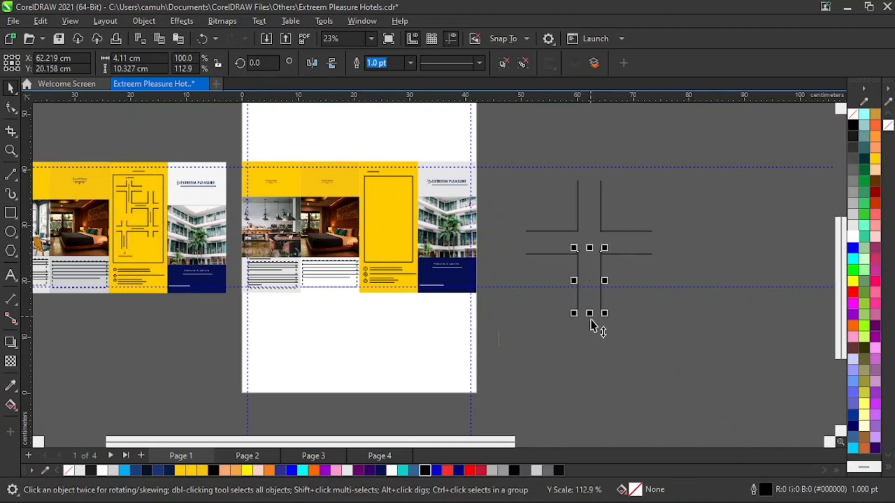
Nudge the lower vertical road so its upper ends meet the lower lines of the two horizontal roads.
{"action": "key", "text": "z"}
{"action": "left_click_drag", "start_coordinate": [533, 216], "coordinate": [634, 362]}
{"action": "key", "text": "space"}
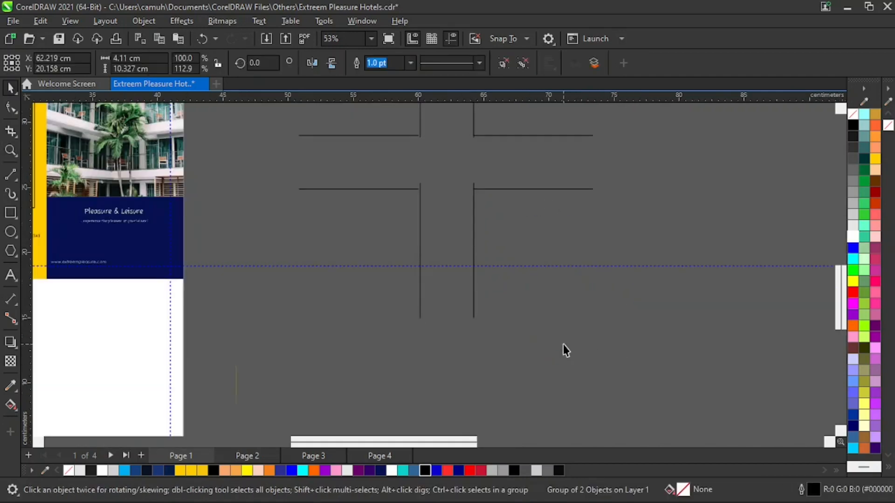
{"action": "left_click", "coordinate": [469, 256]}
{"action": "left_click", "coordinate": [474, 243]}
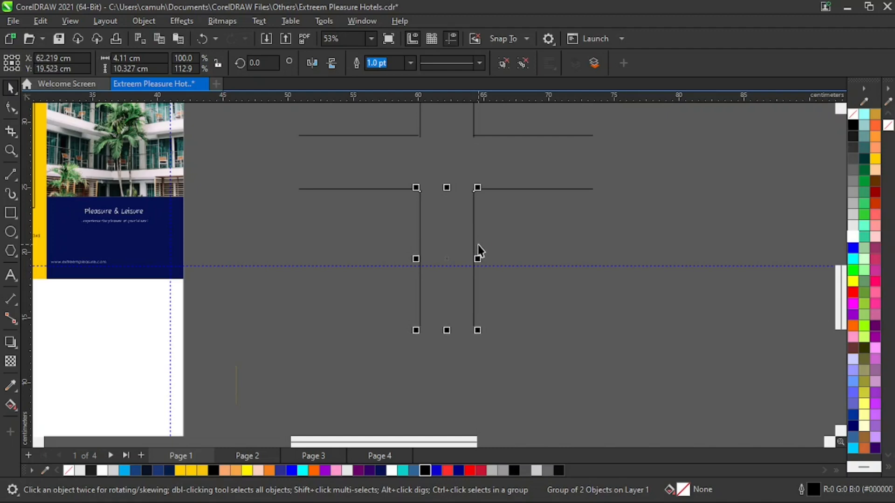
{"action": "left_click", "coordinate": [584, 275]}
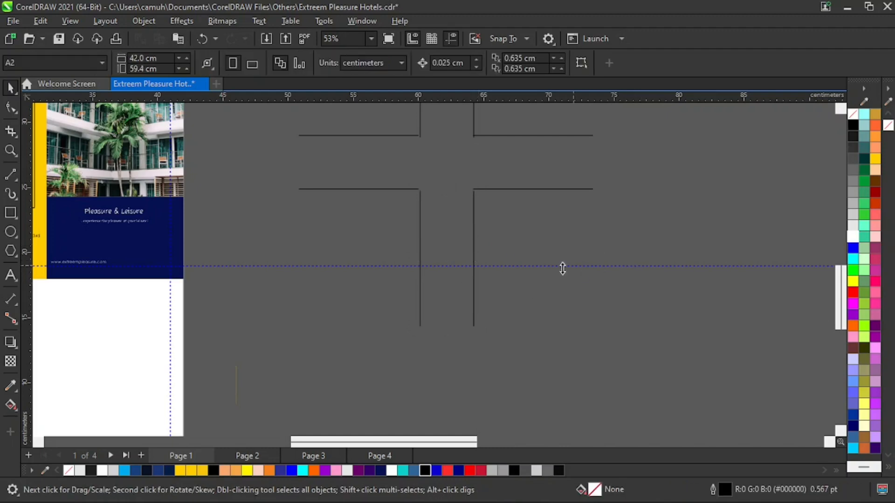
{"action": "left_click", "coordinate": [474, 326]}
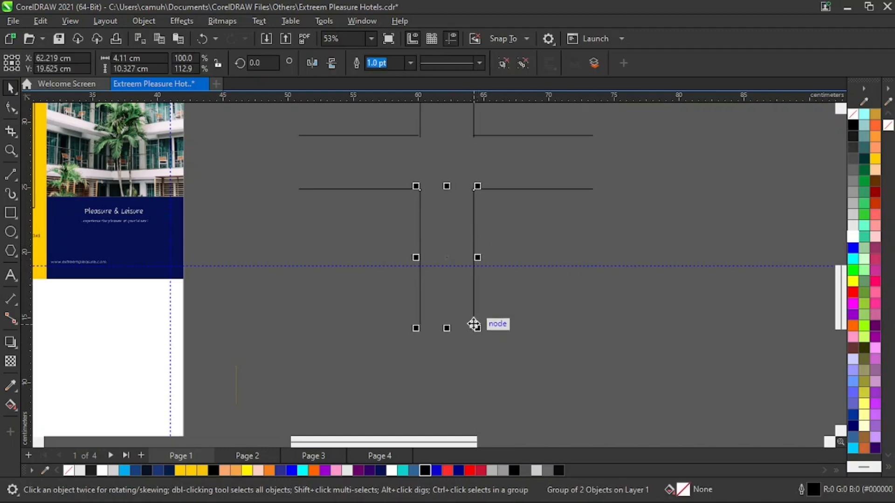
{"action": "key", "text": "z"}
{"action": "right_click", "coordinate": [587, 289]}
{"action": "key", "text": "space"}
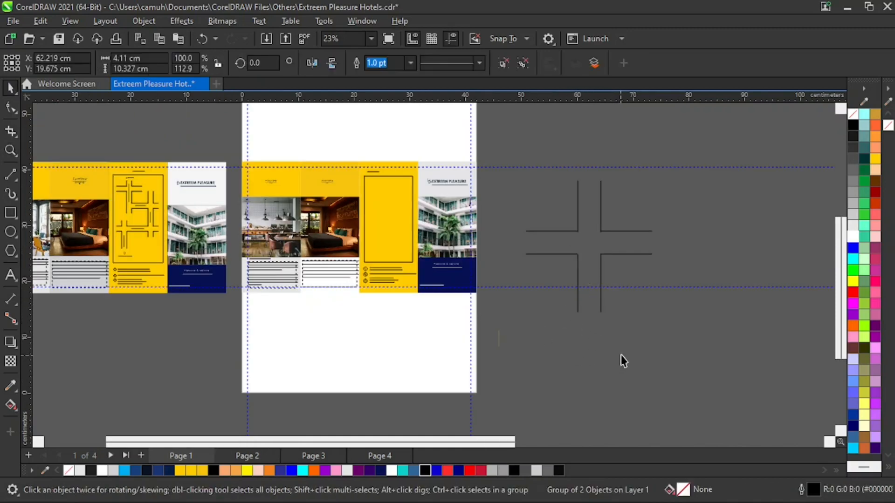
Ungroup the lower vertical road and shorten its right-hand line from the lower end to about 5.16 cm.
{"action": "left_click", "coordinate": [523, 64]}
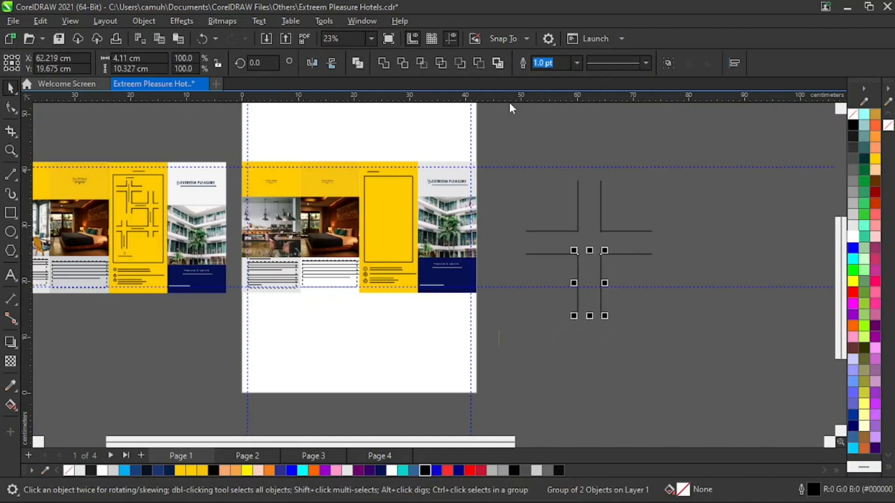
{"action": "left_click", "coordinate": [664, 339]}
{"action": "left_click", "coordinate": [601, 308]}
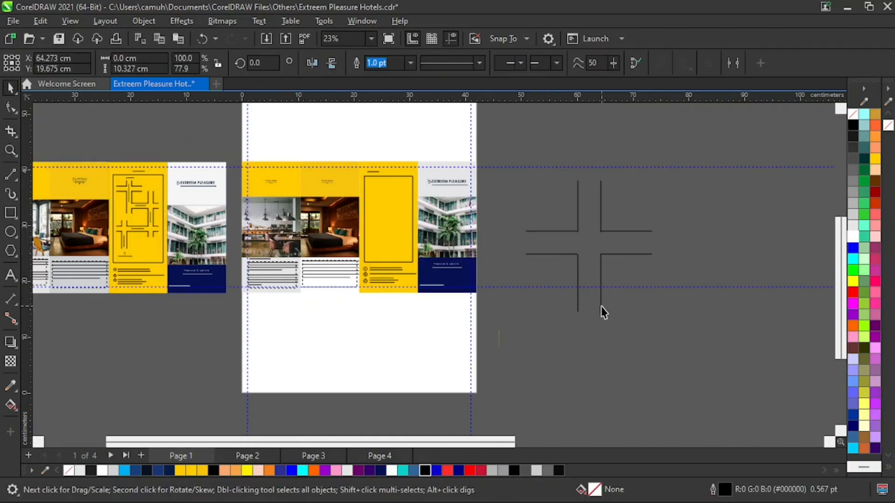
{"action": "left_click_drag", "start_coordinate": [601, 316], "coordinate": [602, 288]}
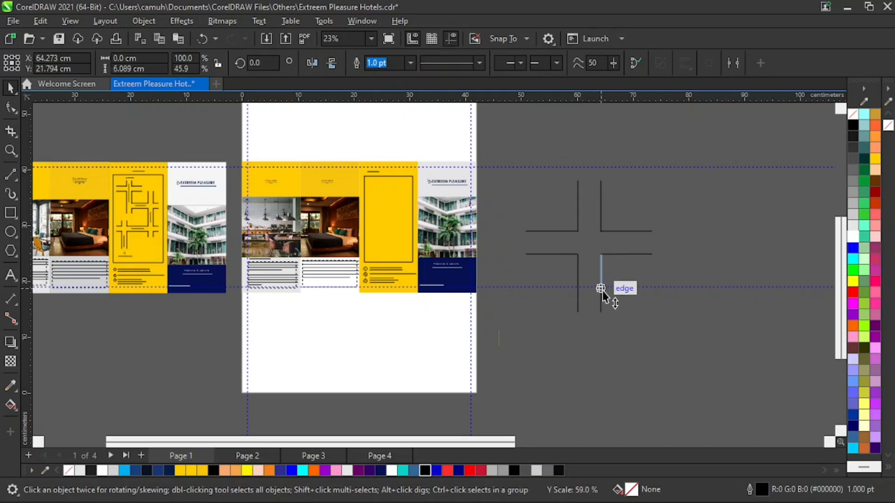
{"action": "key", "text": "z"}
{"action": "left_click_drag", "start_coordinate": [524, 225], "coordinate": [673, 354]}
{"action": "key", "text": "space"}
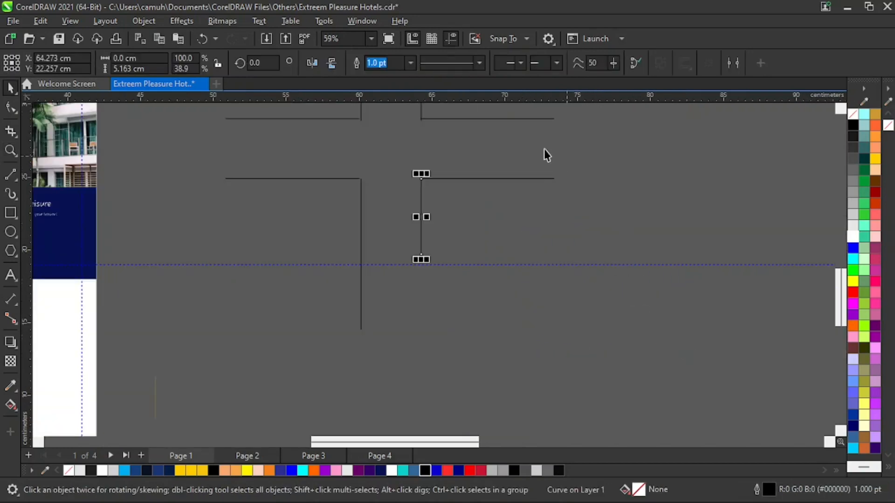
Copy the right-hand horizontal road down to the end of the shortened line and stretch the copy to about 17.44 cm wide.
{"action": "left_click", "coordinate": [511, 148]}
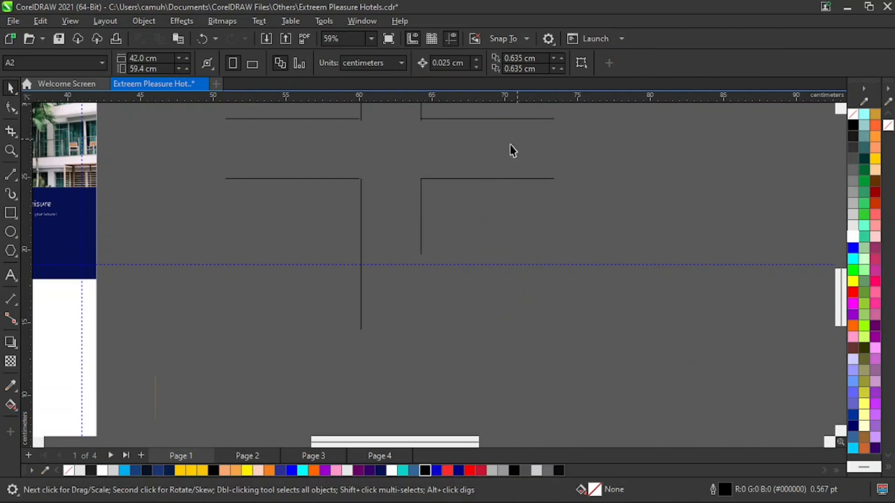
{"action": "left_click", "coordinate": [491, 180]}
{"action": "left_click_drag", "start_coordinate": [487, 148], "coordinate": [472, 286]}
{"action": "left_click_drag", "start_coordinate": [558, 285], "coordinate": [679, 285]}
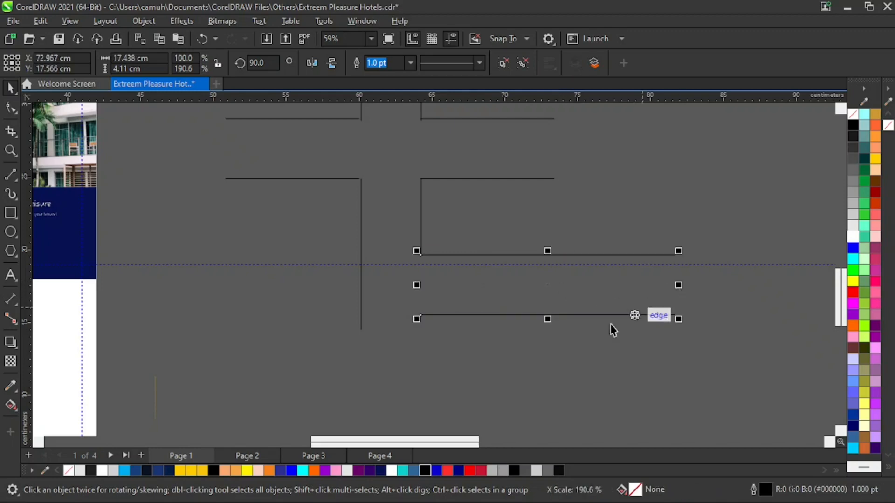
Copy the short vertical line below the long horizontal road and extend the left vertical line down to the same level.
{"action": "left_click", "coordinate": [429, 243]}
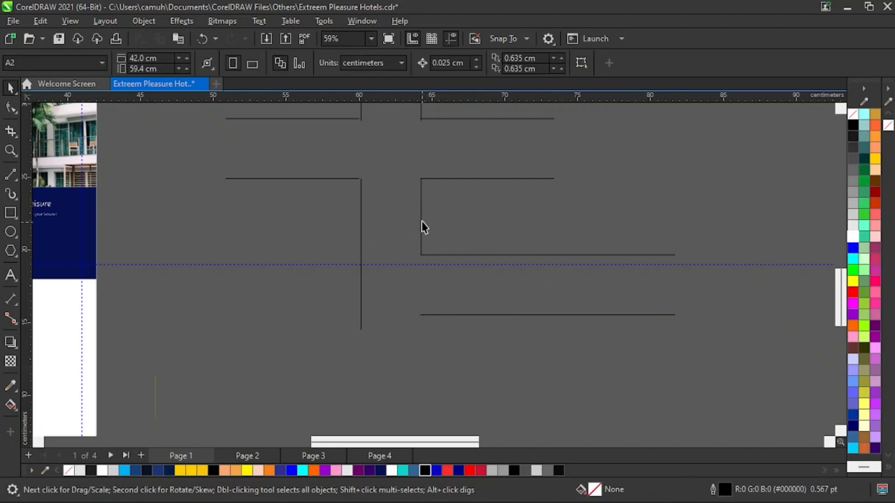
{"action": "left_click", "coordinate": [421, 219]}
{"action": "scroll", "coordinate": [448, 277], "scroll_direction": "down", "scroll_amount": 3}
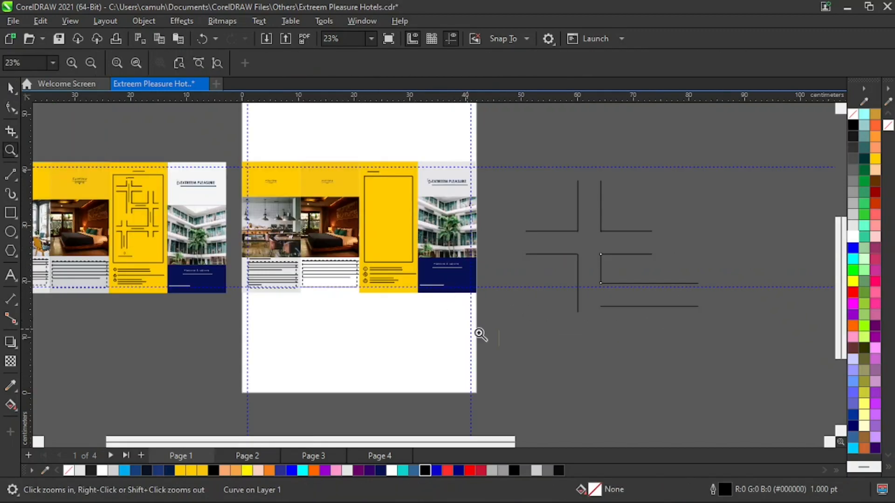
{"action": "left_click_drag", "start_coordinate": [603, 268], "coordinate": [588, 347]}
{"action": "left_click", "coordinate": [578, 315]}
{"action": "left_click", "coordinate": [676, 350]}
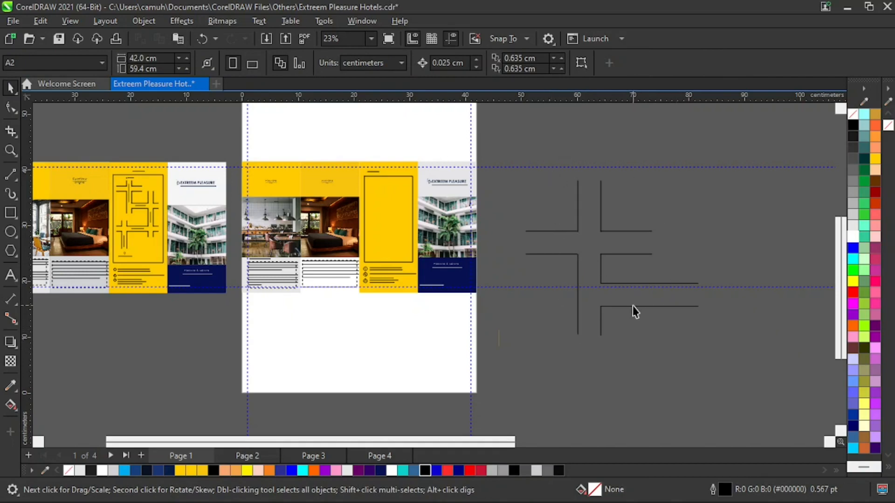
Copy the reference brochure's complete Directions map with its heading, frame and labels onto the blank page area below the new brochure.
{"action": "key", "text": "z"}
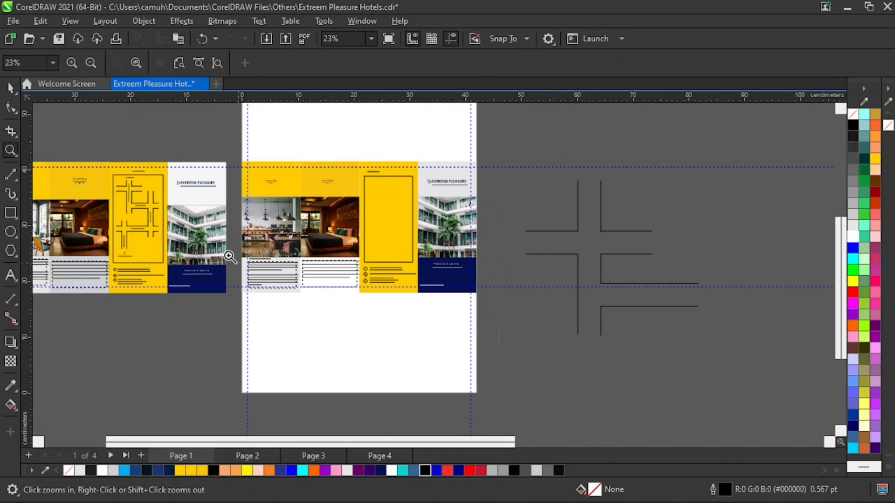
{"action": "left_click_drag", "start_coordinate": [92, 138], "coordinate": [420, 340]}
{"action": "key", "text": "space"}
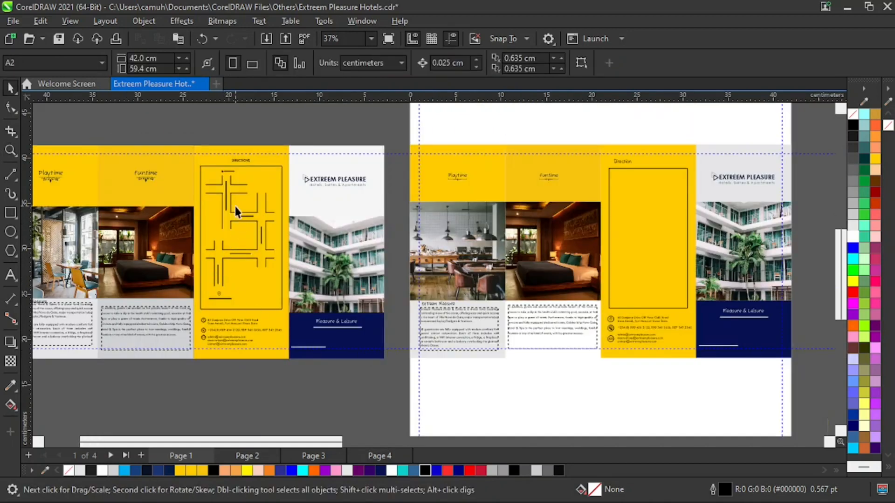
{"action": "left_click", "coordinate": [232, 191]}
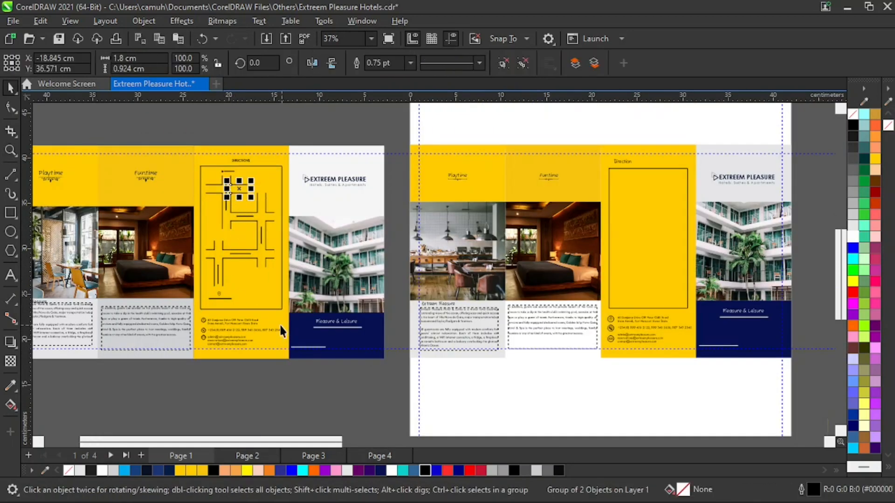
{"action": "key", "text": "z"}
{"action": "key", "text": "space"}
{"action": "left_click_drag", "start_coordinate": [196, 125], "coordinate": [251, 218]}
{"action": "left_click_drag", "start_coordinate": [279, 307], "coordinate": [291, 321]}
{"action": "left_click_drag", "start_coordinate": [244, 246], "coordinate": [578, 412]}
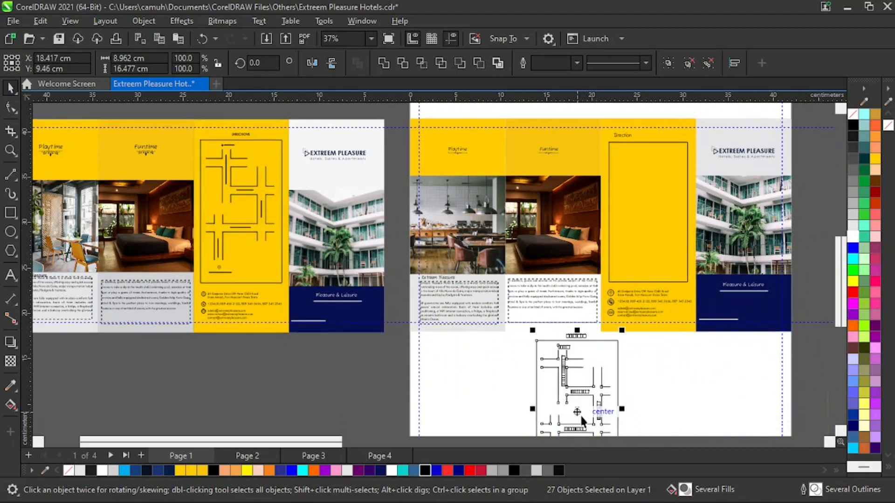
{"action": "key", "text": "z"}
{"action": "right_click", "coordinate": [584, 393]}
{"action": "key", "text": "space"}
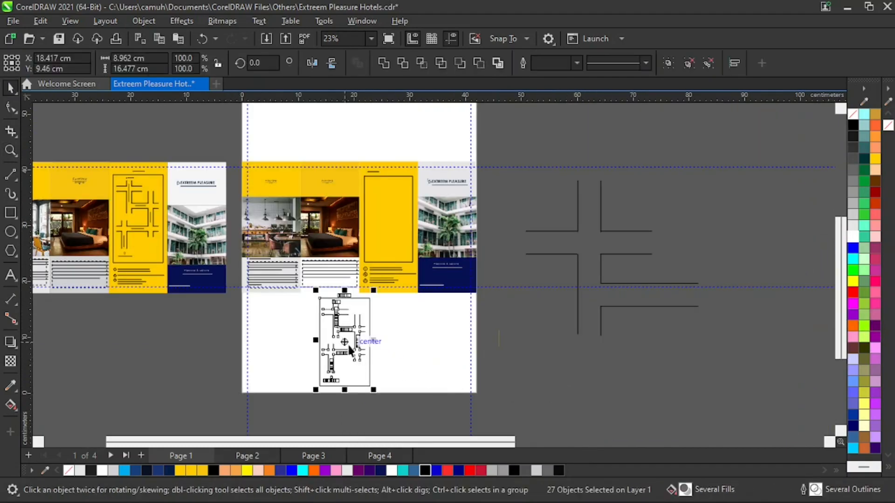
Delete the DIRECTIONS heading and the rectangular frame from the map copy below the brochure.
{"action": "left_click_drag", "start_coordinate": [349, 350], "coordinate": [380, 353]}
{"action": "key", "text": "z"}
{"action": "left_click_drag", "start_coordinate": [287, 272], "coordinate": [465, 399]}
{"action": "key", "text": "space"}
{"action": "left_click", "coordinate": [539, 264]}
{"action": "left_click", "coordinate": [441, 176]}
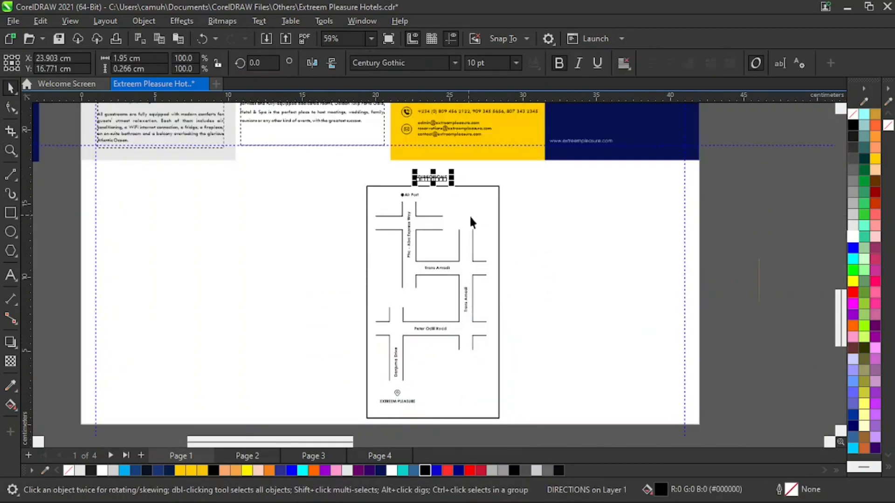
{"action": "key", "text": "Delete"}
{"action": "left_click", "coordinate": [499, 205]}
{"action": "key", "text": "Delete"}
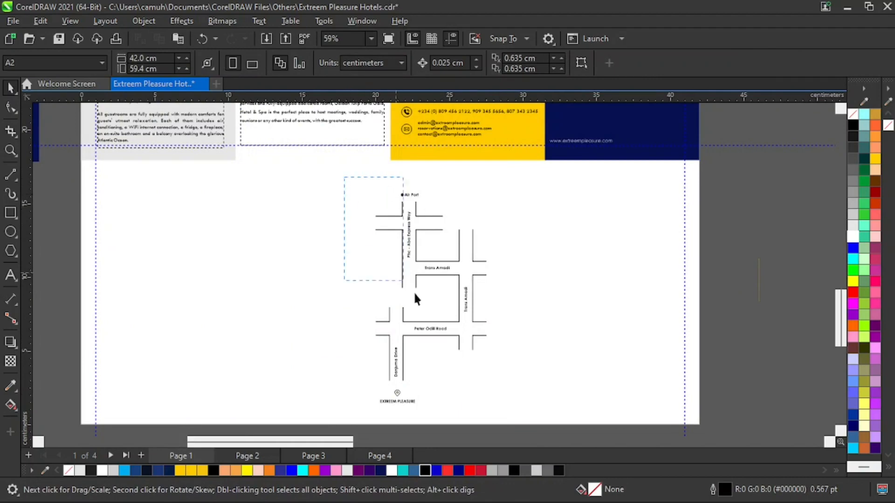
Group the remaining road lines, labels and markers of the map copy and move the group into the yellow contact panel's empty frame.
{"action": "left_click_drag", "start_coordinate": [519, 404], "coordinate": [523, 409]}
{"action": "left_click", "coordinate": [668, 64]}
{"action": "key", "text": "z"}
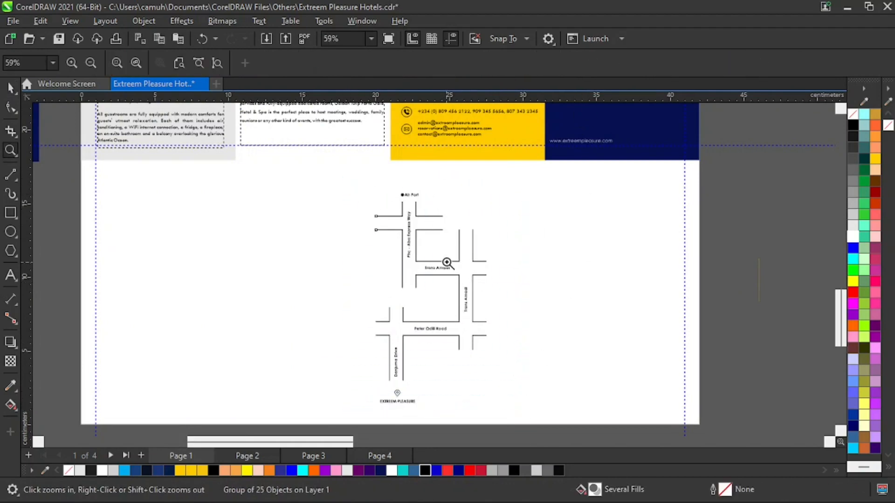
{"action": "right_click", "coordinate": [451, 265]}
{"action": "key", "text": "space"}
{"action": "left_click_drag", "start_coordinate": [383, 348], "coordinate": [399, 226]}
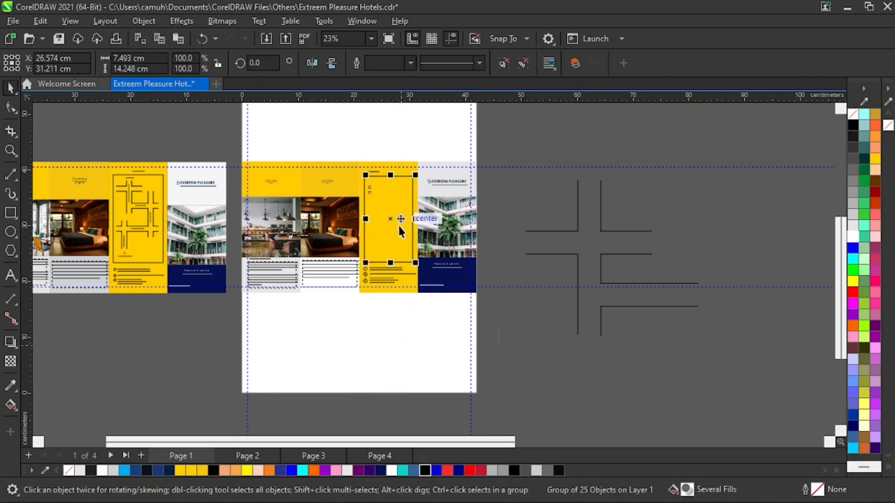
Centre the map group horizontally on the yellow contact panel.
{"action": "key", "text": "z"}
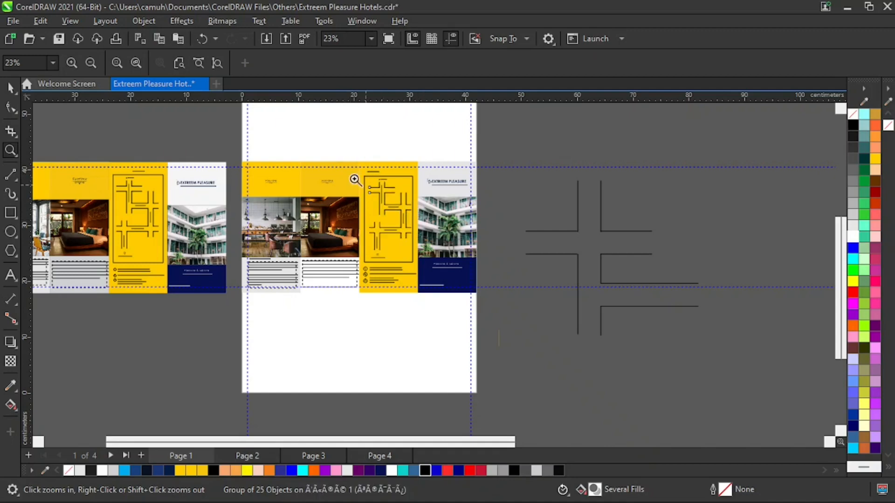
{"action": "left_click_drag", "start_coordinate": [317, 135], "coordinate": [468, 310]}
{"action": "key", "text": "space"}
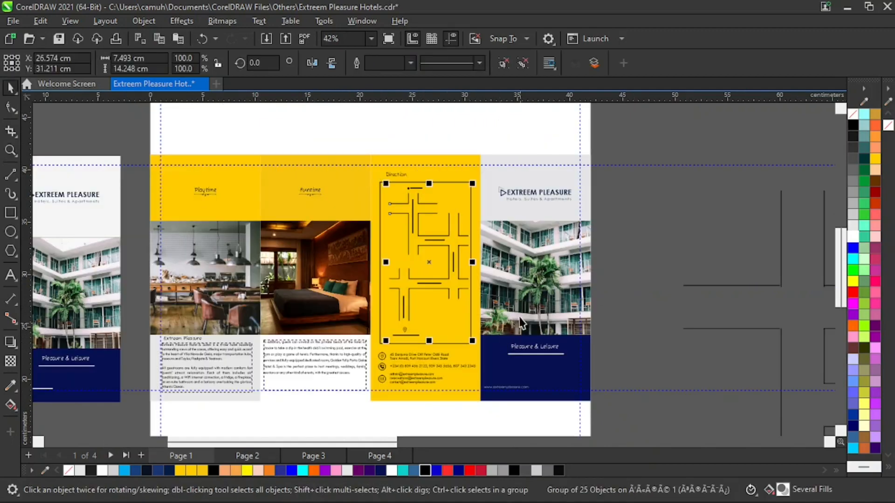
{"action": "left_click", "coordinate": [458, 173], "text": "shift"}
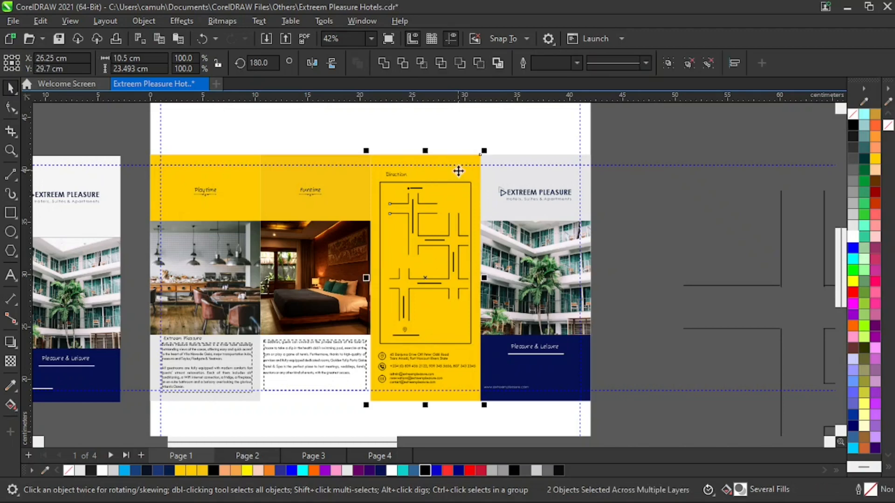
{"action": "left_click", "coordinate": [651, 242]}
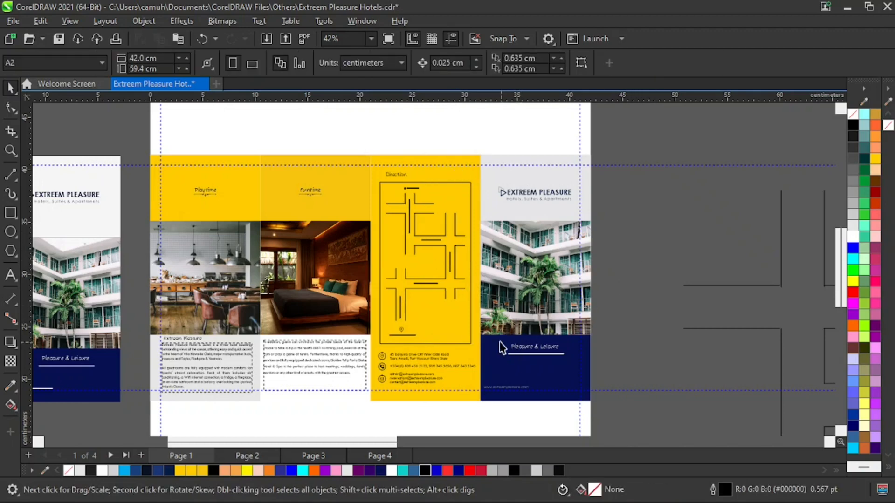
Delete the small stray deep-yellow vertical line lying between the page and the practice road lines.
{"action": "key", "text": "z"}
{"action": "right_click", "coordinate": [391, 280]}
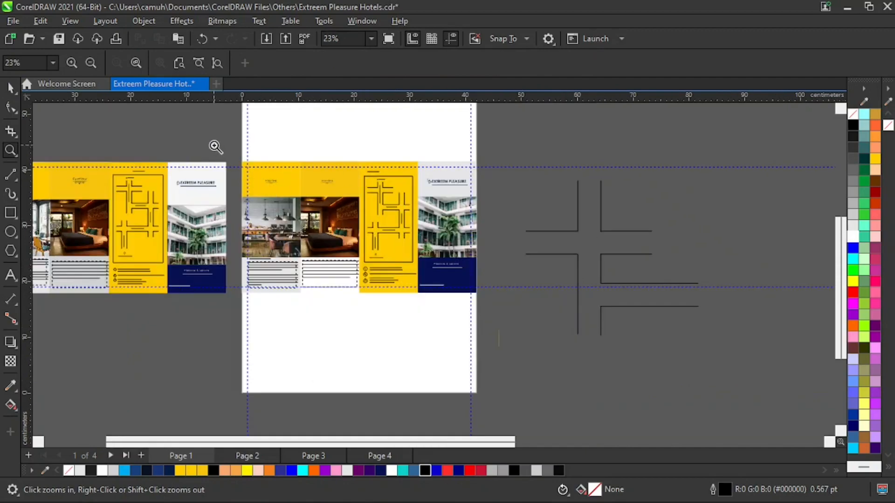
{"action": "left_click_drag", "start_coordinate": [214, 145], "coordinate": [509, 323]}
{"action": "right_click", "coordinate": [548, 355]}
{"action": "left_click_drag", "start_coordinate": [363, 181], "coordinate": [418, 256]}
{"action": "right_click", "coordinate": [552, 332]}
{"action": "left_click_drag", "start_coordinate": [523, 163], "coordinate": [701, 356]}
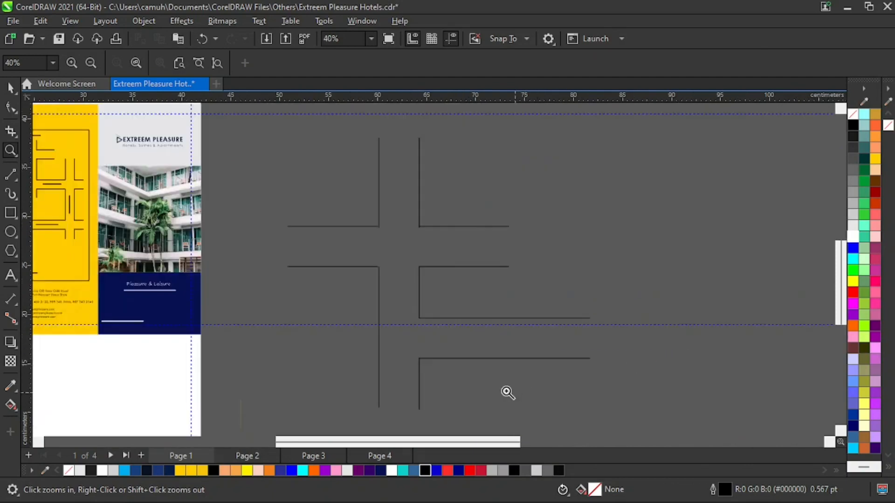
{"action": "right_click", "coordinate": [437, 417]}
{"action": "left_click_drag", "start_coordinate": [535, 306], "coordinate": [487, 386]}
{"action": "key", "text": "space"}
{"action": "left_click_drag", "start_coordinate": [459, 186], "coordinate": [343, 345]}
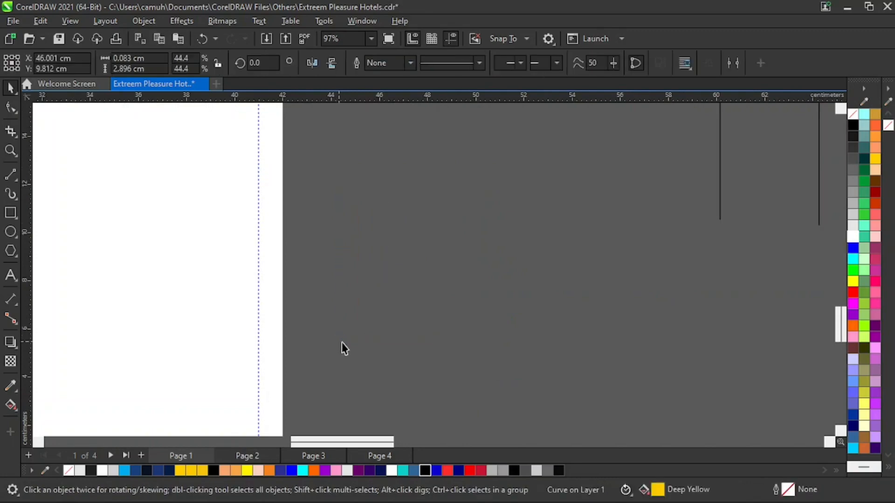
{"action": "key", "text": "Delete"}
Review the four panels of the new brochure on Page 1, including the placed direction map.
{"action": "key", "text": "space"}
{"action": "right_click", "coordinate": [483, 332]}
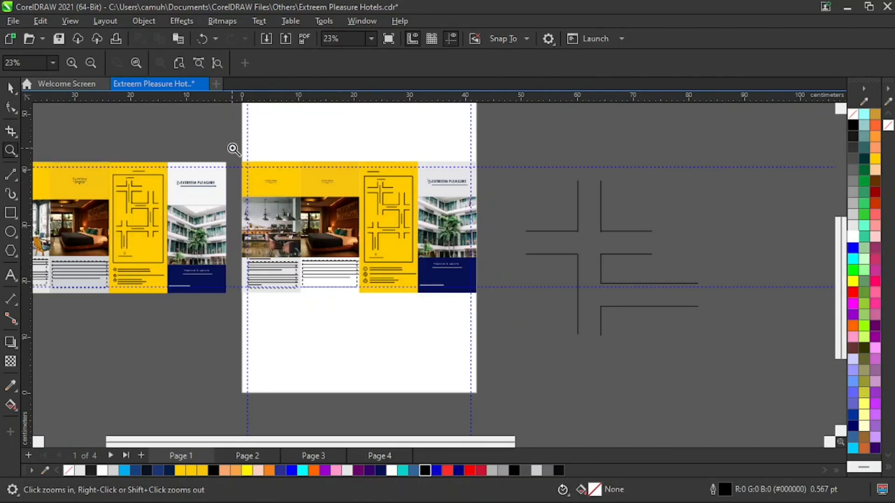
{"action": "left_click", "coordinate": [478, 329]}
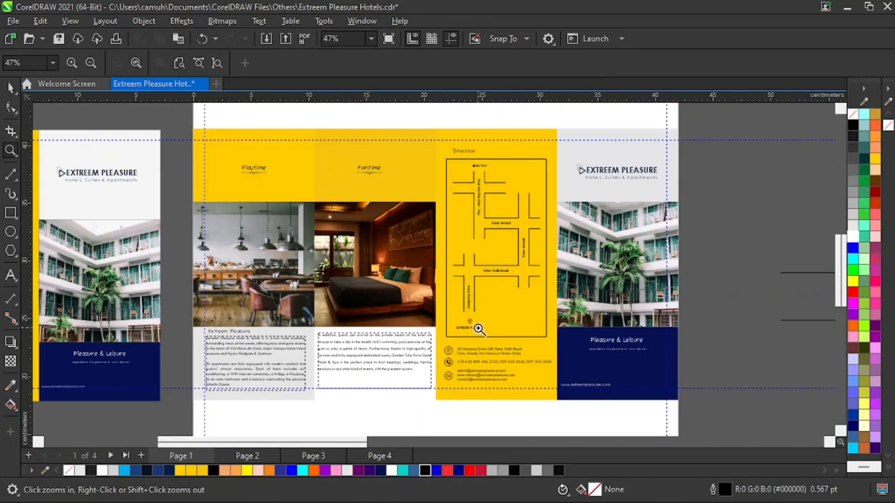
{"action": "key", "text": "space"}
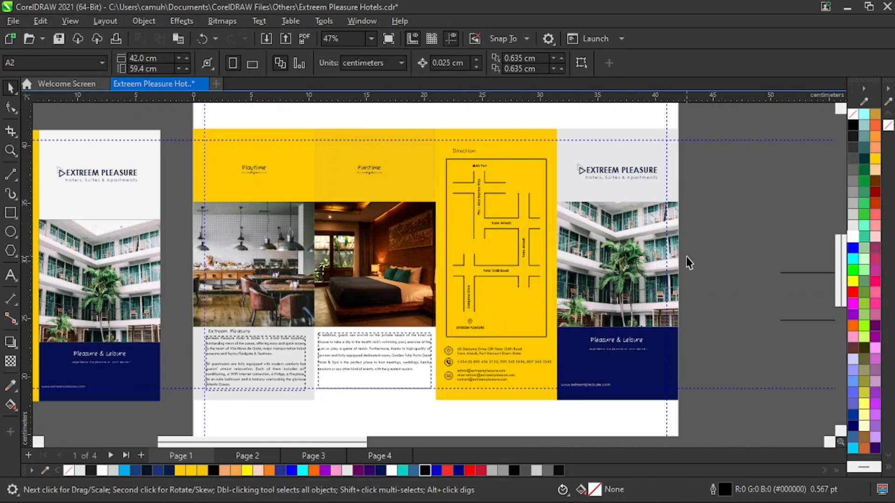
{"action": "key", "text": "space"}
{"action": "right_click", "coordinate": [364, 240]}
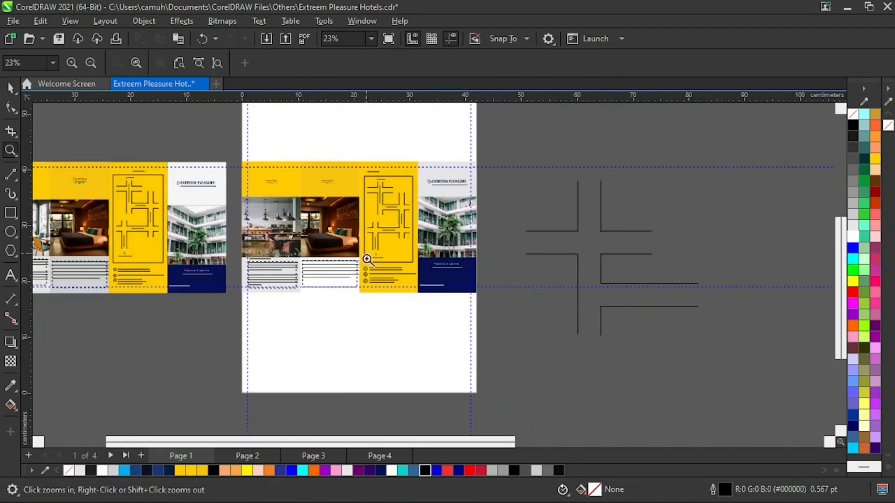
{"action": "key", "text": "space"}
Examine the brochure's other side on Page 2, with its pool photo and Feel Welcome and Enjoyable Cousine panels.
{"action": "left_click", "coordinate": [254, 457]}
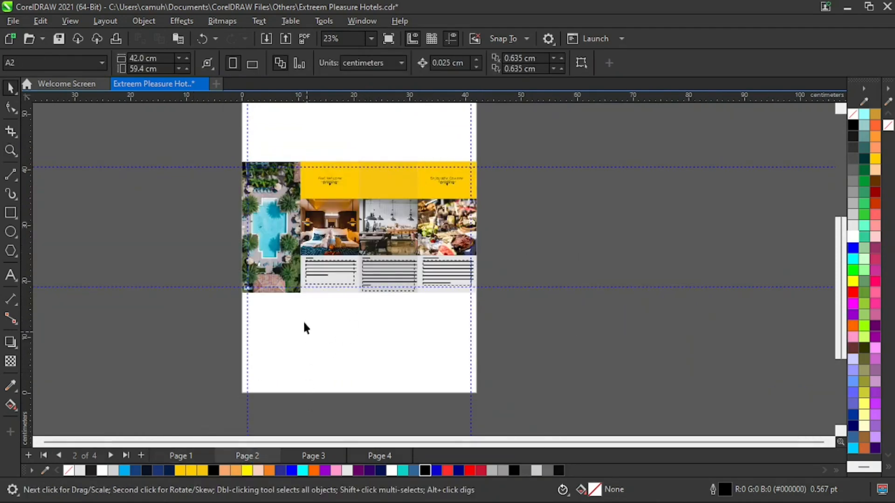
{"action": "key", "text": "space"}
{"action": "left_click_drag", "start_coordinate": [238, 146], "coordinate": [499, 319]}
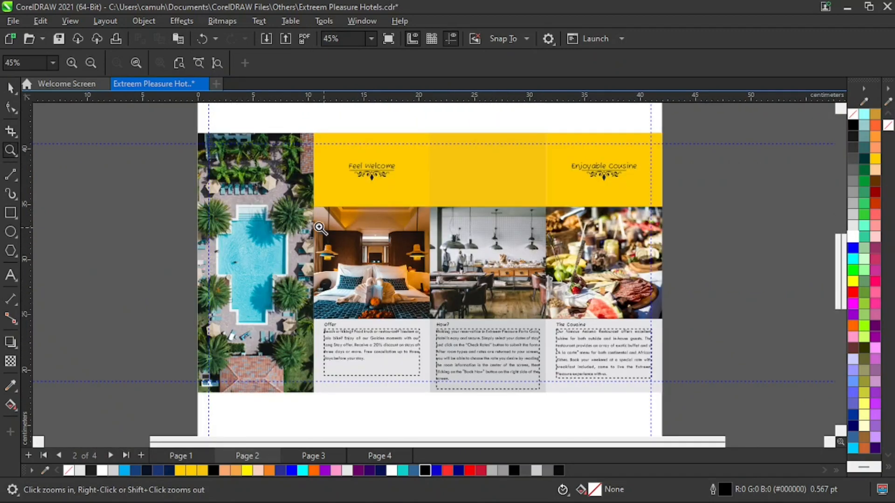
{"action": "left_click_drag", "start_coordinate": [179, 121], "coordinate": [677, 409]}
{"action": "key", "text": "space"}
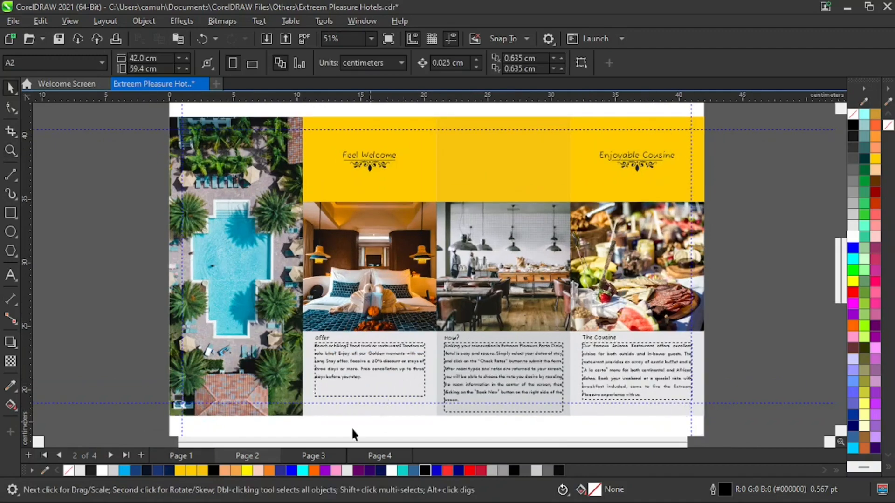
Return to Page 1 and look over the complete outer side of the new brochure.
{"action": "left_click", "coordinate": [181, 456]}
{"action": "key", "text": "z"}
{"action": "right_click", "coordinate": [365, 364]}
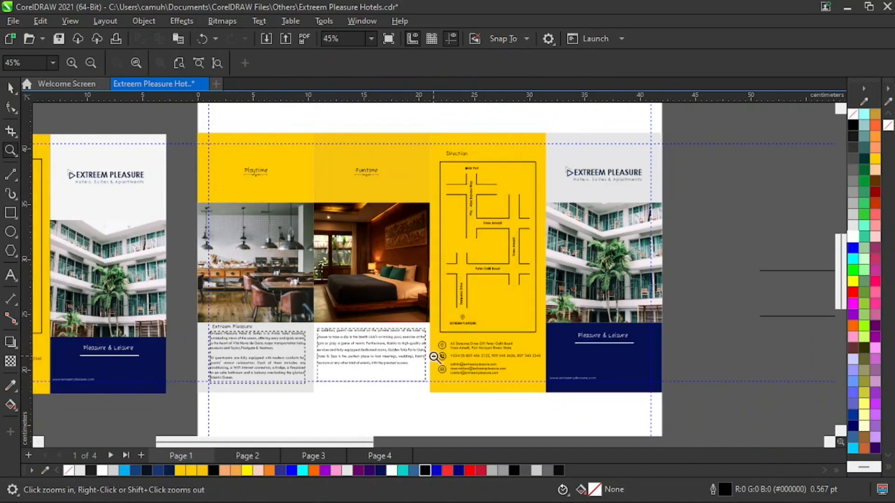
{"action": "right_click", "coordinate": [434, 356]}
{"action": "key", "text": "space"}
{"action": "key", "text": "z"}
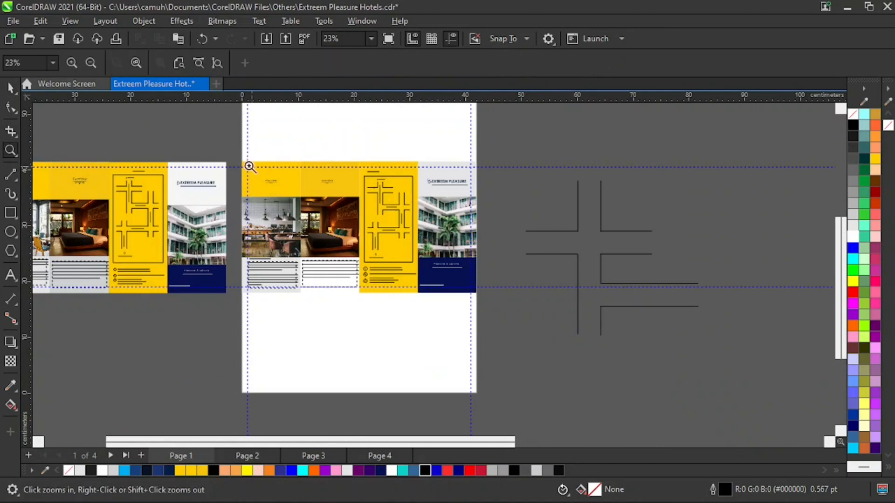
{"action": "left_click_drag", "start_coordinate": [227, 150], "coordinate": [501, 314]}
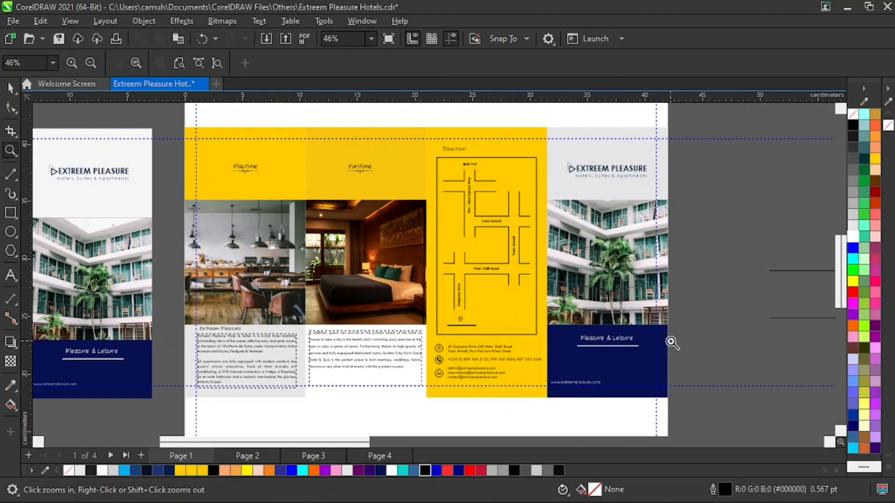
{"action": "key", "text": "space"}
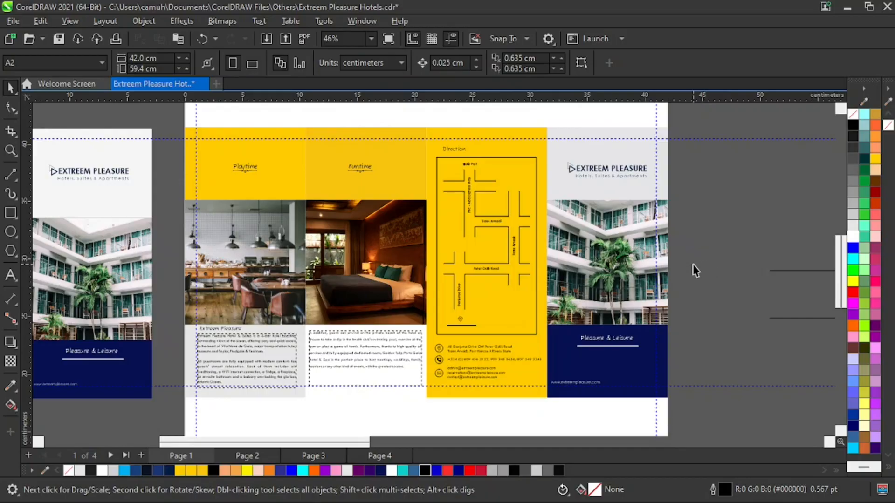